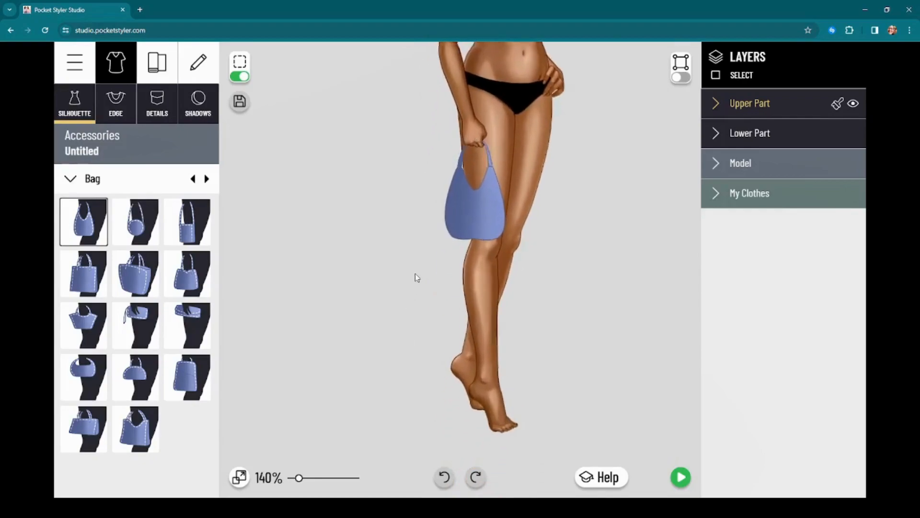
Step: Turn off the dashed selection highlighting on the bag
scroll(416, 366, "up", 5)
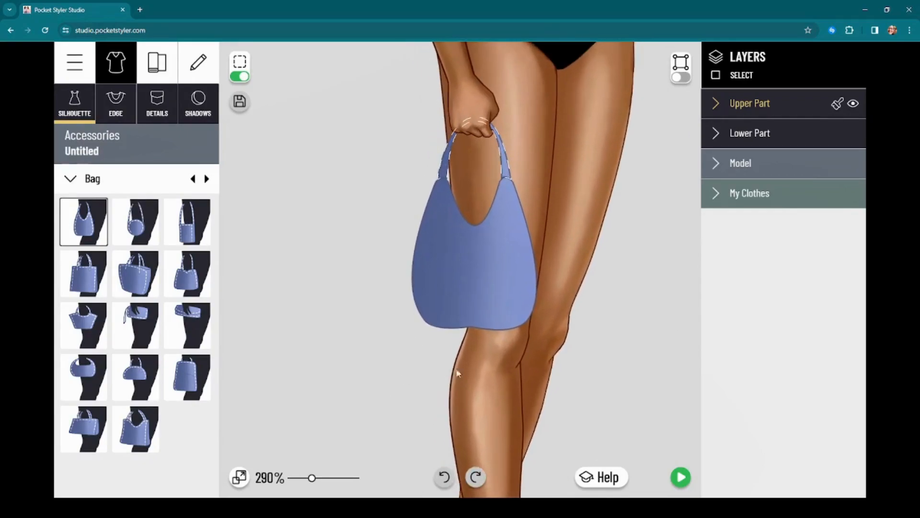
left_click_drag(484, 384, 487, 400)
left_click(240, 77)
scroll(535, 286, "up", 4)
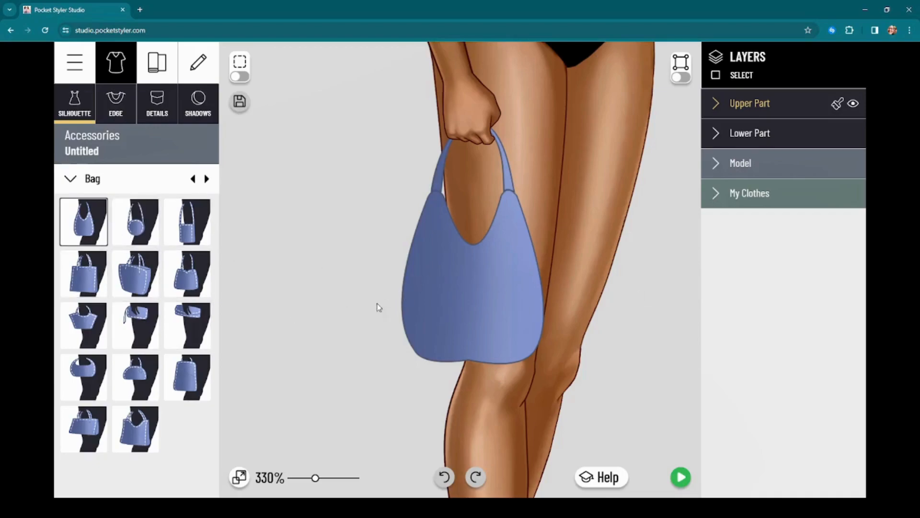
Step: Try bag silhouettes on the model, including the rounded cut-out-handle, half-moon, scalloped, backpack-shaped, trapezoid and curved-top tote shapes
left_click(89, 328)
left_click(88, 380)
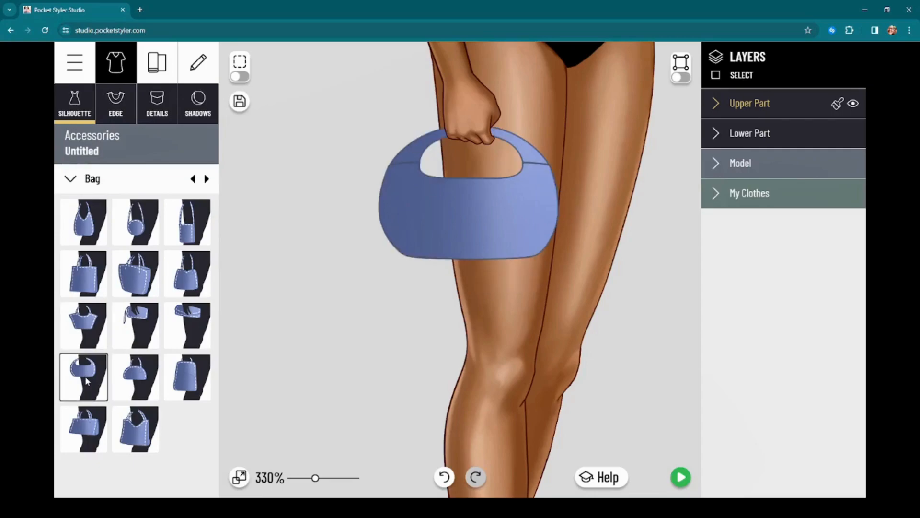
left_click(134, 385)
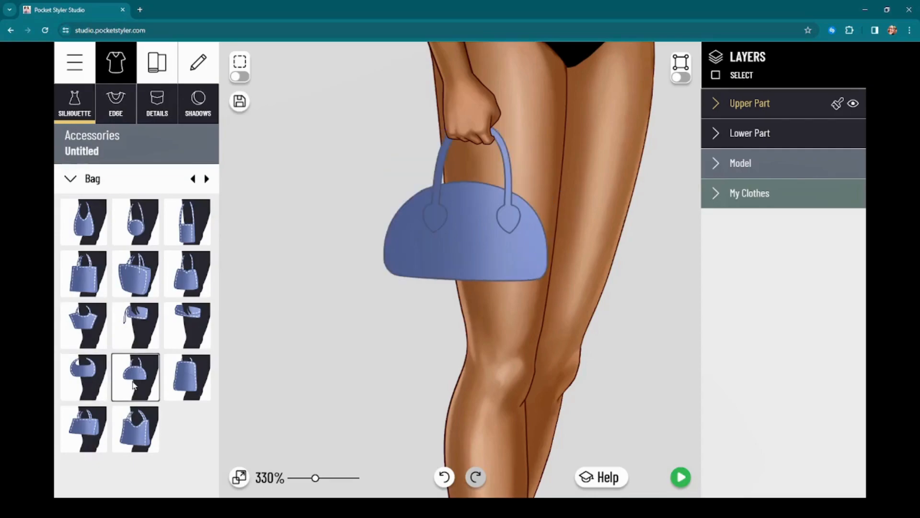
left_click(195, 283)
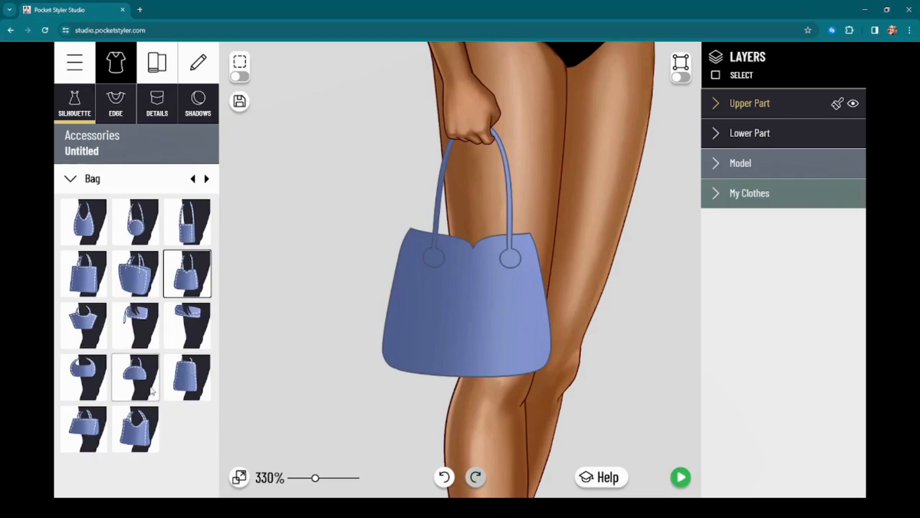
left_click(192, 381)
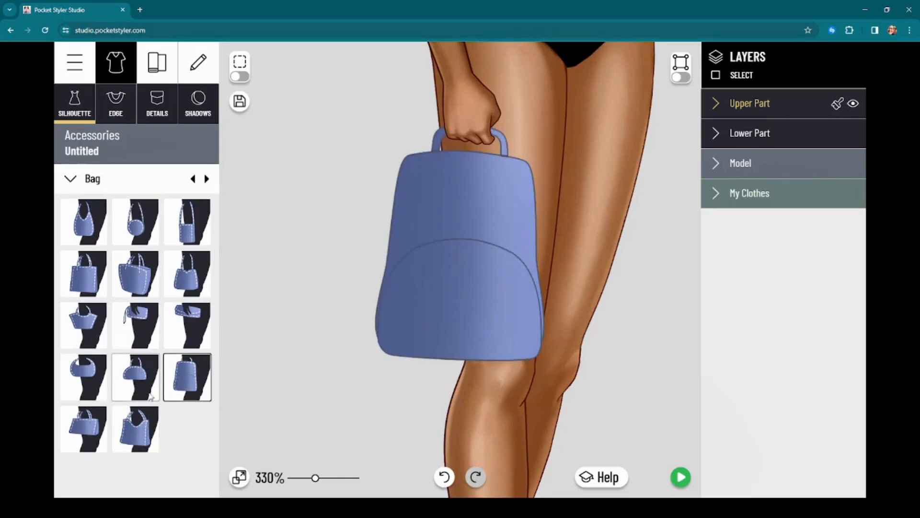
left_click(99, 423)
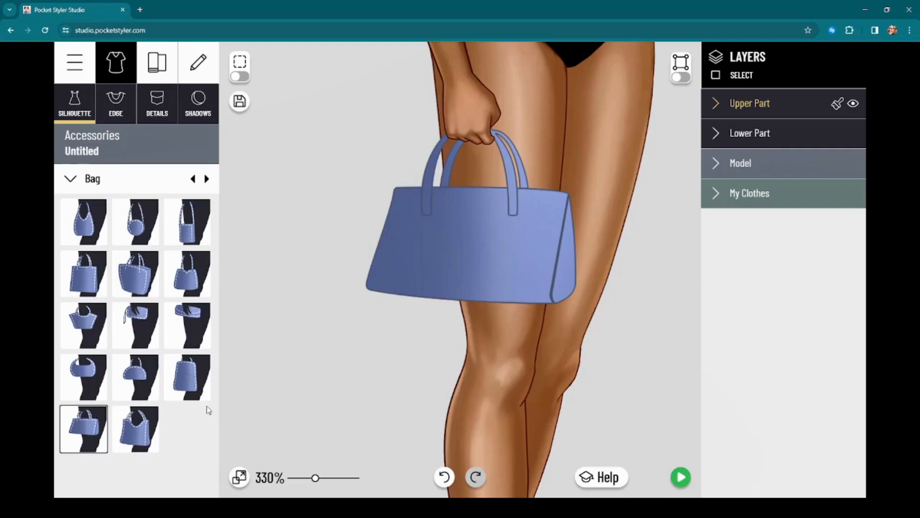
left_click(153, 441)
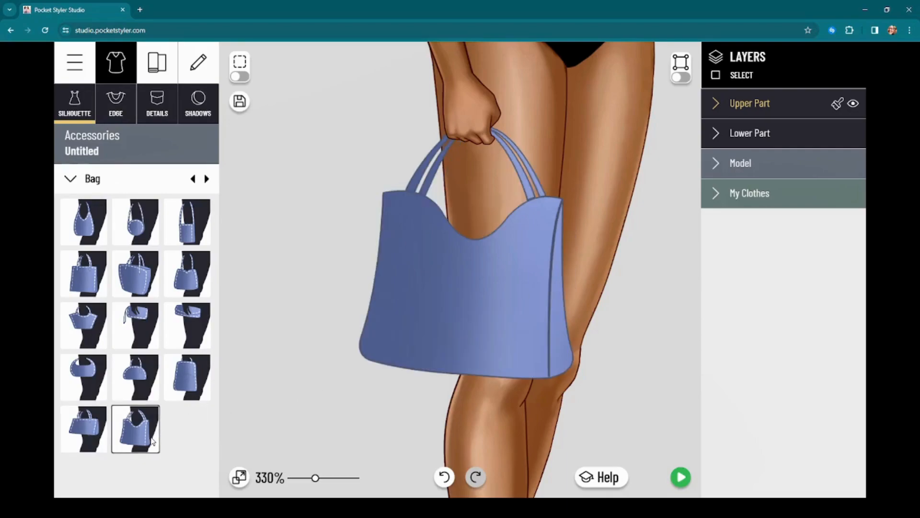
Step: Try further bag silhouettes, including the wide basket tote, long-strap bucket bag, rectangular tote and flap clutch
left_click(89, 434)
left_click(134, 438)
left_click(135, 266)
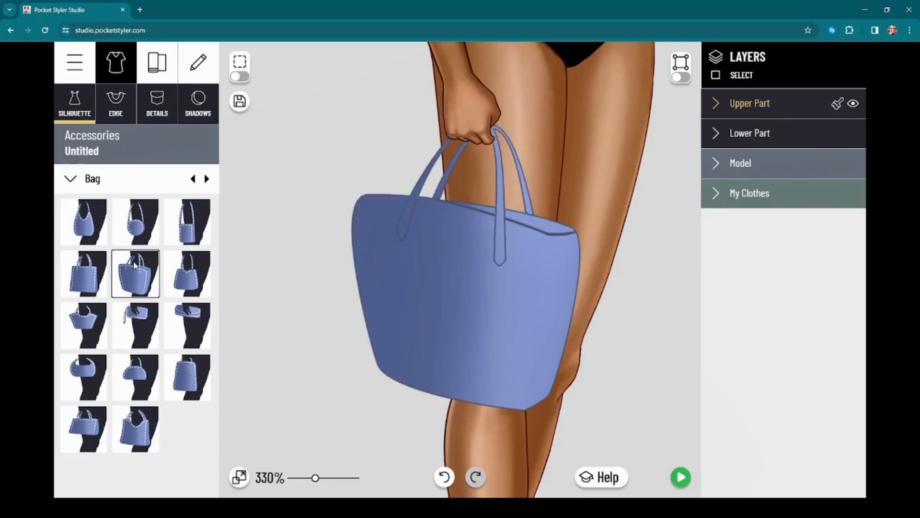
left_click(189, 221)
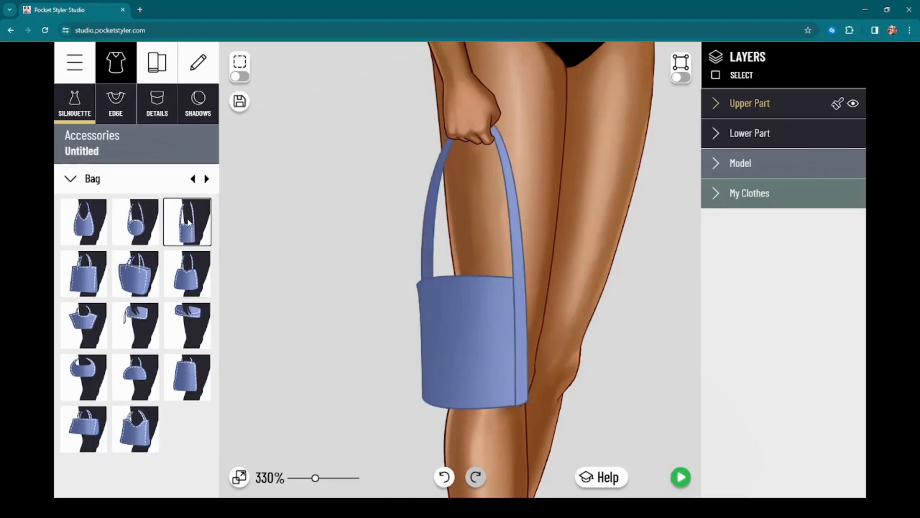
left_click(141, 227)
left_click(103, 284)
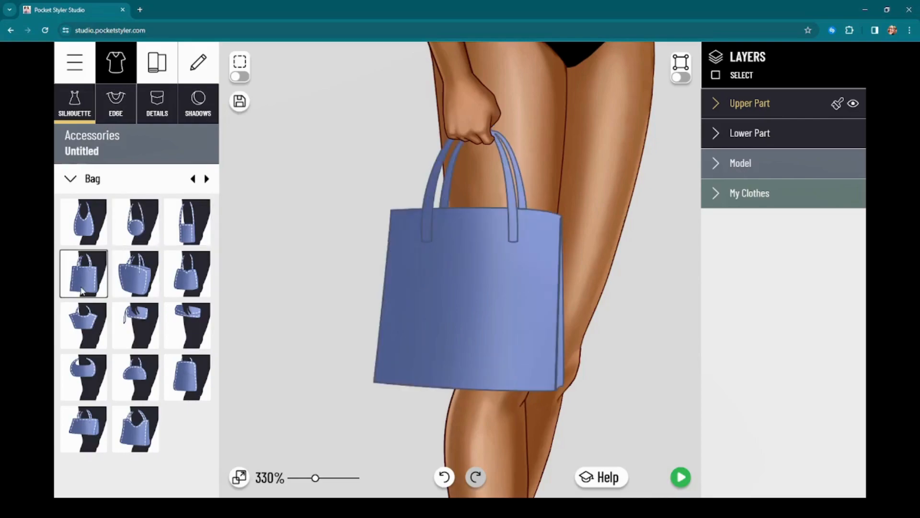
left_click(187, 334)
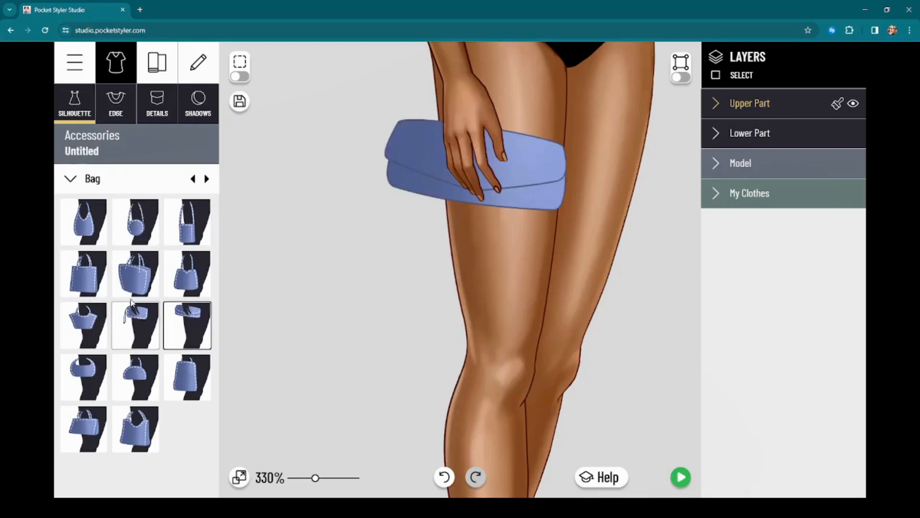
Step: Compare the round long-strap bag and the trapezoid handbag, ending on the curved-top tote
left_click(84, 273)
left_click(135, 273)
left_click(158, 232)
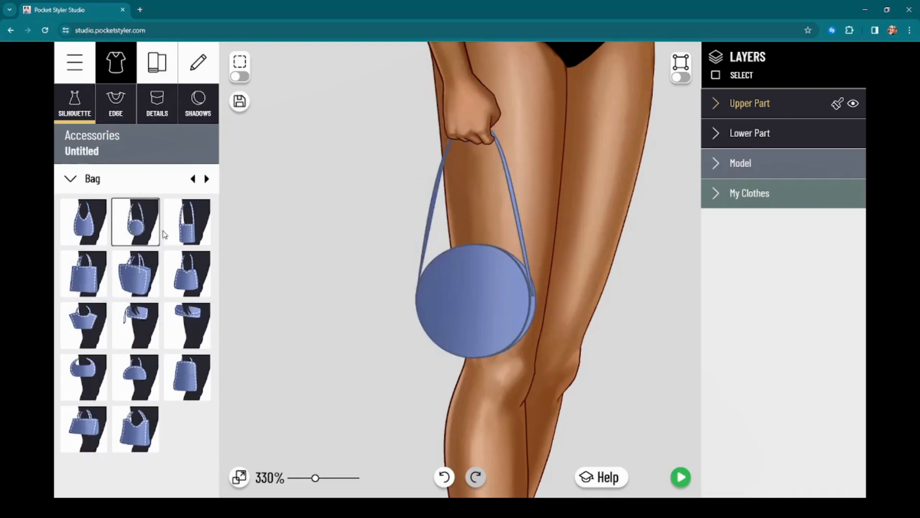
left_click(181, 236)
left_click(139, 436)
left_click(92, 429)
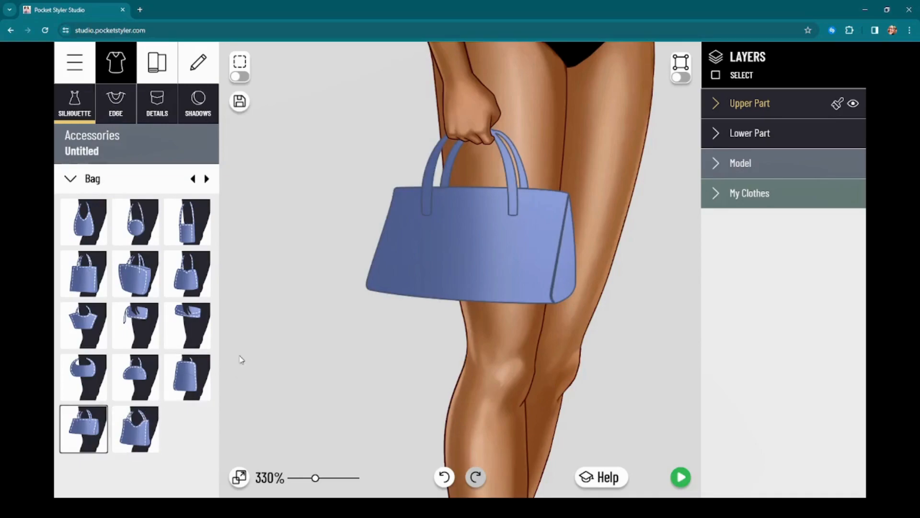
left_click(133, 445)
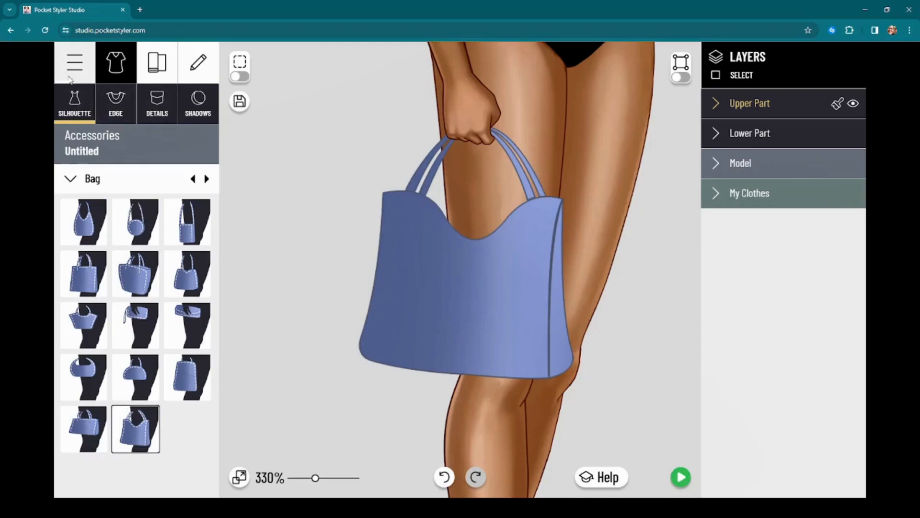
Step: Compare a few more bag shapes up close and choose the curved-top tote with double handles as the silhouette
scroll(633, 330, "down", 2)
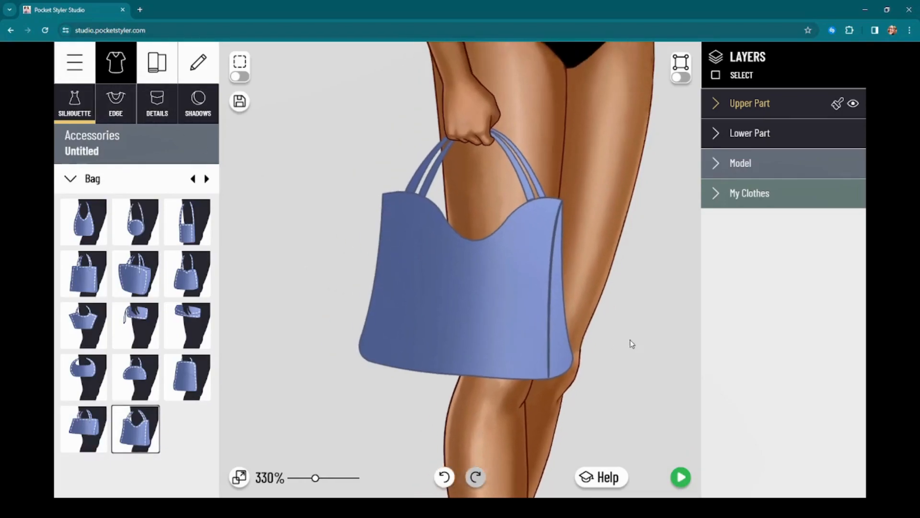
scroll(599, 344, "up", 3)
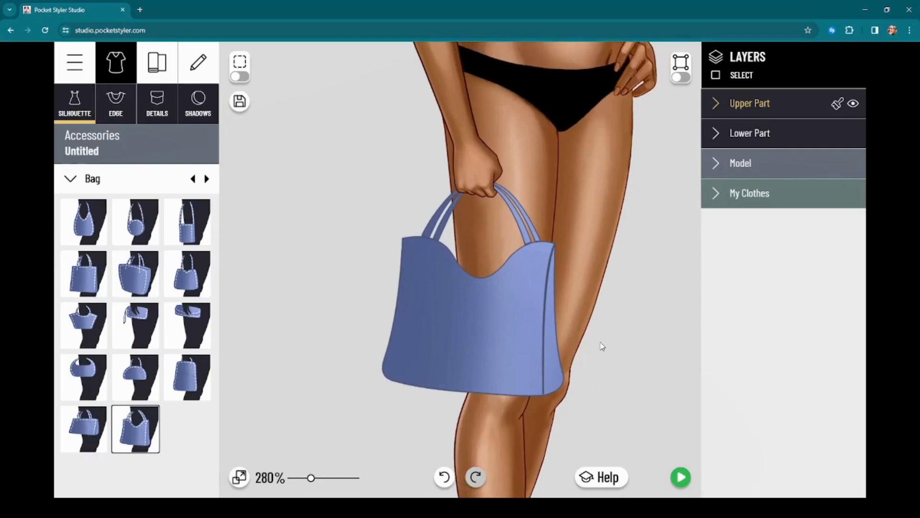
left_click_drag(609, 356, 619, 302)
scroll(596, 337, "up", 2)
scroll(581, 329, "up", 1)
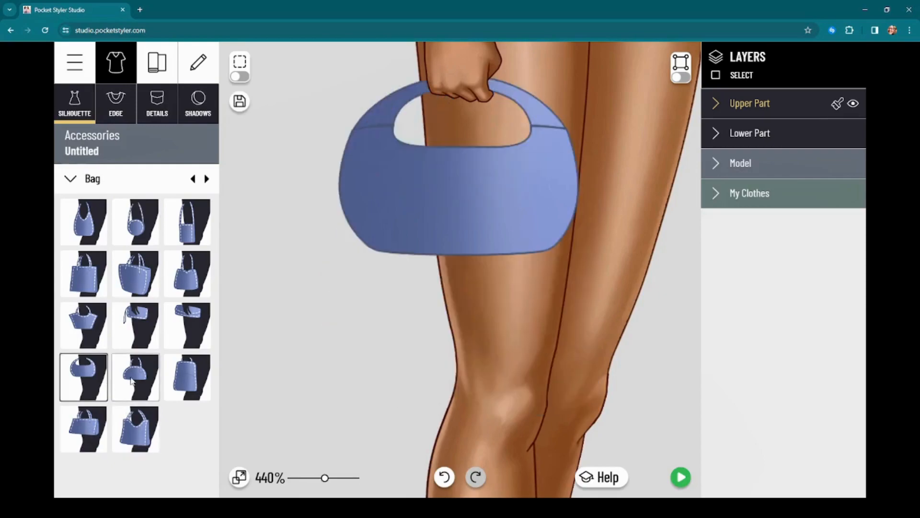
left_click(130, 265)
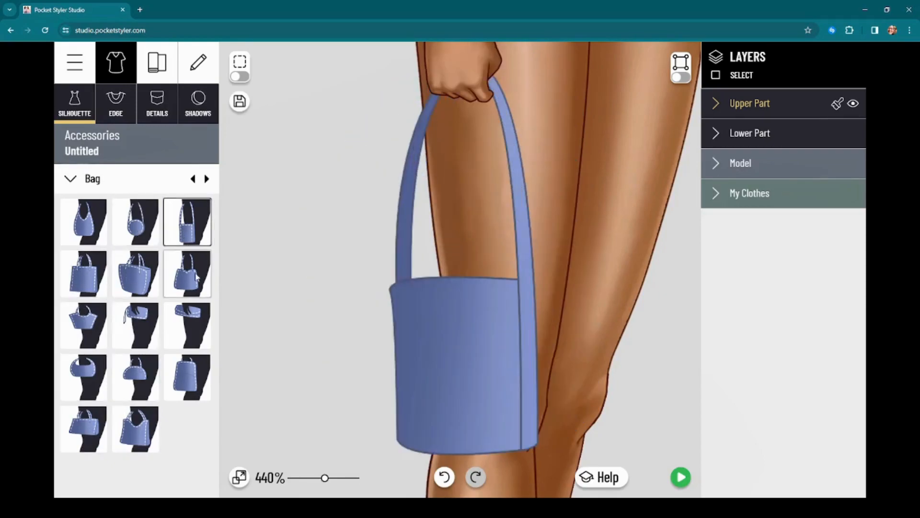
left_click(133, 377)
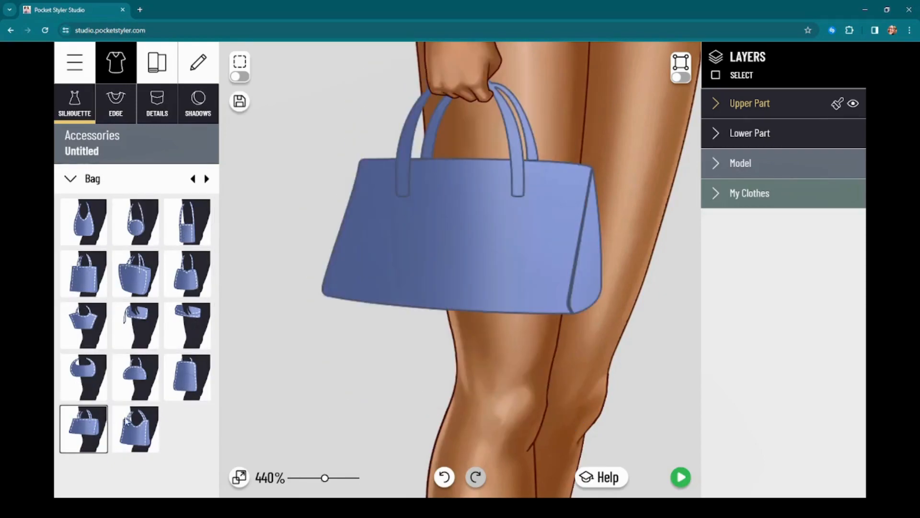
left_click(156, 414)
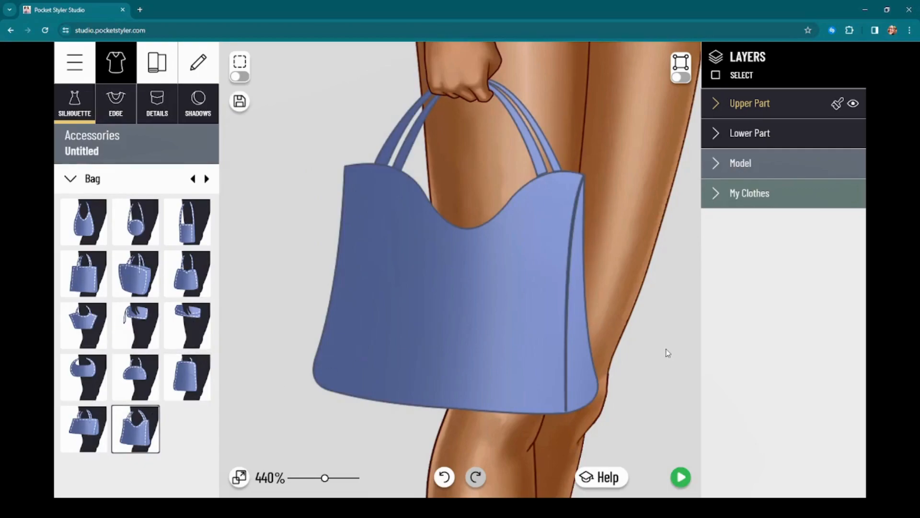
Step: Examine the curved-top tote's body, side panel and handles up close
scroll(668, 353, "up", 2)
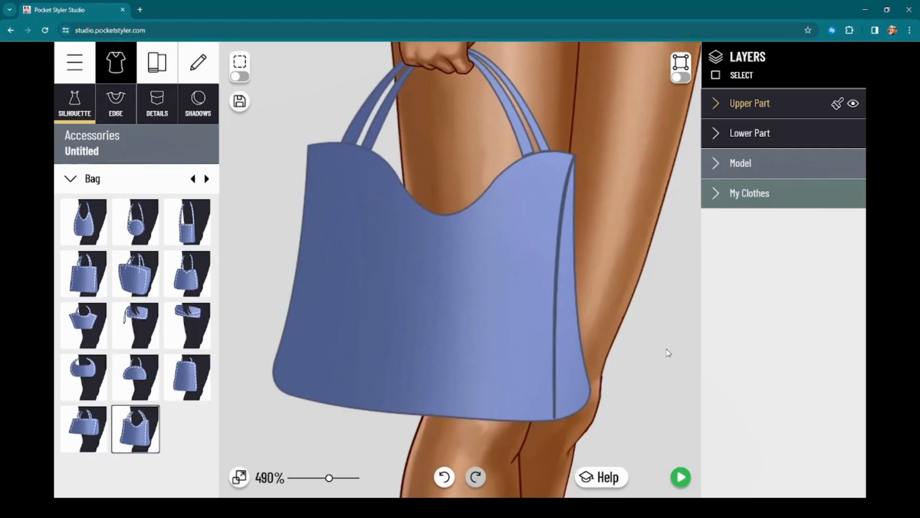
scroll(664, 342, "down", 2)
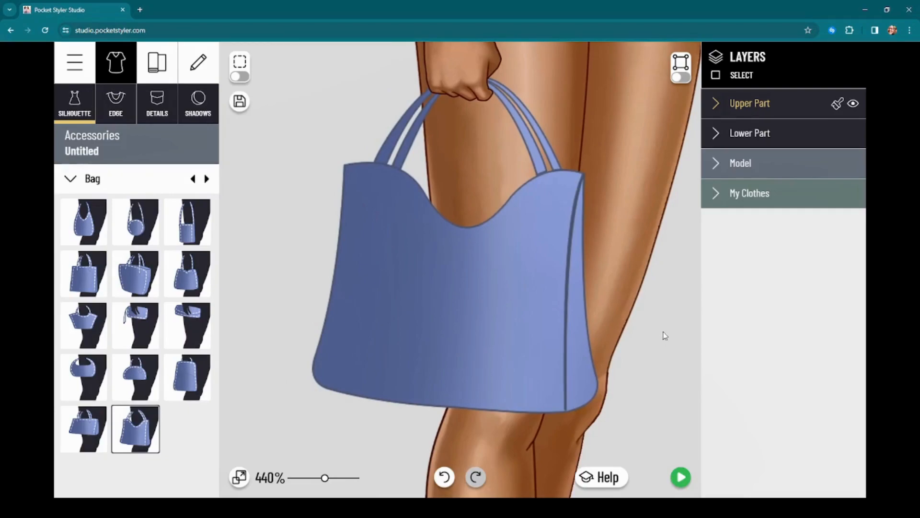
scroll(665, 336, "up", 1)
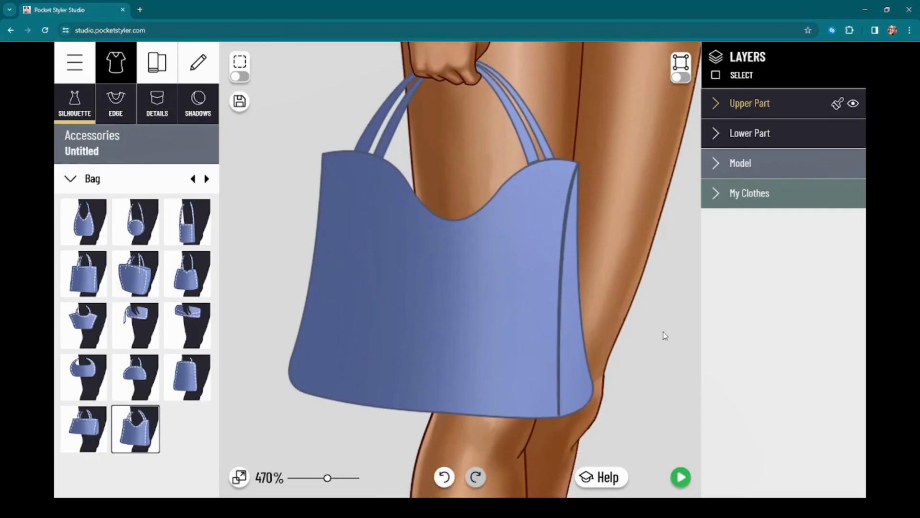
scroll(664, 334, "down", 1)
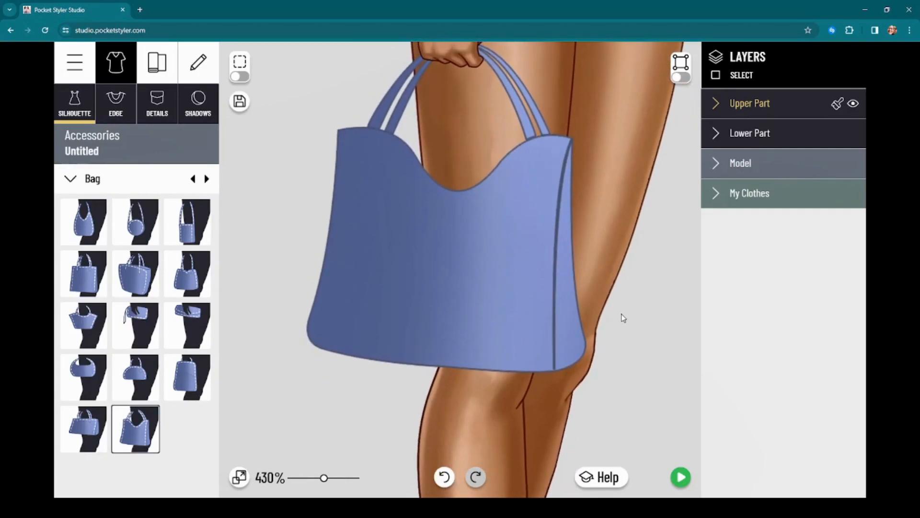
scroll(623, 319, "up", 1)
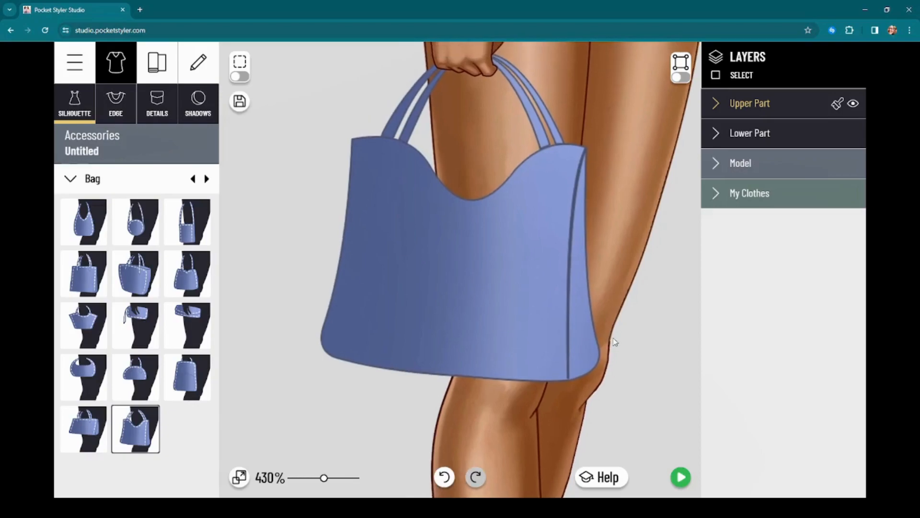
scroll(611, 338, "up", 2)
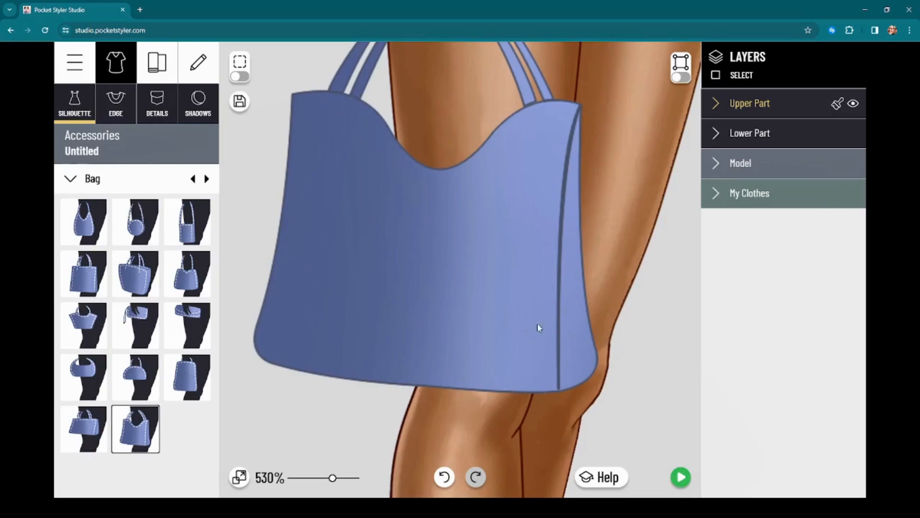
scroll(591, 306, "up", 2)
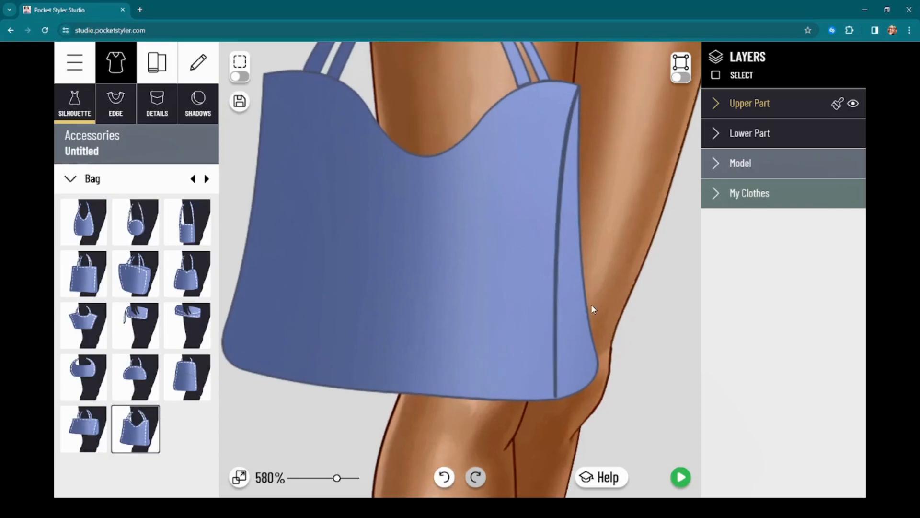
scroll(625, 309, "down", 2)
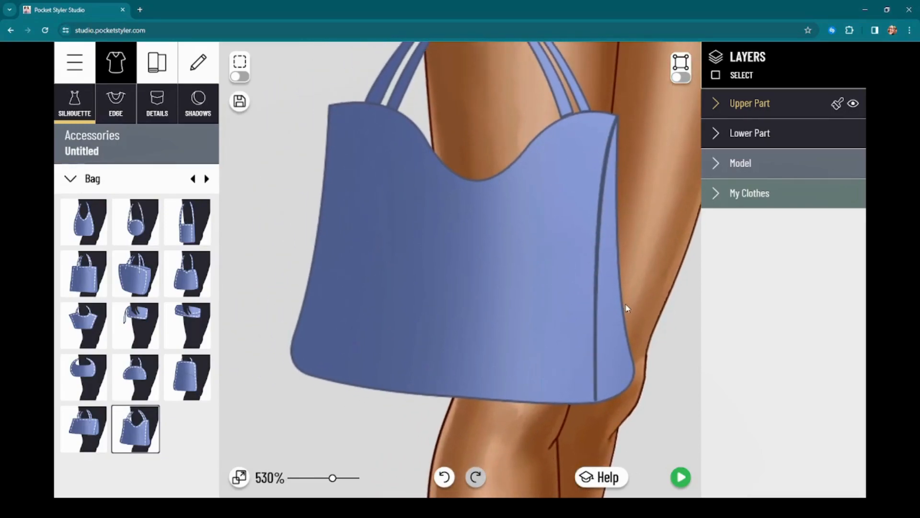
scroll(627, 308, "up", 4)
scroll(627, 308, "down", 3)
scroll(627, 308, "down", 3)
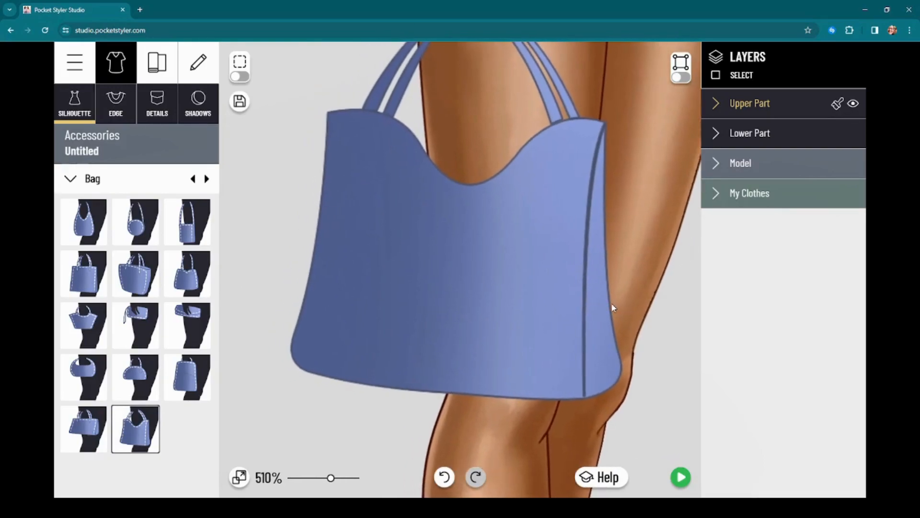
left_click_drag(609, 266, 610, 296)
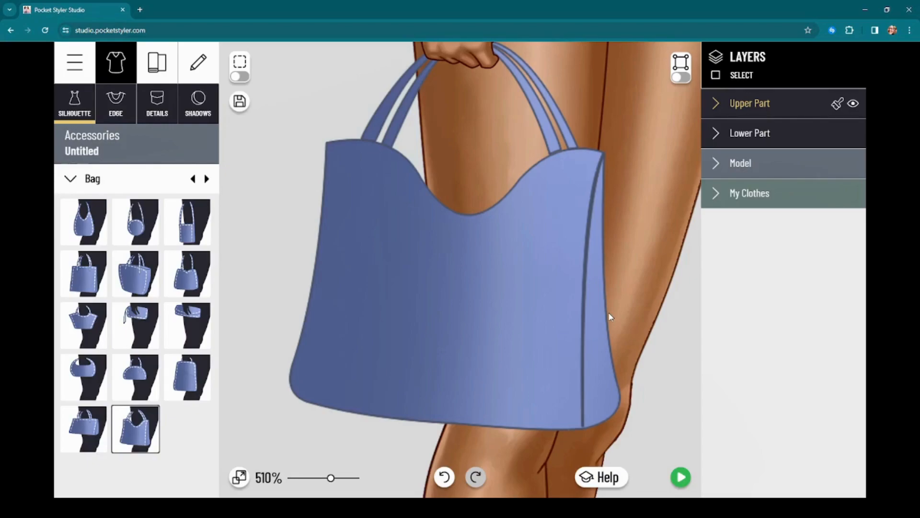
left_click_drag(682, 300, 578, 311)
scroll(578, 302, "down", 10)
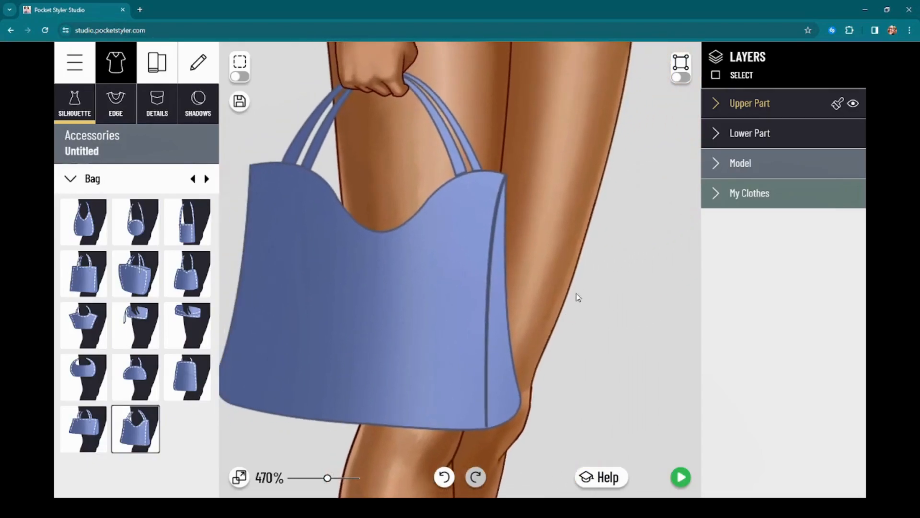
scroll(582, 299, "up", 5)
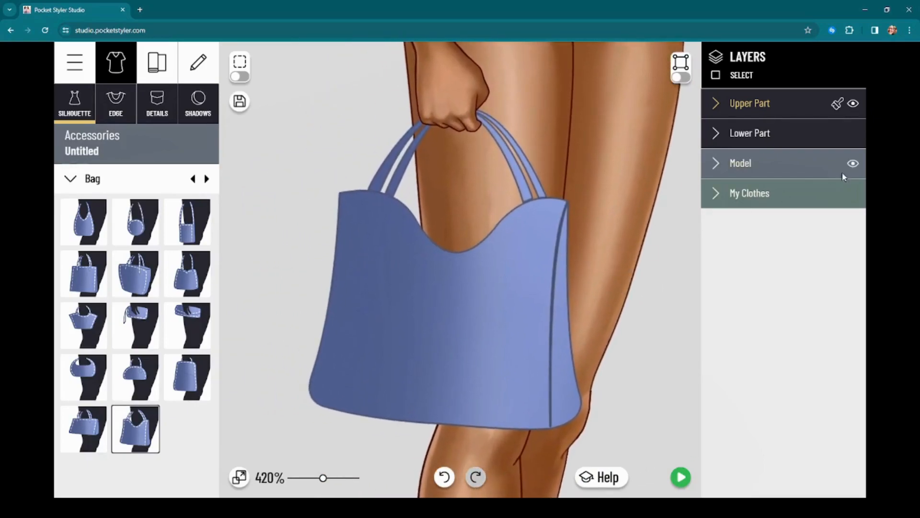
Step: Hide the Model layer so that only the tote bag is shown on the canvas
left_click(854, 164)
scroll(629, 307, "down", 8)
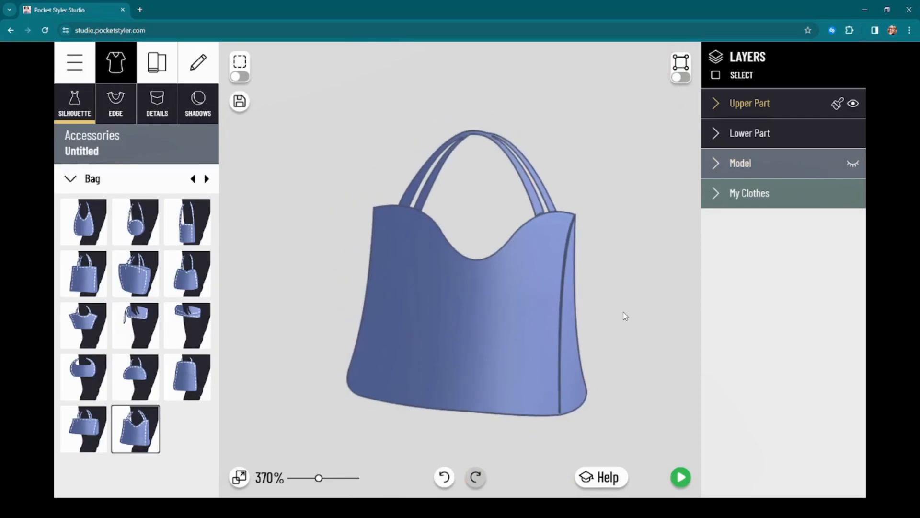
left_click_drag(625, 310, 602, 257)
scroll(602, 257, "up", 2)
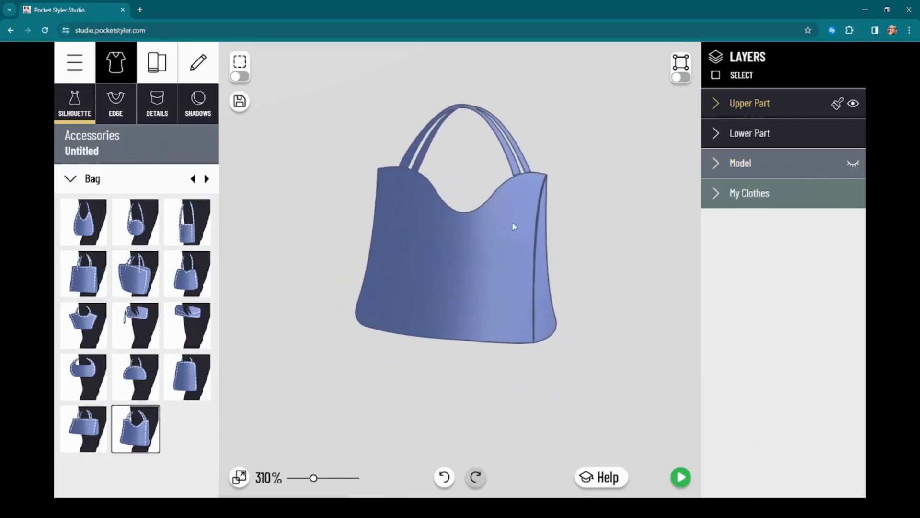
Step: Show the Model layer again so the tote appears in the model's hand
scroll(566, 262, "up", 2)
mouse_move(834, 140)
left_click(853, 164)
left_click(853, 164)
left_click(853, 164)
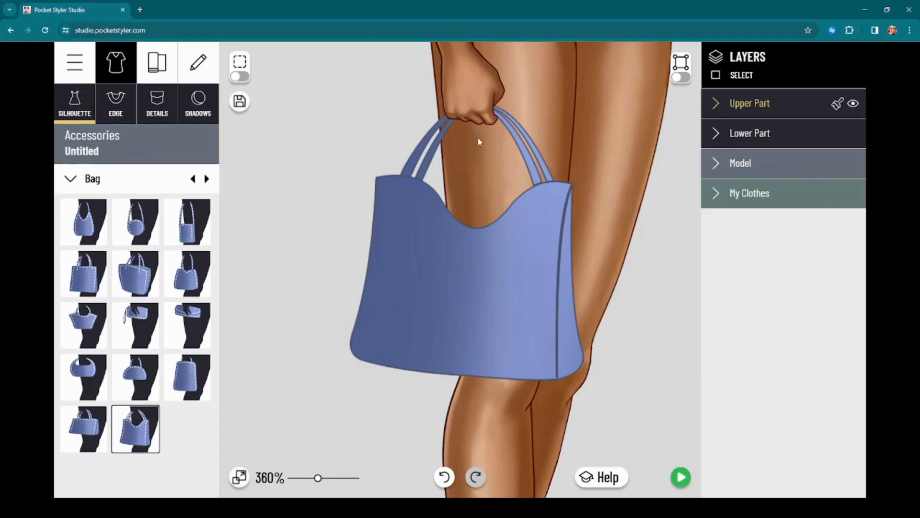
left_click_drag(478, 137, 470, 203)
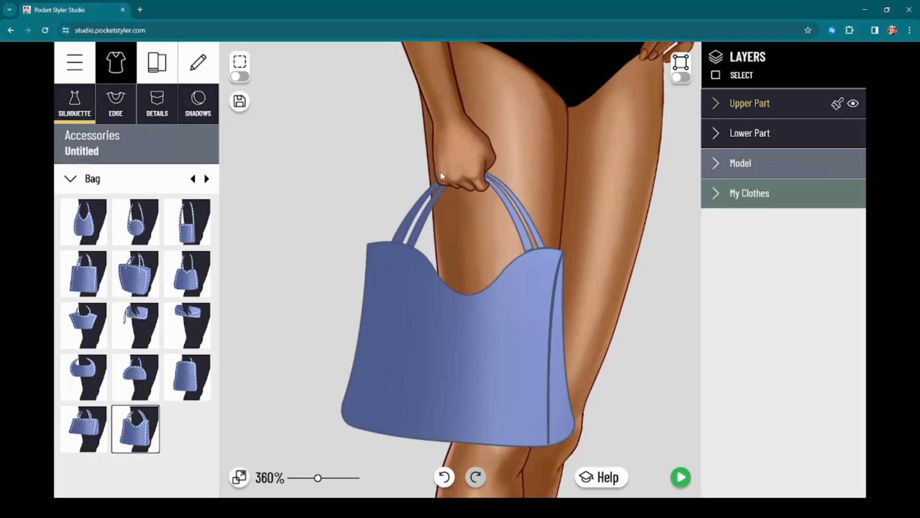
scroll(469, 172, "up", 1)
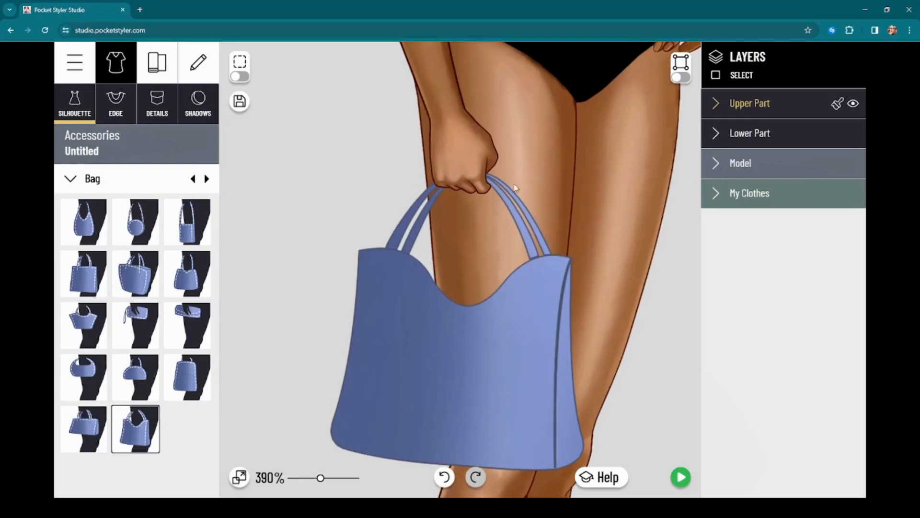
left_click_drag(567, 225, 551, 171)
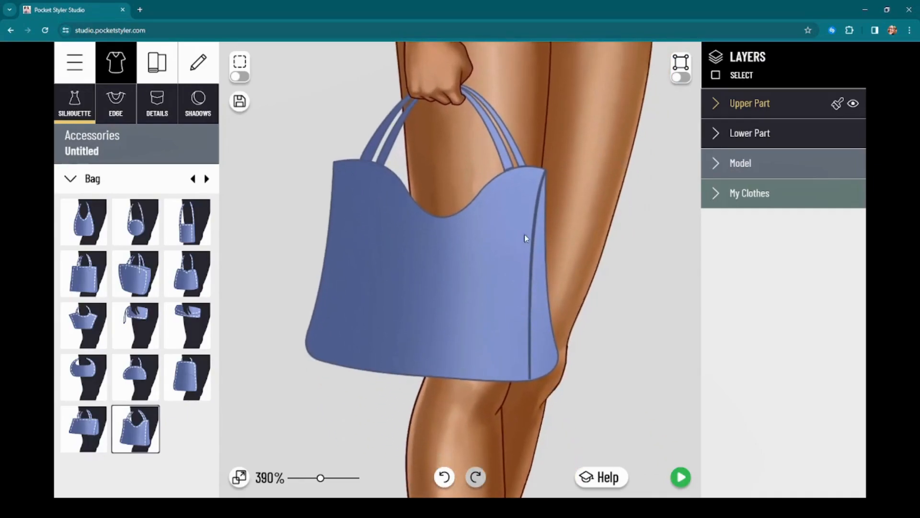
Step: Enable Points and Lines editing for the bag body and shift the side seam's bottom points toward the front panel
left_click(537, 346)
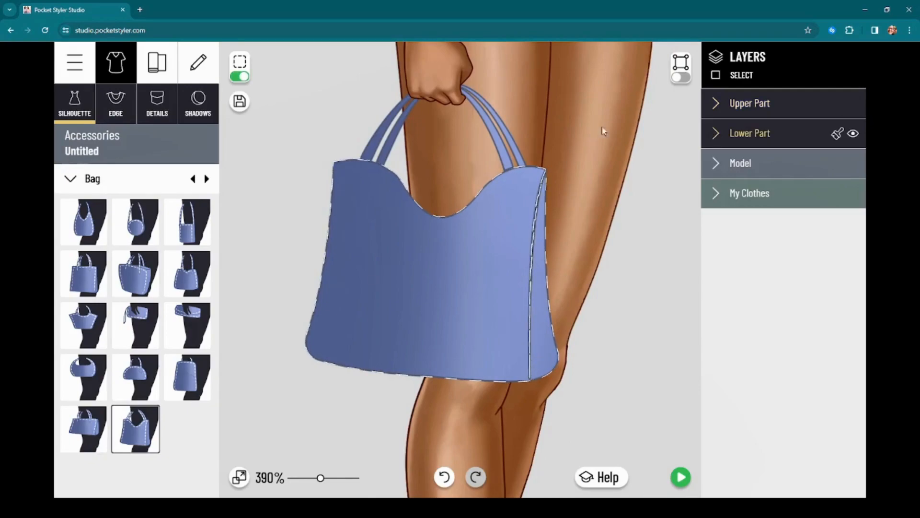
left_click(681, 78)
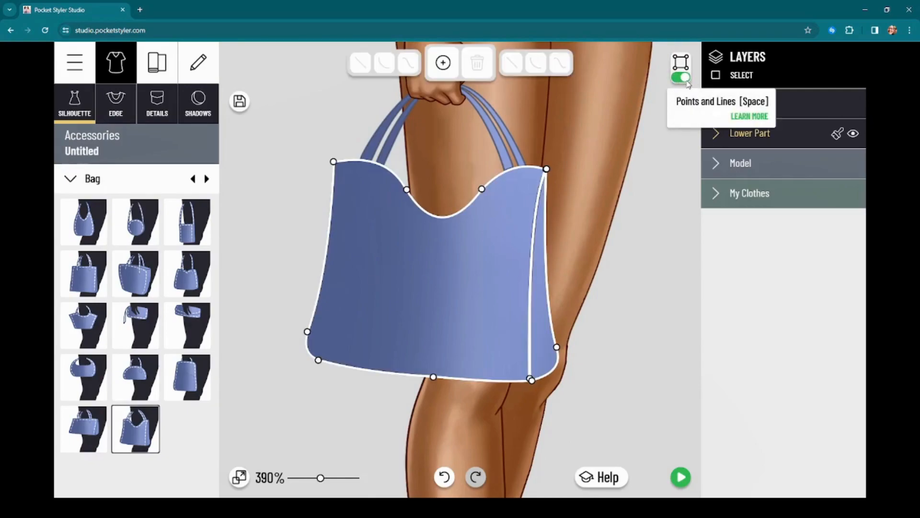
left_click(531, 379)
left_click(524, 383)
left_click(521, 382)
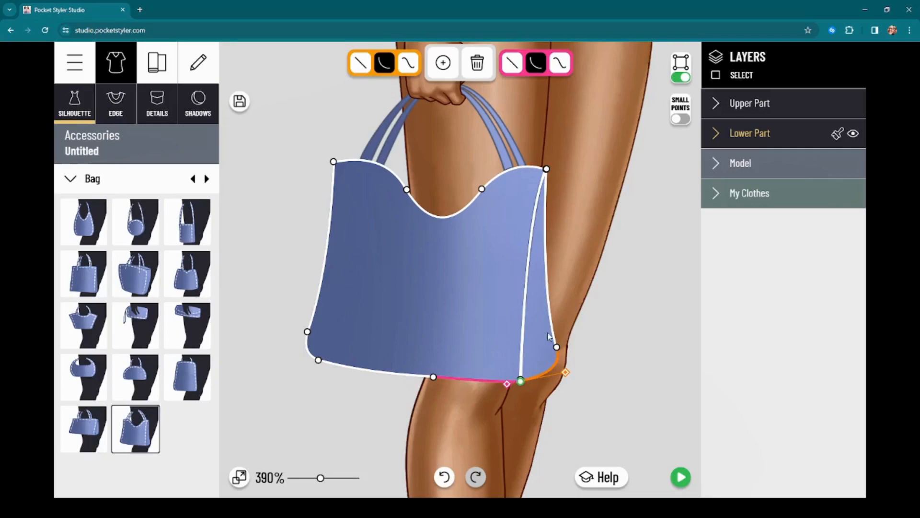
Step: Add a point near the top of each overlapping side-seam line and pull both inward to form a folded top corner
left_click(443, 62)
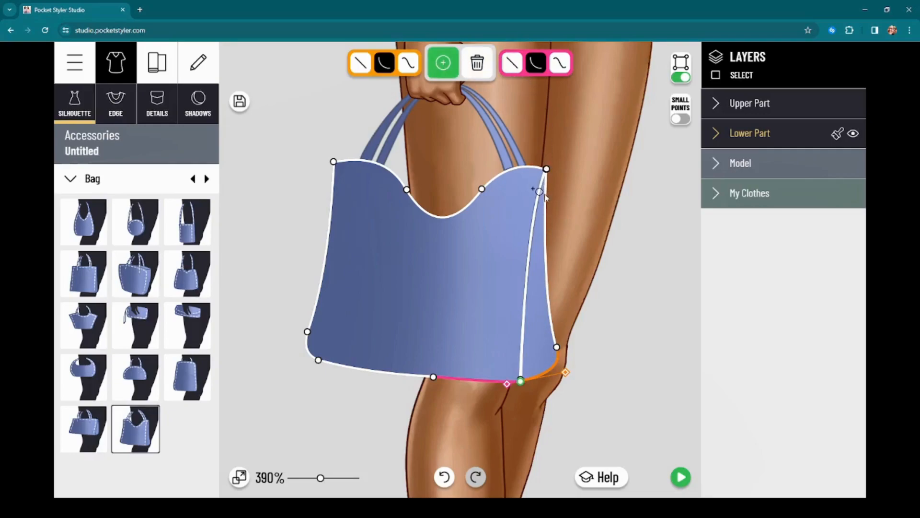
left_click(540, 188)
left_click_drag(540, 188, 517, 186)
left_click(539, 189)
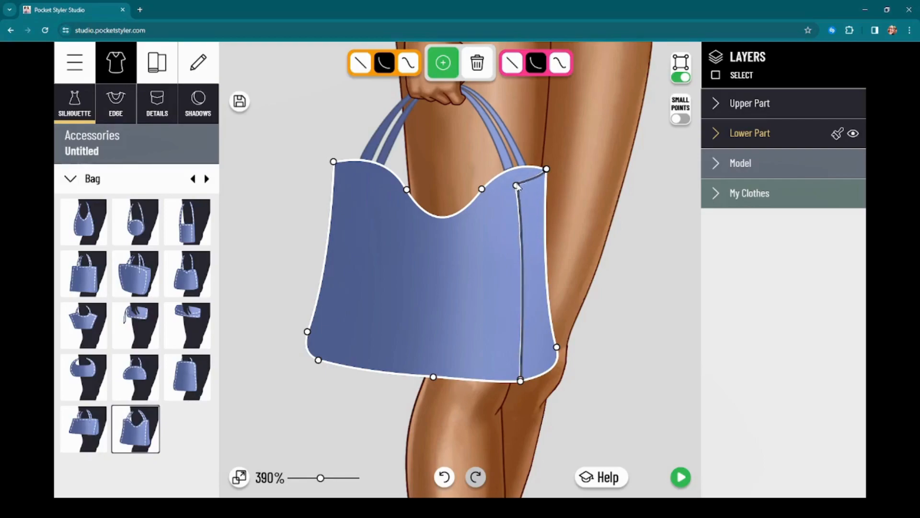
left_click(527, 183)
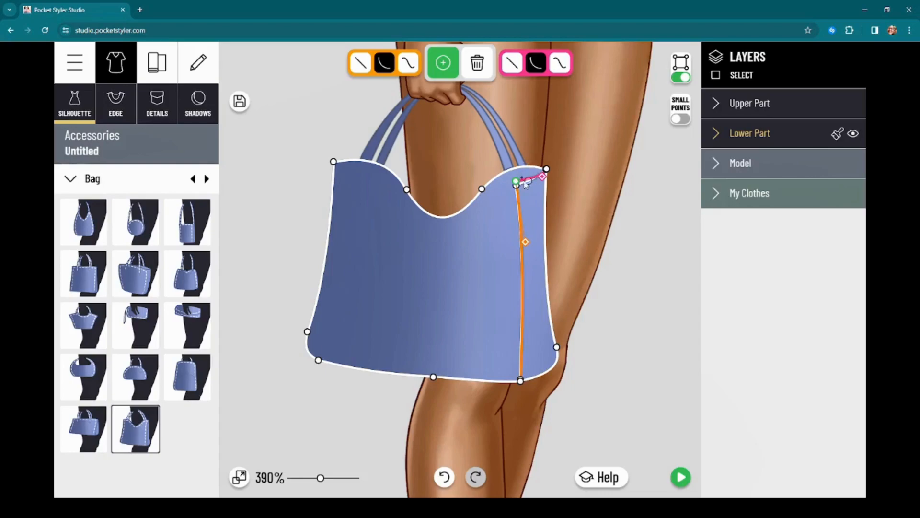
left_click(519, 181)
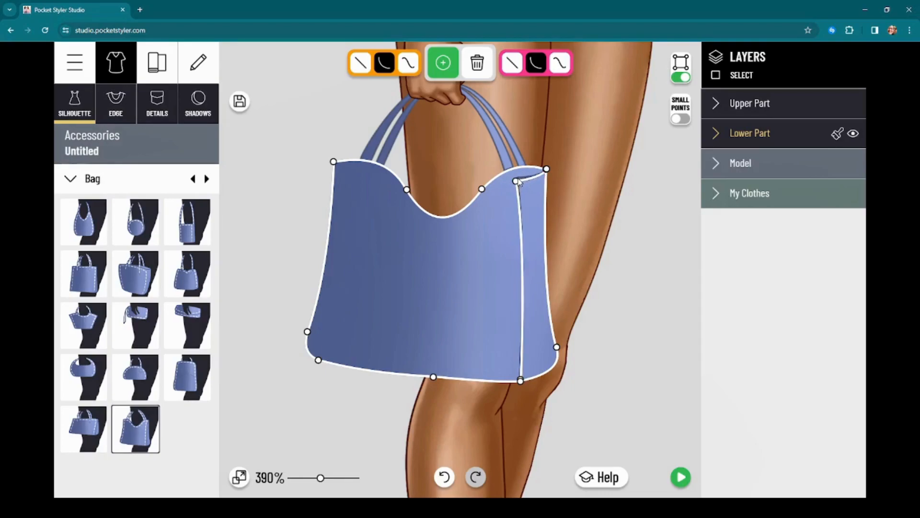
left_click(517, 181)
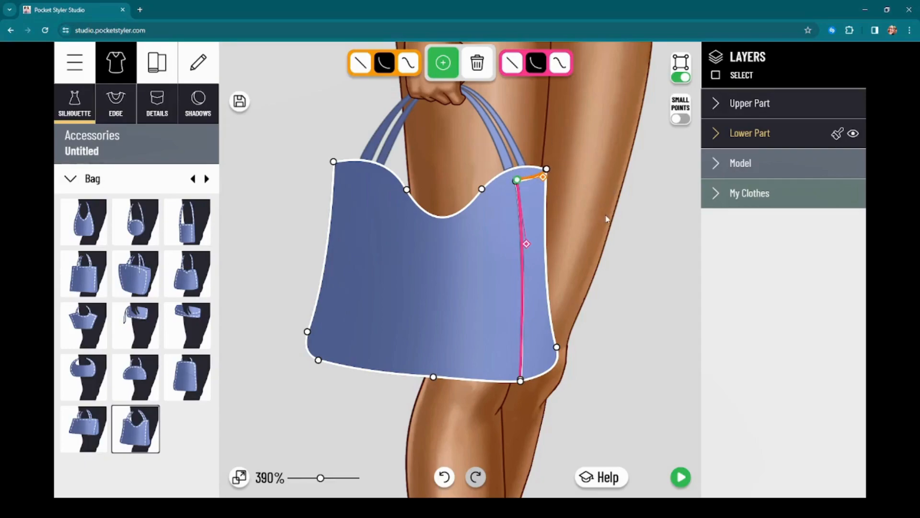
Step: Delete the two points of the curved neckline to give the bag a nearly straight top edge
scroll(597, 194, "up", 6)
scroll(593, 182, "down", 5)
scroll(589, 177, "up", 1)
scroll(589, 177, "up", 2)
scroll(590, 177, "down", 2)
scroll(598, 199, "up", 5)
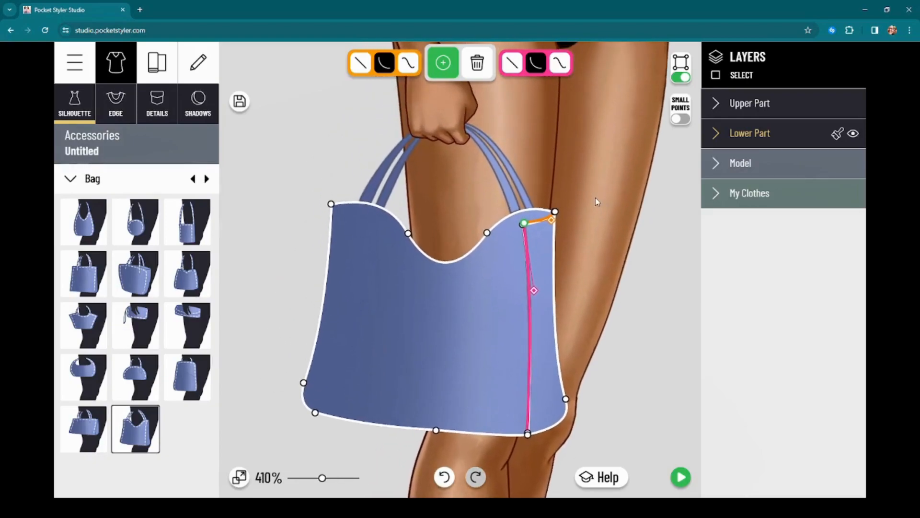
scroll(599, 196, "up", 5)
left_click(460, 243)
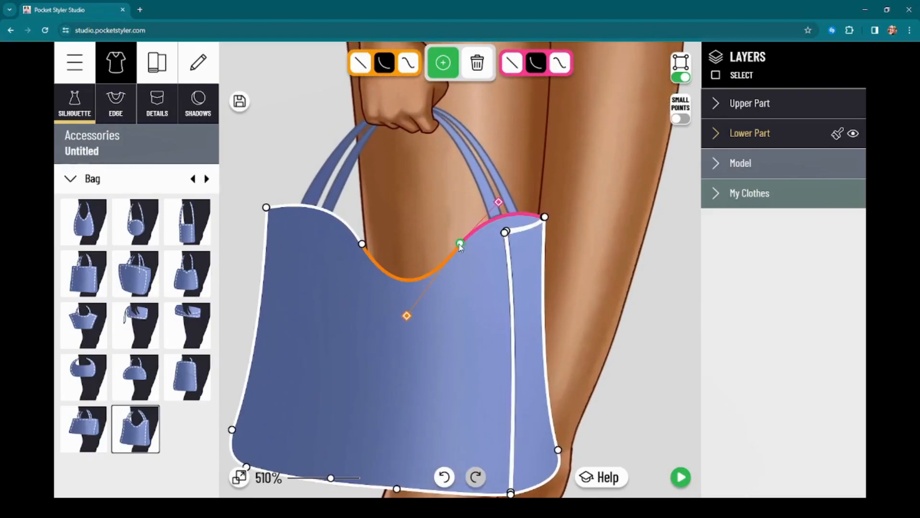
left_click(478, 63)
left_click(362, 244)
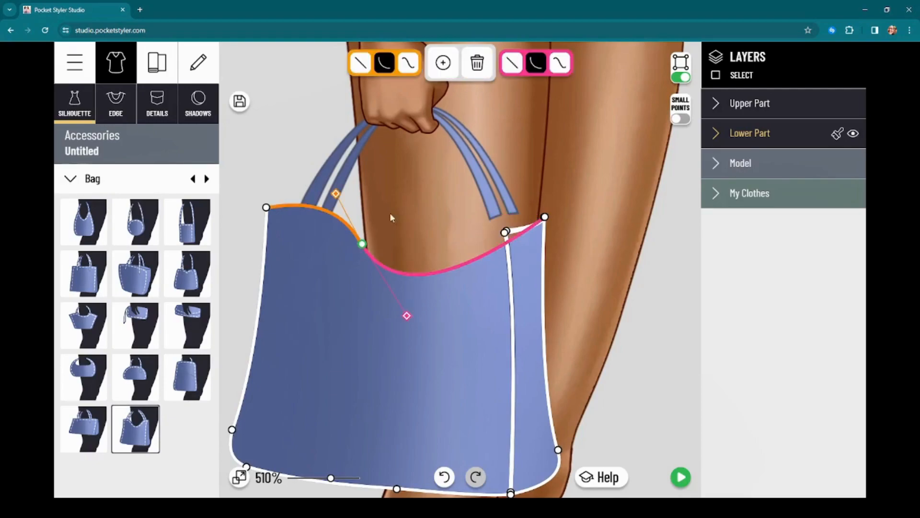
left_click(477, 62)
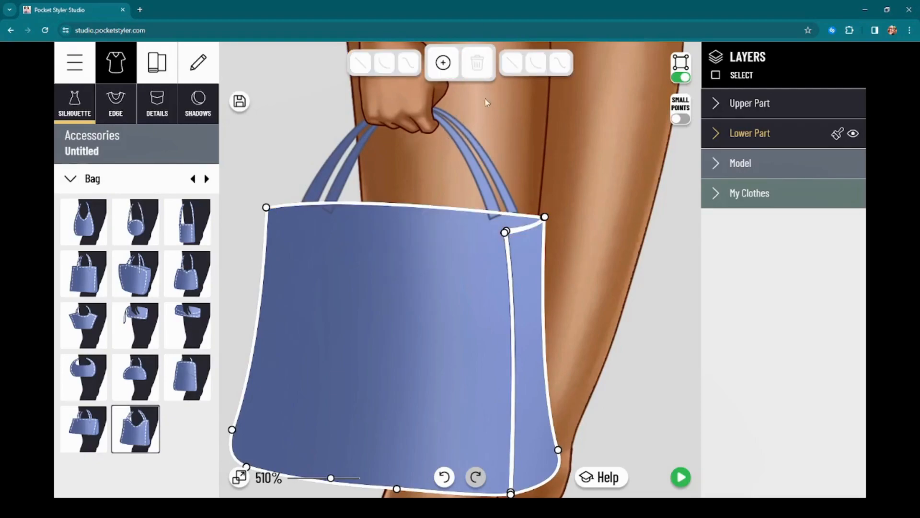
Step: Add a point on the bag's outer front edge just below the upper corner and adjust its position
left_click(443, 63)
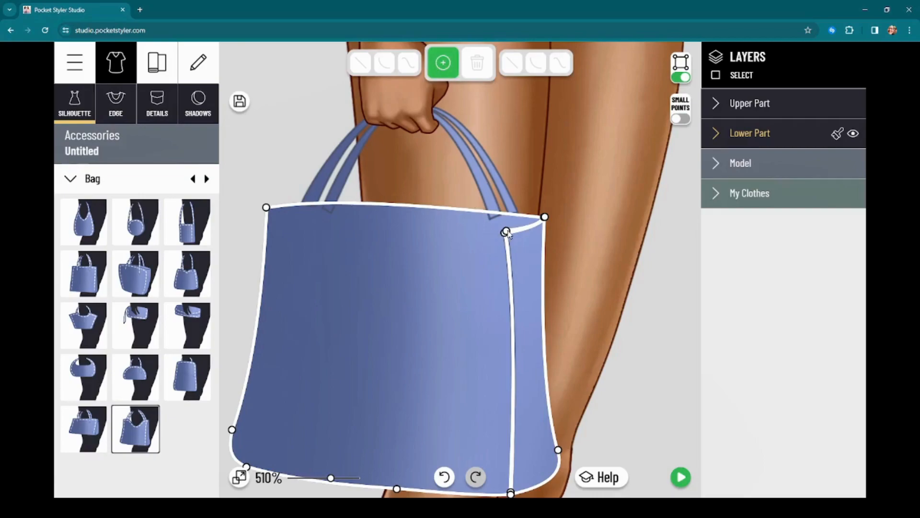
left_click(298, 211)
scroll(451, 185, "down", 4)
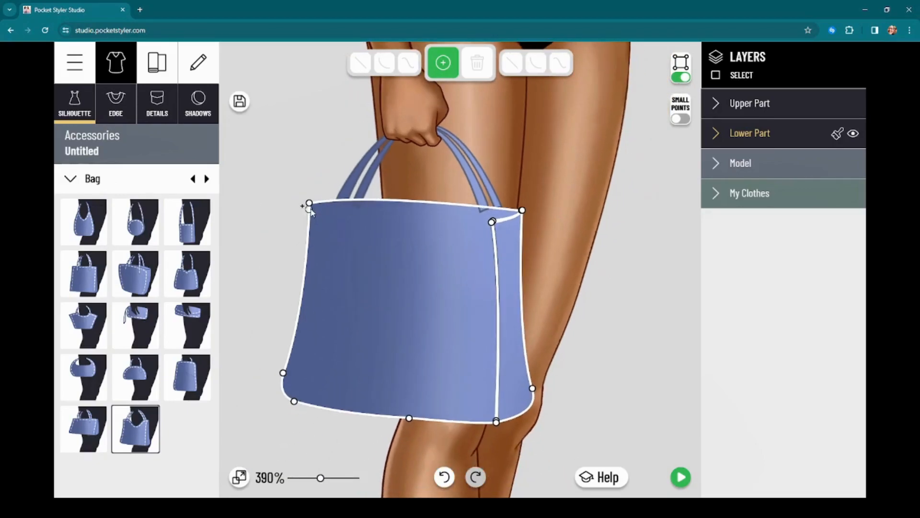
left_click(310, 209)
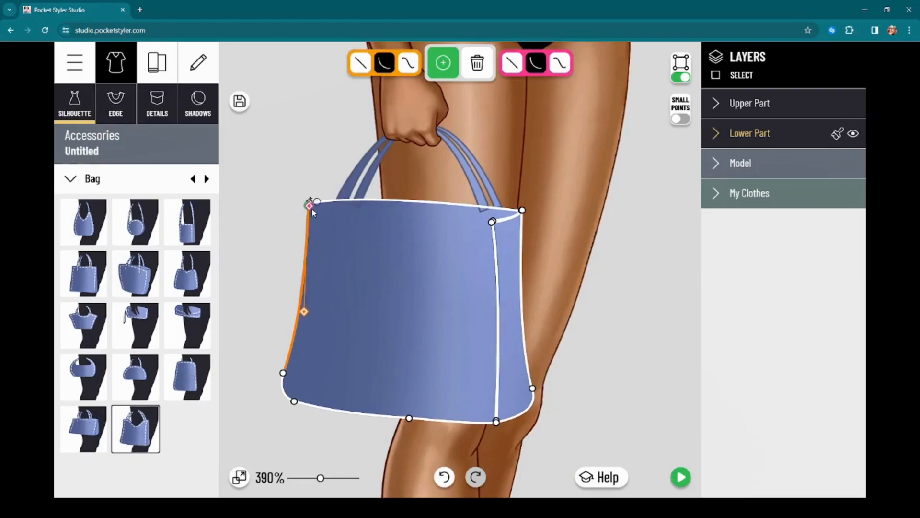
left_click_drag(308, 206, 308, 212)
left_click(307, 219)
mouse_move(306, 210)
left_mouse_down()
mouse_move(374, 209)
mouse_move(308, 209)
mouse_move(303, 219)
left_mouse_up()
left_click(303, 218)
left_click(469, 66)
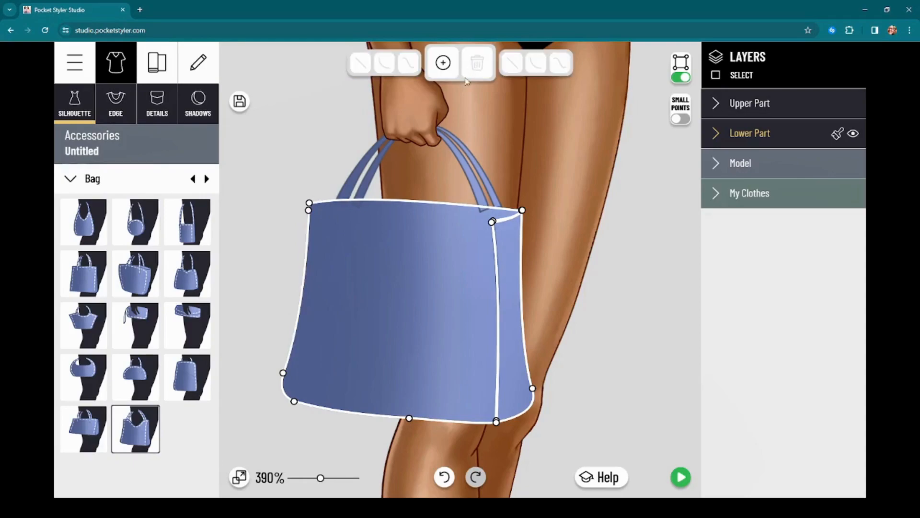
Step: Straighten the side panel's outer edge by moving its lower point and curve handle, and nudge the seam's bottom points inward
scroll(449, 174, "up", 1)
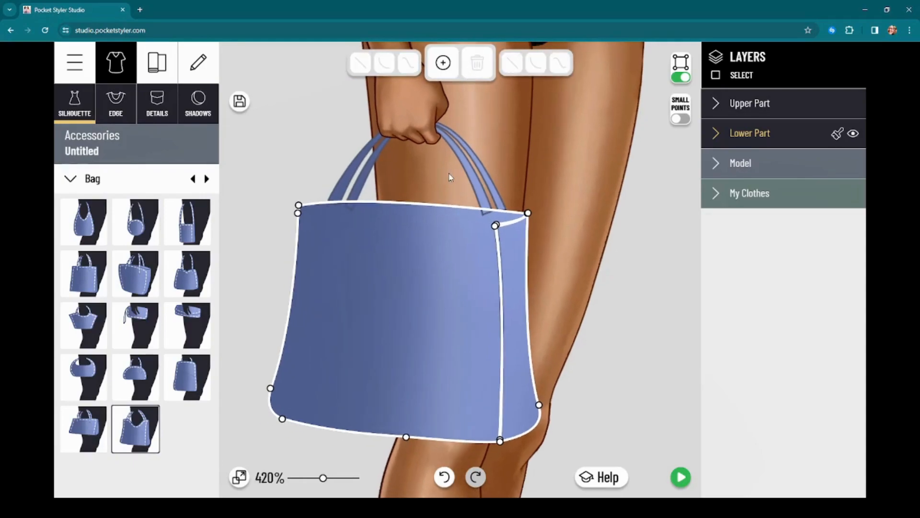
scroll(477, 203, "up", 1)
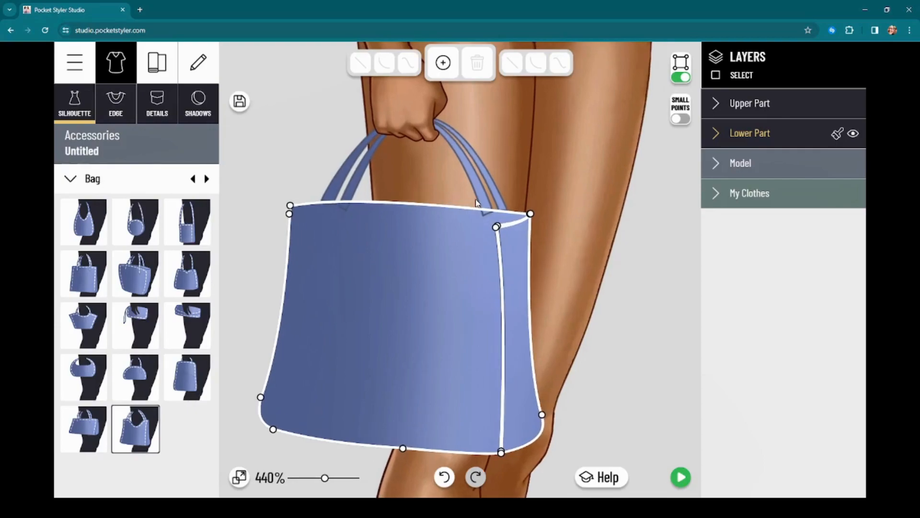
scroll(477, 203, "down", 1)
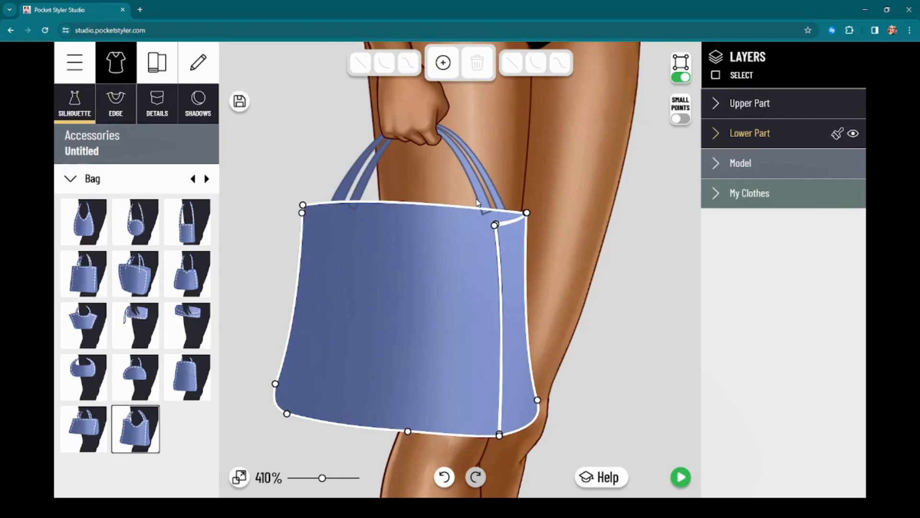
scroll(562, 294, "up", 2)
left_click_drag(562, 304, 539, 284)
scroll(589, 267, "down", 4)
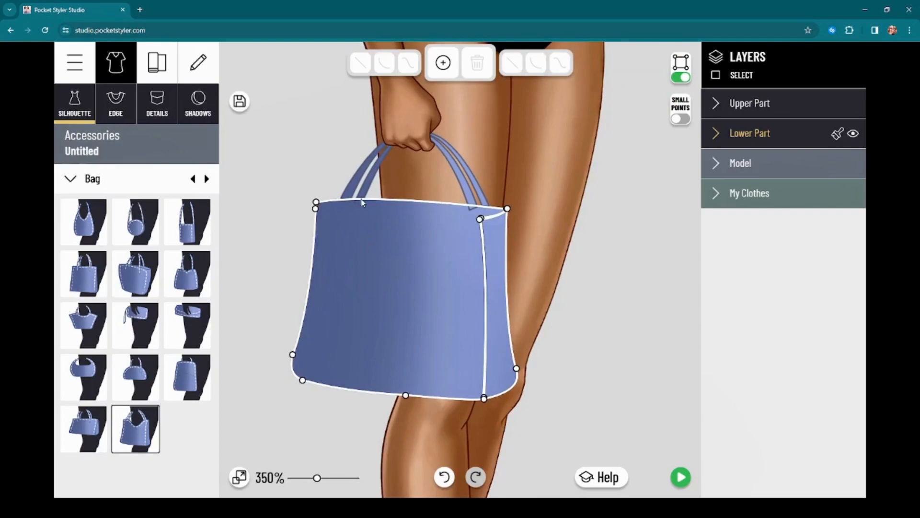
scroll(506, 207, "up", 2)
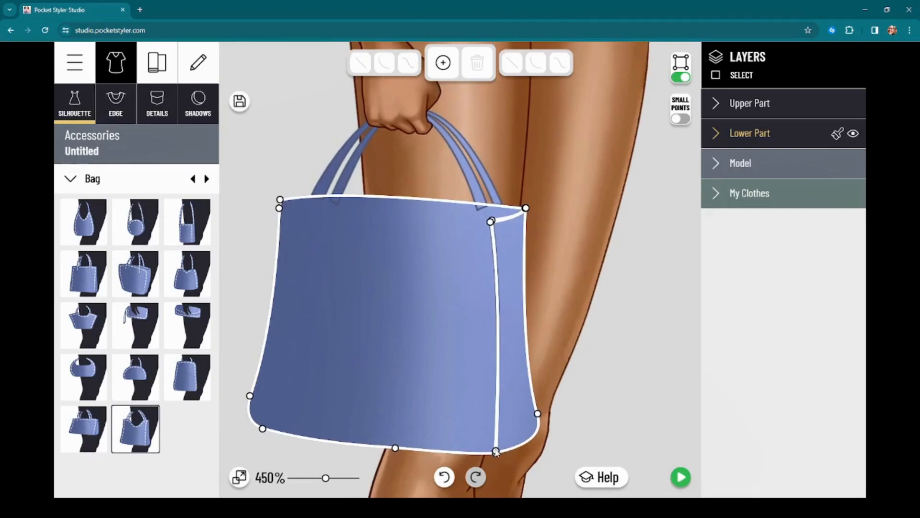
left_click(539, 414)
mouse_move(542, 416)
left_mouse_down()
mouse_move(537, 442)
mouse_move(520, 431)
mouse_move(514, 440)
mouse_move(555, 416)
mouse_move(542, 419)
left_mouse_up()
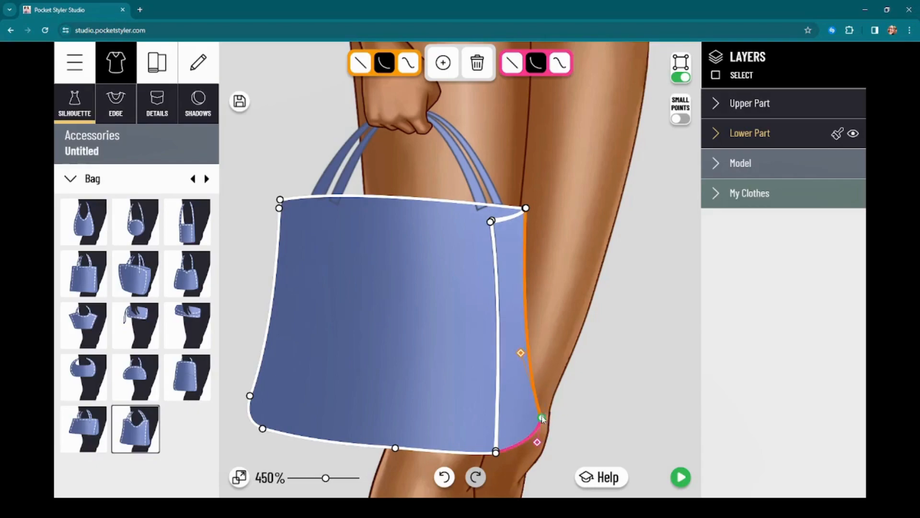
left_click_drag(521, 354, 546, 408)
left_click_drag(493, 453, 491, 454)
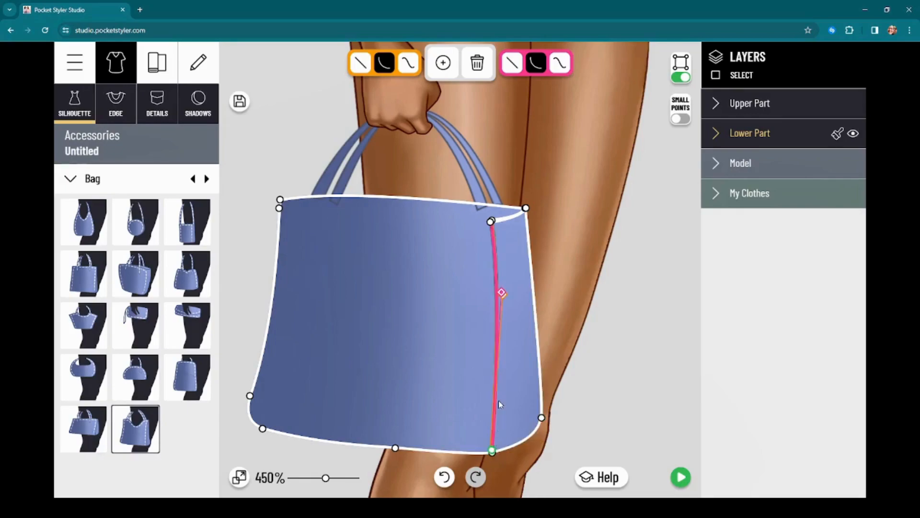
Step: Add a point on the side seam about two-thirds down and adjust the curve below it
left_click(443, 63)
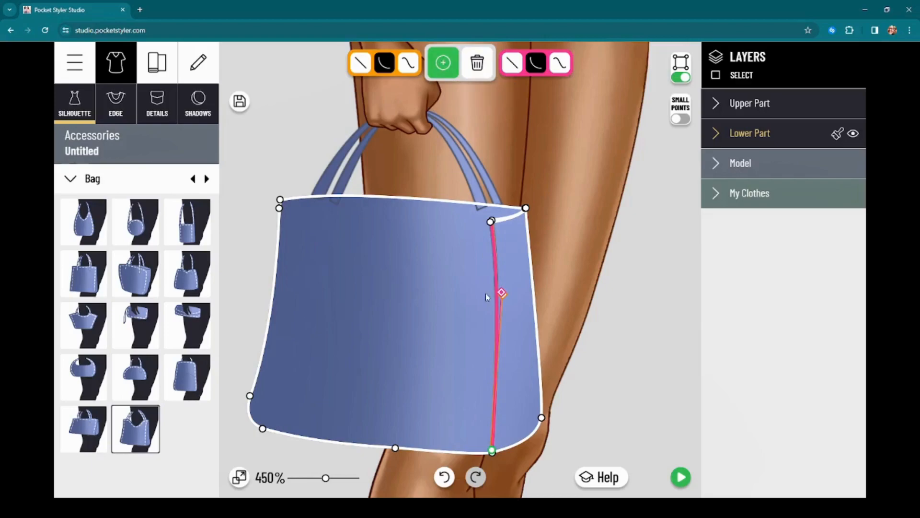
left_click(497, 354)
left_click_drag(495, 397, 493, 414)
left_click(492, 451)
left_click(492, 450)
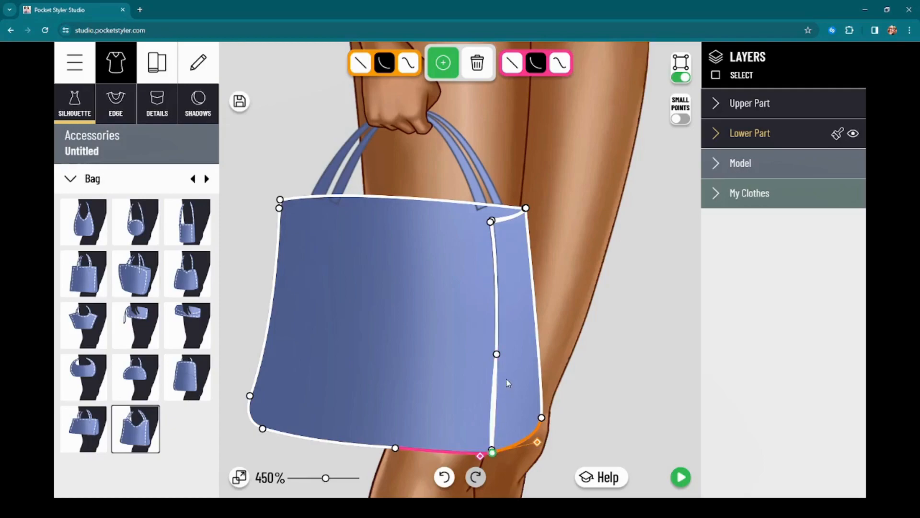
Step: Shift the new seam point slightly inward and refine the upper seam's curve and top corner point
double_click(496, 354)
left_click(496, 357)
left_click(492, 221)
left_click_drag(499, 270, 495, 271)
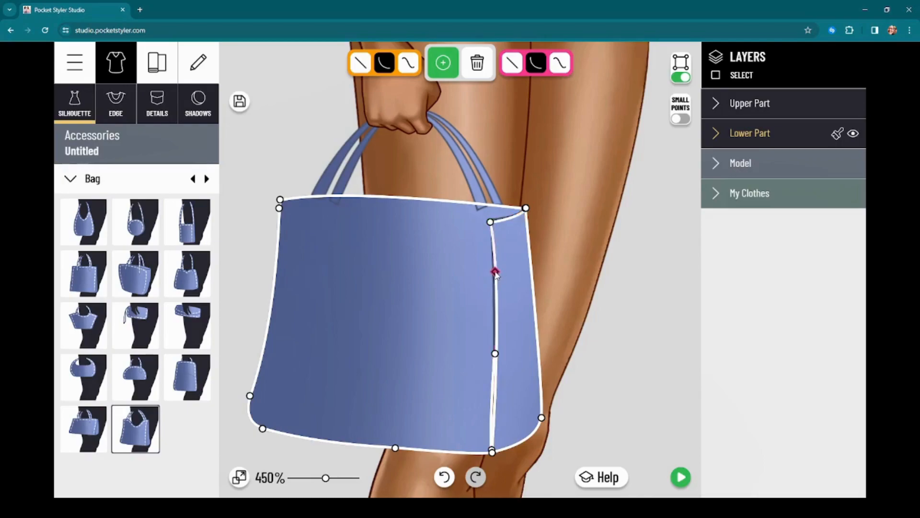
left_click(492, 221)
left_click_drag(491, 220, 488, 223)
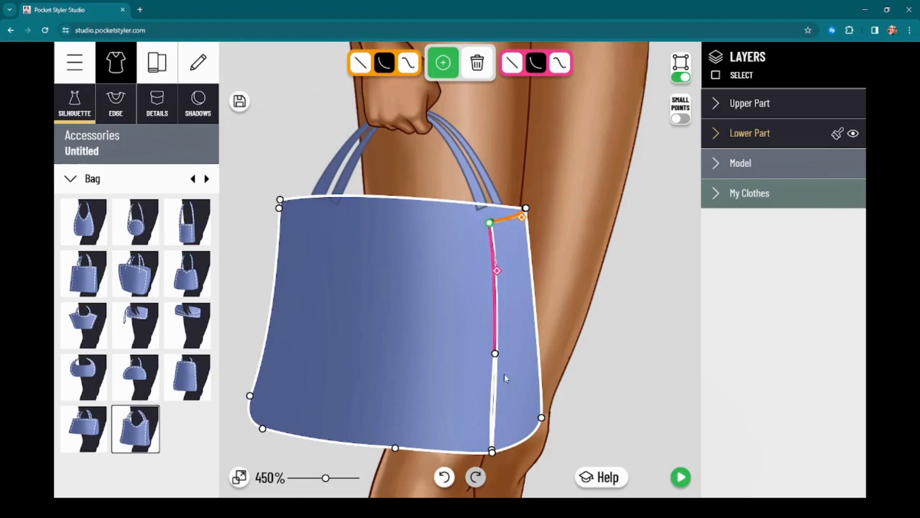
Step: Adjust the curve handles and bottom point of the side seam so its two overlapping lines align
left_click(492, 451)
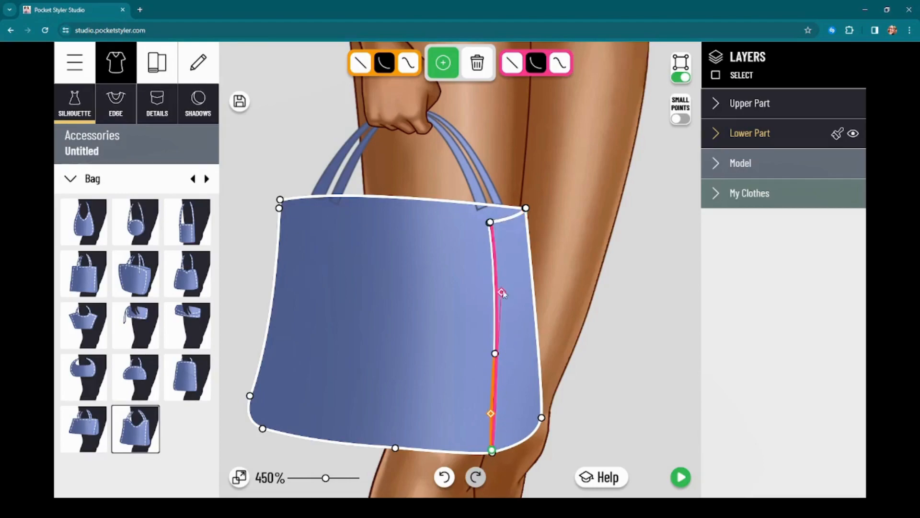
left_click_drag(503, 292, 497, 311)
left_click_drag(492, 414, 495, 415)
left_click_drag(492, 452, 493, 453)
scroll(544, 273, "down", 1)
mouse_move(618, 211)
left_mouse_down()
mouse_move(629, 245)
mouse_move(621, 227)
mouse_move(608, 282)
mouse_move(617, 213)
mouse_move(610, 197)
left_mouse_up()
left_click_drag(592, 245, 576, 259)
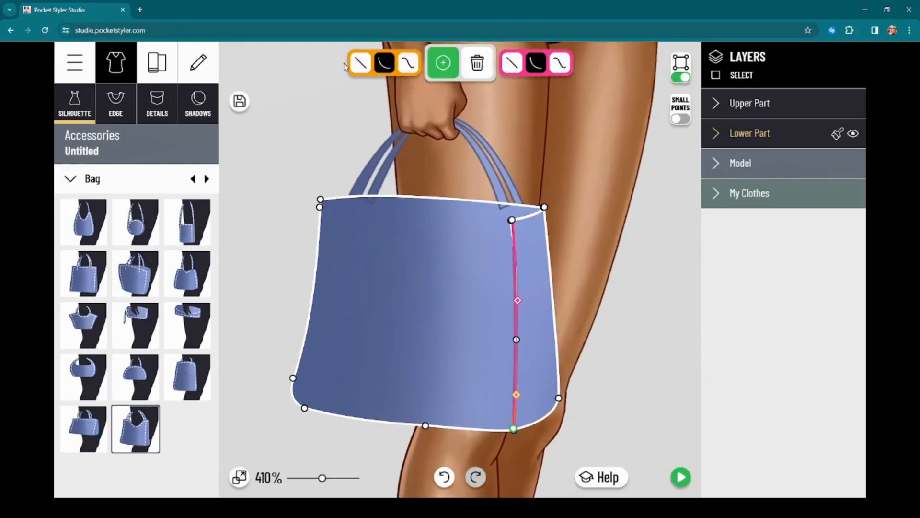
scroll(591, 304, "down", 4)
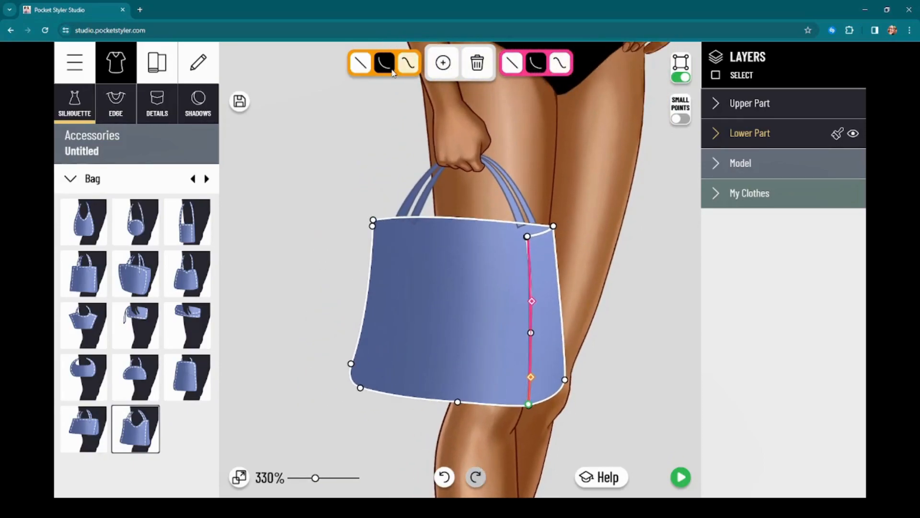
scroll(582, 314, "up", 2)
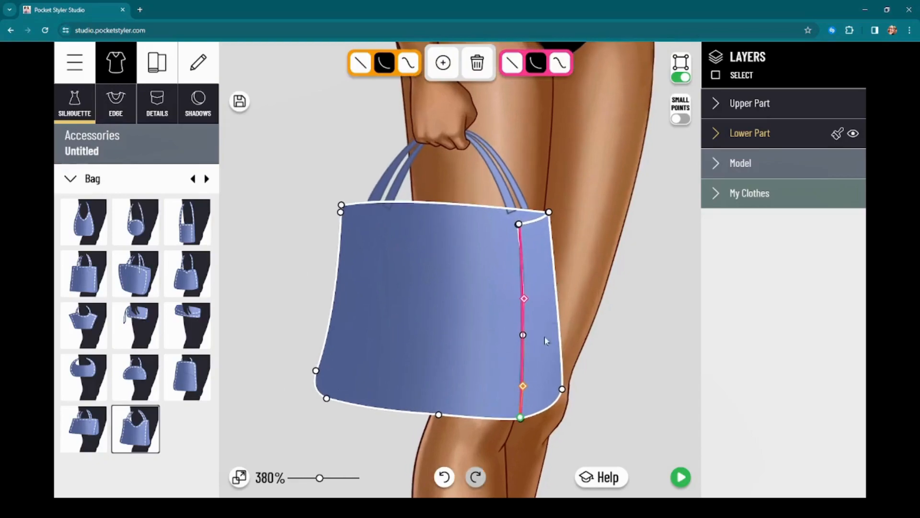
Step: Move the bag's rear top-left corner point inward and up, and nudge the front top-left corner point slightly outward
scroll(549, 358, "up", 2)
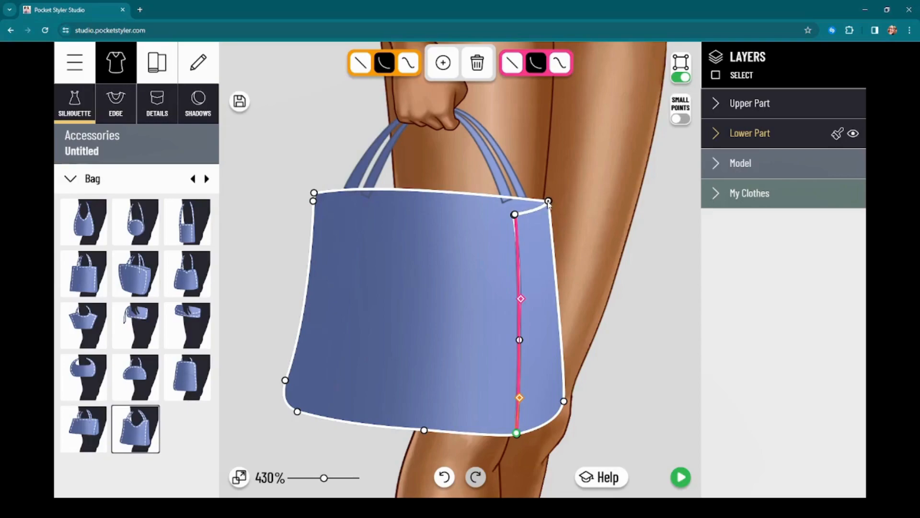
scroll(434, 249, "up", 11)
left_click_drag(623, 229, 637, 321)
left_click(443, 65)
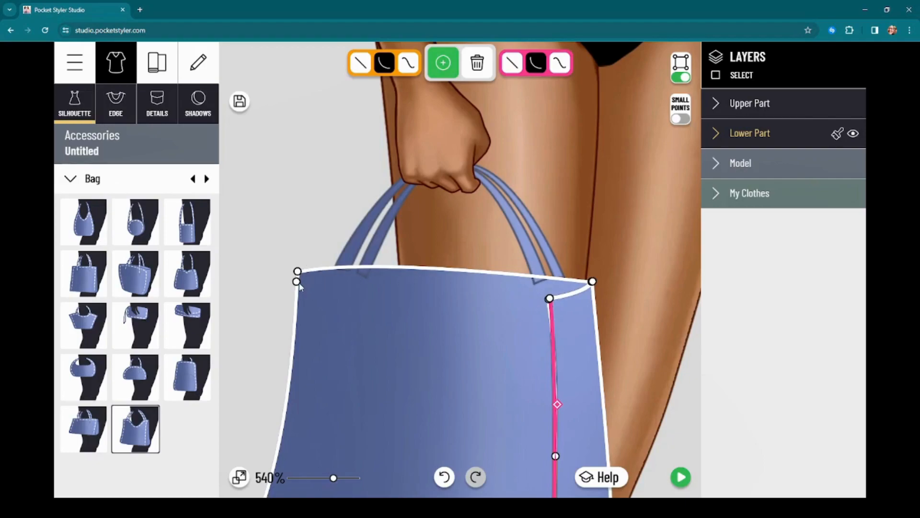
left_click_drag(297, 272, 324, 264)
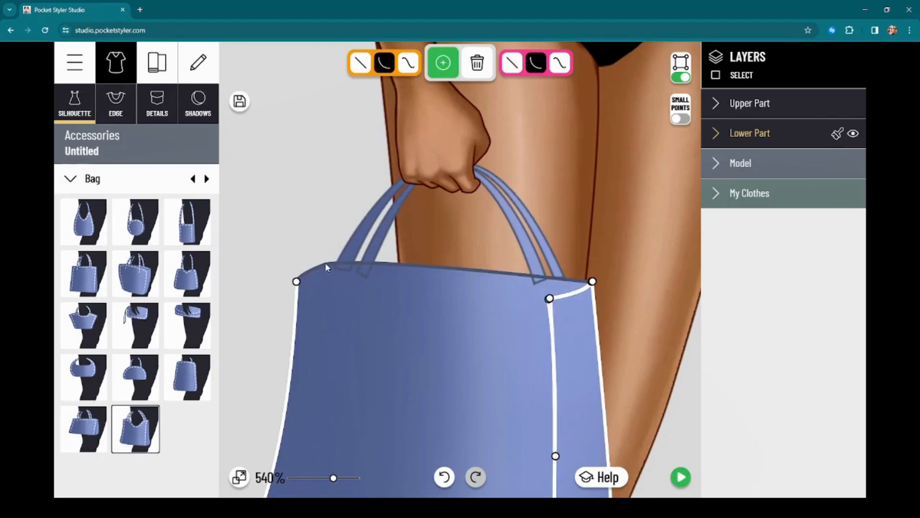
left_click(328, 261)
left_click(297, 282)
left_click_drag(298, 282, 294, 279)
Step: Raise the bag's front and rear top-left corner points slightly up and outward to refine the slanted short edge
left_click(552, 318)
left_click_drag(632, 312, 589, 292)
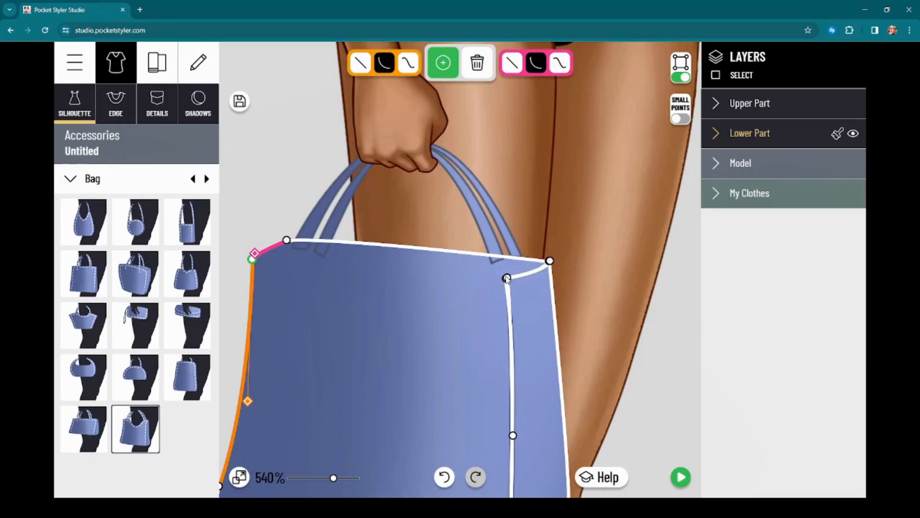
left_click(520, 275)
left_click_drag(520, 276, 506, 278)
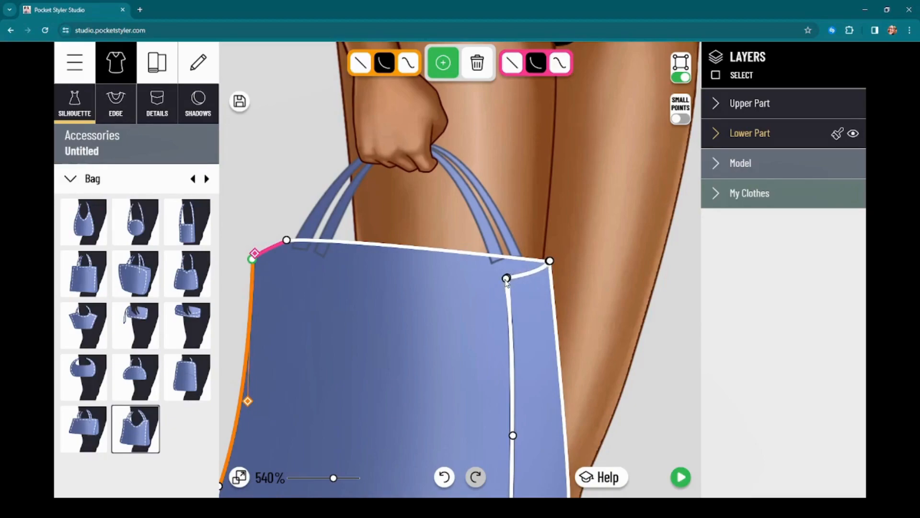
left_click(253, 254)
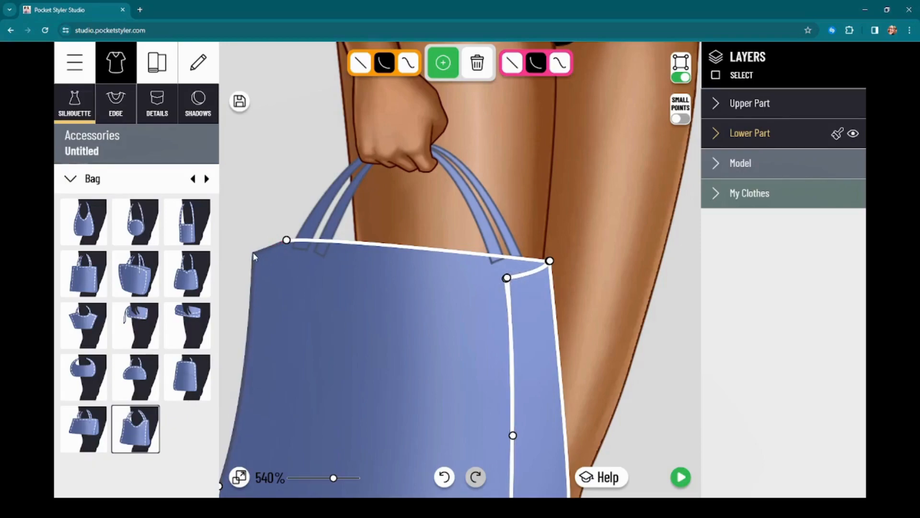
left_click_drag(287, 240, 258, 247)
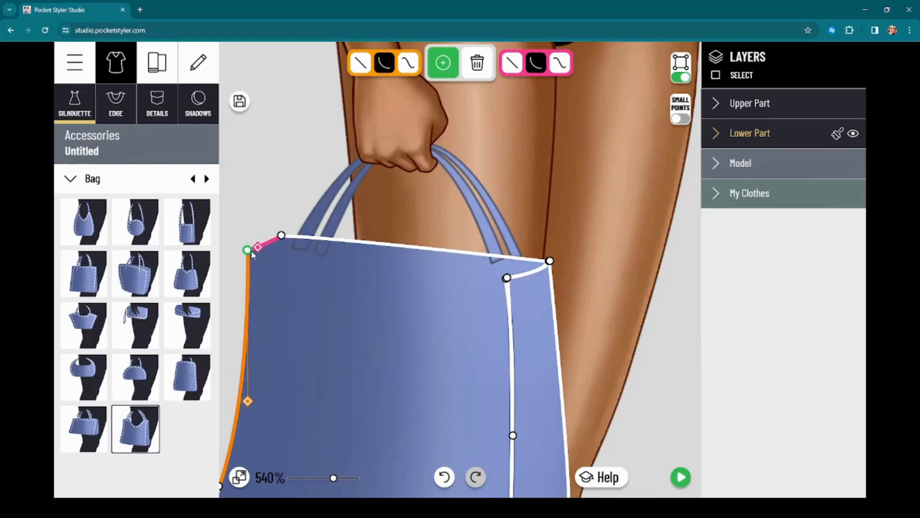
Step: Separate the two overlapping points at the top of the side seam, placing them a small distance apart
left_click(508, 278)
left_click_drag(507, 277, 485, 277)
left_click(507, 279)
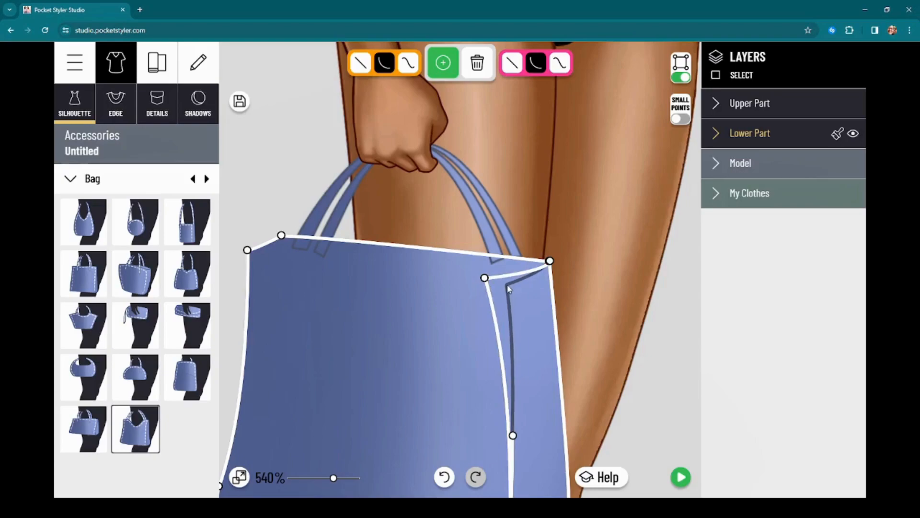
left_click_drag(484, 277, 499, 279)
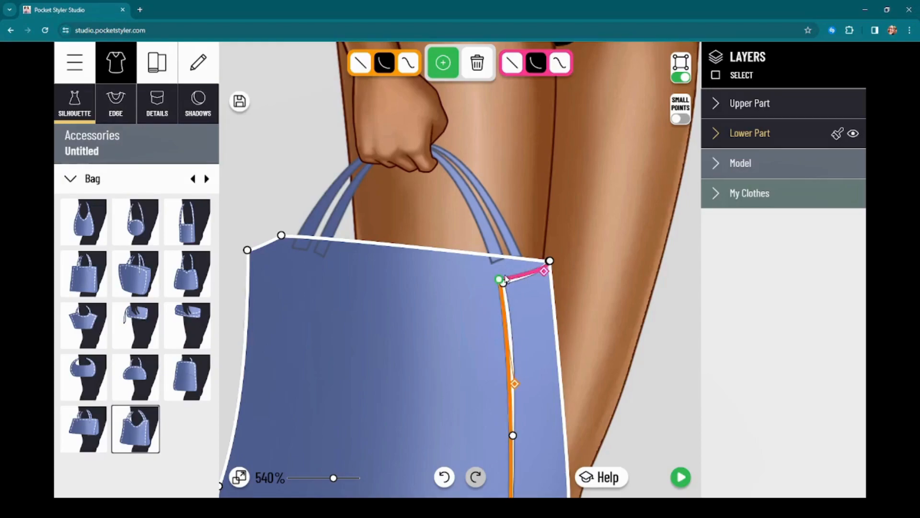
left_click(507, 280)
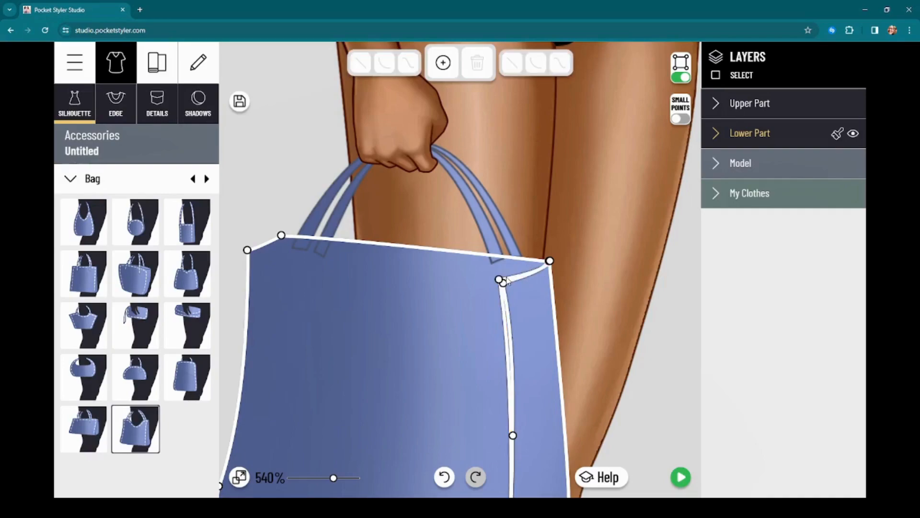
left_click(502, 282)
Step: Add a point at the top of the side seam and stretch it to the top-left corner to form the opening's front edge
left_click(443, 63)
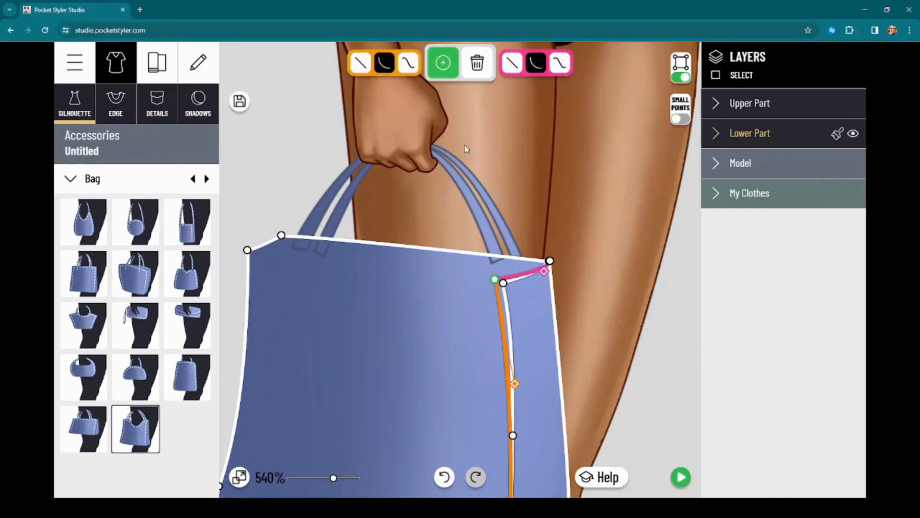
left_click_drag(496, 287, 249, 251)
left_click(500, 286)
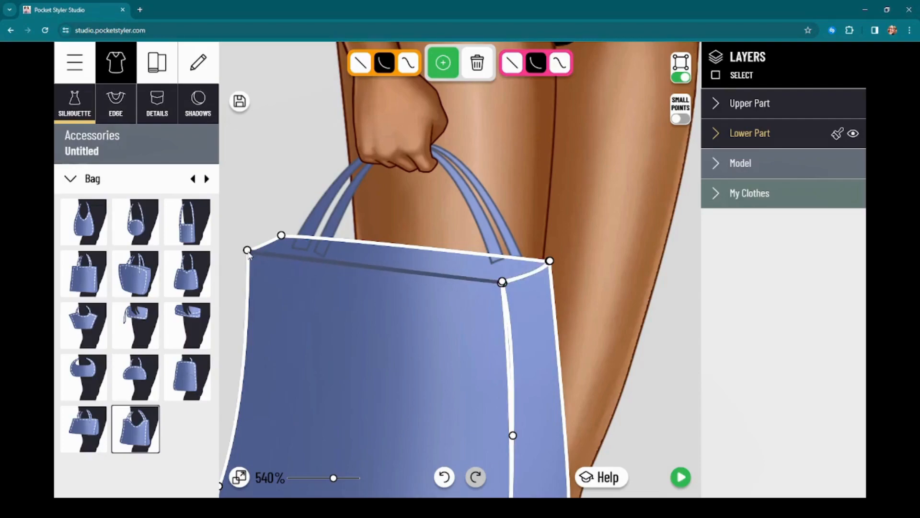
left_click(248, 250)
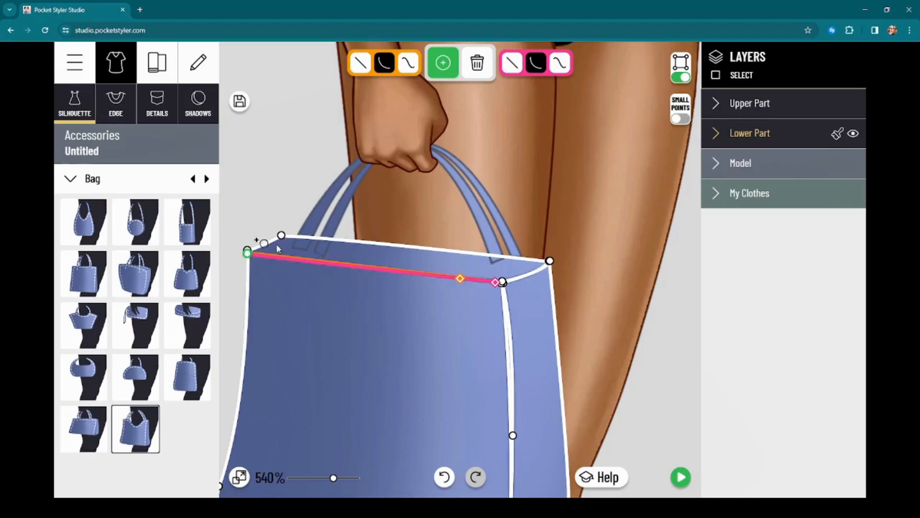
Step: Align the front top-left corner point with the end of the opening's front edge, and finish editing the lower part's points
scroll(489, 248, "down", 4)
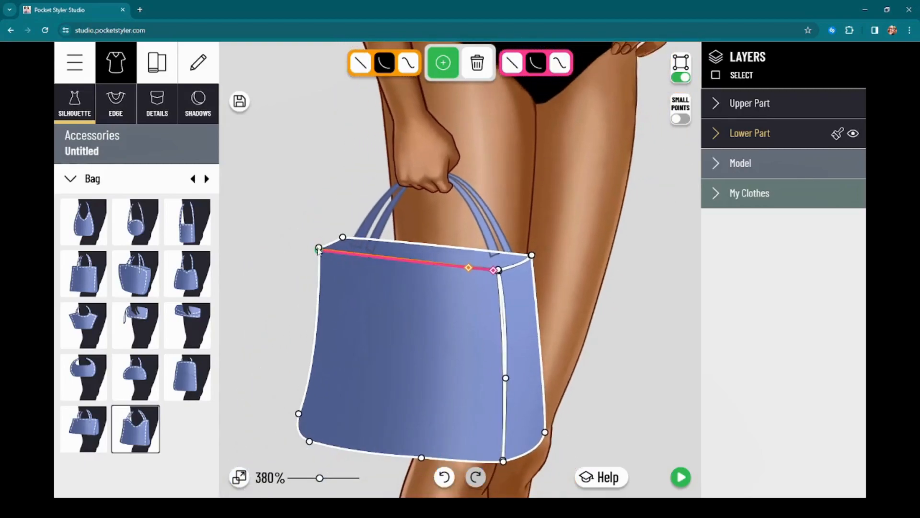
scroll(404, 307, "up", 3)
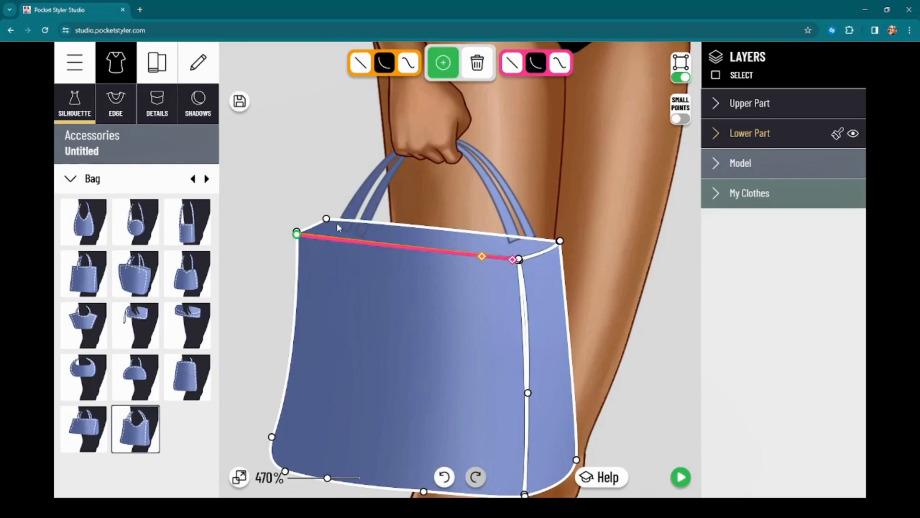
left_click(297, 235)
left_click_drag(297, 236, 290, 239)
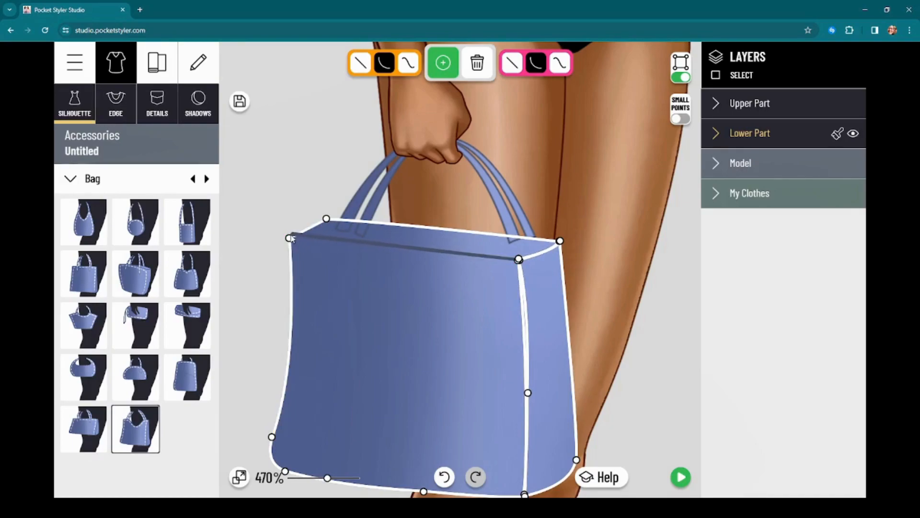
left_click(290, 239)
left_click(288, 239)
left_click(289, 237)
scroll(490, 218, "up", 3)
left_click_drag(578, 215, 623, 189)
left_click_drag(617, 144, 613, 148)
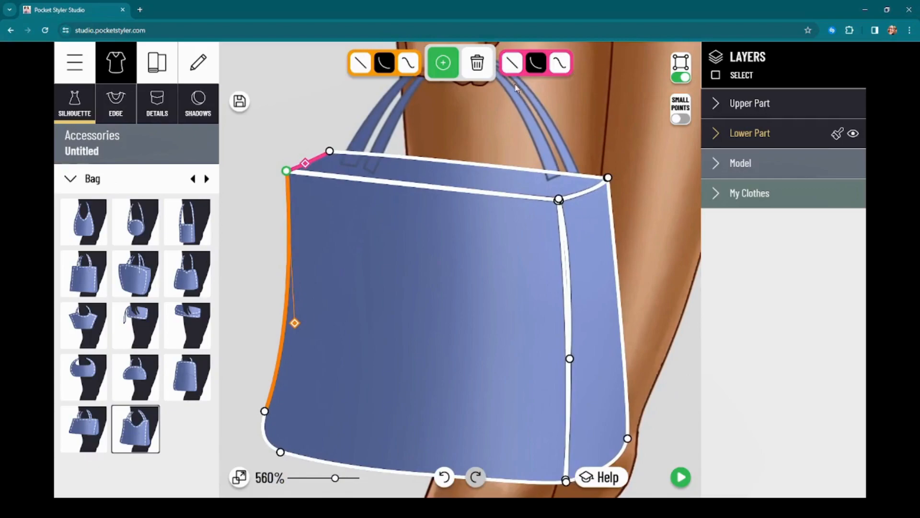
left_click(681, 77)
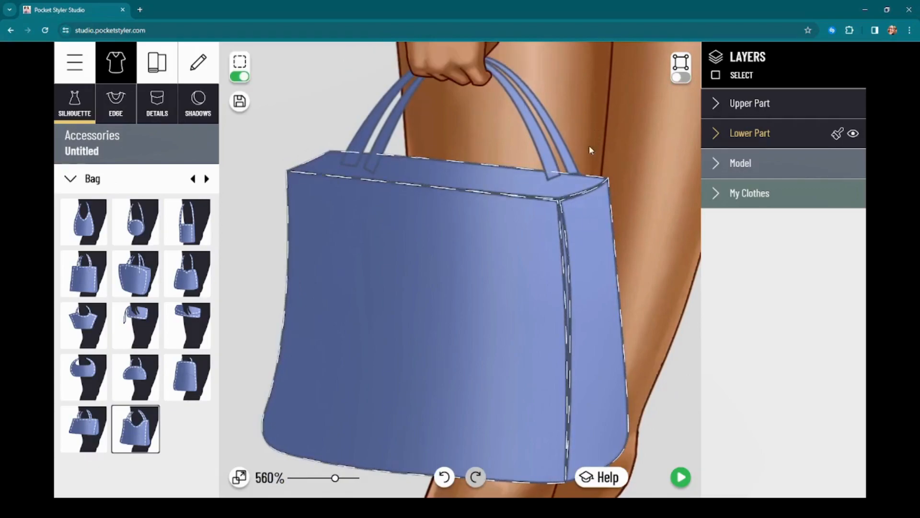
Step: Show the Upper Part's points and move the front handle's left end onto the front panel and the rear handle's onto the back edge
left_click_drag(596, 102, 642, 160)
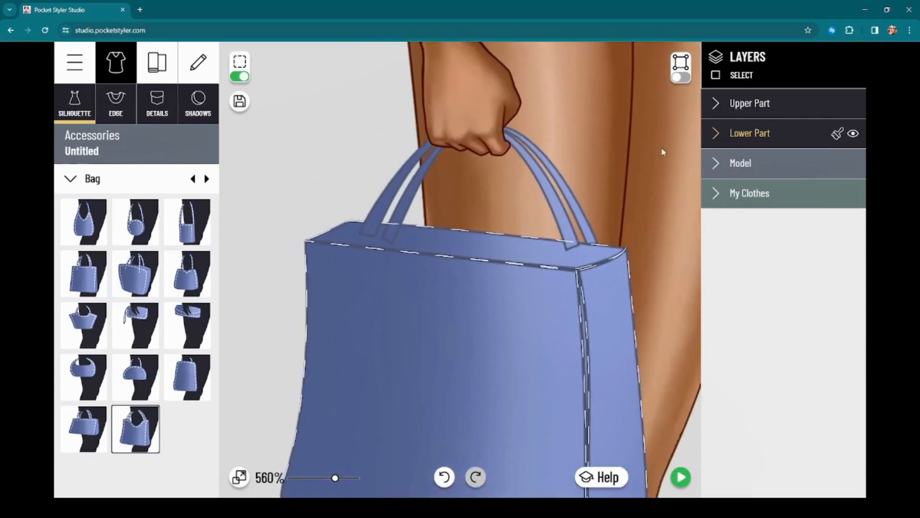
left_click(763, 103)
left_click(689, 78)
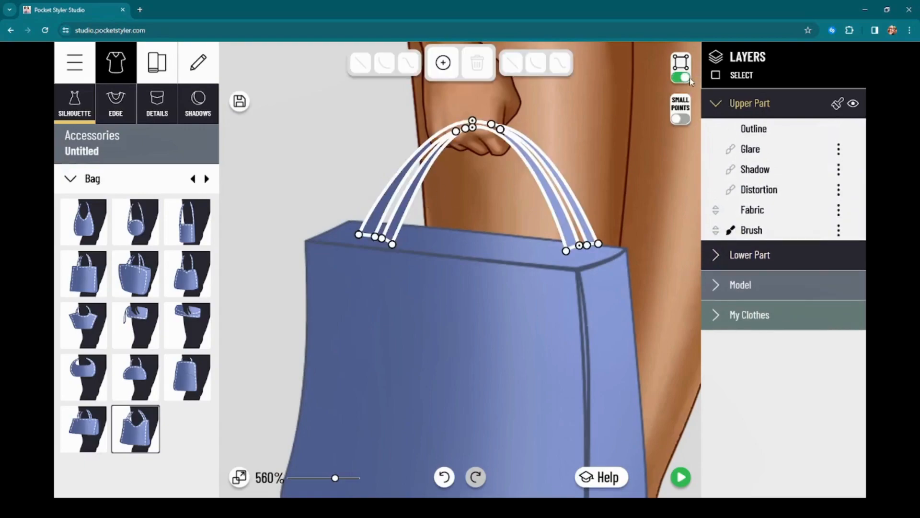
mouse_move(362, 237)
left_mouse_down()
mouse_move(349, 239)
mouse_move(353, 250)
left_mouse_up()
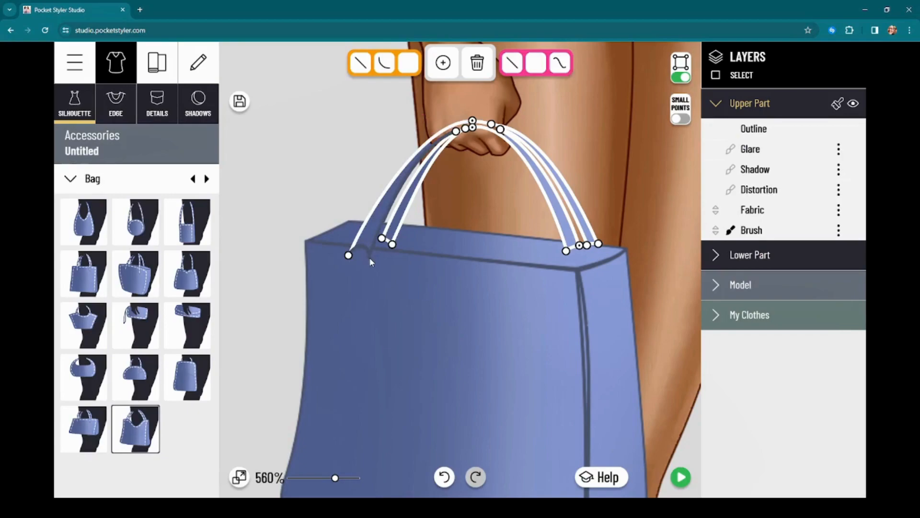
left_click(369, 258)
left_click_drag(367, 235, 403, 224)
left_click(389, 222)
Step: Move the front handle's right end down onto the front panel and adjust its curve handles to keep the strap narrow and smooth
left_click_drag(567, 252, 531, 278)
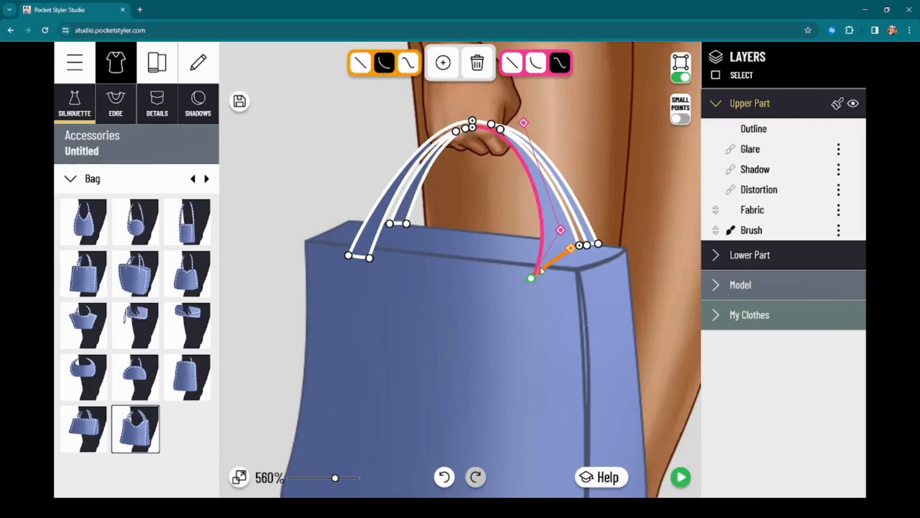
left_click_drag(581, 246, 540, 279)
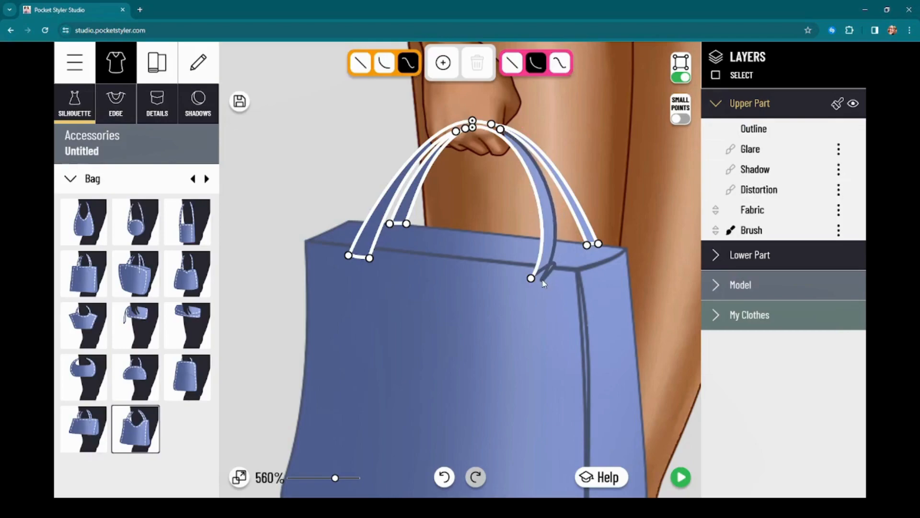
left_click(541, 279)
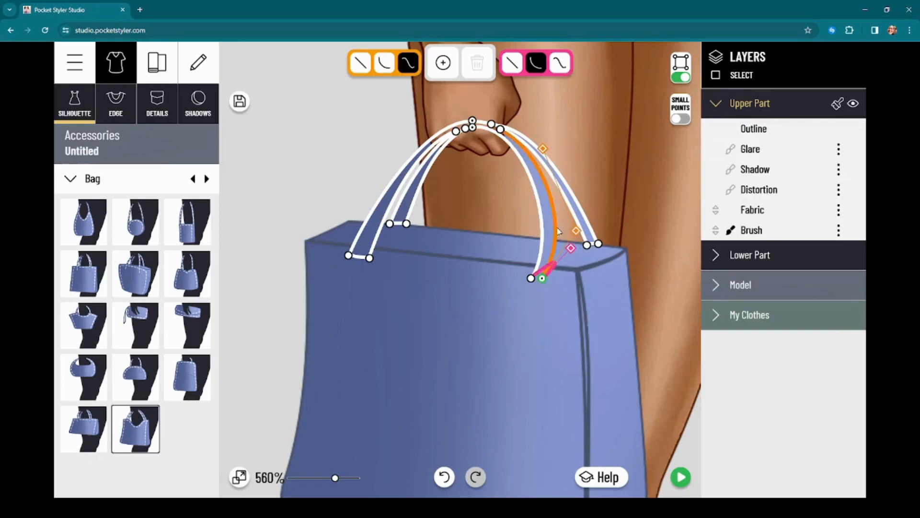
left_click_drag(571, 249, 544, 277)
left_click_drag(544, 150, 525, 140)
left_click_drag(576, 231, 568, 217)
Step: Shift the front handle's inner top point, reposition the rear handle's ends along the back edge, and hide the editing points
left_click_drag(474, 129, 455, 131)
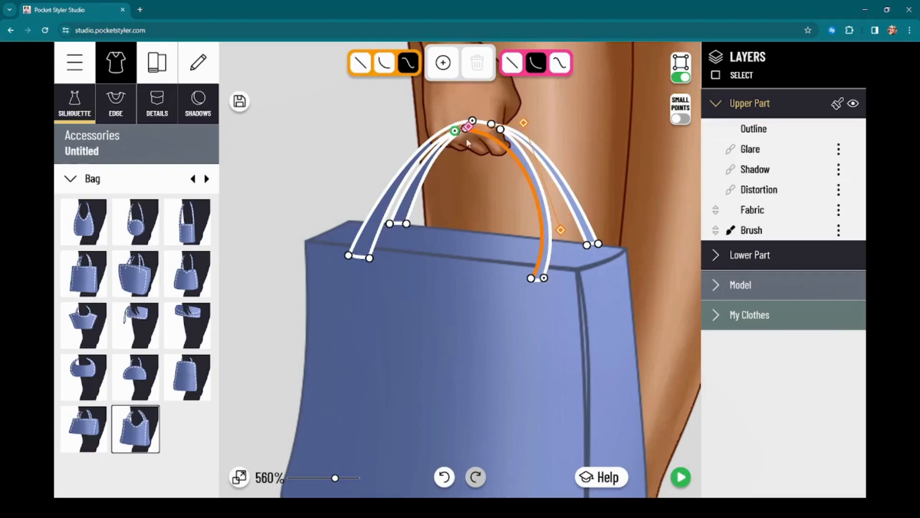
left_click_drag(587, 245, 573, 240)
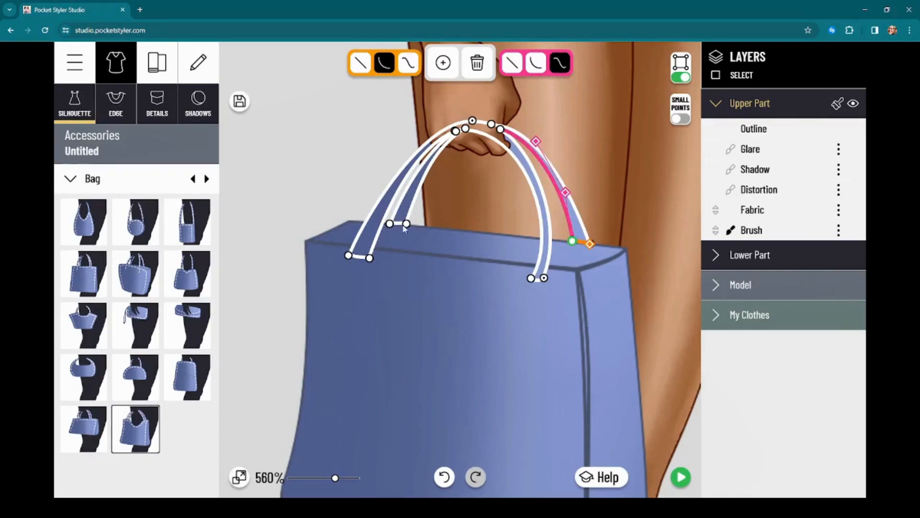
left_click_drag(389, 224, 386, 222)
left_click(407, 227)
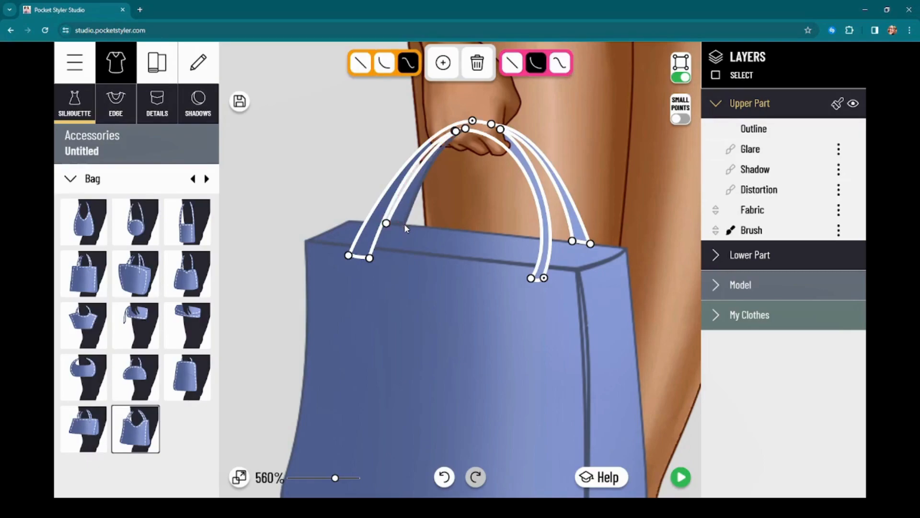
left_click(401, 223)
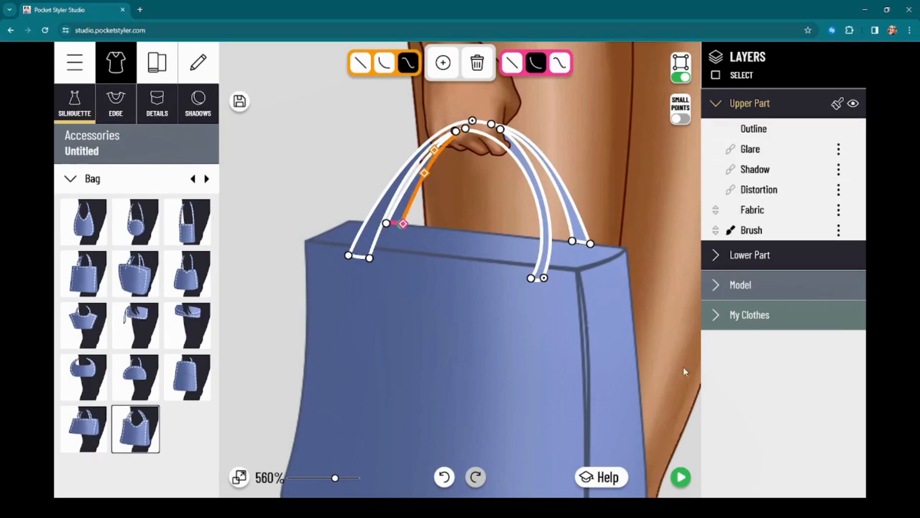
left_click(677, 78)
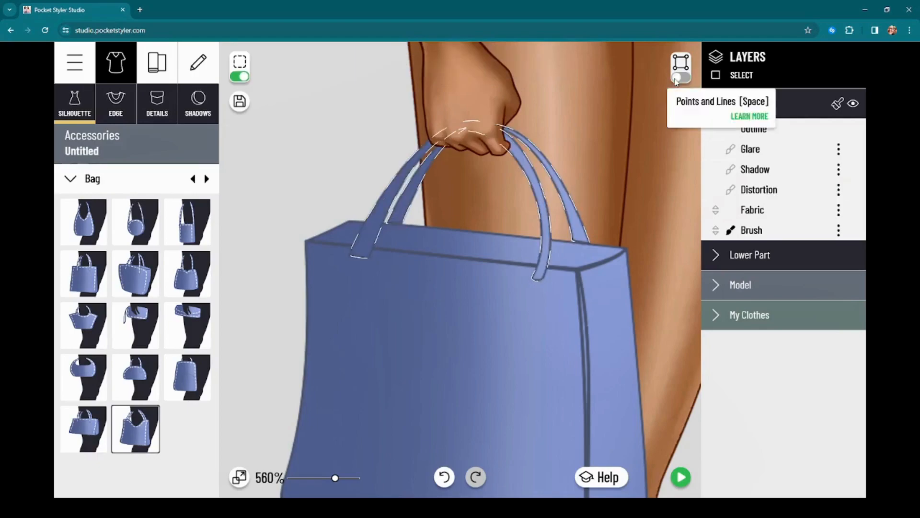
Step: Preview the bag on the full model, return to the editor, and examine the reshaped handles, opening and side seam
left_click(686, 481)
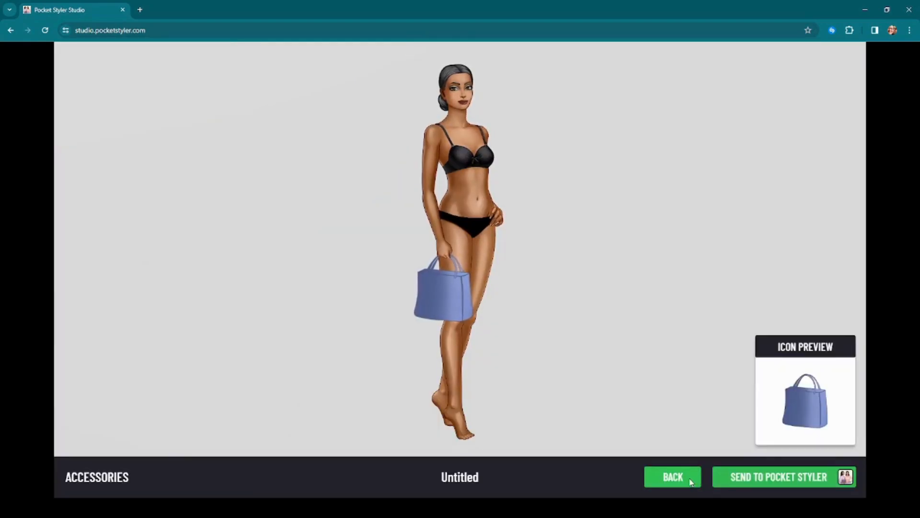
left_click(691, 481)
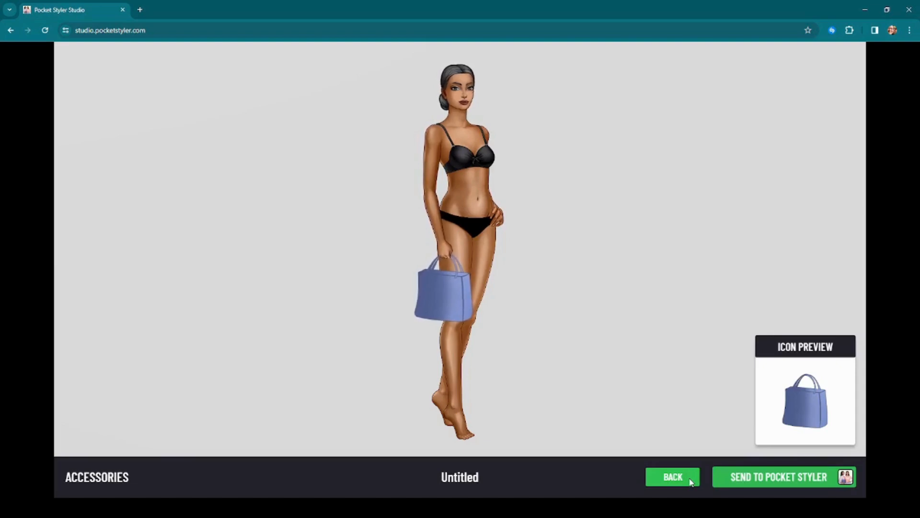
scroll(554, 251, "down", 1)
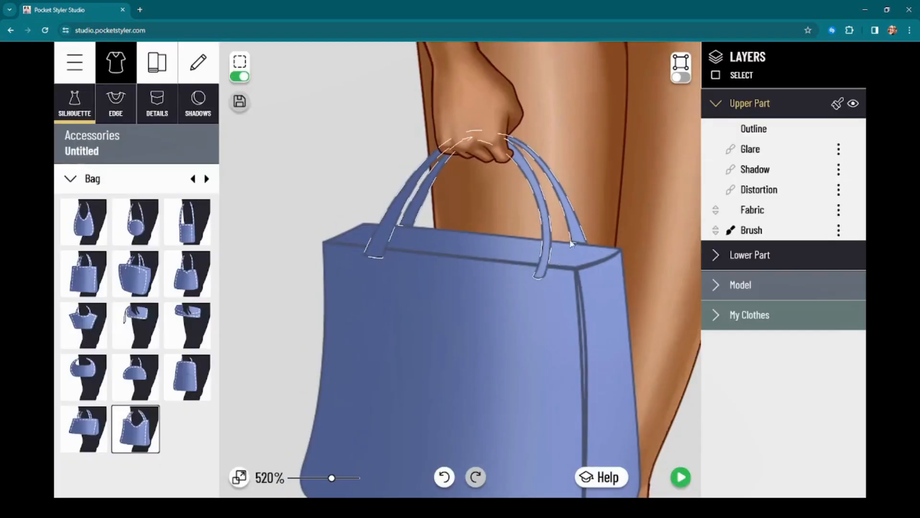
scroll(588, 328, "down", 3)
left_click_drag(323, 327, 236, 206)
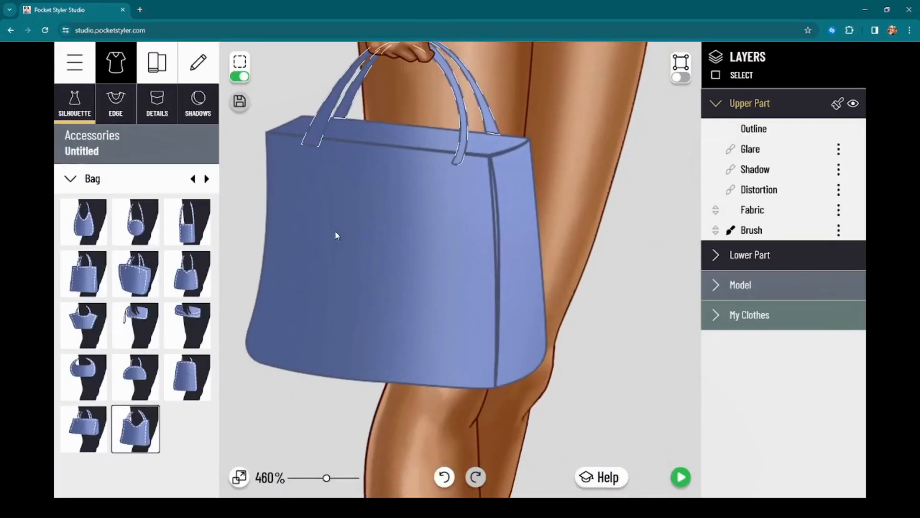
left_click_drag(514, 255, 483, 310)
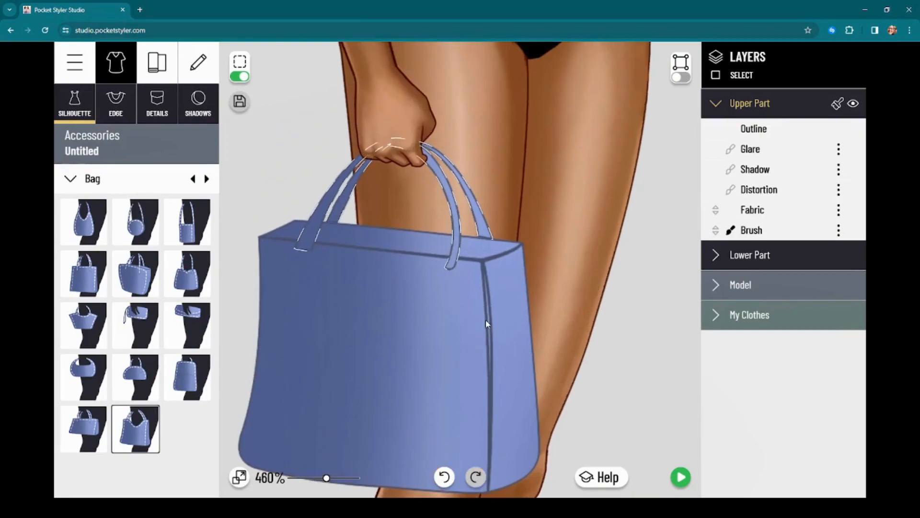
scroll(553, 302, "up", 3)
left_click_drag(639, 341, 659, 278)
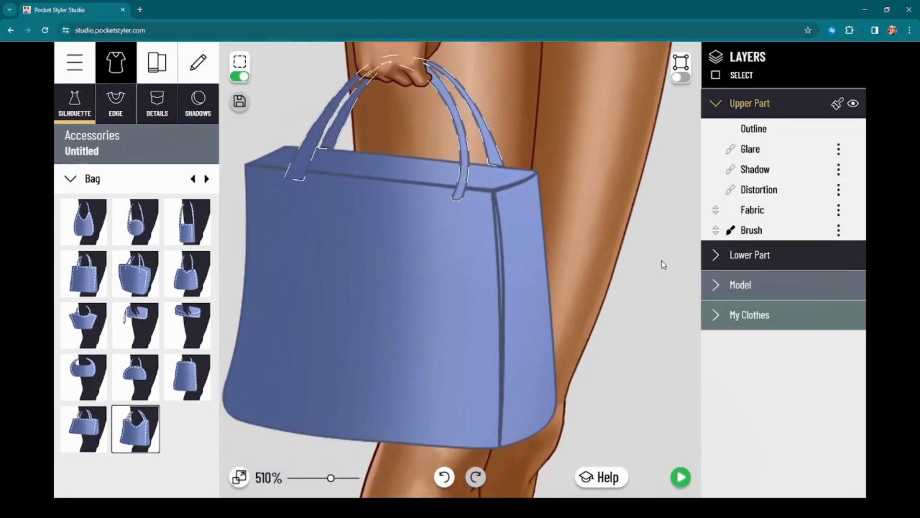
Step: Show the Lower Part's points, flatten the upper curve of the side seam, and nudge its middle point into line
left_click(679, 79)
left_click(496, 217)
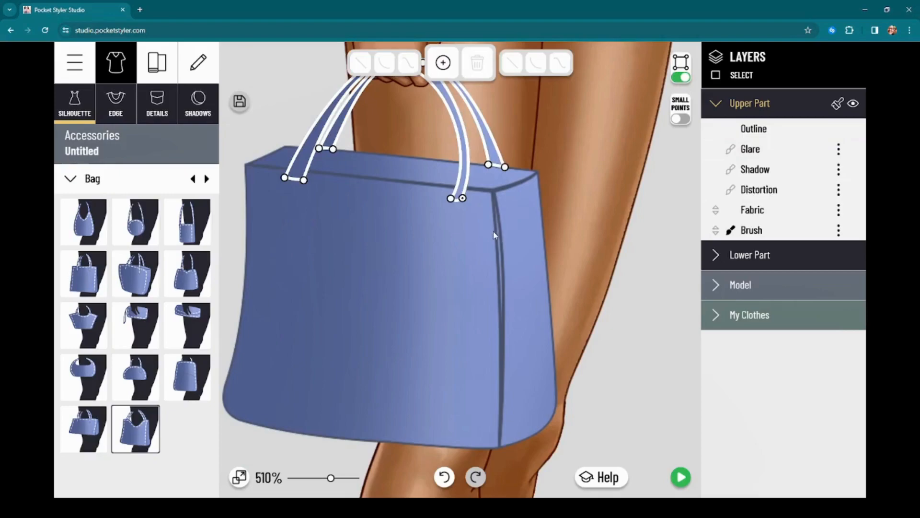
left_click(498, 246)
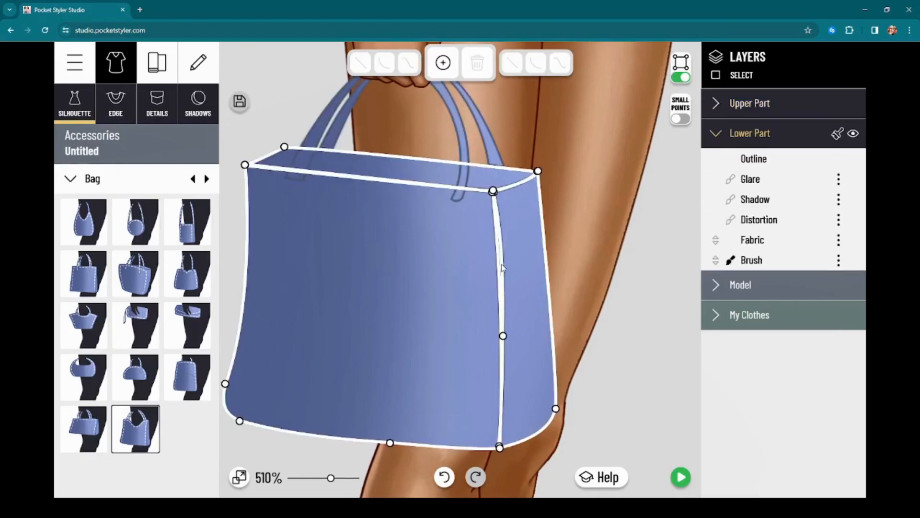
left_click(501, 337)
left_click_drag(505, 243, 497, 243)
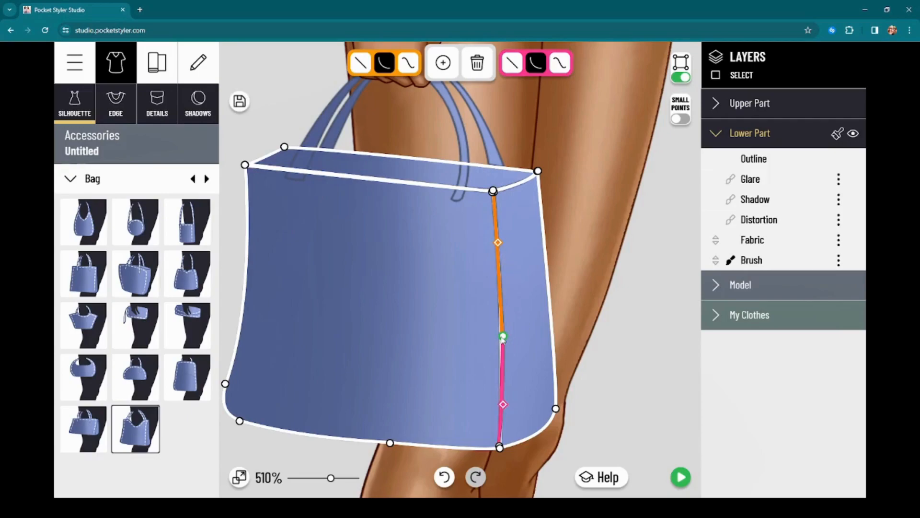
left_click_drag(501, 337, 501, 338)
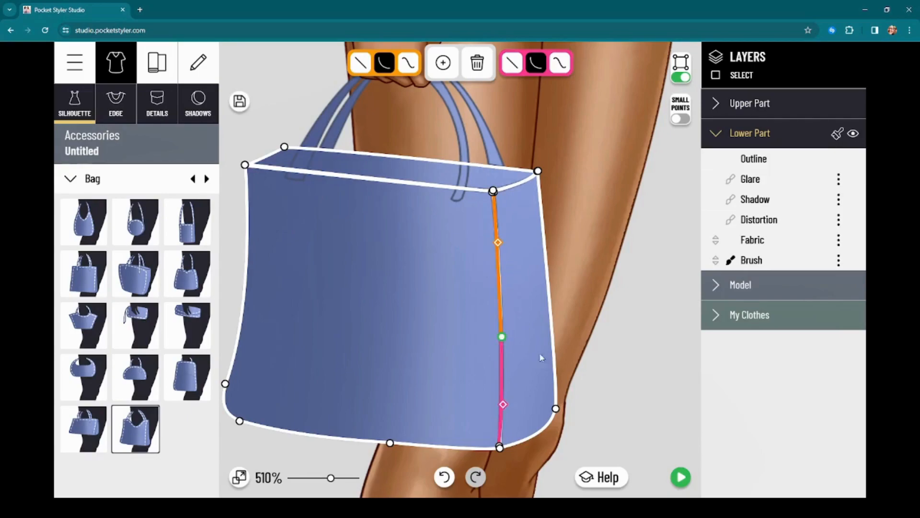
Step: Straighten the front panel's left edge and round its lower corner with the curve handles, checking the bag on the full model
left_click(676, 477)
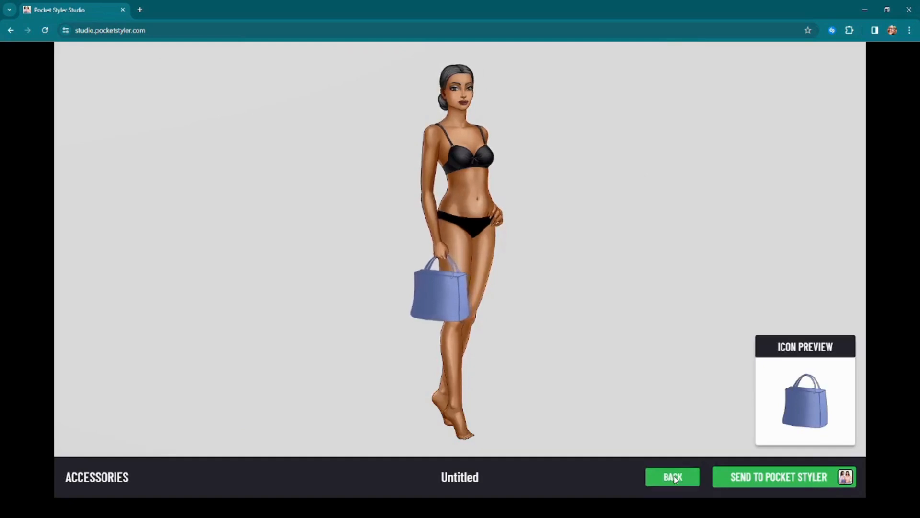
left_click(673, 477)
left_click(287, 337)
left_click_drag(314, 256, 287, 287)
left_click_drag(288, 337, 286, 372)
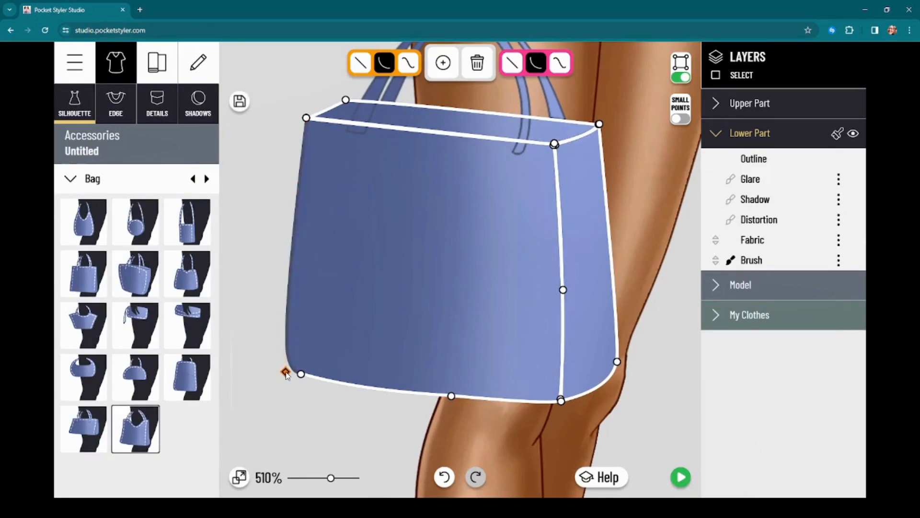
left_click(680, 477)
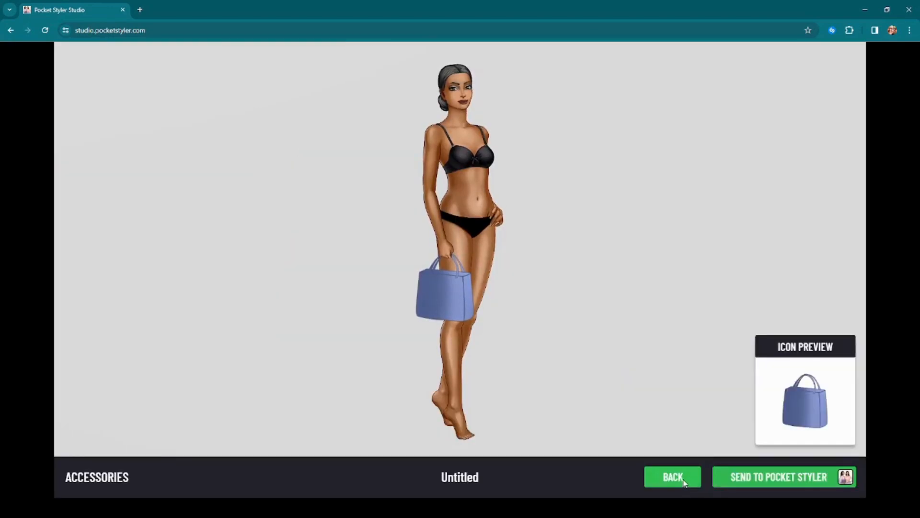
left_click(672, 476)
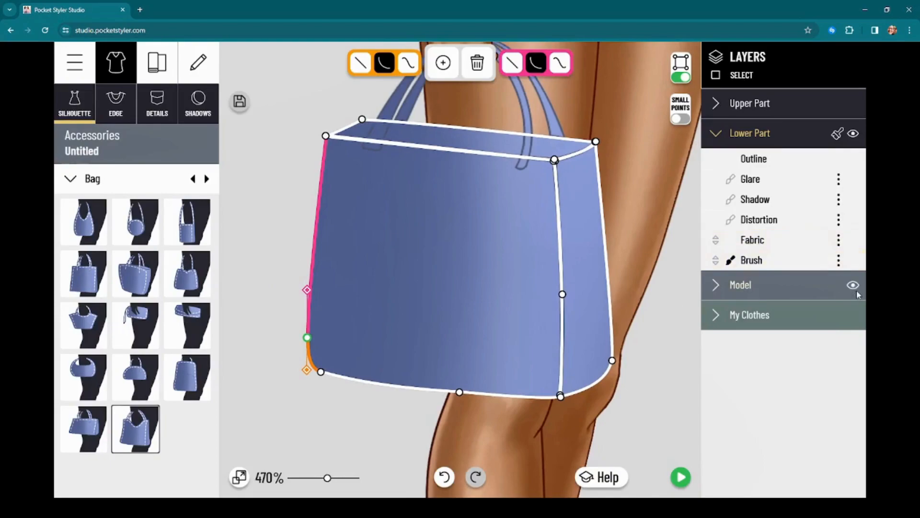
Step: Hide the model, the editing points and the dashed selection outline so only the bag is displayed
left_click(853, 285)
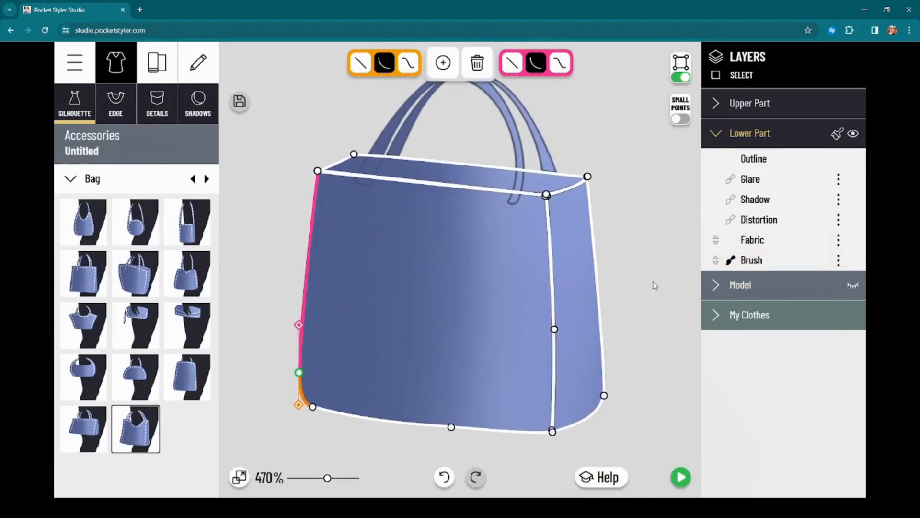
left_click(681, 77)
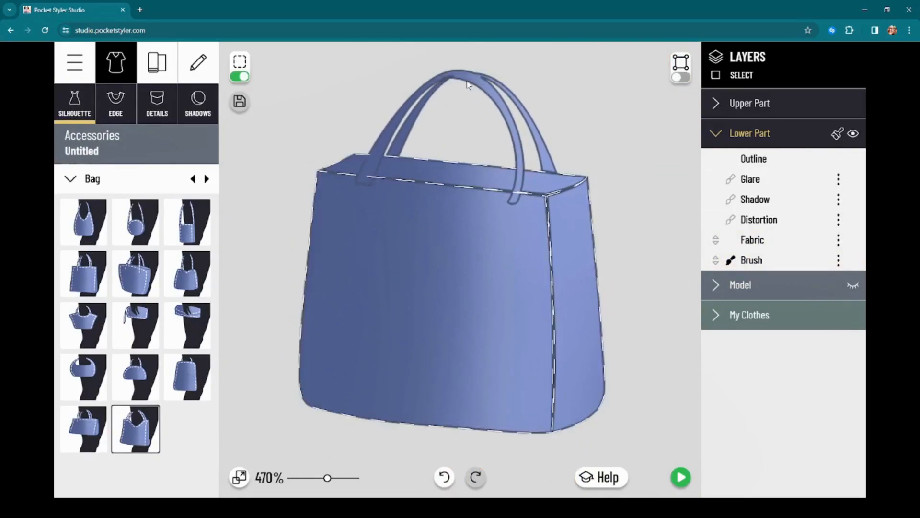
left_click(240, 77)
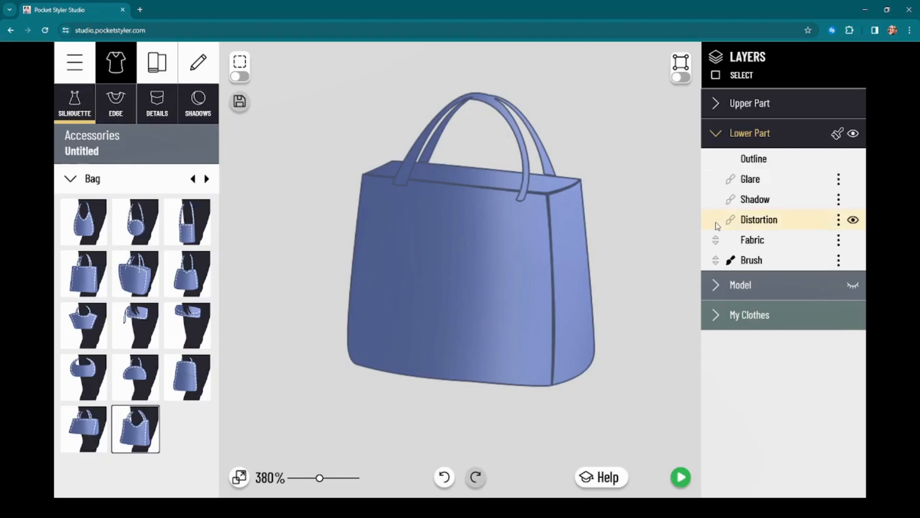
Step: Try a lower shadow opacity on the Lower Part and recolour its fabric mint green 9DF1B4
left_click(771, 206)
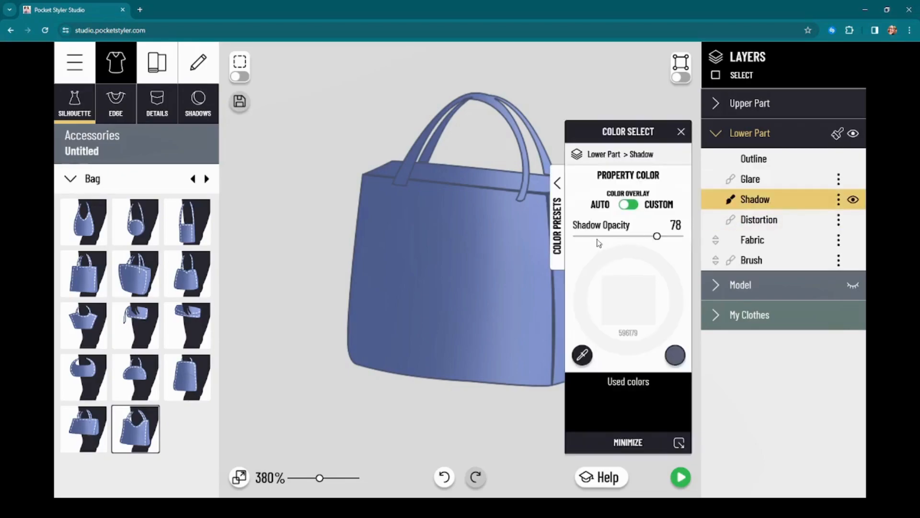
left_click_drag(594, 236, 544, 245)
left_click(744, 240)
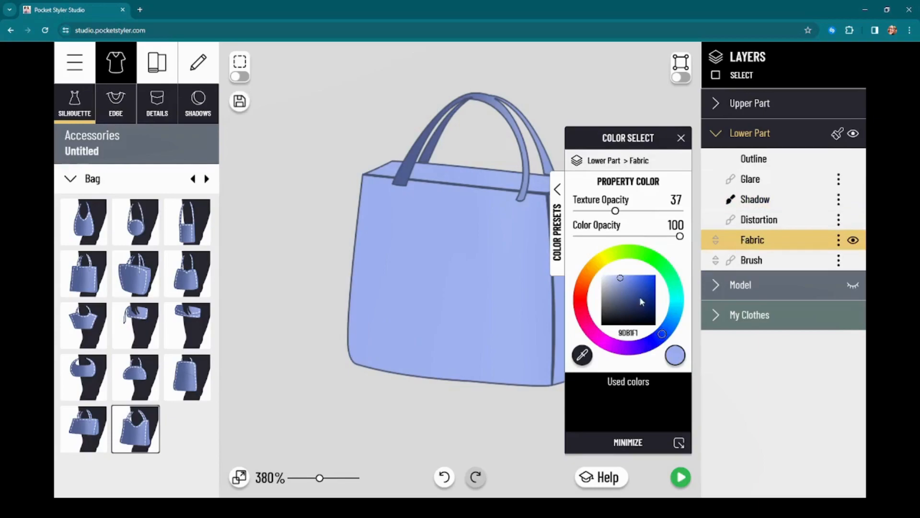
left_click_drag(679, 307, 664, 266)
left_click_drag(618, 139, 202, 116)
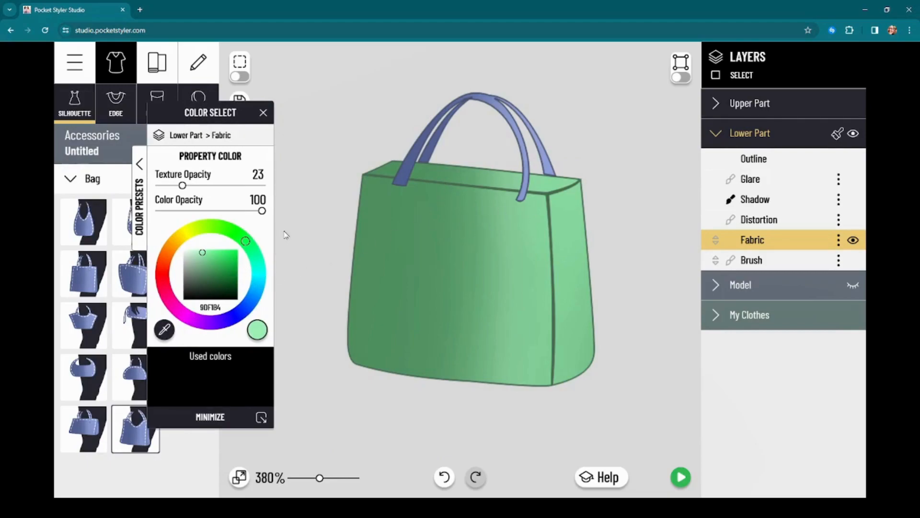
left_click_drag(219, 117, 297, 139)
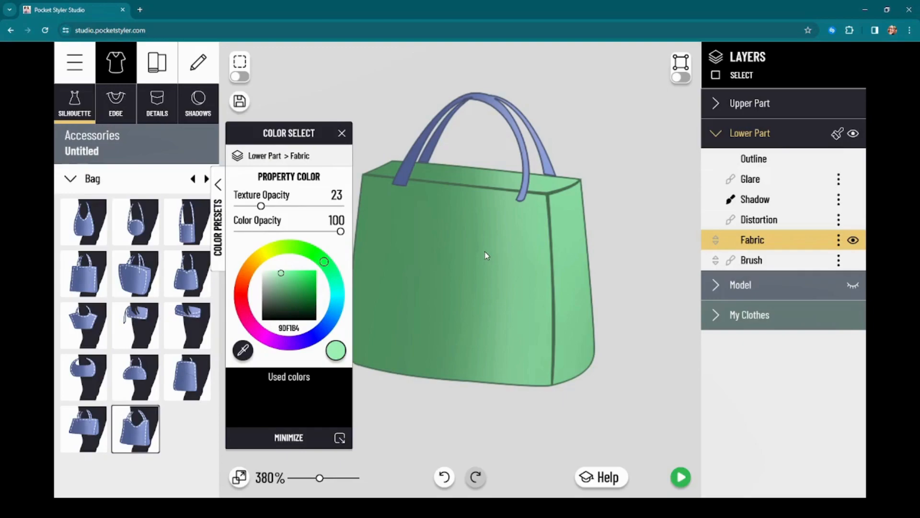
Step: Check the Lower Part's shadow colour settings and shift its fabric hue to light yellow-green
left_click(813, 209)
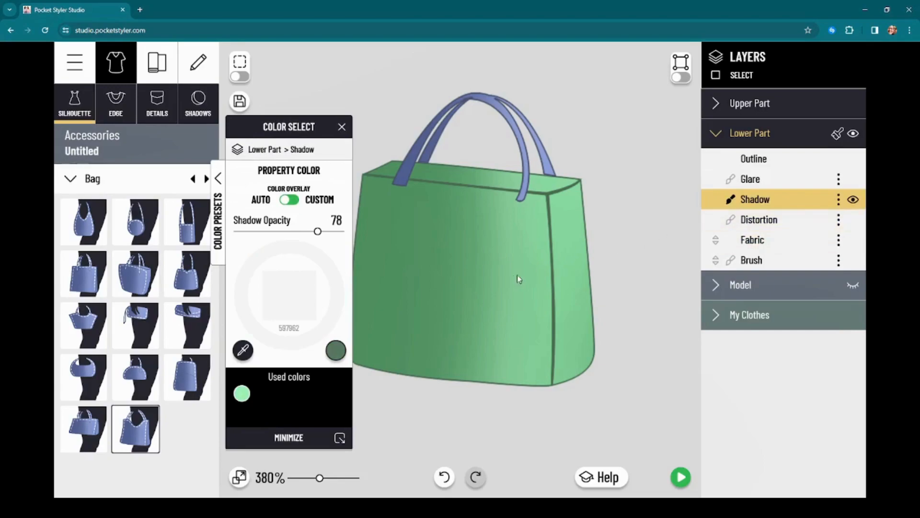
left_click(786, 240)
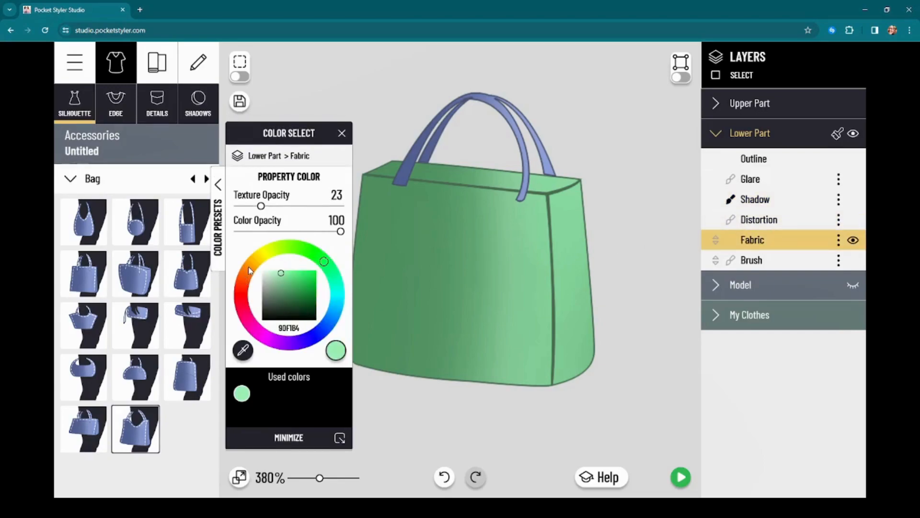
left_click_drag(291, 254, 294, 252)
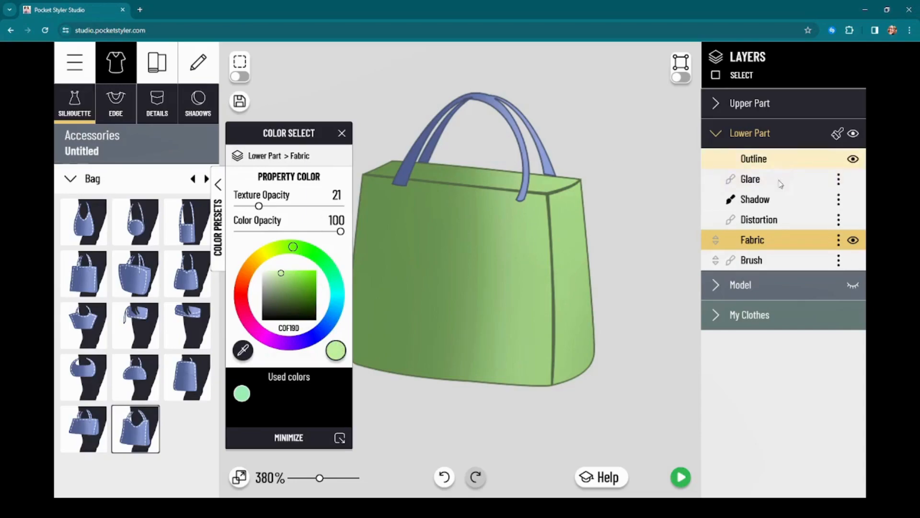
left_click(776, 246)
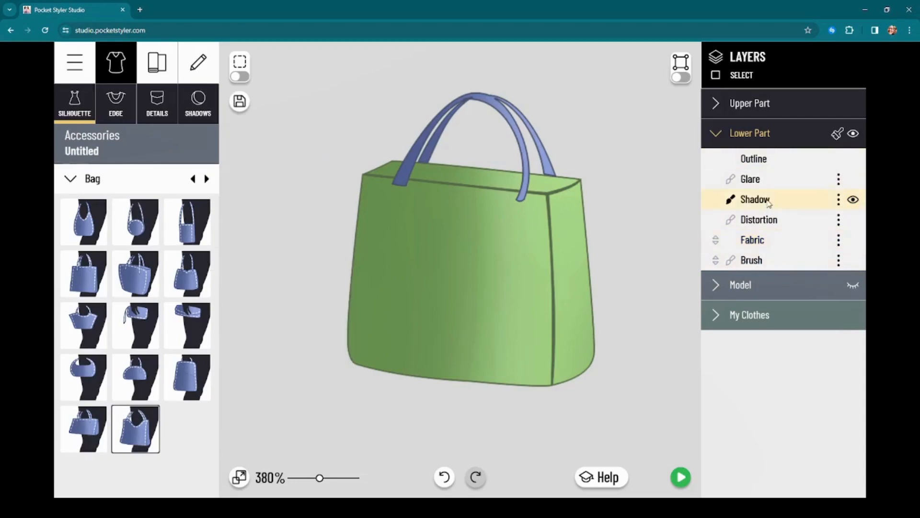
Step: Give the Lower Part's shadow a custom white FFFFFF colour with an opacity of 26
left_click(768, 201)
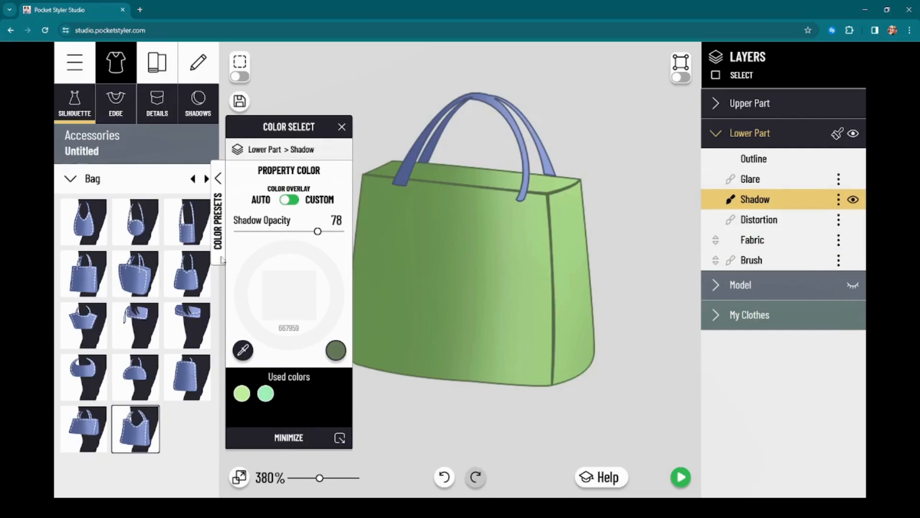
left_click(243, 396)
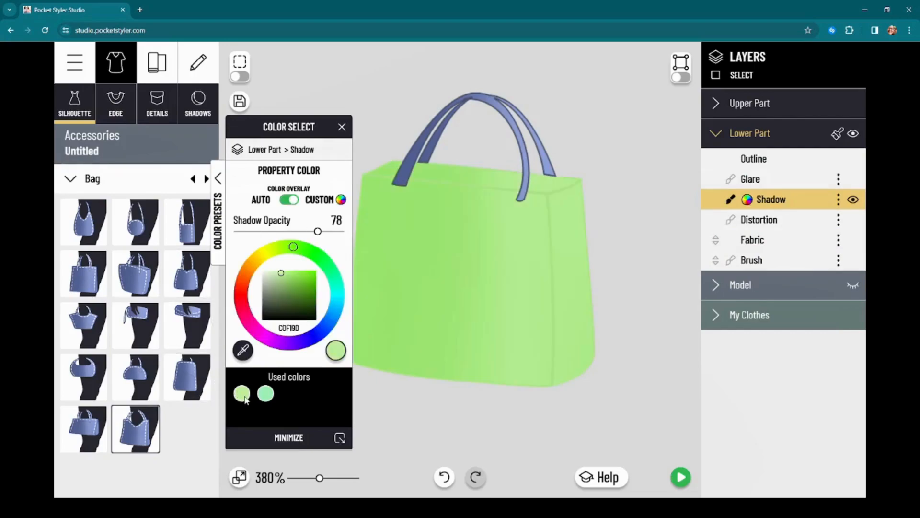
left_click_drag(282, 274, 260, 265)
left_click_drag(318, 231, 264, 231)
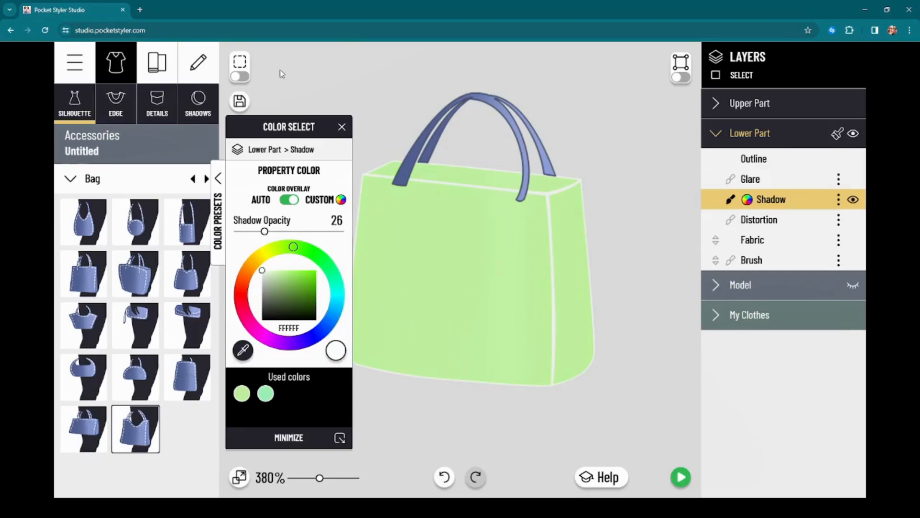
mouse_move(288, 126)
left_mouse_down()
mouse_move(224, 149)
mouse_move(277, 139)
left_mouse_up()
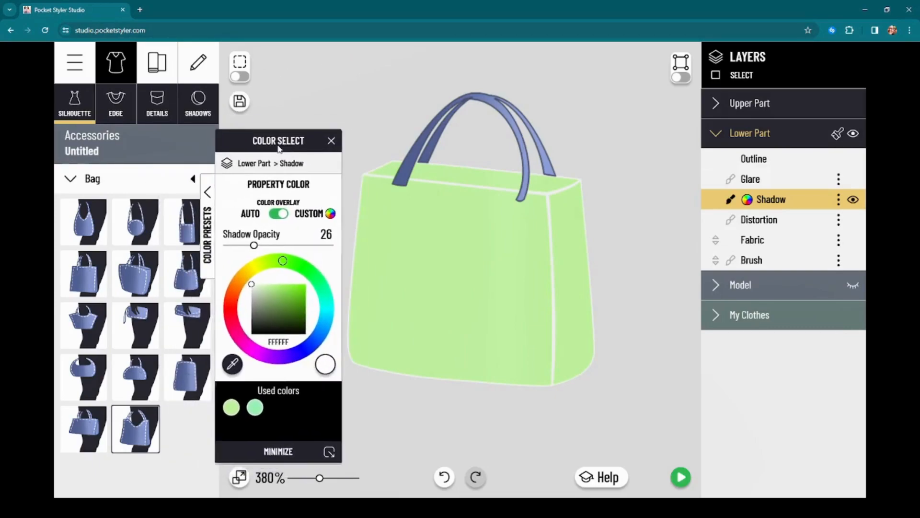
scroll(441, 312, "up", 3)
scroll(445, 310, "down", 4)
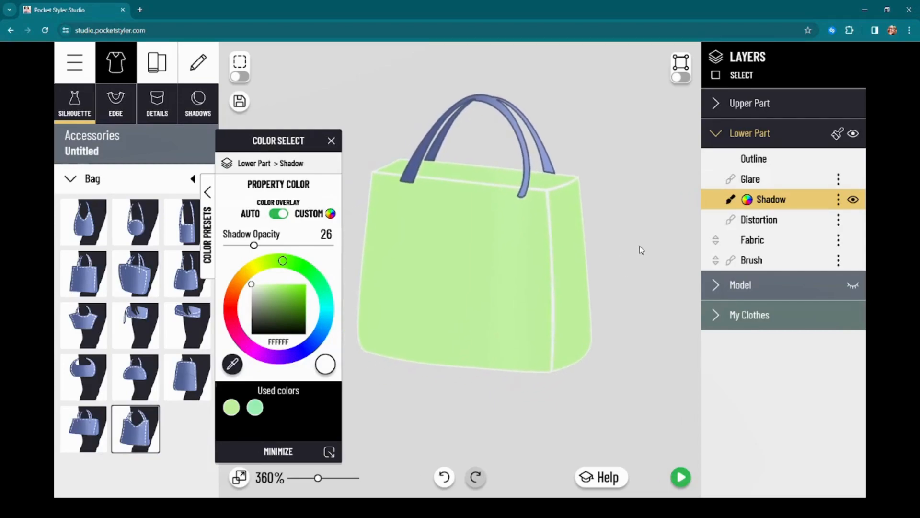
scroll(639, 261, "up", 1)
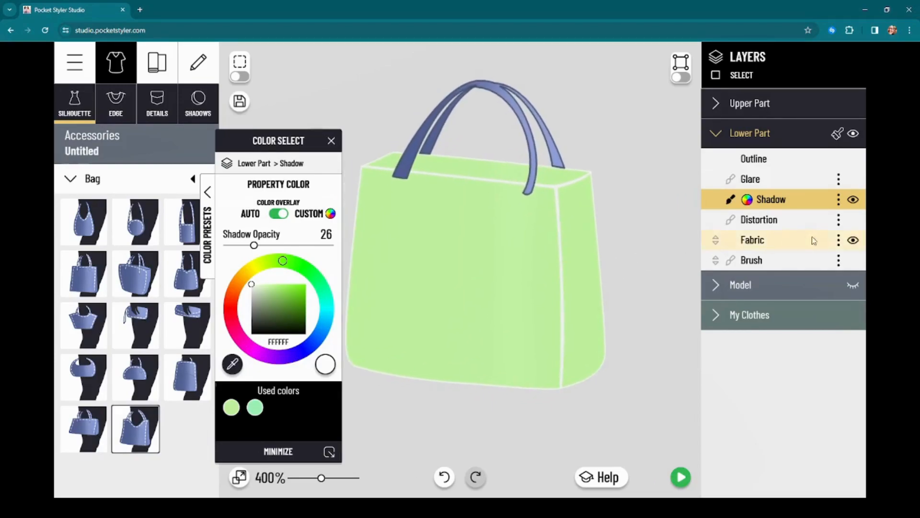
Step: Give the Lower Part's outline a custom colour slightly darker than the fabric, ACE286
left_click(769, 250)
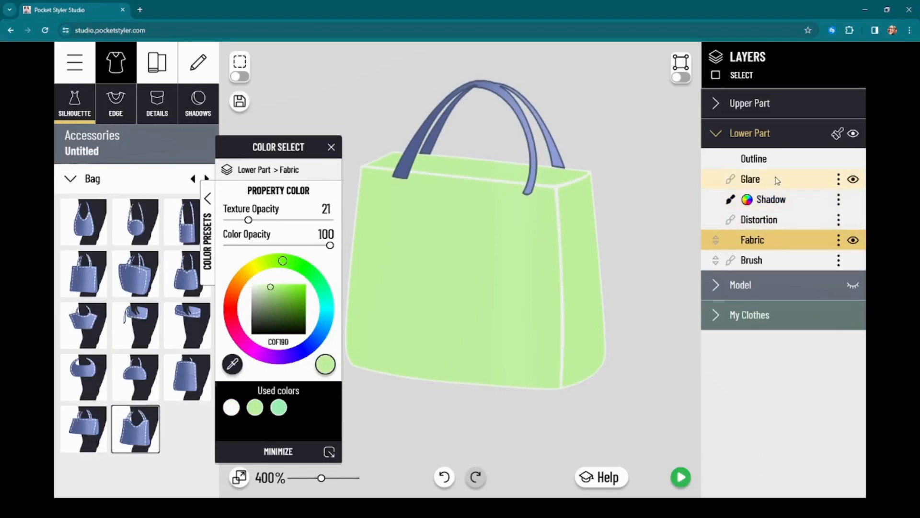
left_click(770, 161)
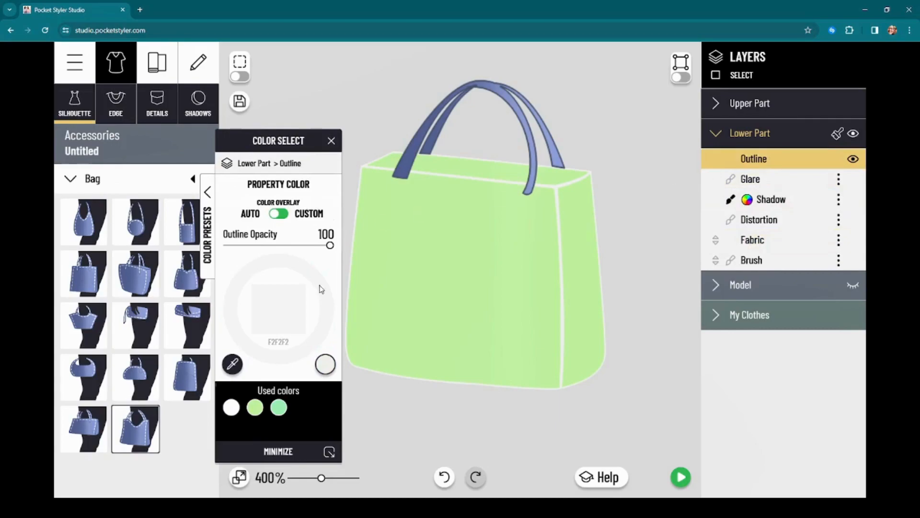
left_click(255, 409)
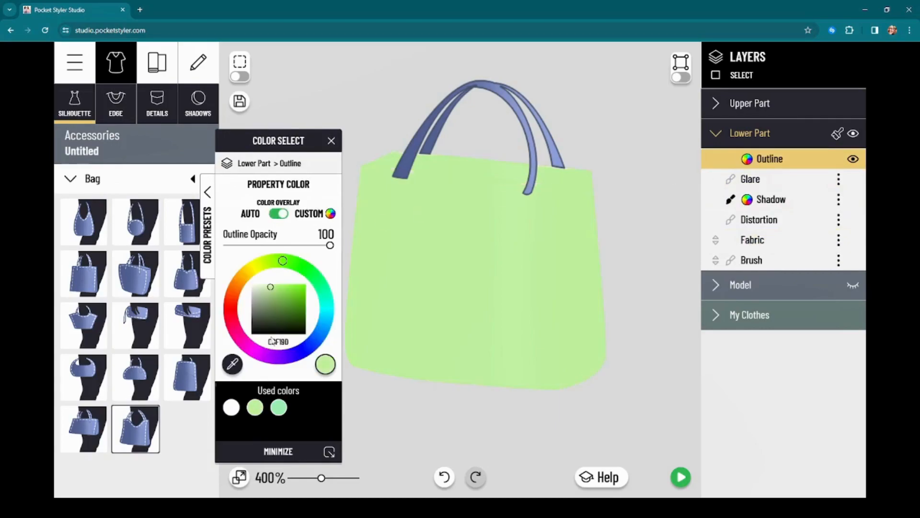
left_click(271, 288)
left_click_drag(272, 290, 275, 292)
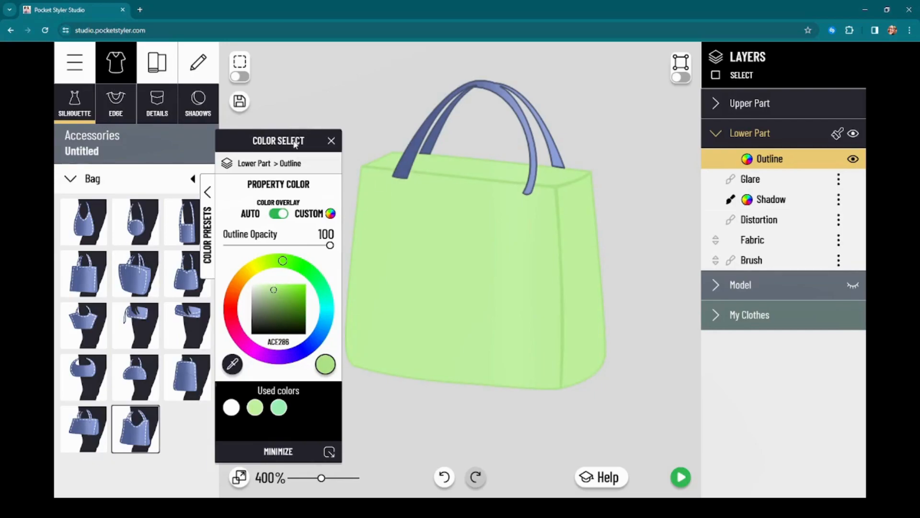
Step: Copy the Lower Part's colour styling onto the Upper Part handles and hide the selection outline
left_click(837, 133)
left_click(790, 104)
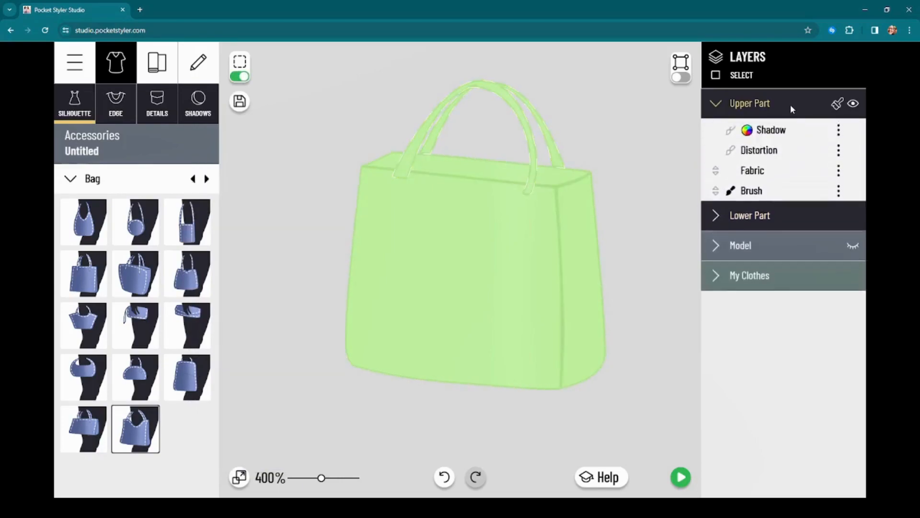
left_click(240, 76)
scroll(596, 280, "down", 1)
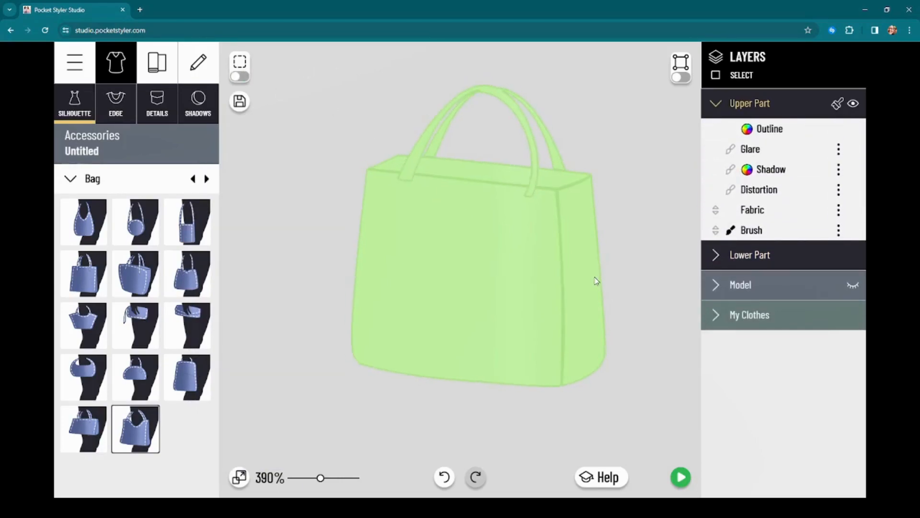
Step: Preview the green bag on the full model and examine its handles, outlines and shading up close in the editor
left_click(680, 477)
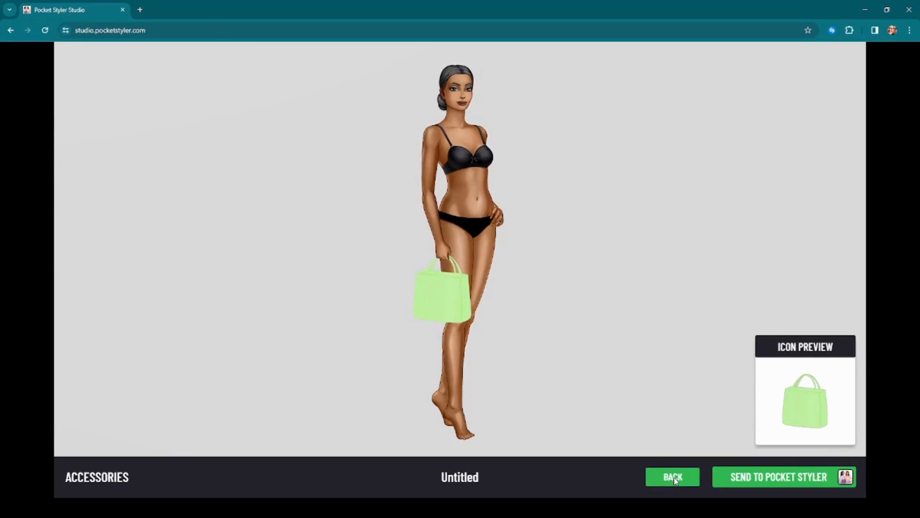
left_click(673, 476)
scroll(613, 215, "up", 5)
left_click_drag(649, 316, 653, 189)
scroll(653, 235, "down", 3)
left_click_drag(653, 230, 635, 294)
left_click(681, 477)
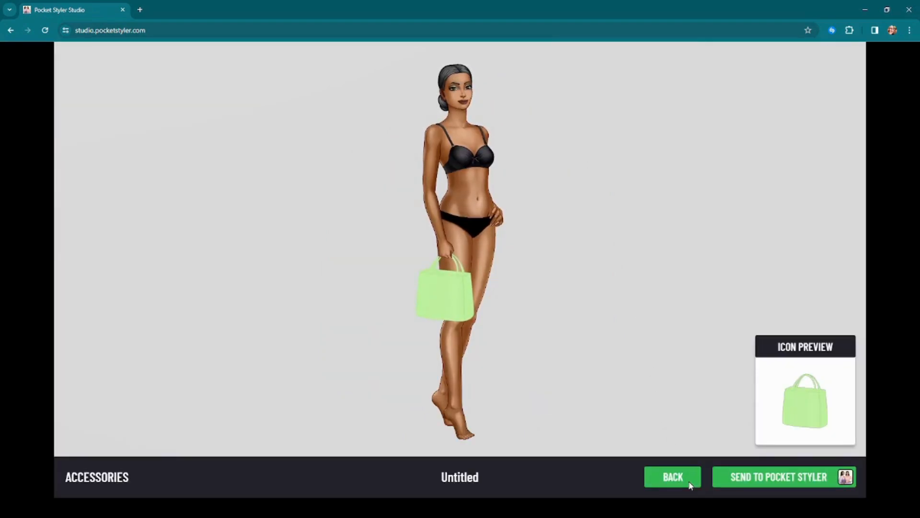
left_click(690, 483)
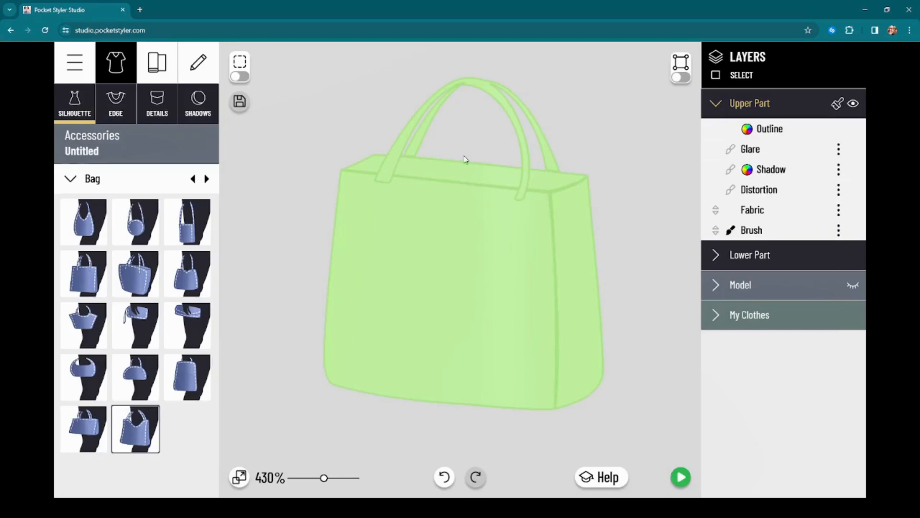
scroll(466, 137, "up", 5)
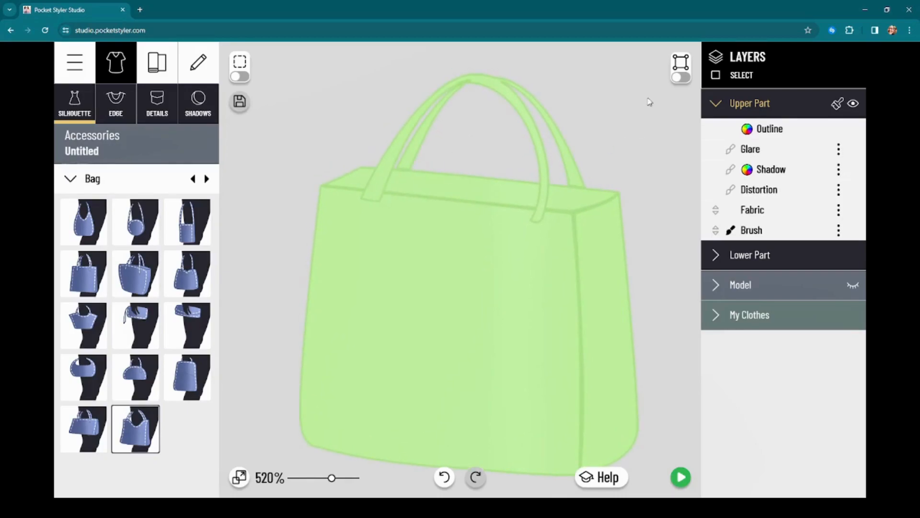
Step: Narrow the base of the green bag's front left handle by moving its corner point inward, then view the whole bag
left_click(680, 77)
left_click_drag(360, 197, 379, 201)
scroll(508, 153, "down", 1)
left_click(680, 77)
scroll(623, 200, "down", 4)
scroll(642, 218, "down", 1)
left_click_drag(646, 233, 605, 232)
scroll(596, 220, "up", 2)
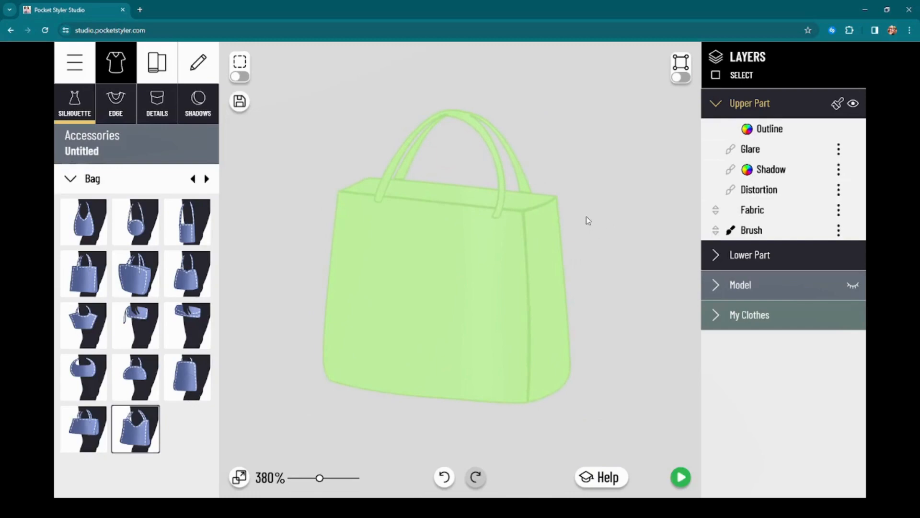
Step: Create a new bag project from the accessories category
left_click(74, 65)
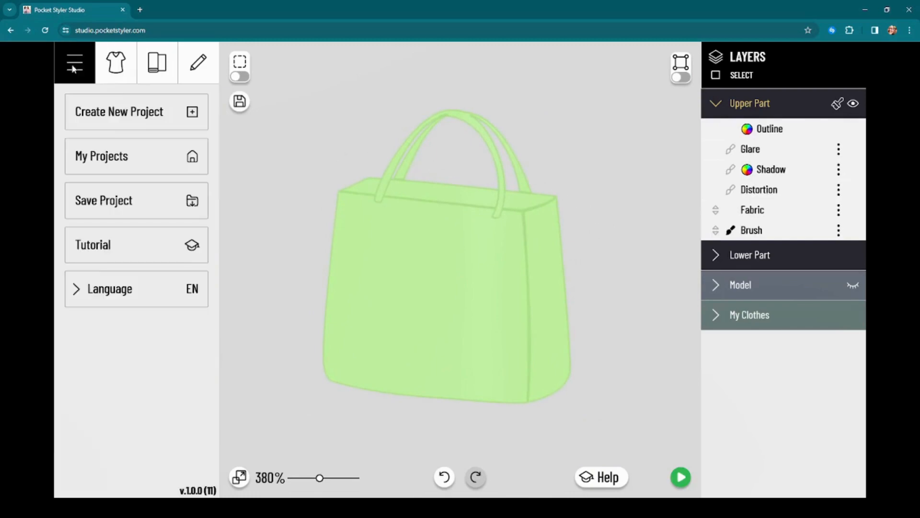
left_click(117, 121)
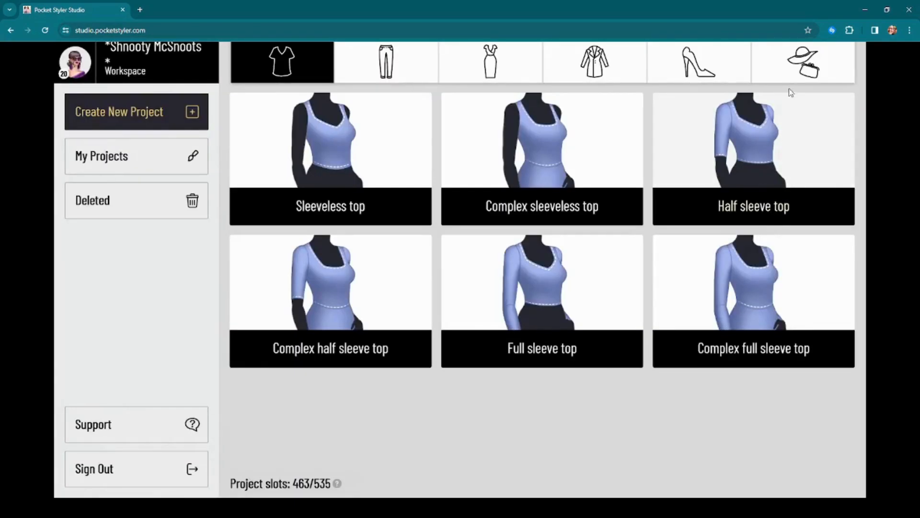
left_click(792, 71)
mouse_move(762, 311)
left_click(754, 281)
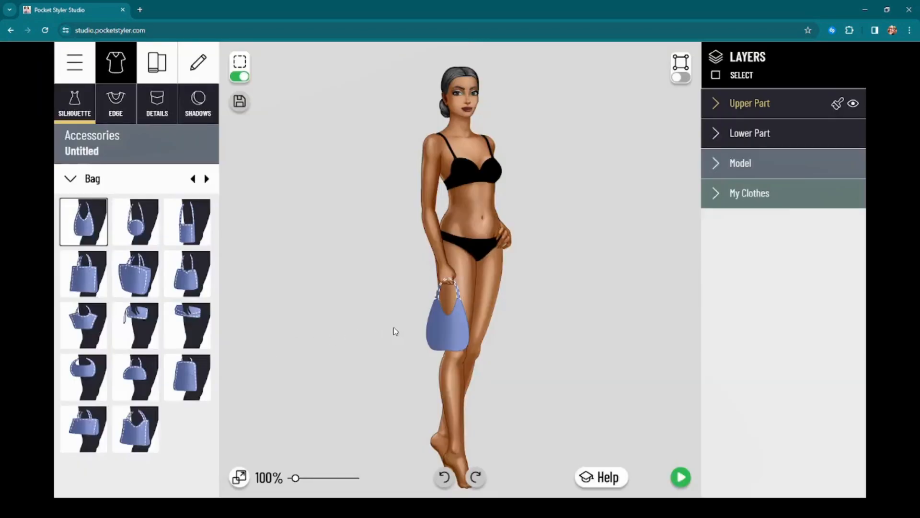
Step: Enable point editing on the Lower Part and flatten the deep curve of its top opening between the handles
scroll(408, 341, "up", 10)
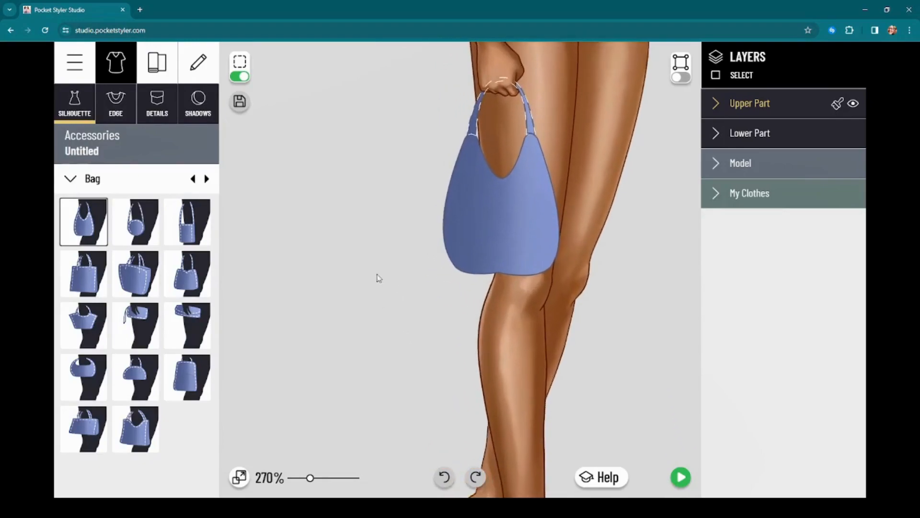
scroll(335, 300, "up", 8)
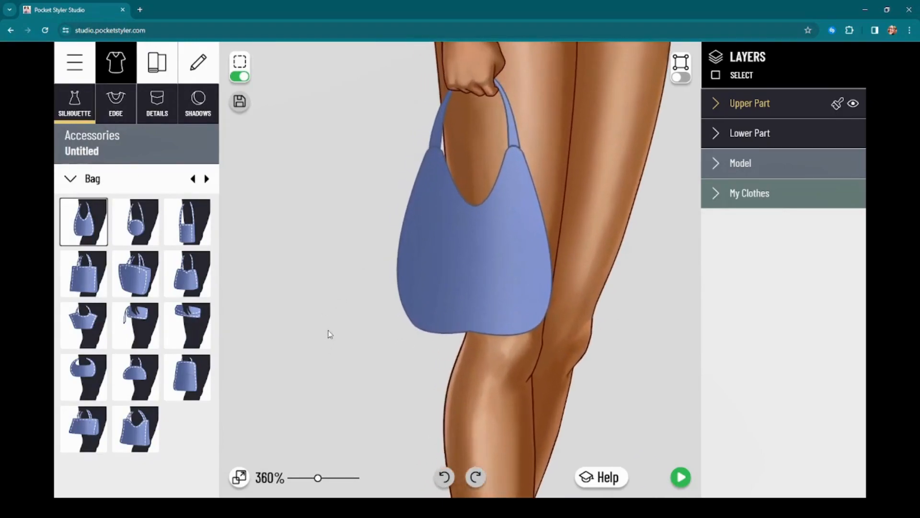
left_click_drag(320, 297, 290, 354)
scroll(328, 327, "up", 2)
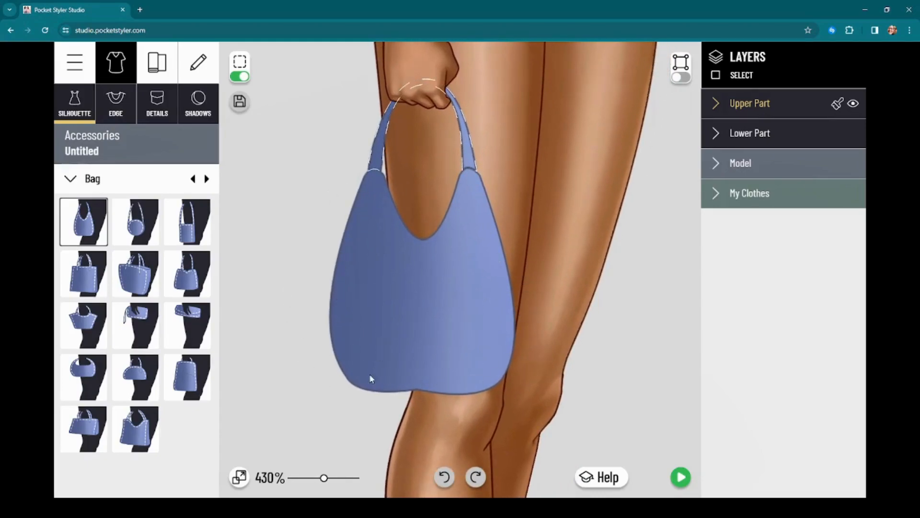
left_click(681, 77)
left_click(461, 254)
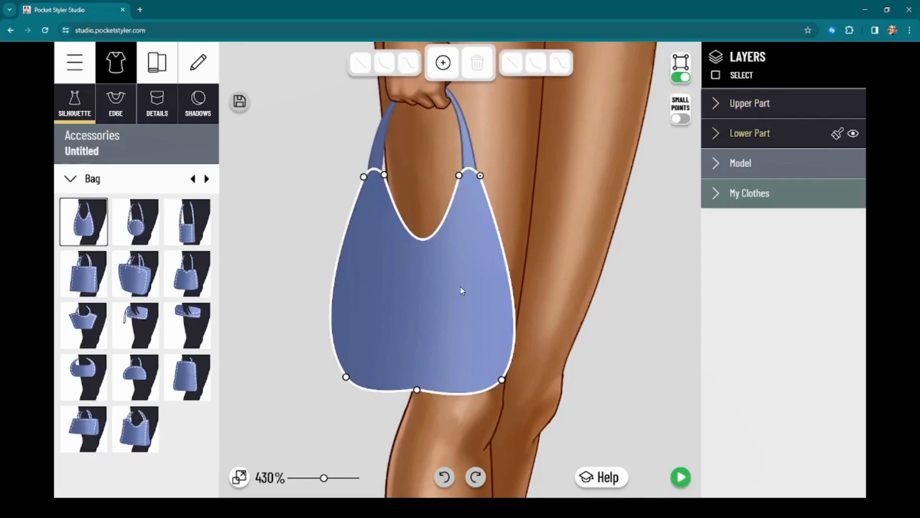
left_click(385, 178)
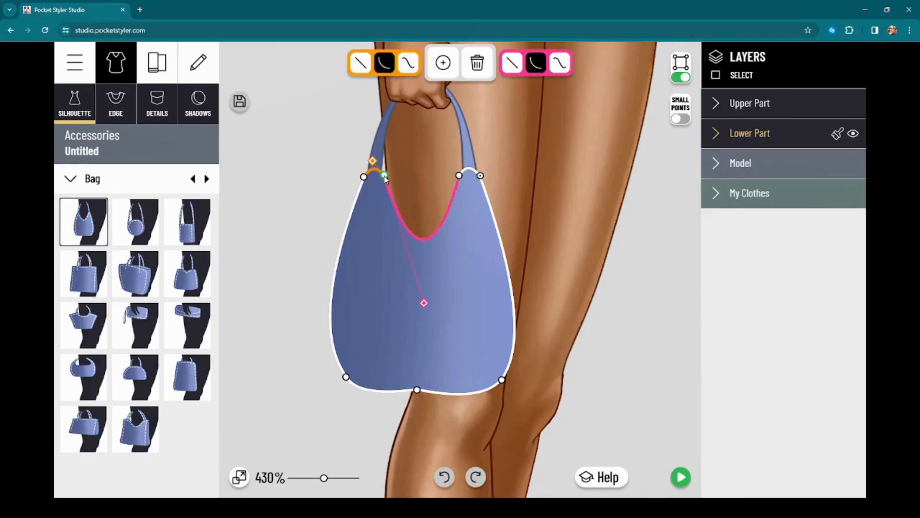
left_click_drag(425, 306, 424, 208)
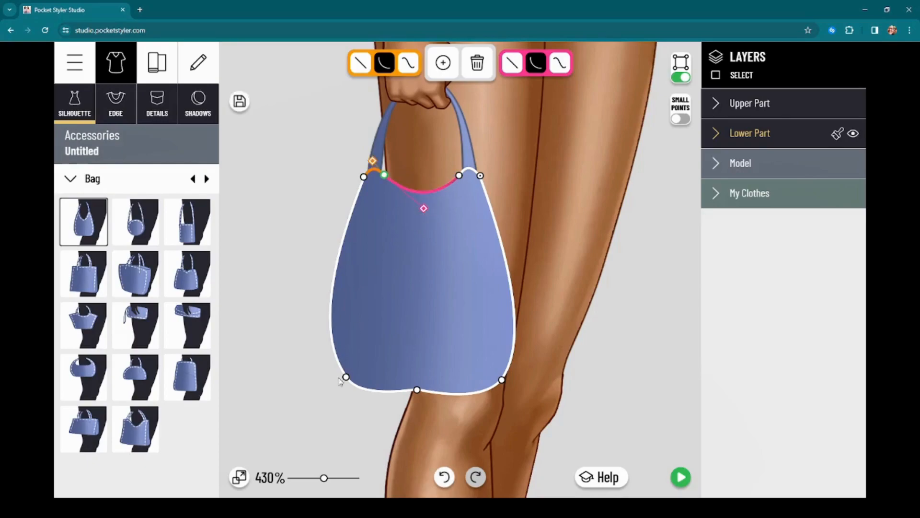
Step: Round the Lower Part's base by moving its lower left point up and outward and its bottom middle point slightly down
left_click_drag(347, 379, 330, 355)
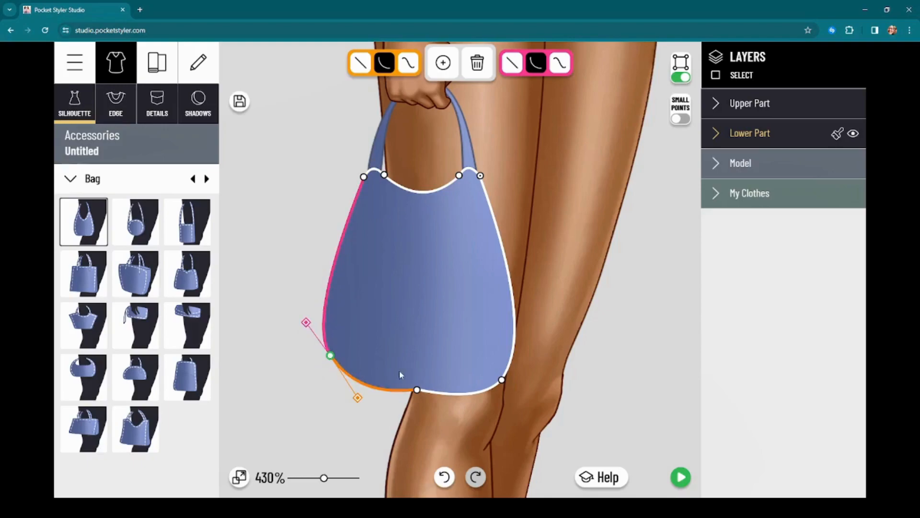
left_click(417, 390)
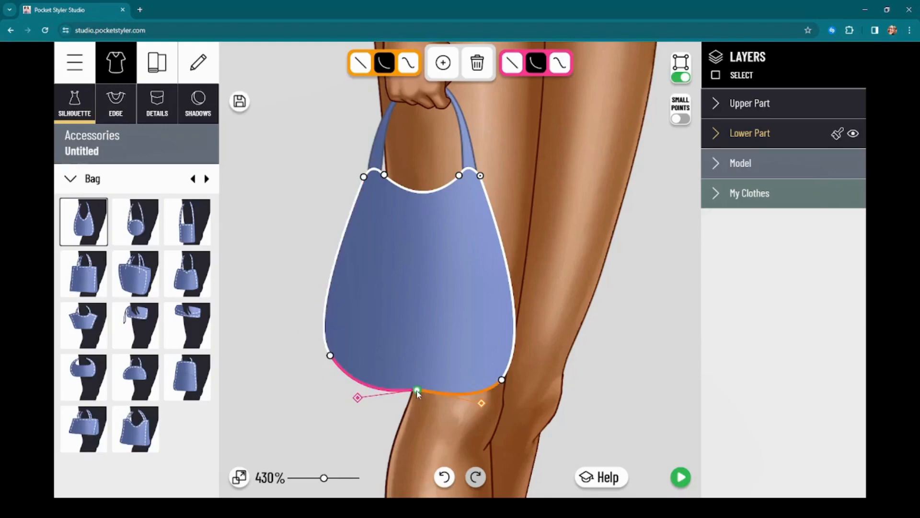
left_click_drag(418, 392, 417, 398)
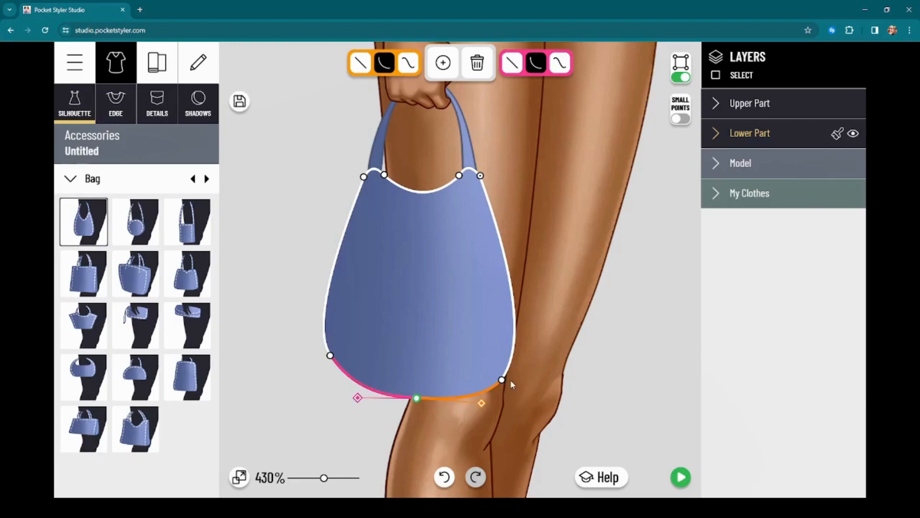
Step: Raise the Lower Part's lower right point and adjust its curve handles to match the rounded left corner
left_click_drag(502, 380, 535, 299)
left_click_drag(514, 347, 511, 349)
left_click_drag(534, 300, 532, 292)
scroll(584, 320, "down", 5)
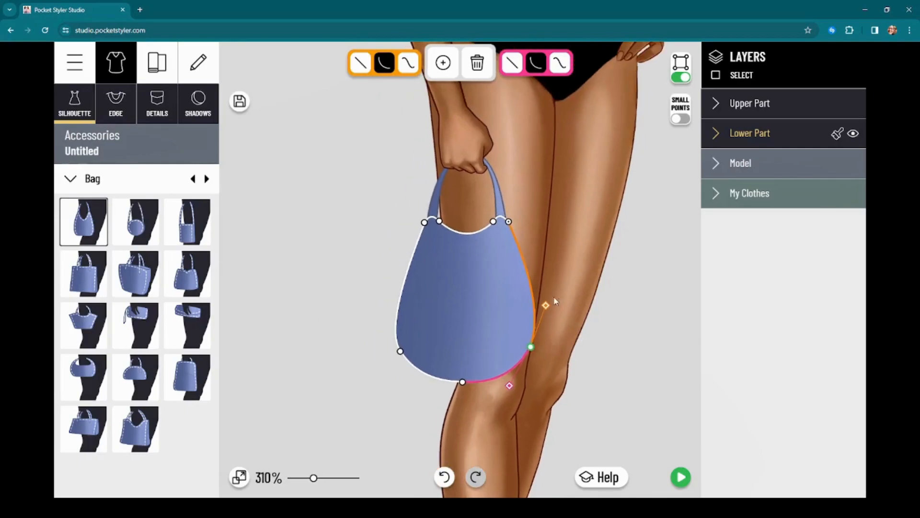
left_click_drag(511, 386, 516, 384)
scroll(554, 324, "up", 4)
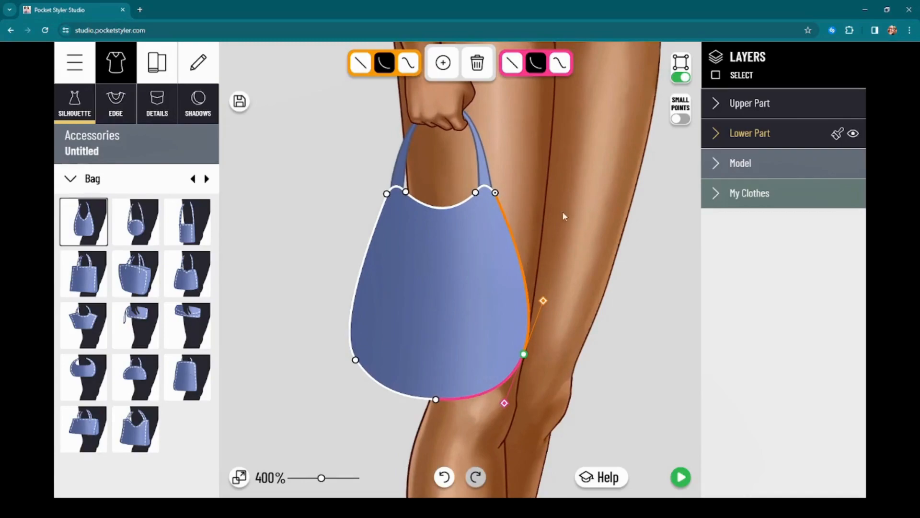
mouse_move(526, 355)
left_mouse_down()
mouse_move(536, 349)
mouse_move(529, 352)
left_mouse_up()
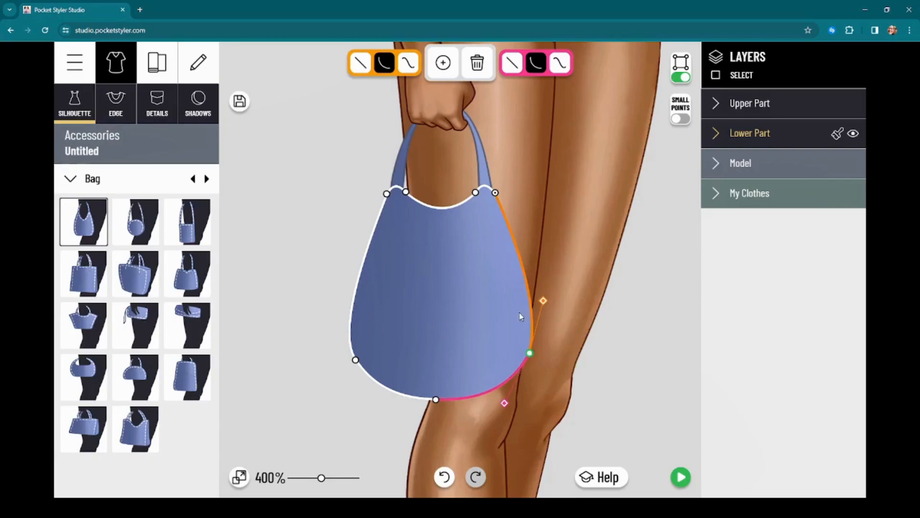
Step: Fine-tune the curve of the Lower Part's right side so it flows smoothly into the rounded base
left_click_drag(544, 304, 542, 300)
scroll(528, 229, "up", 2)
scroll(526, 270, "up", 1)
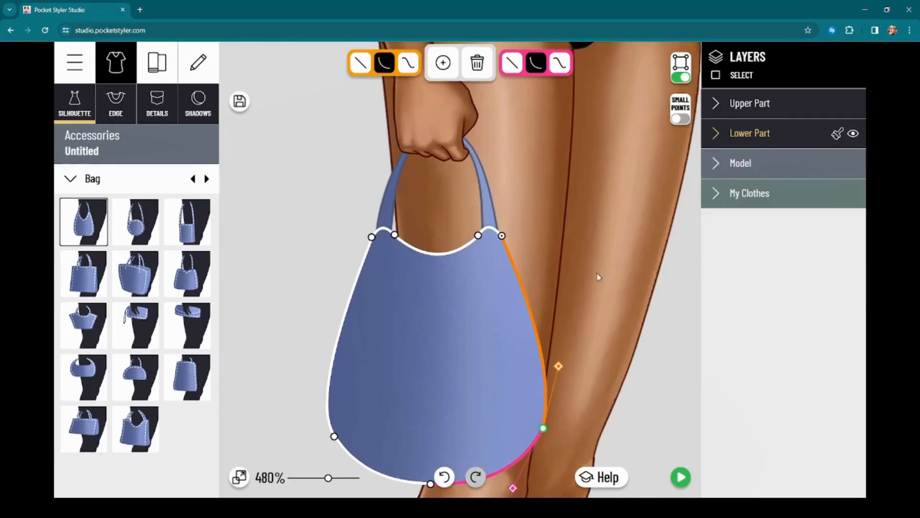
left_click_drag(597, 281, 589, 185)
left_click_drag(550, 265, 554, 257)
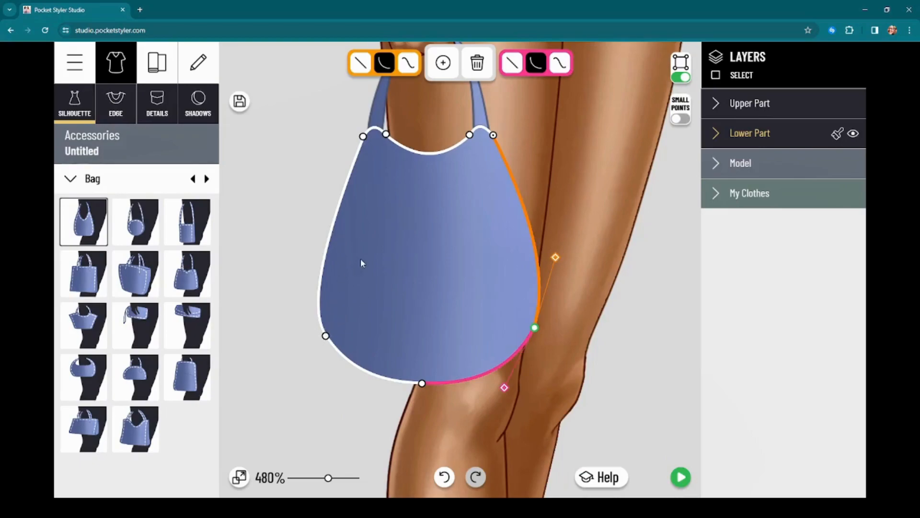
scroll(369, 258, "down", 1)
scroll(371, 258, "down", 2)
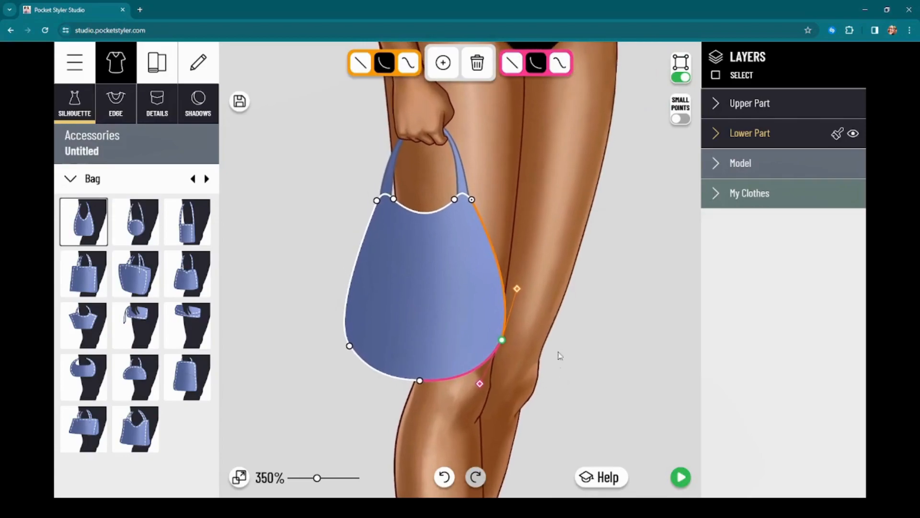
left_click_drag(517, 290, 518, 294)
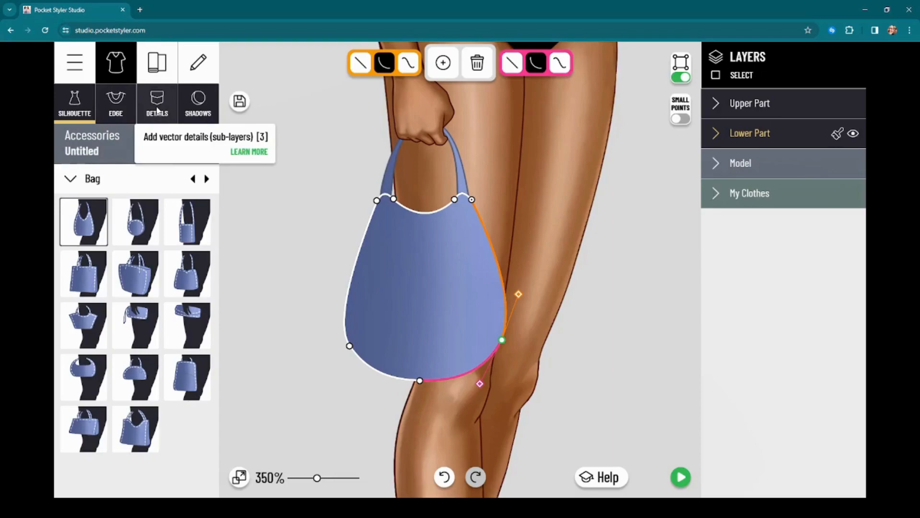
Step: Add a circle detail to the Lower Part, place it over the bag's right edge and narrow it to a vertical oval
left_click(157, 110)
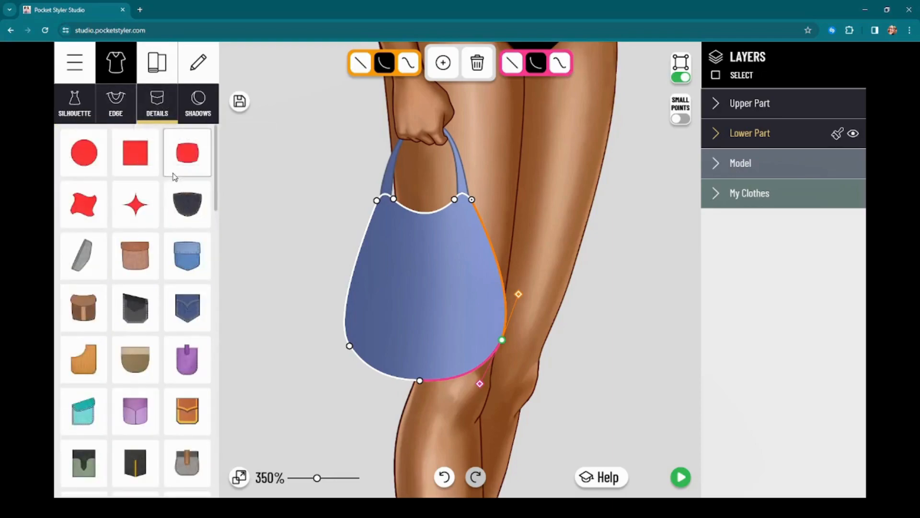
left_click(84, 165)
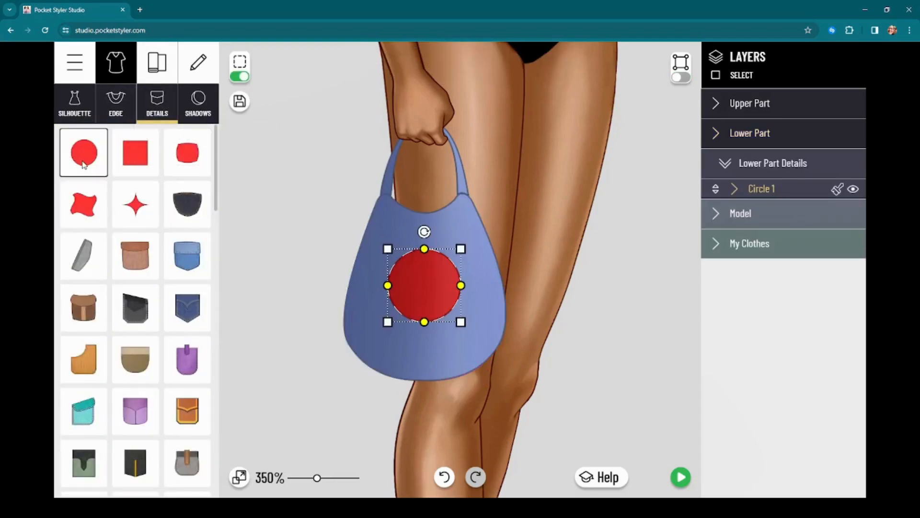
left_click_drag(428, 282, 513, 254)
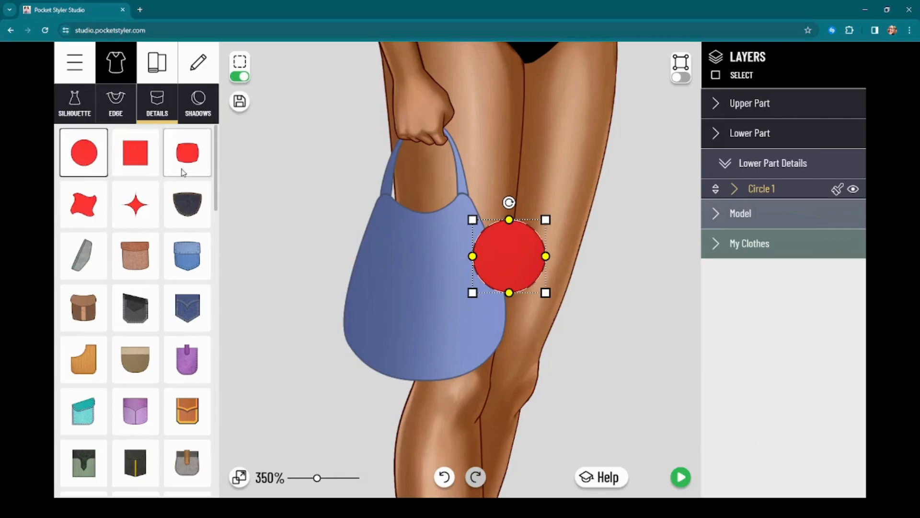
left_click_drag(546, 256, 514, 257)
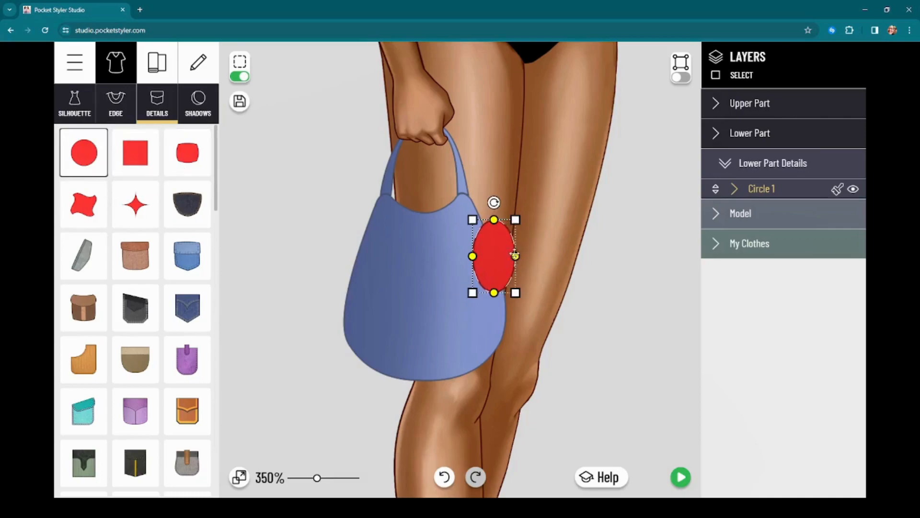
Step: Stretch the oval detail's ends to the bag's upper and lower right corners and bulge its outer side outward
left_click(680, 76)
left_click_drag(494, 219, 471, 198)
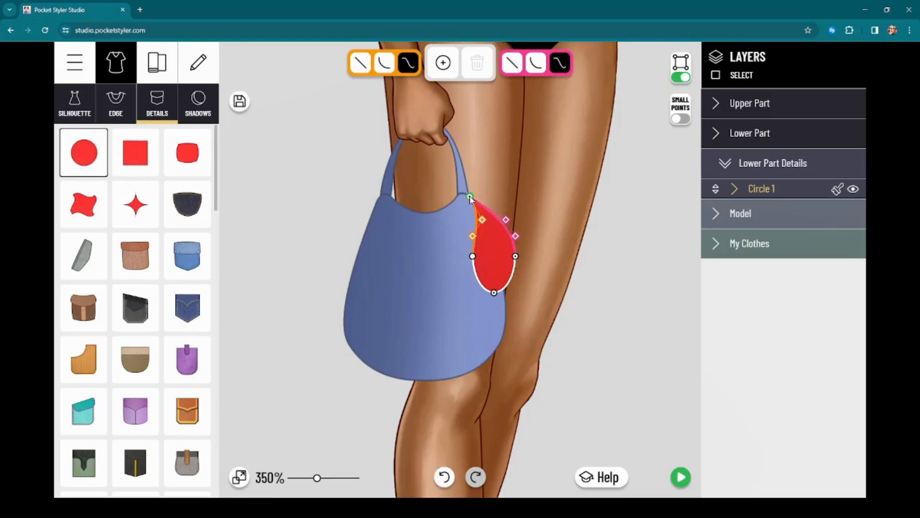
left_click_drag(496, 294, 484, 362)
left_click(483, 363)
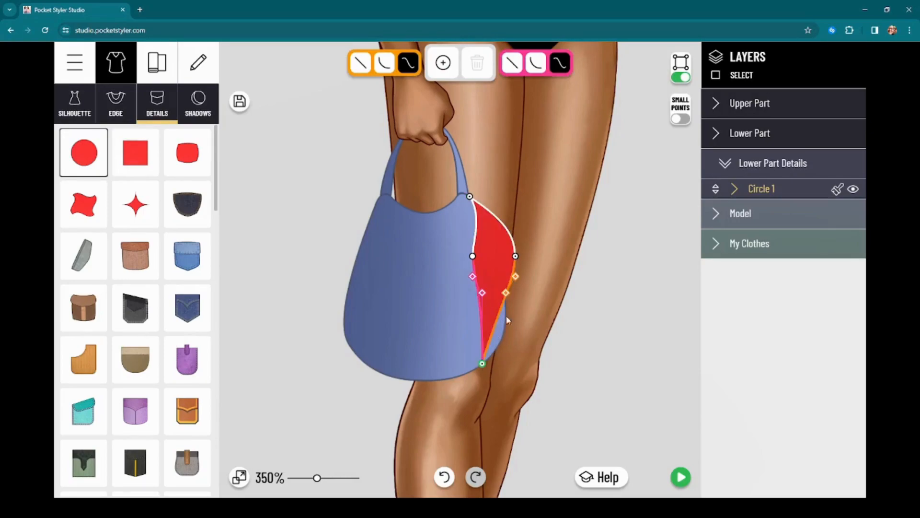
left_click_drag(515, 257, 576, 318)
left_click_drag(505, 293, 542, 361)
Step: Reshape the red detail's inner edge with its middle point and curve handles so it follows the bag's right side
left_click_drag(474, 256, 485, 234)
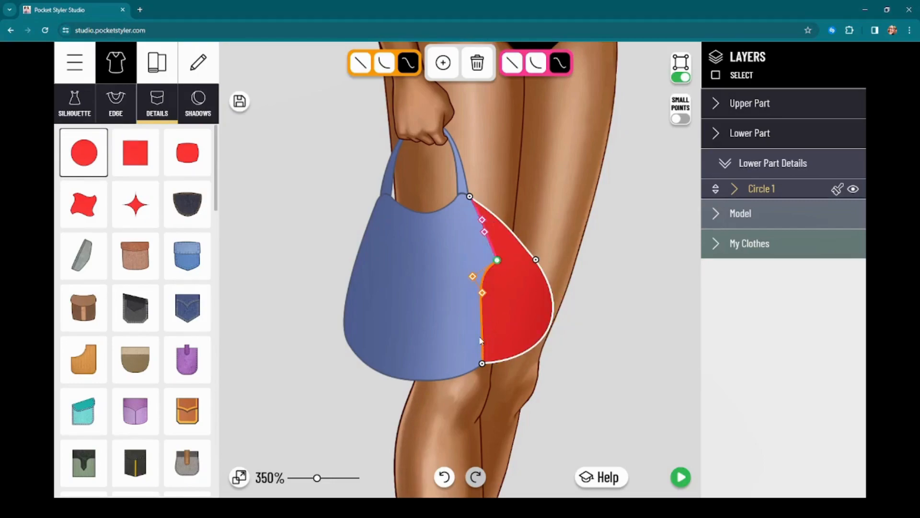
left_click_drag(484, 296, 515, 350)
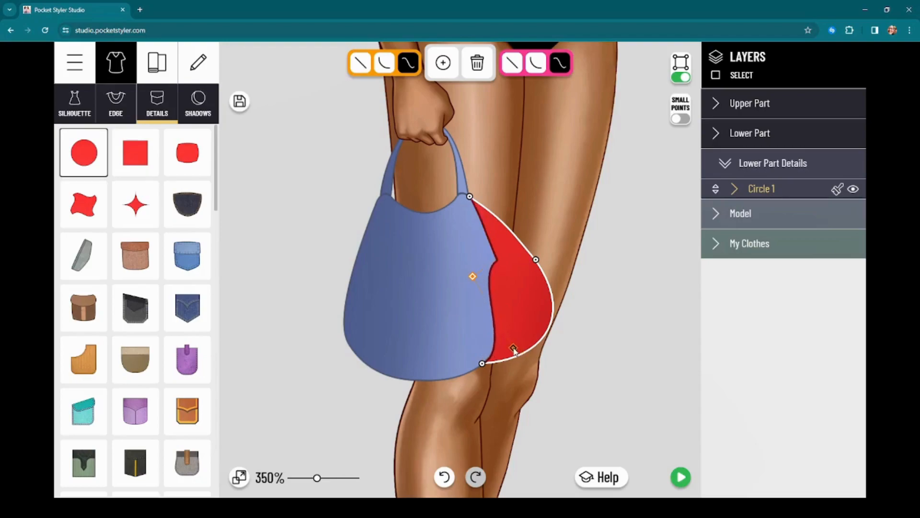
left_click_drag(477, 280, 513, 312)
left_click(498, 260)
left_click_drag(497, 261, 503, 258)
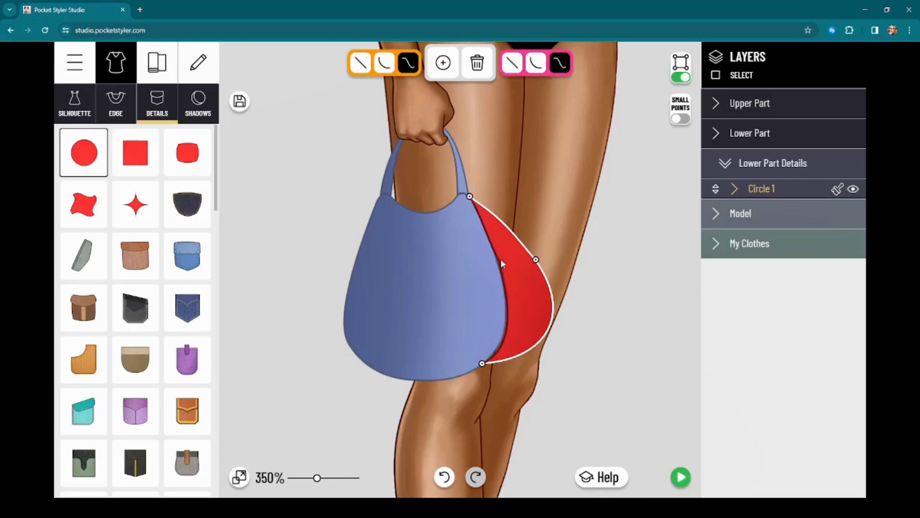
Step: Pull the Lower Part's right side slightly inward by moving its upper and lower right points and the side's curve handle
scroll(481, 269, "up", 2)
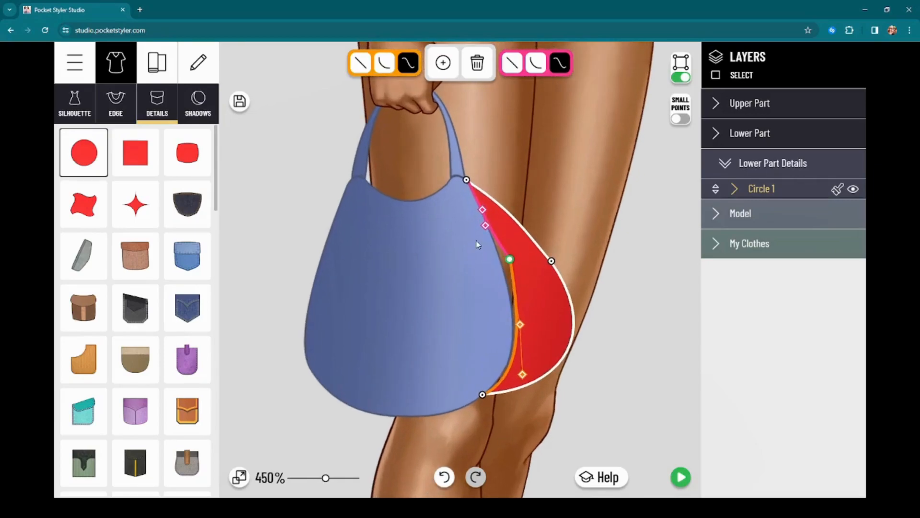
left_click(481, 244)
left_click_drag(469, 183, 463, 181)
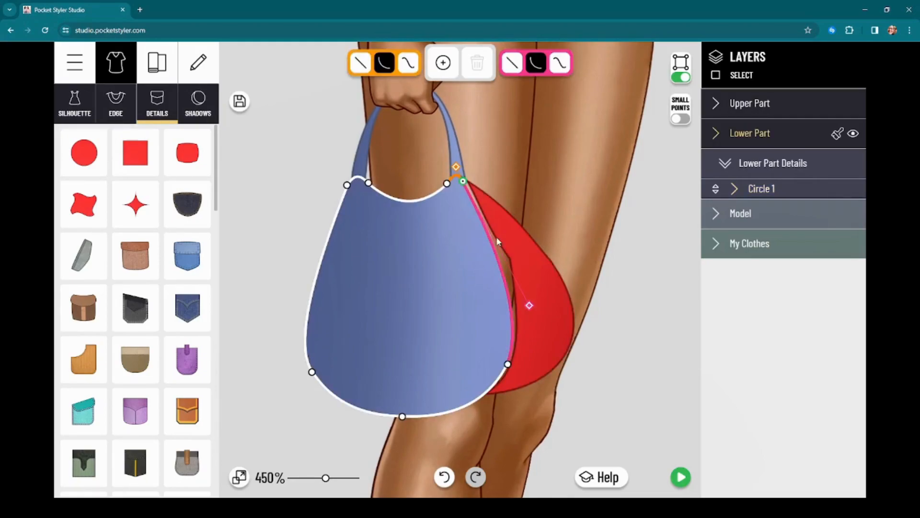
left_click_drag(529, 306, 519, 314)
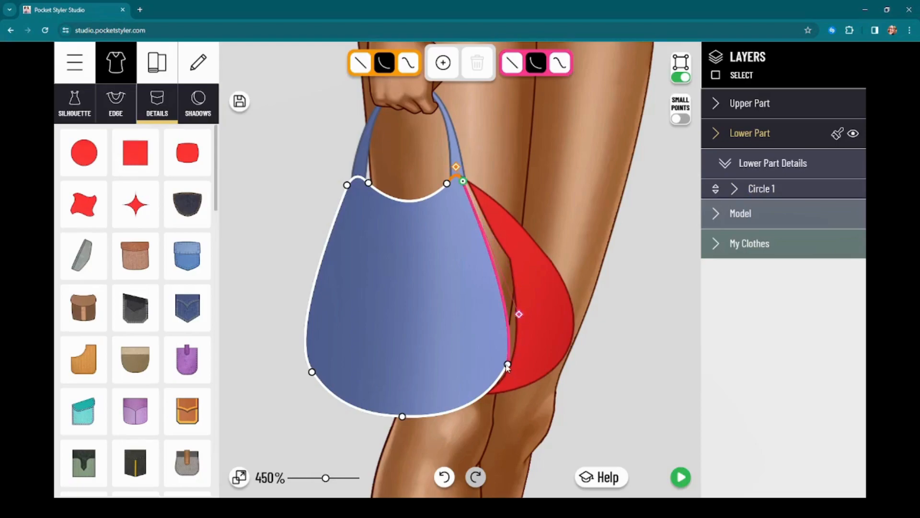
left_click(508, 366)
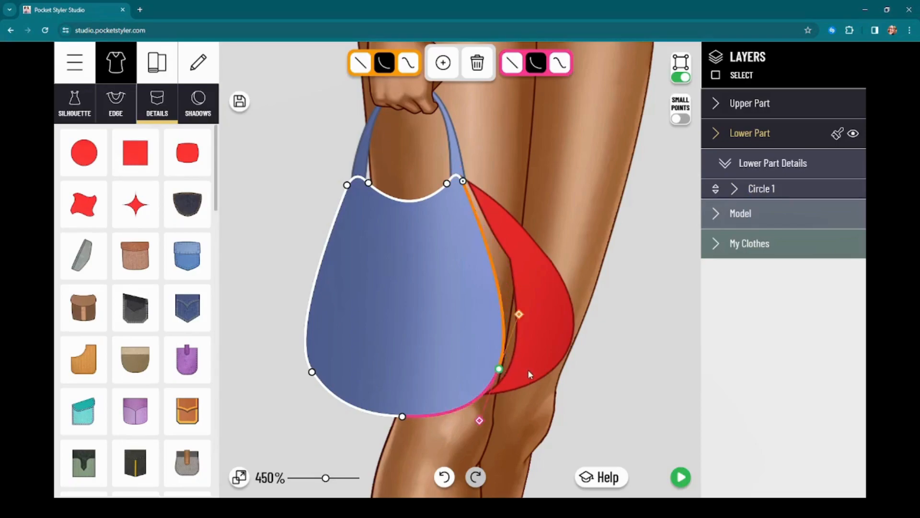
Step: Move the red detail's bottom point along the bag's base and its inner middle point onto the bag's side edge
left_click(527, 370)
left_click_drag(484, 396, 458, 415)
left_click(459, 408)
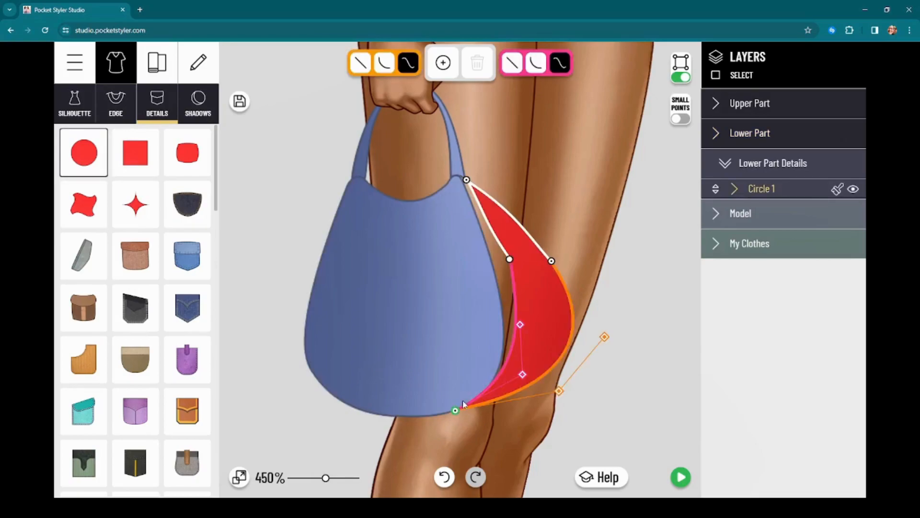
left_click_drag(509, 259, 491, 262)
left_click(491, 260)
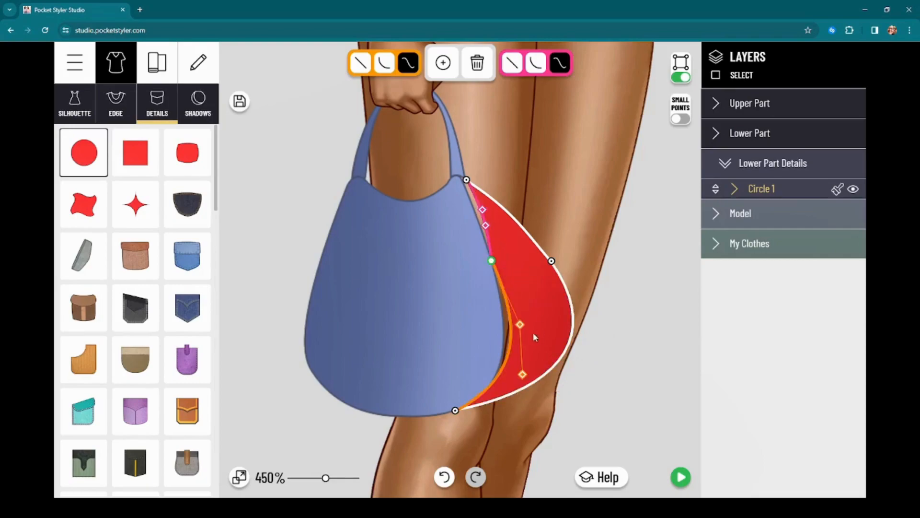
Step: Align the red side detail's inner edge with the bag's right side by adjusting its curve handles and moving its top point inward
left_click_drag(521, 325, 505, 334)
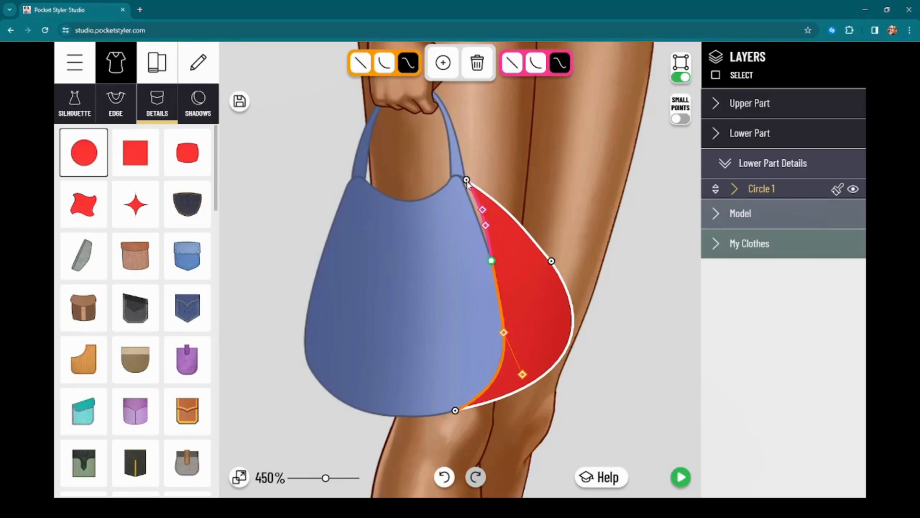
left_click_drag(467, 180, 460, 177)
left_click_drag(488, 229, 480, 216)
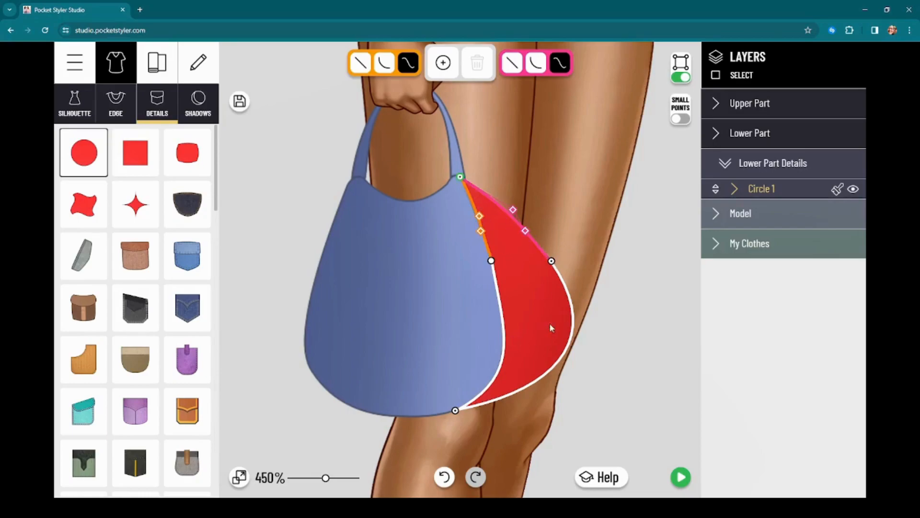
Step: Narrow the red side detail to a thin curved strip by pulling its outer middle point and curve handles in toward the bag
left_click_drag(551, 262, 508, 282)
left_click_drag(528, 230, 475, 182)
left_click_drag(602, 339, 480, 407)
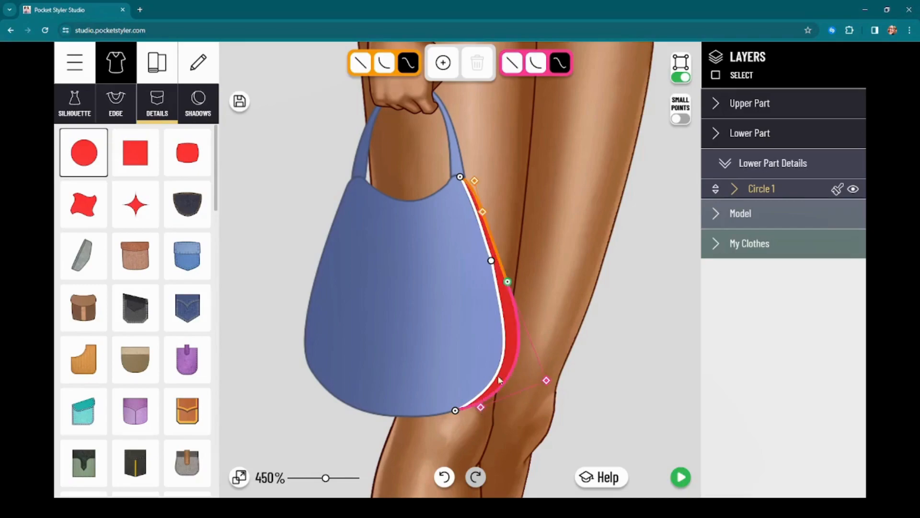
Step: Fine-tune the side strip by lowering its inner middle point slightly, raising its outer middle point and adjusting the upper curve handle
left_click_drag(491, 263, 494, 268)
left_click(508, 277)
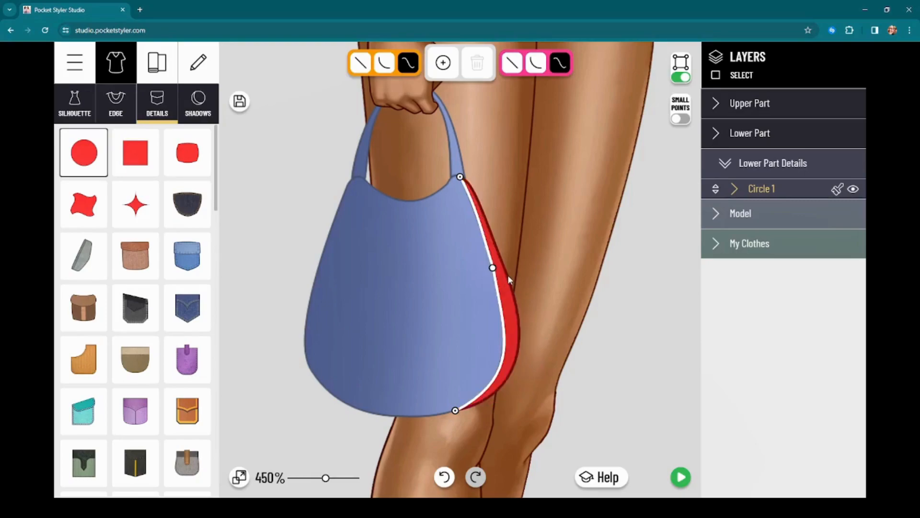
left_click(507, 271)
left_click_drag(472, 176, 473, 178)
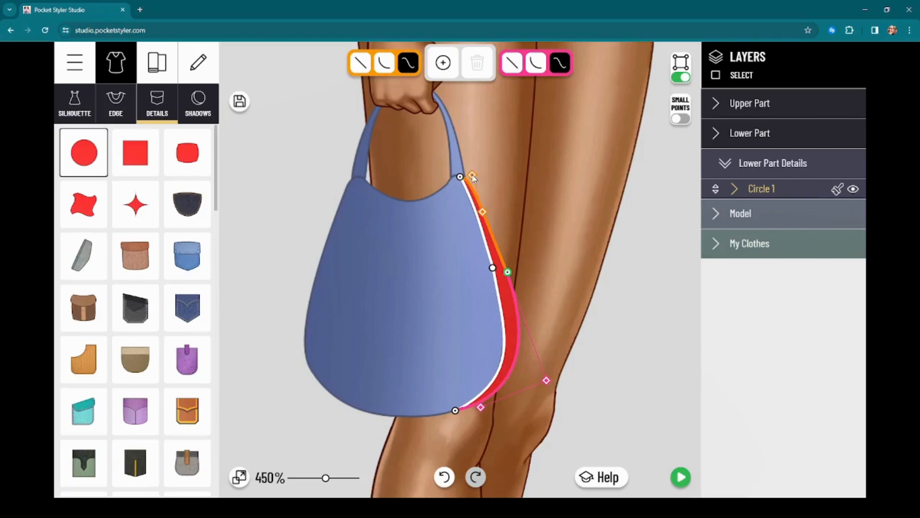
Step: Preview the bag with its red side strip on the model and return to the editor
left_click(677, 477)
left_click(675, 477)
scroll(568, 242, "up", 1)
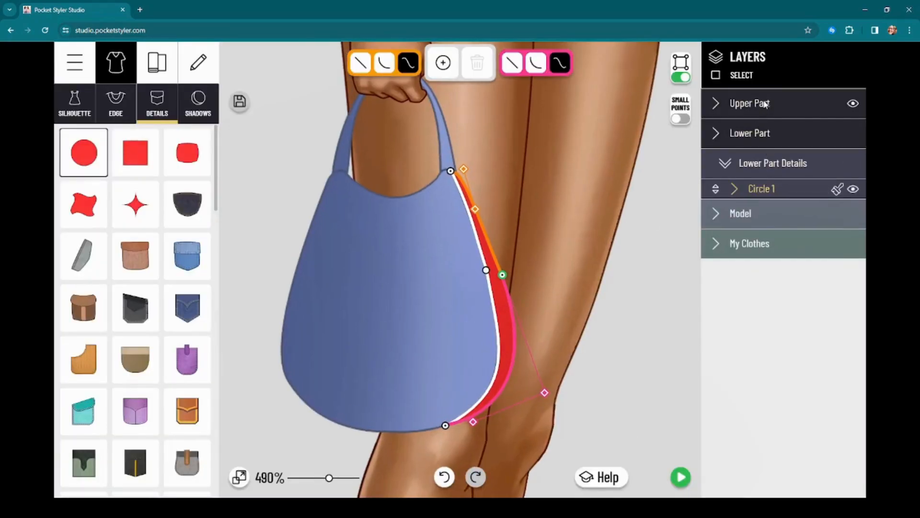
Step: Copy the Lower Part's appearance onto the Circle 1 side detail
left_click(781, 127)
left_click(834, 136)
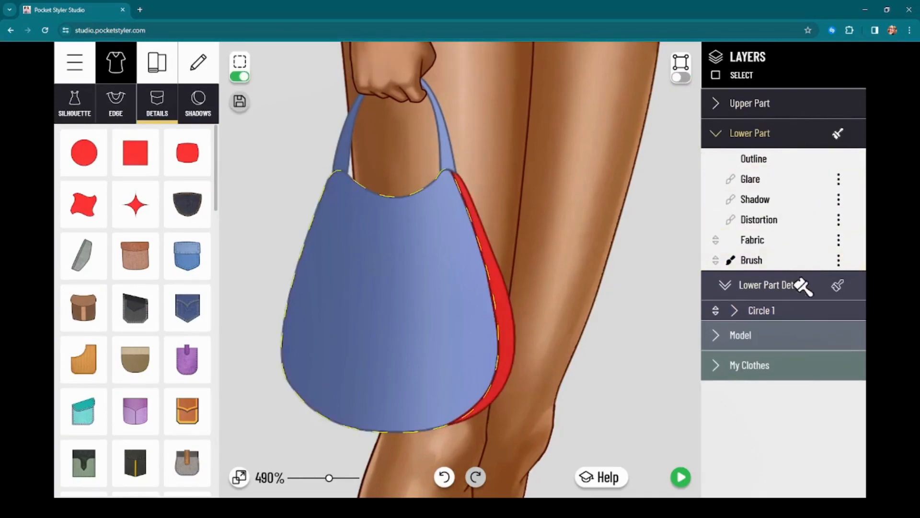
left_click(792, 310)
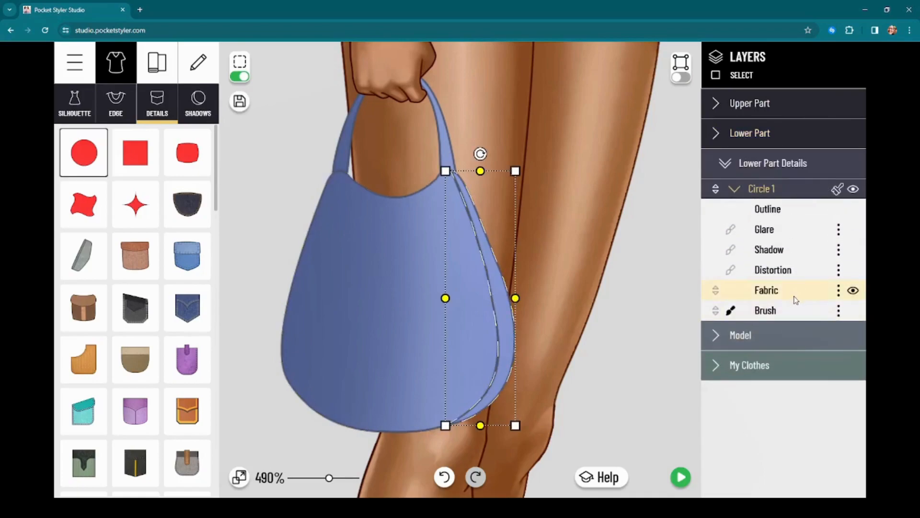
left_click(795, 293)
Step: Preview the bag with its blue side panel on the full model and go back to editing
left_click_drag(621, 280, 625, 284)
left_click(680, 476)
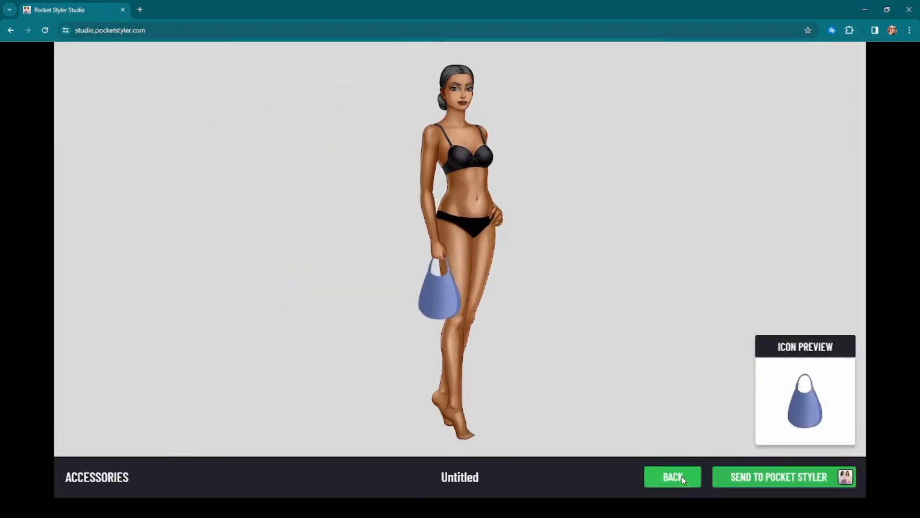
left_click(682, 476)
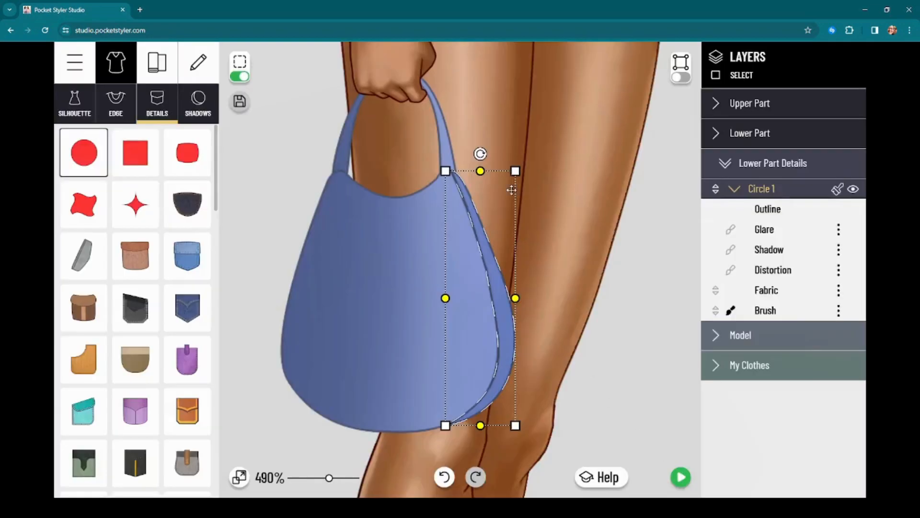
Step: Add another circle detail, place it over the bag's opening between the handles and flatten it into an oval
scroll(568, 235, "up", 1)
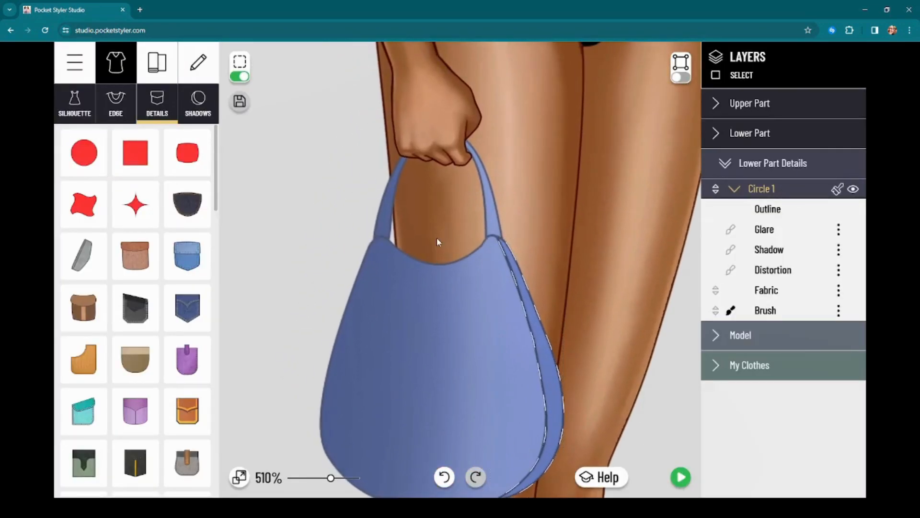
left_click(84, 153)
left_click_drag(450, 351, 452, 214)
left_click_drag(437, 158, 437, 219)
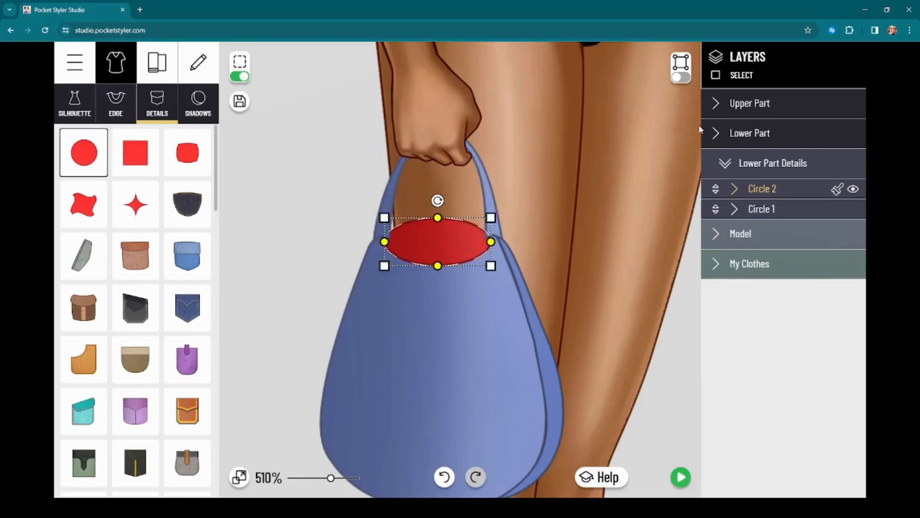
Step: Show the new oval's edit points, raise its side points to the handle bases and fit its lower edge to the bag's opening
left_click(681, 77)
left_click_drag(384, 243, 383, 235)
left_click(490, 242)
left_click_drag(491, 241, 492, 233)
left_click_drag(438, 265, 496, 238)
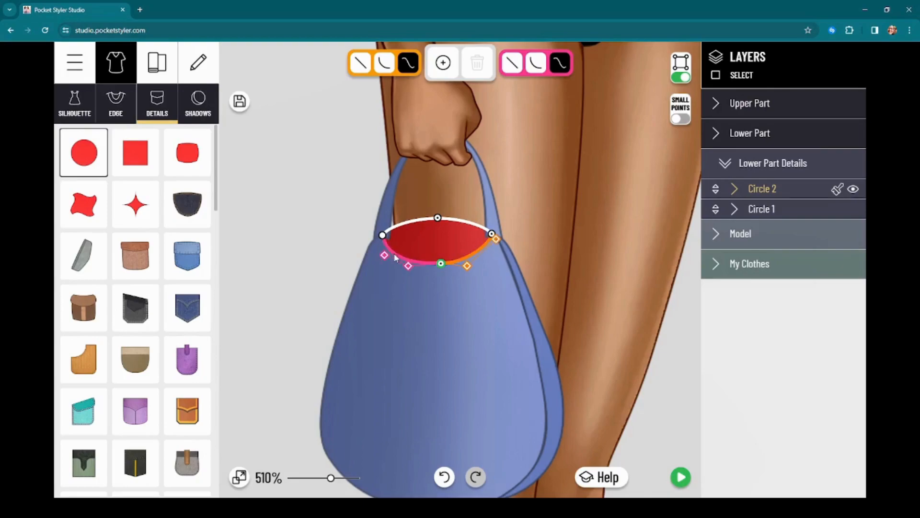
Step: Bend the oval's upper edge downward with its curve handles to leave a thin crescent along the bag's opening
left_click_drag(384, 255, 381, 239)
left_click_drag(438, 218, 485, 237)
left_click(408, 220)
left_click_drag(396, 231, 402, 260)
left_click_drag(482, 240, 478, 257)
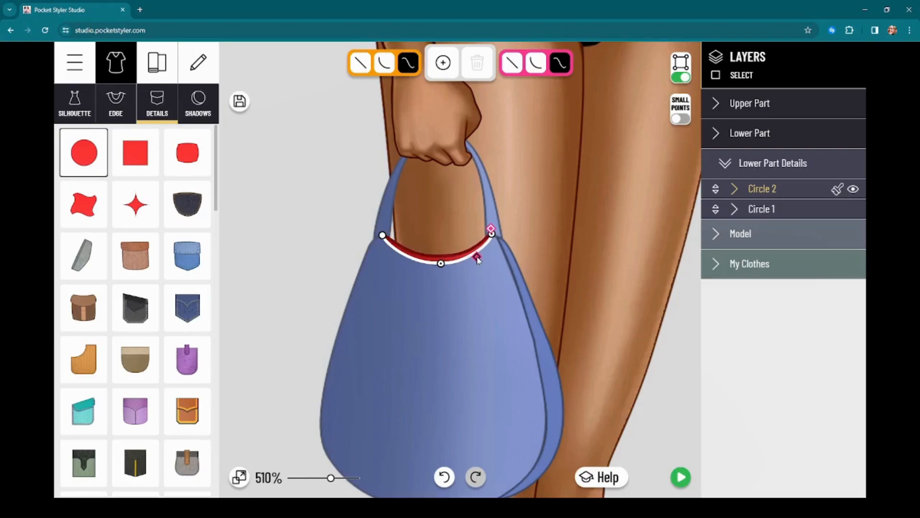
Step: Copy the side panel's appearance from Circle 1 onto the Circle 2 opening detail and turn off the dashed selection outline
left_click(758, 209)
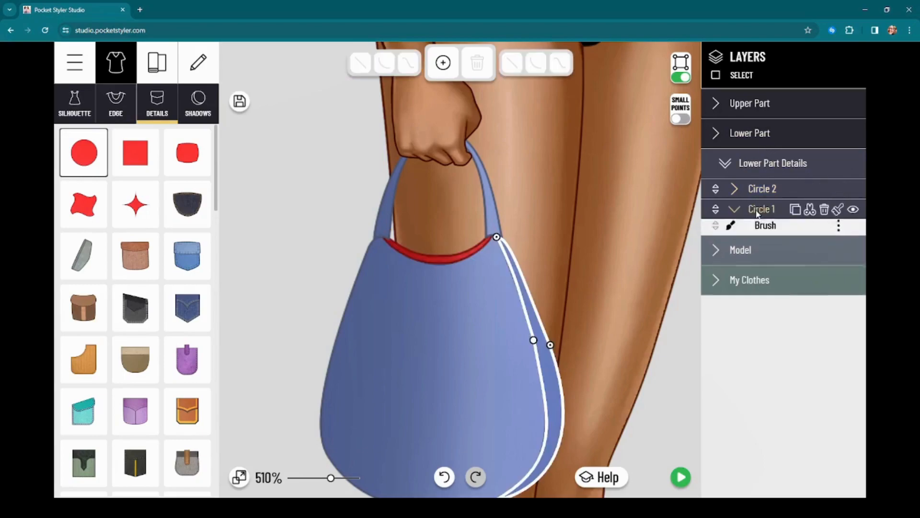
left_click(837, 209)
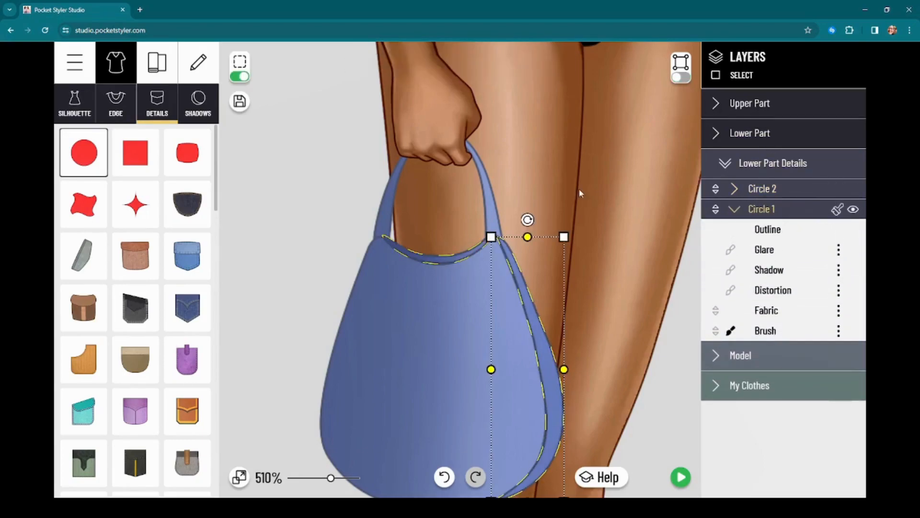
left_click(244, 78)
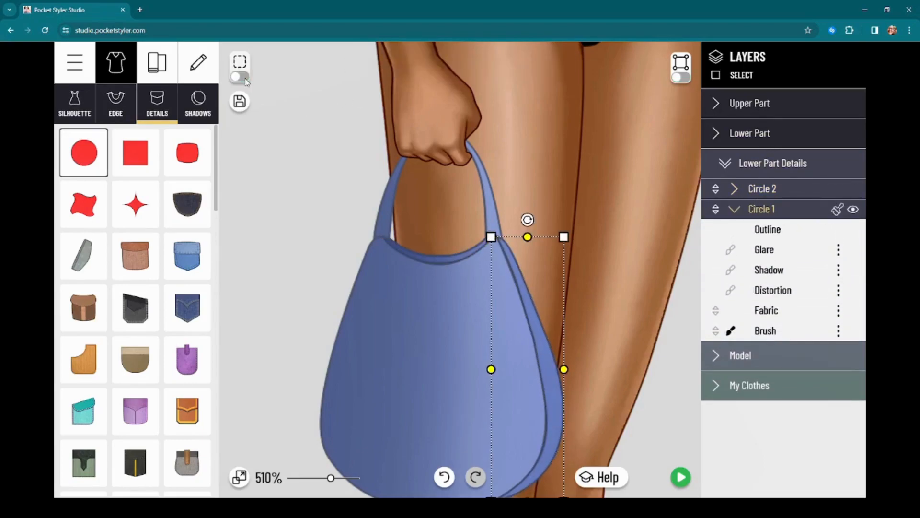
Step: Preview the finished rounded bag on the model and review its side panel and opening in the editor
left_click(678, 478)
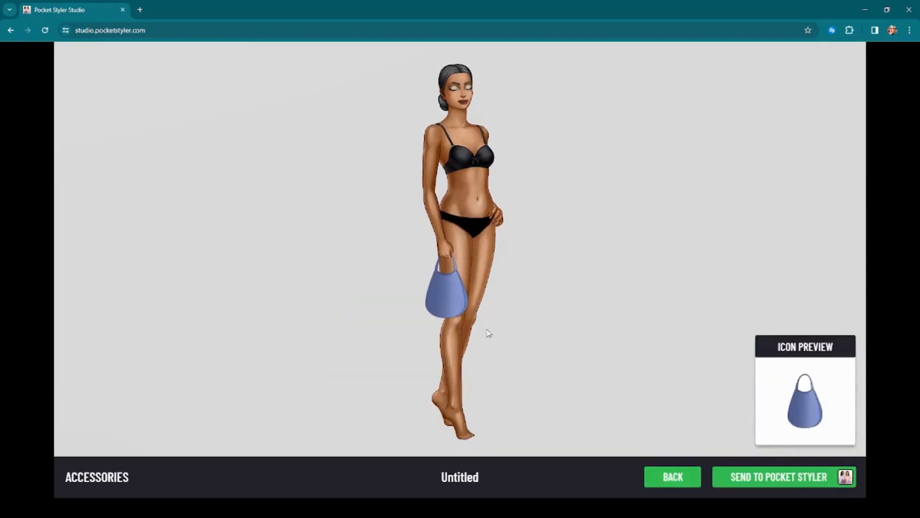
left_click(667, 479)
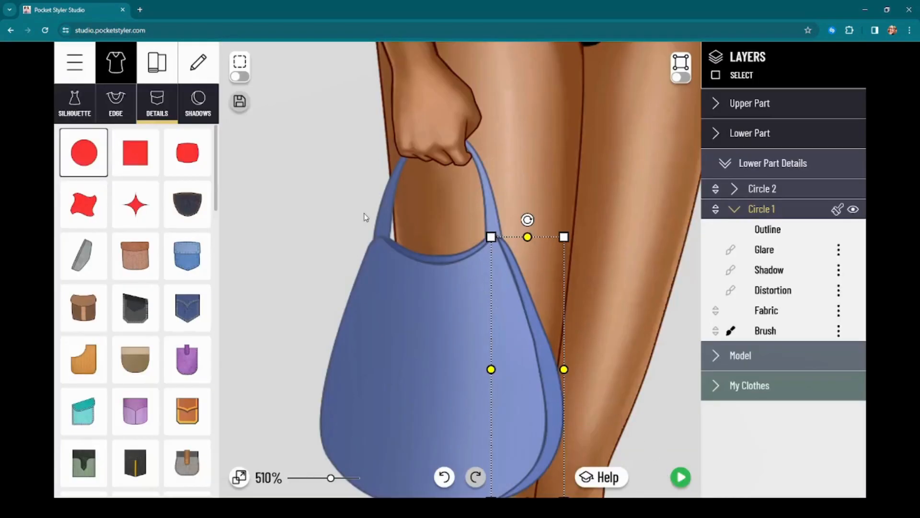
scroll(364, 214, "down", 2)
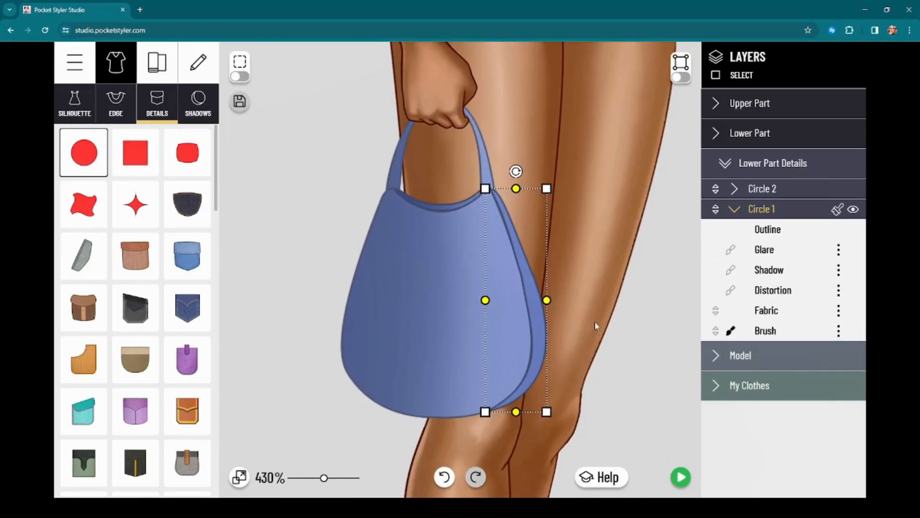
left_click_drag(622, 331, 608, 288)
scroll(608, 289, "down", 4)
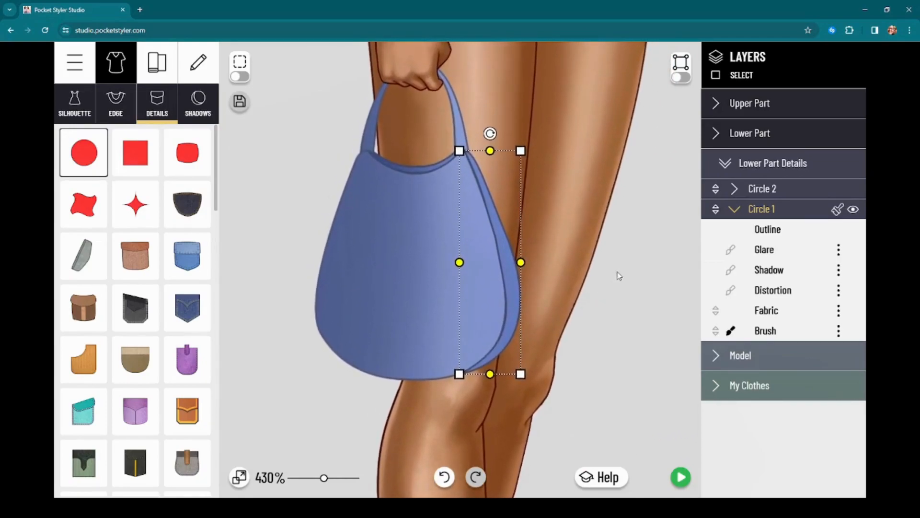
scroll(620, 274, "down", 4)
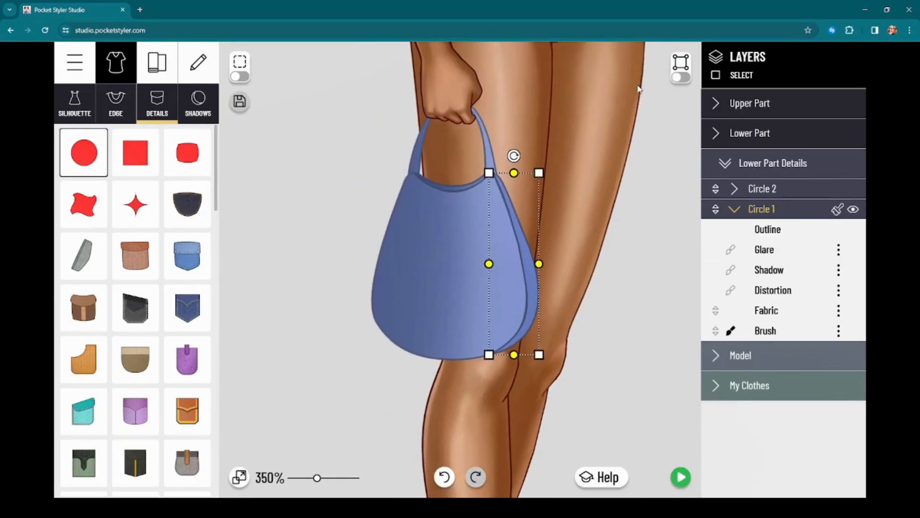
mouse_move(616, 231)
left_mouse_down()
mouse_move(602, 199)
mouse_move(626, 258)
mouse_move(624, 232)
mouse_move(616, 242)
left_mouse_up()
scroll(614, 228, "down", 4)
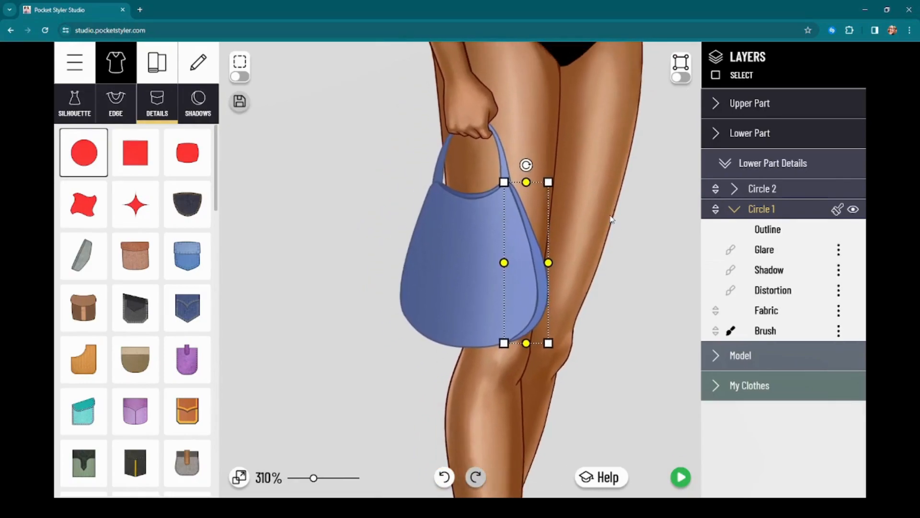
Step: Create a new project from the Bag template in the accessories category
left_click(75, 63)
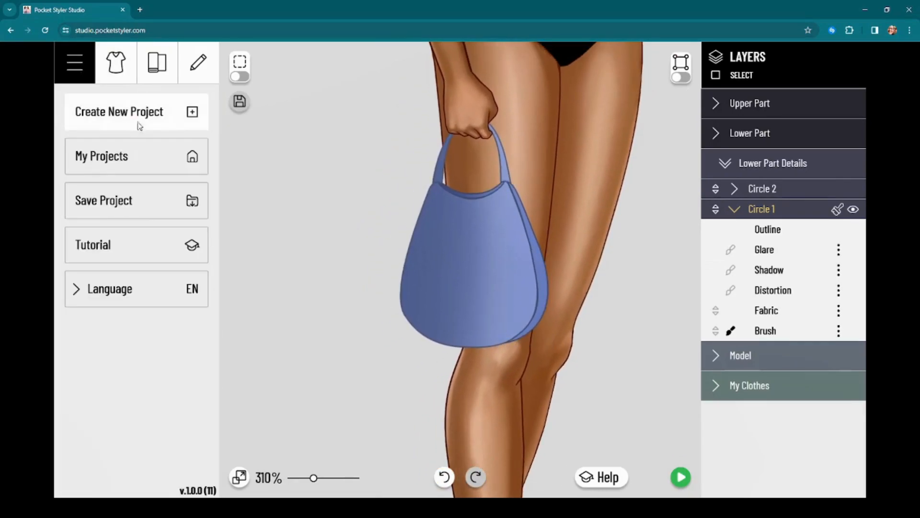
left_click(160, 120)
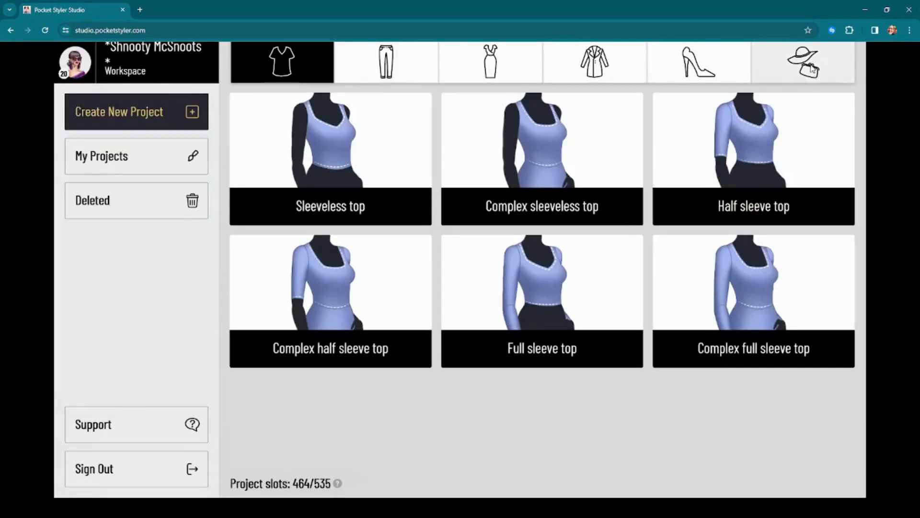
left_click(810, 67)
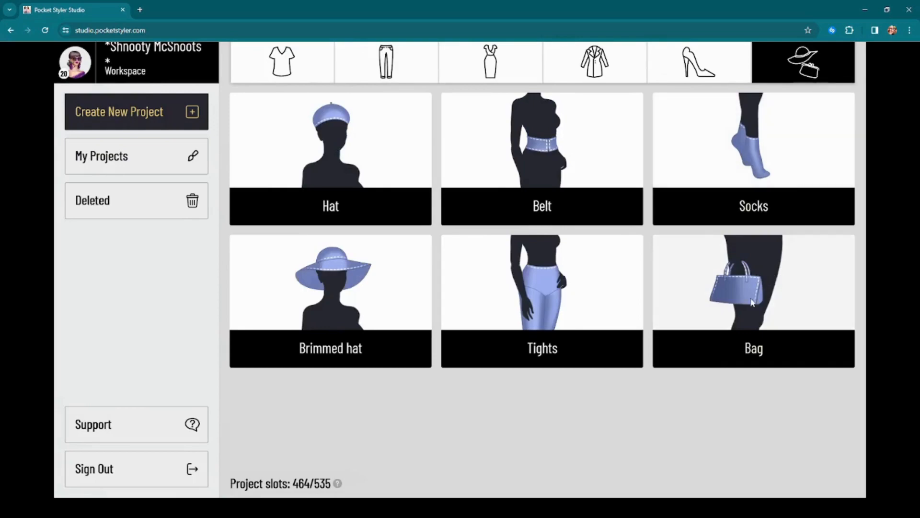
left_click(762, 281)
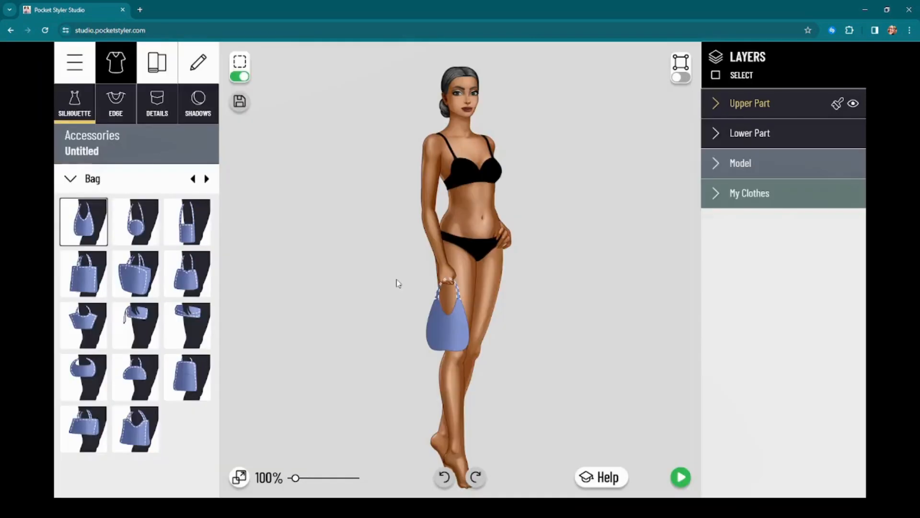
Step: Try the notched handbag and flared basket silhouettes, and choose the half-round dome bag with two handles
scroll(414, 281, "up", 3)
left_click_drag(399, 312, 387, 236)
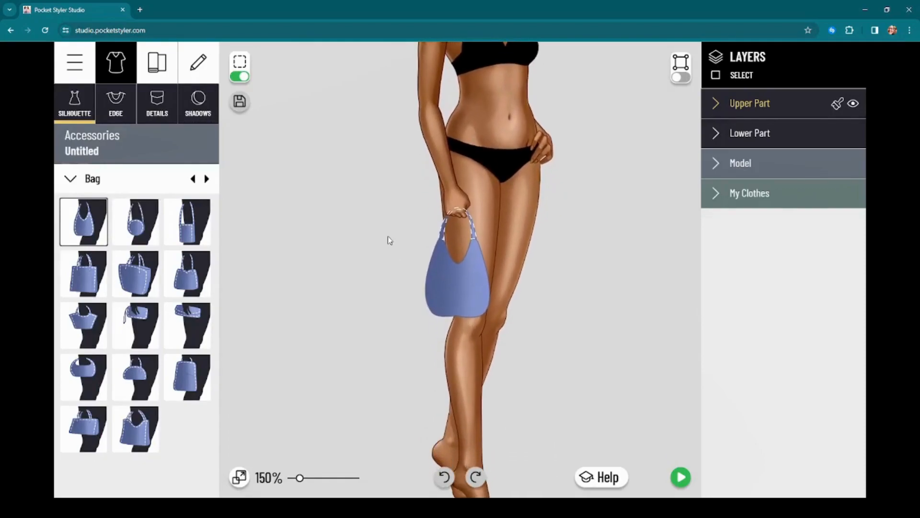
left_click(188, 283)
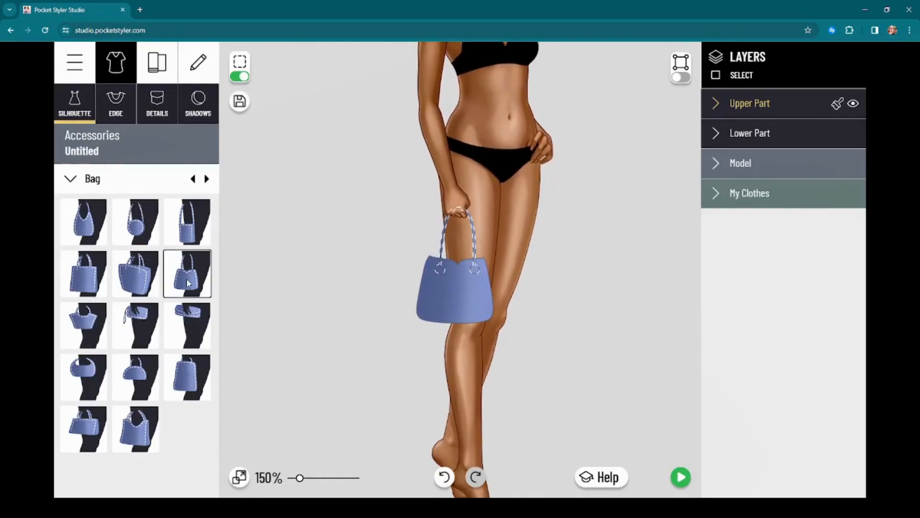
left_click(88, 338)
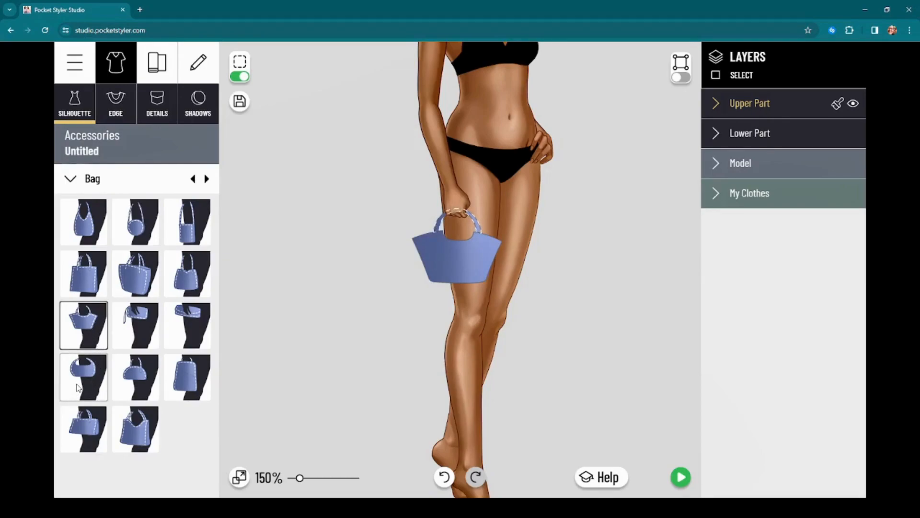
left_click(142, 385)
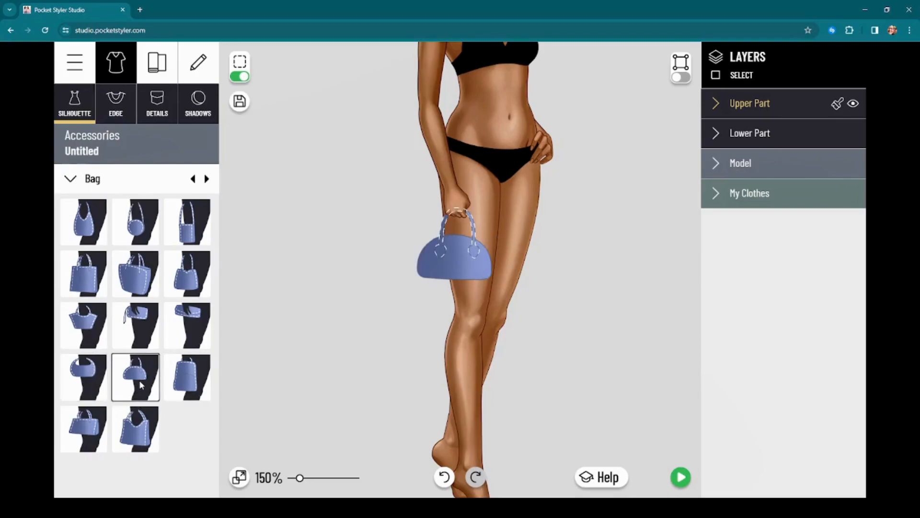
scroll(462, 323, "up", 5)
left_click_drag(426, 275, 423, 350)
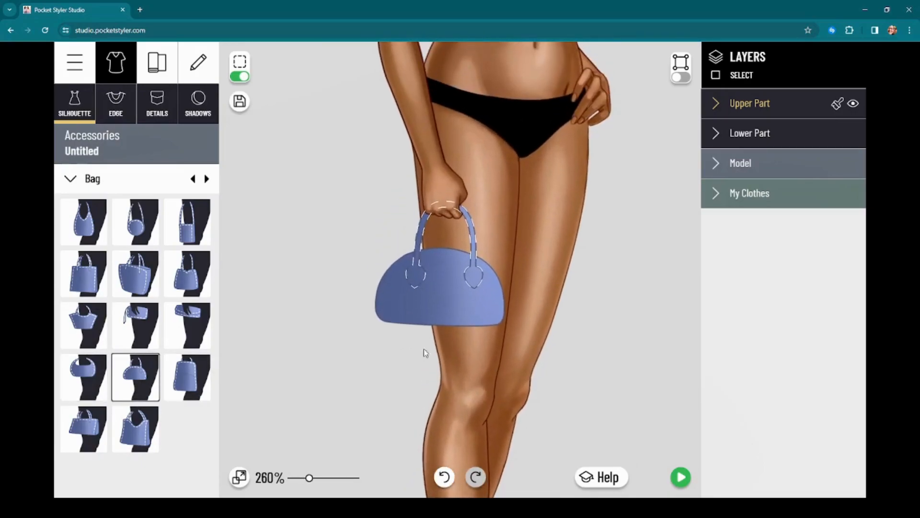
scroll(461, 360, "up", 4)
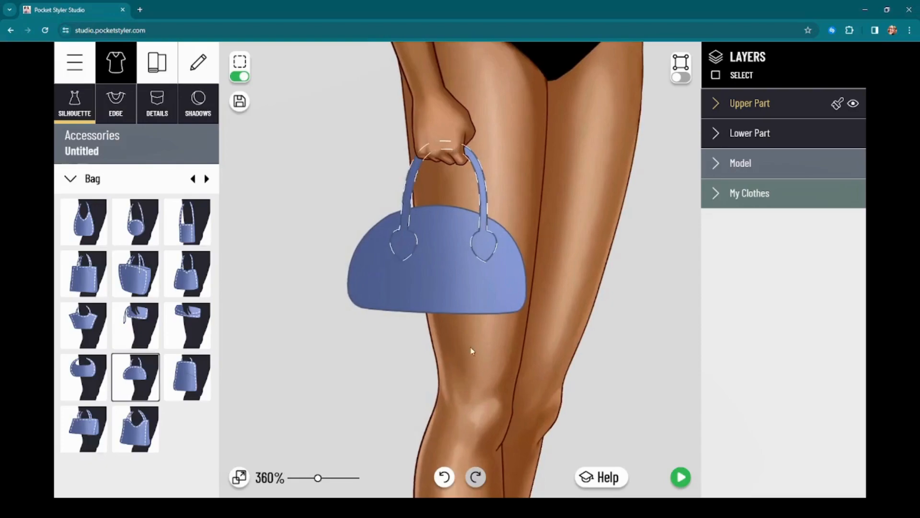
Step: Turn on point editing for the Lower Part and move all its points except the upper right one down to deepen the bag
left_click(463, 289)
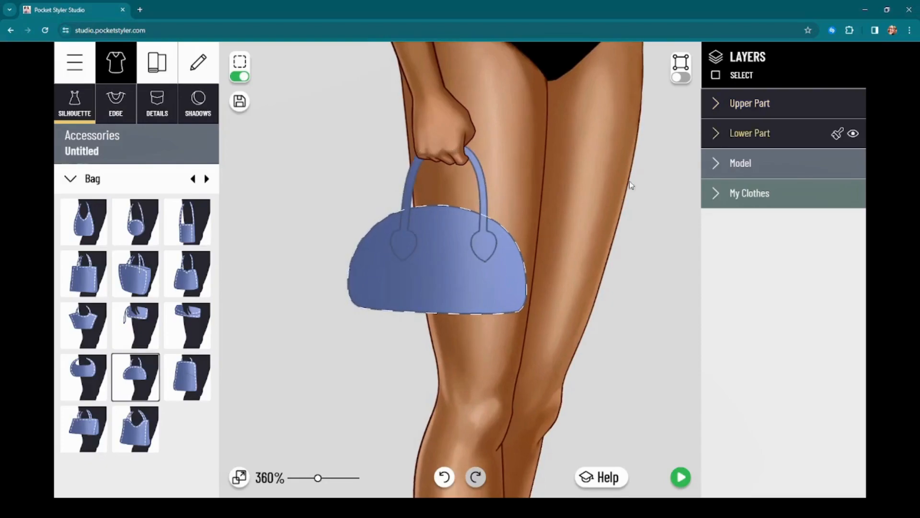
left_click(679, 78)
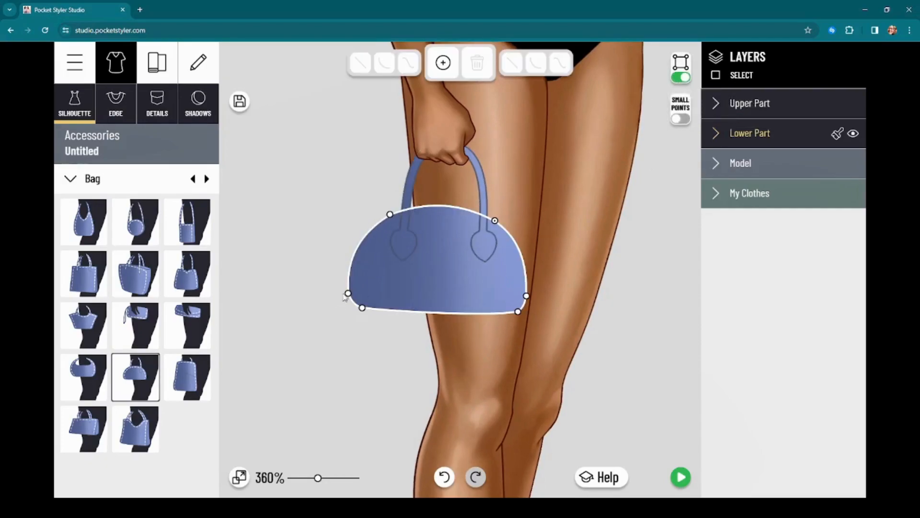
scroll(486, 262, "down", 8)
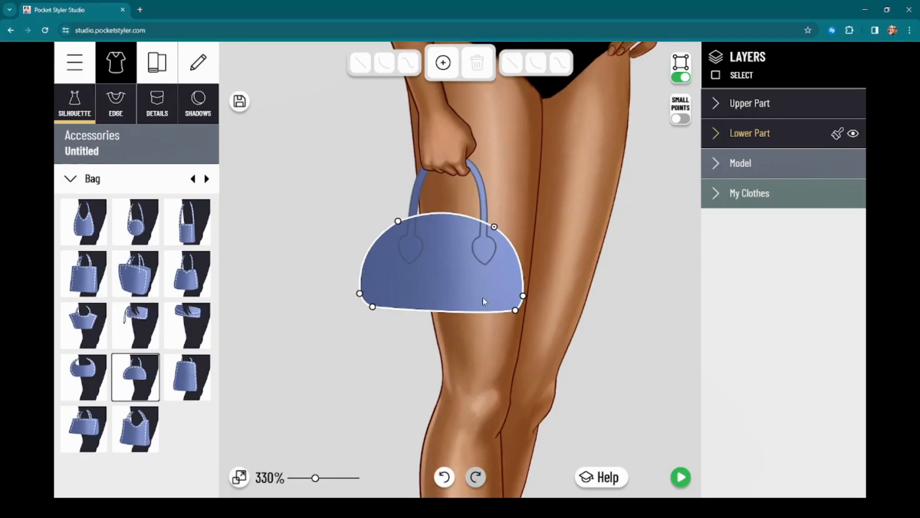
scroll(488, 321, "up", 8)
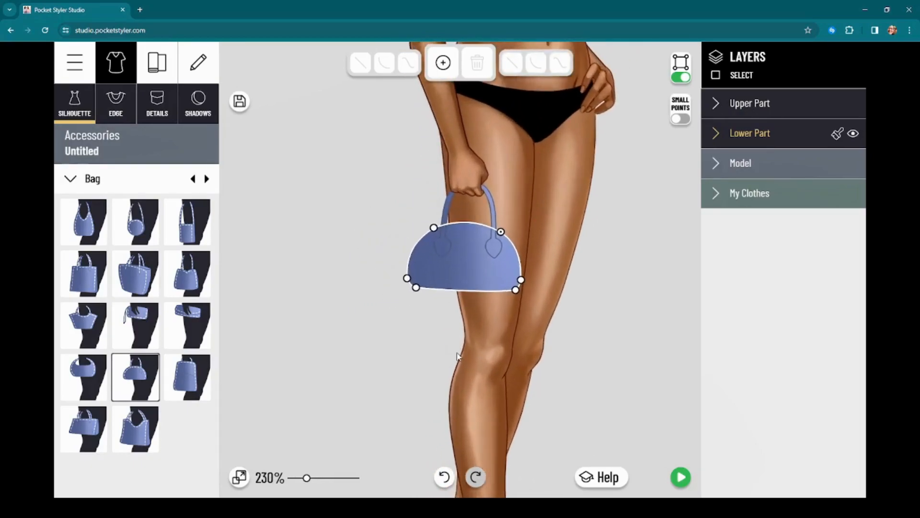
left_click_drag(458, 346, 433, 428)
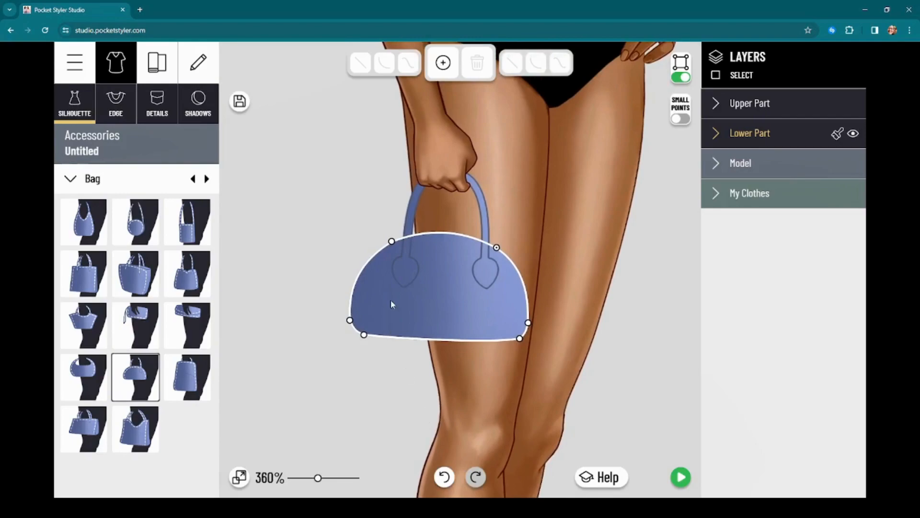
left_click(349, 320)
left_click(392, 242)
left_click(520, 338)
left_click(528, 323)
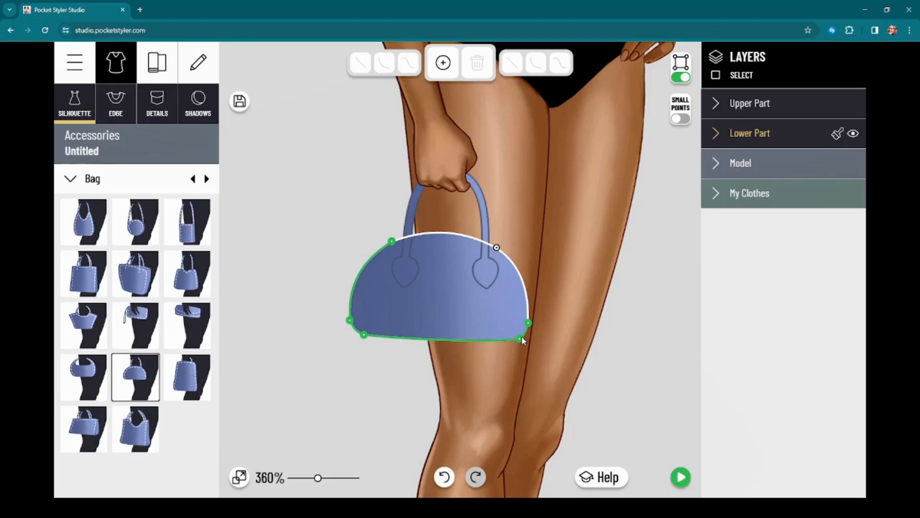
left_click_drag(522, 335, 526, 377)
left_click(595, 304)
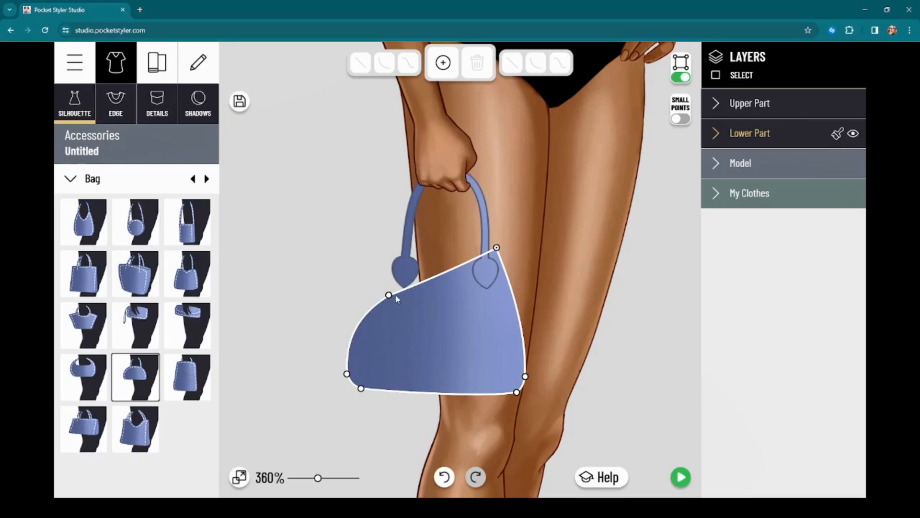
Step: Raise the body's upper left point and shift the upper right point slightly outward and down to restore an even domed top
left_click_drag(389, 294, 386, 256)
mouse_move(497, 249)
left_mouse_down()
mouse_move(507, 267)
mouse_move(505, 260)
left_mouse_up()
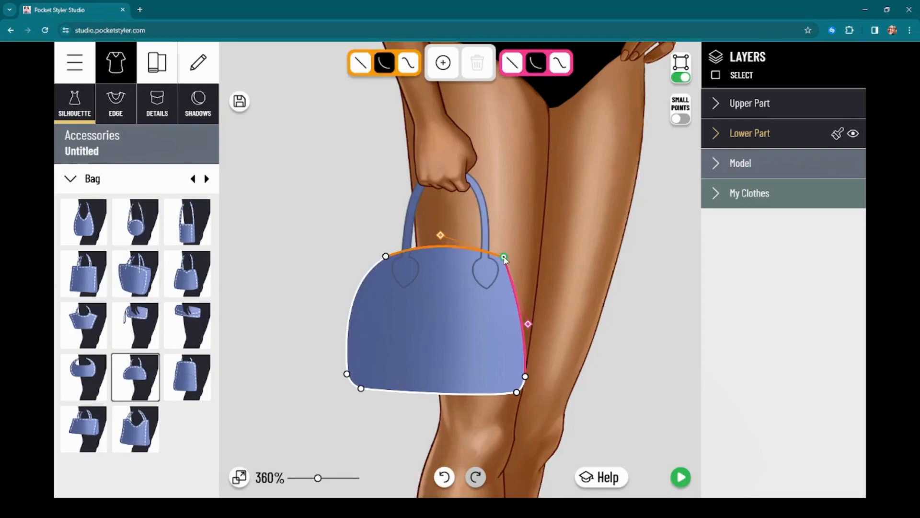
left_click_drag(526, 377, 527, 380)
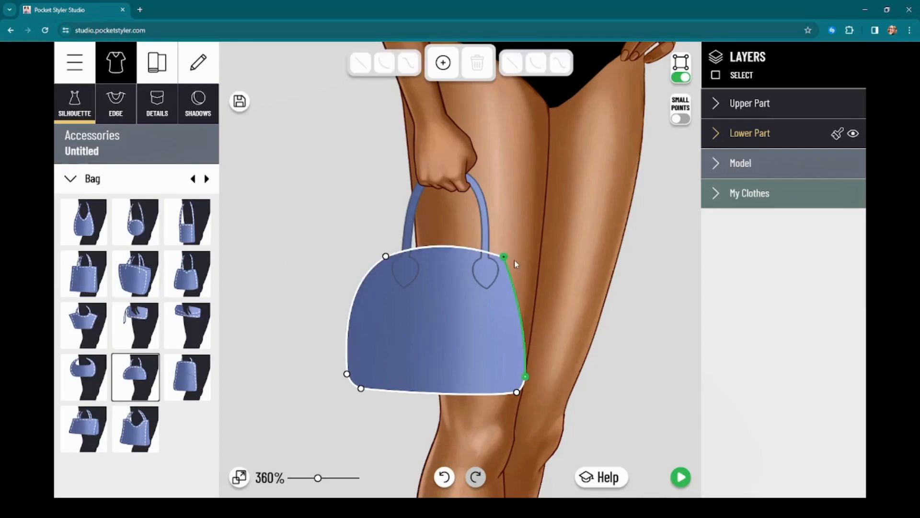
left_click(557, 353)
Step: Bulge the right side curve of the body outward and move the point at its lower end slightly outward
left_click(526, 378)
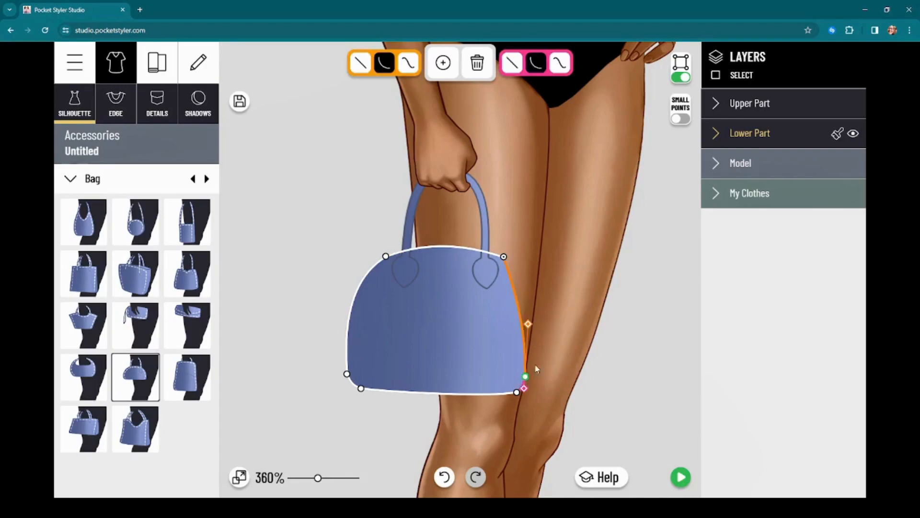
left_click_drag(527, 324, 551, 285)
left_click(526, 376)
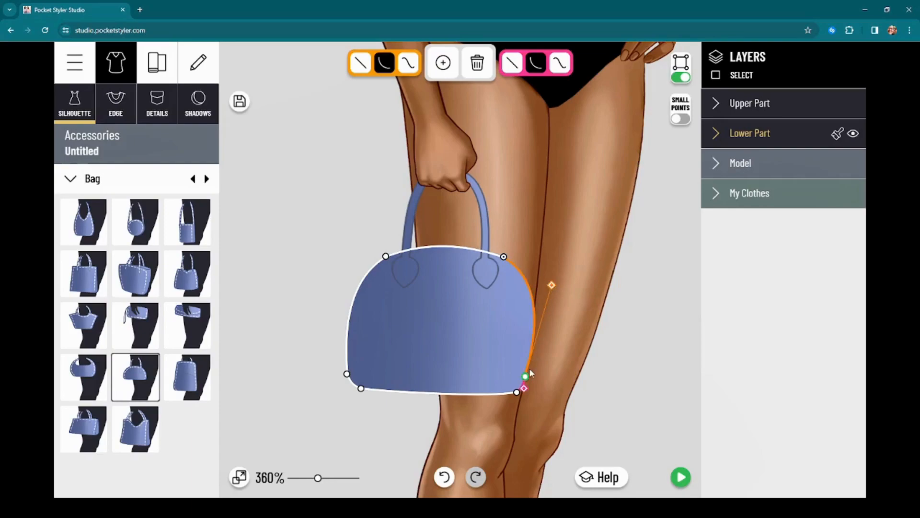
left_click_drag(527, 377, 534, 376)
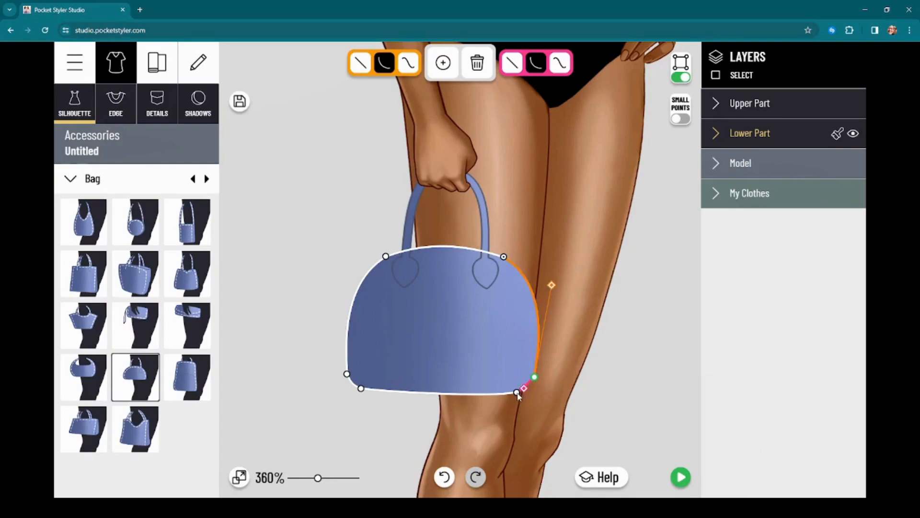
Step: Move the bottom right corner points of the body outward and smooth the curves around that corner
scroll(577, 352, "up", 5)
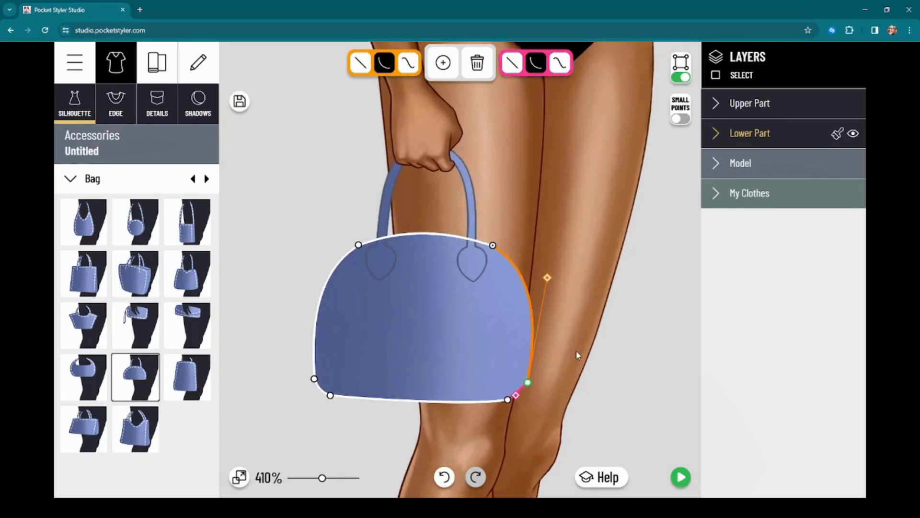
left_click_drag(528, 359, 545, 352)
mouse_move(567, 385)
left_mouse_down()
mouse_move(578, 356)
mouse_move(572, 378)
left_mouse_up()
left_click_drag(550, 345, 531, 369)
left_click(484, 176)
left_click_drag(484, 176, 484, 176)
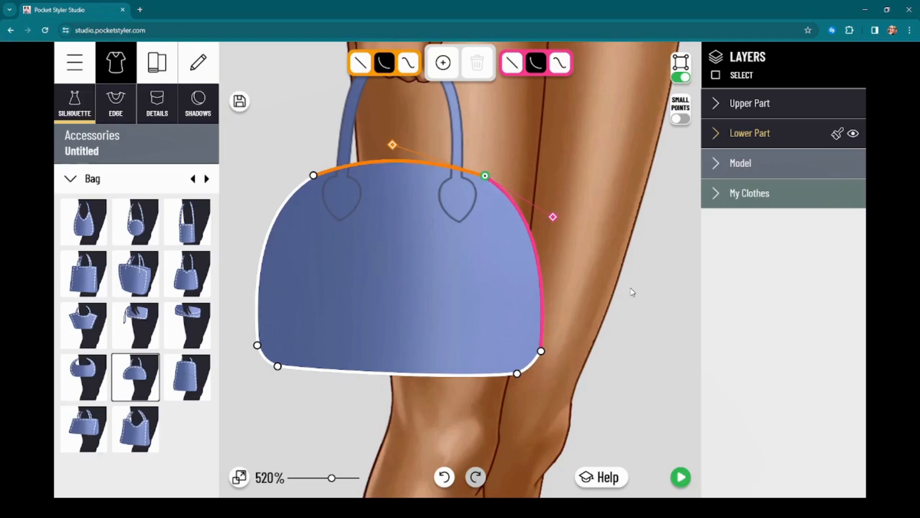
Step: Add points at the body's bottom right corner and pull one up inside the body, near the upper right point, as a side seam
left_click(631, 311)
scroll(606, 249, "down", 5)
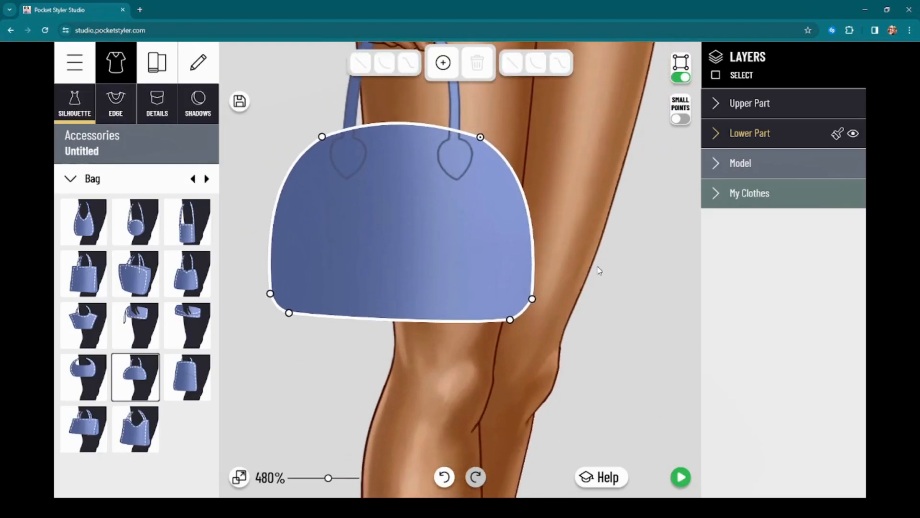
left_click_drag(595, 258, 589, 317)
left_click(507, 238)
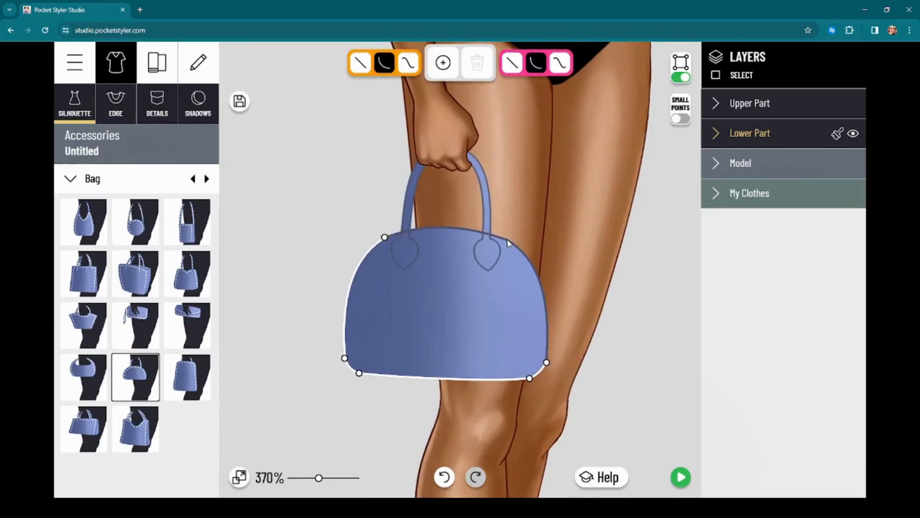
scroll(587, 328, "up", 8)
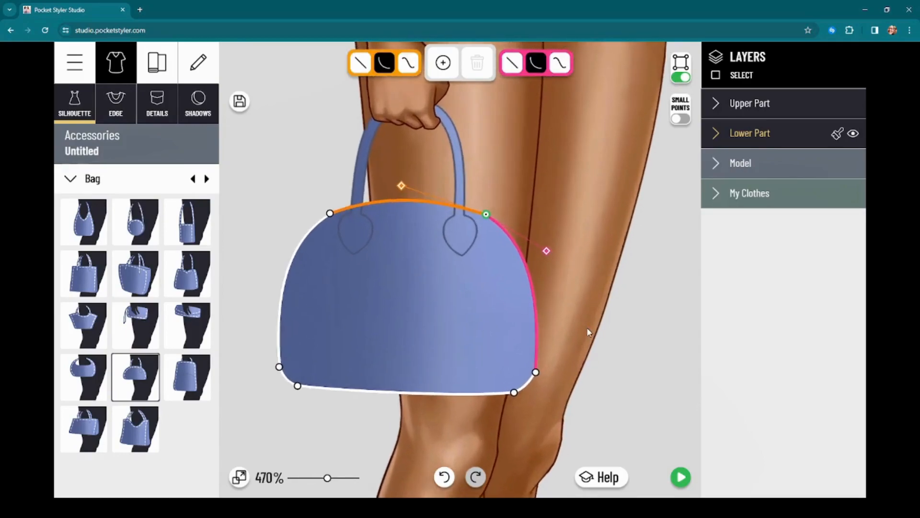
scroll(589, 331, "up", 1)
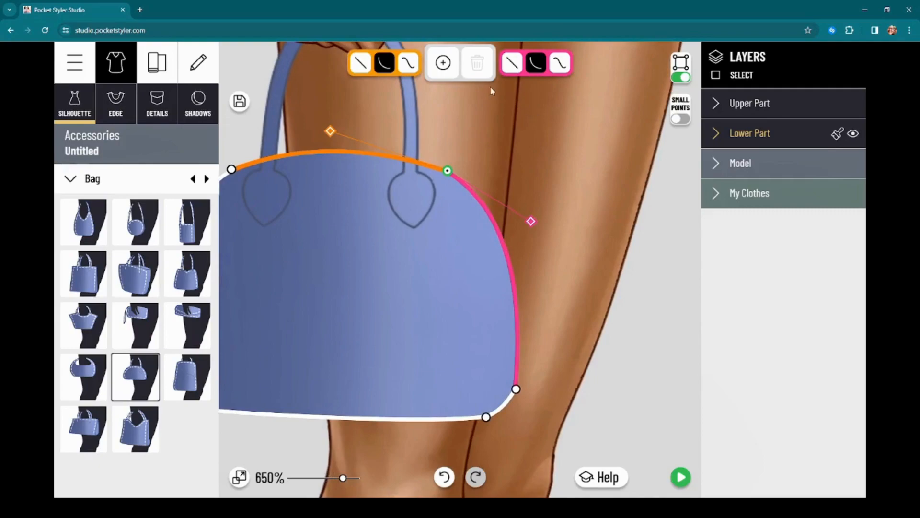
left_click(442, 63)
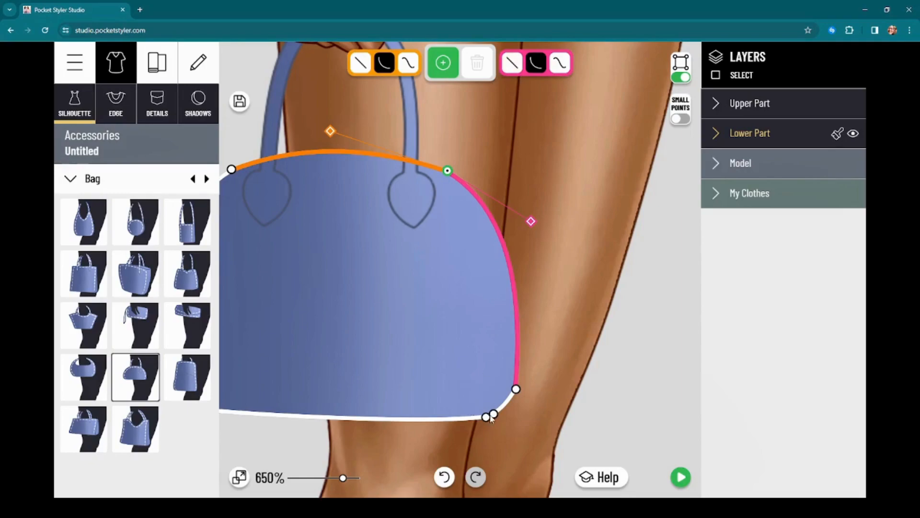
left_click(493, 415)
left_click(498, 414)
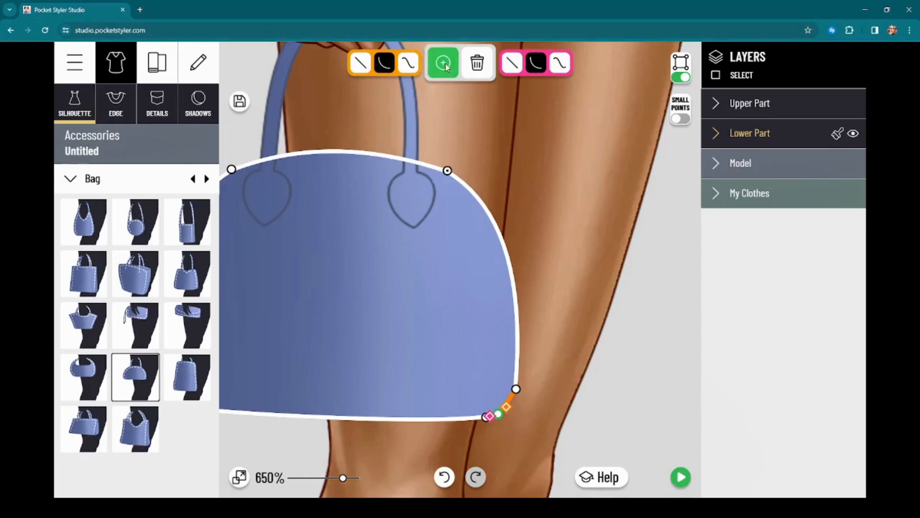
left_click(444, 64)
left_click_drag(494, 415, 453, 205)
Step: Close the seam's gap by moving its lower points together at the bottom corner, and shift its upper end closer to the top edge
left_click(495, 416)
left_click_drag(495, 416, 487, 417)
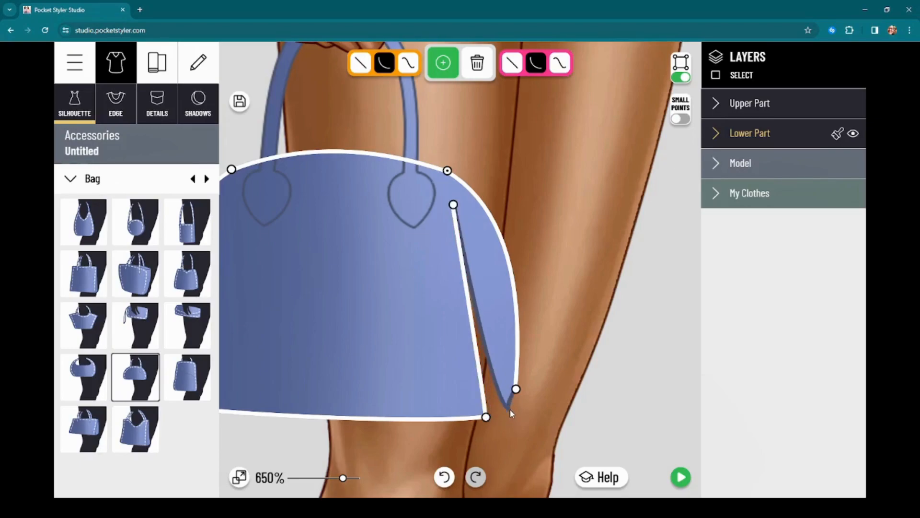
mouse_move(487, 417)
left_mouse_down()
mouse_move(519, 399)
mouse_move(500, 410)
left_mouse_up()
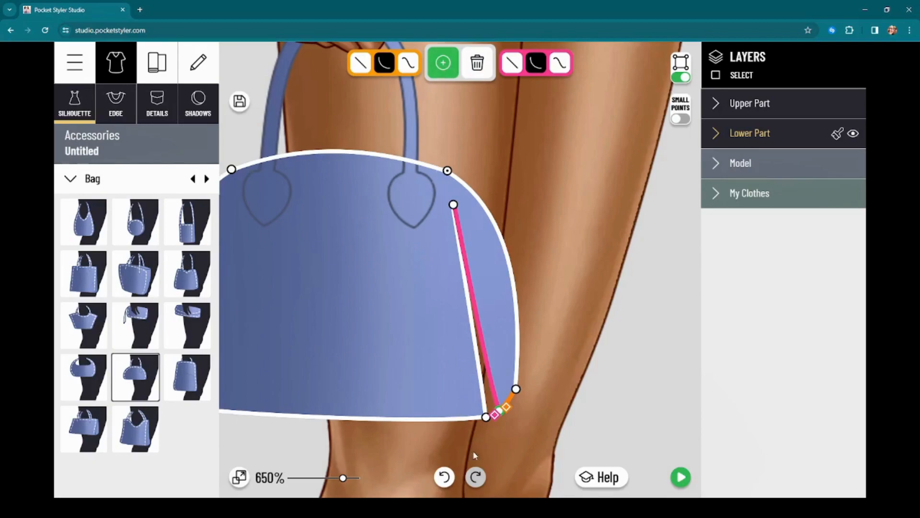
left_click_drag(500, 410, 483, 419)
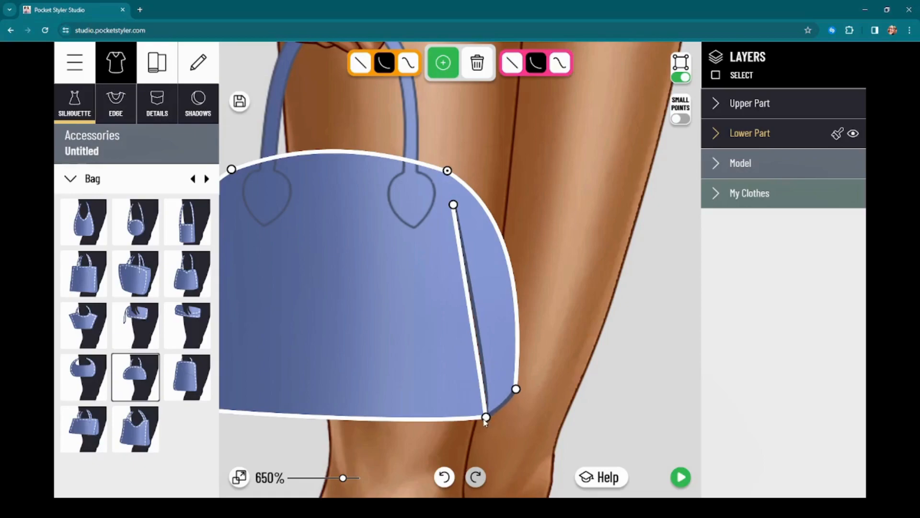
mouse_move(452, 205)
left_mouse_down()
mouse_move(433, 182)
mouse_move(452, 207)
mouse_move(446, 195)
left_mouse_up()
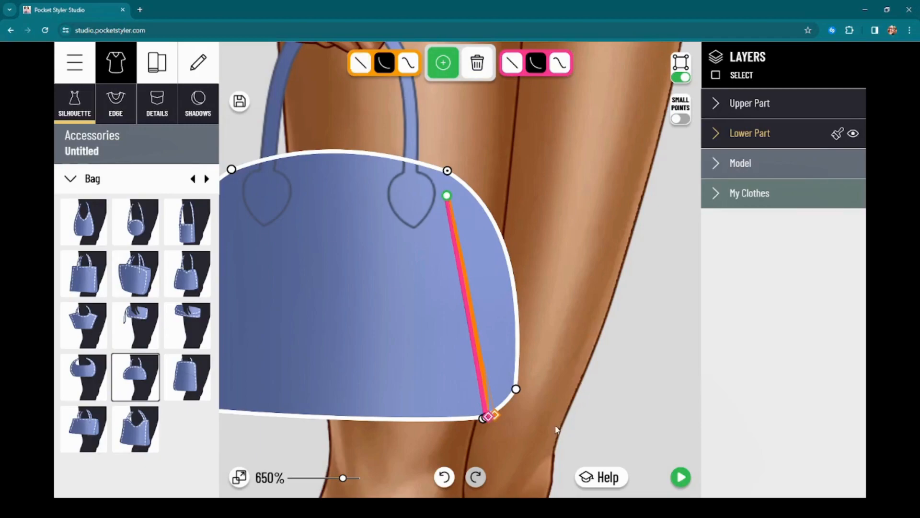
Step: Bend both edges of the side seam into one matching outward curve, adjust its upper end, and preview the bag on the model
left_click_drag(487, 418, 491, 281)
left_click(446, 200)
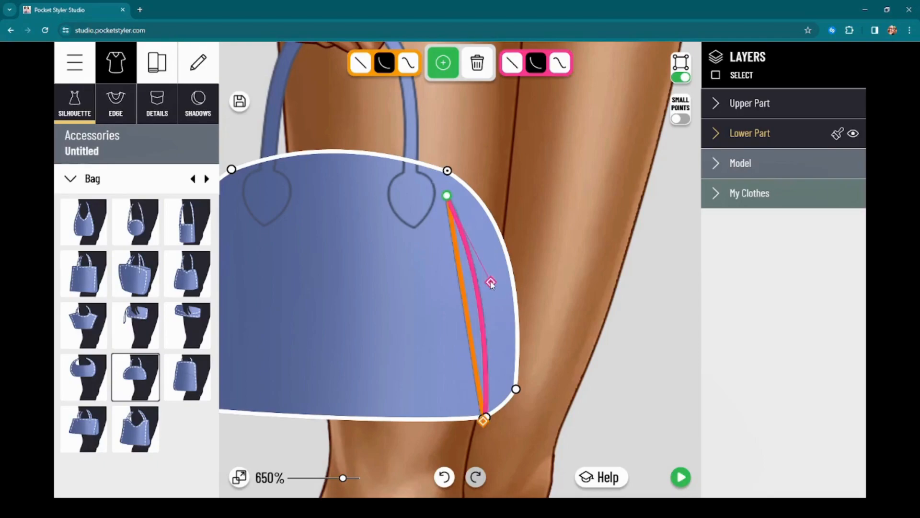
left_click(486, 418)
left_click(455, 243)
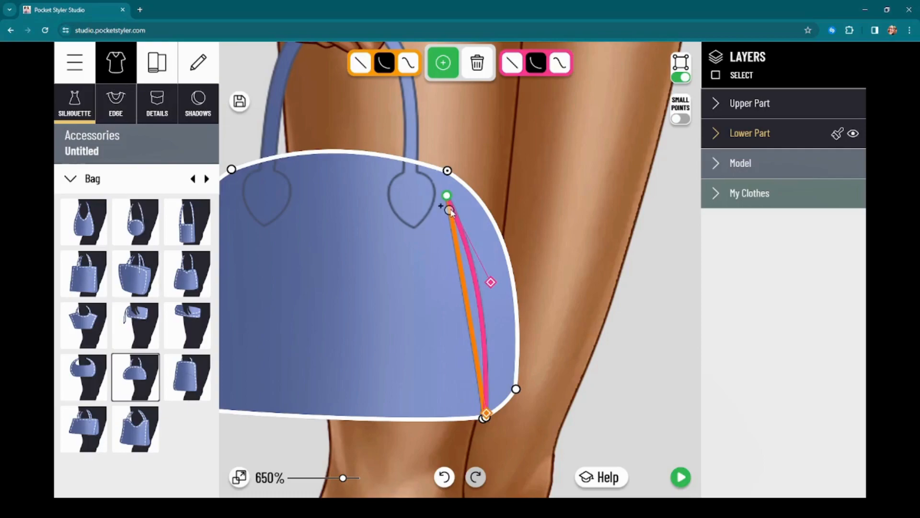
left_click(484, 414)
left_click_drag(485, 285, 471, 336)
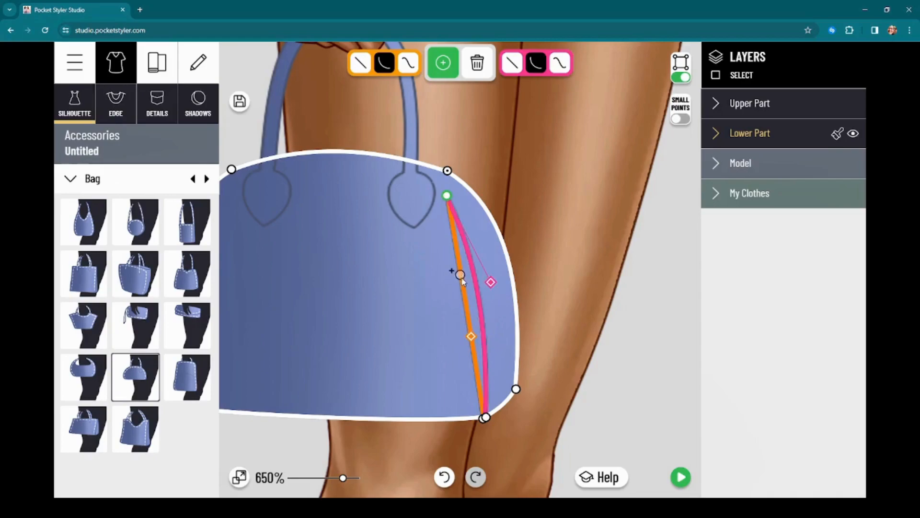
left_click(473, 335)
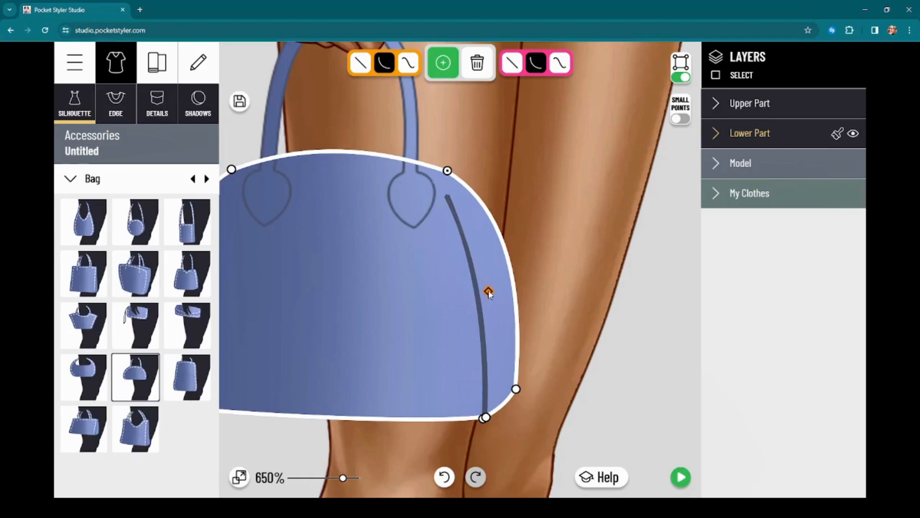
left_click_drag(489, 289, 490, 290)
left_click_drag(447, 195, 448, 200)
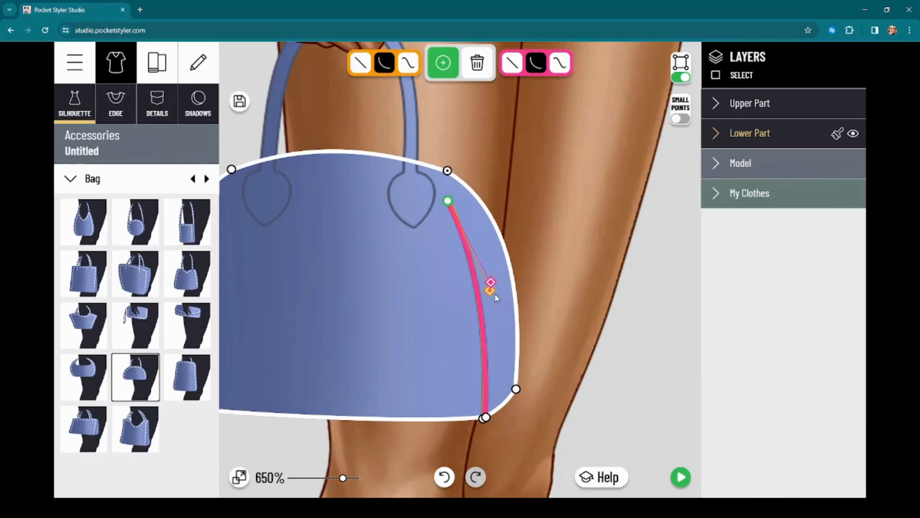
left_click(684, 478)
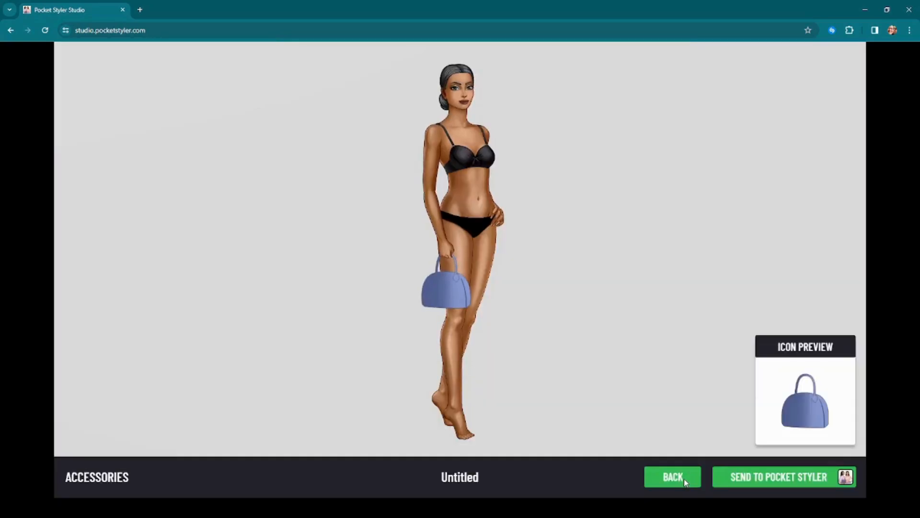
left_click(683, 479)
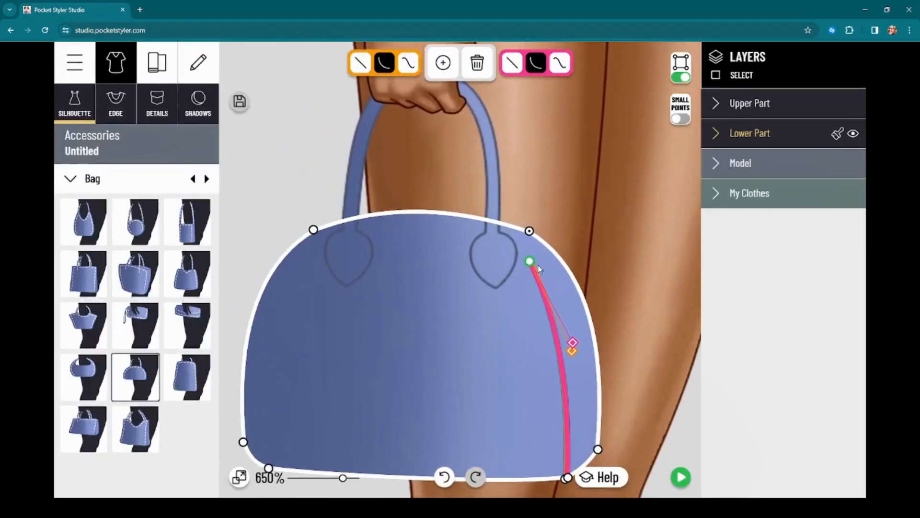
Step: Add points at the side seam's upper end and pull one across to the body's upper left as a top seam
left_click(439, 65)
scroll(572, 347, "up", 1)
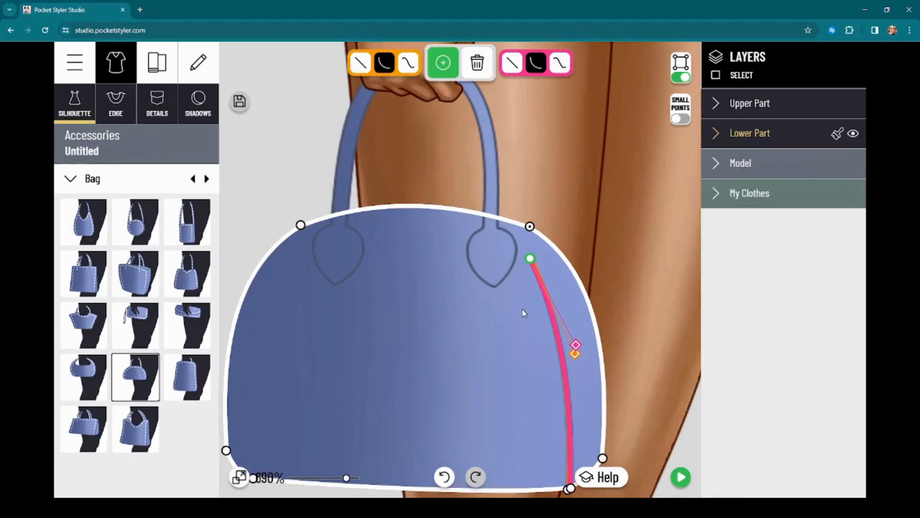
left_click(531, 268)
left_click_drag(533, 267, 505, 239)
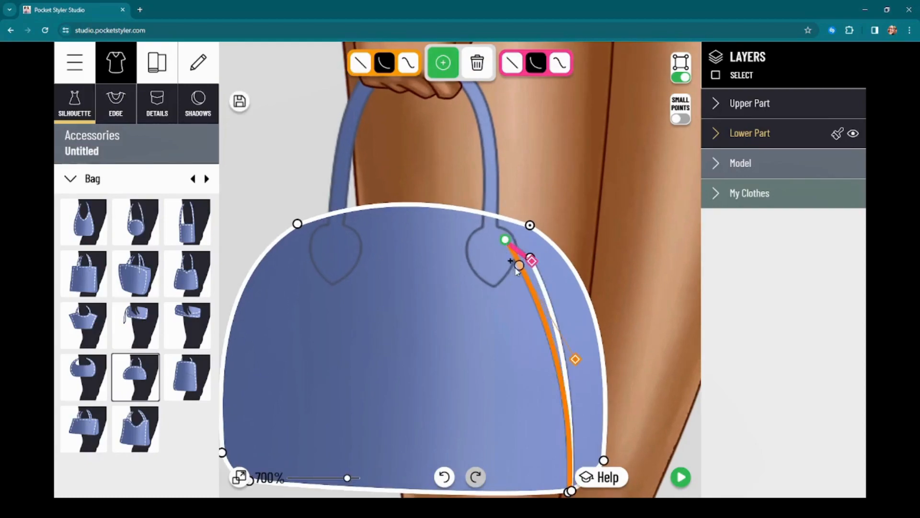
left_click(530, 257)
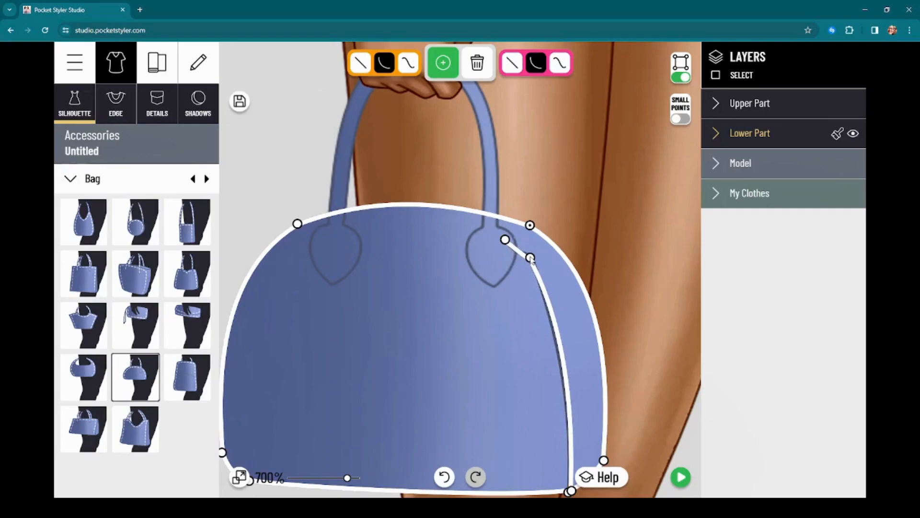
left_click(530, 258)
left_click_drag(506, 240, 297, 236)
Step: Bend both edges of the top seam into one matching curve that arches upward near the right handle base
left_click_drag(510, 251, 505, 225)
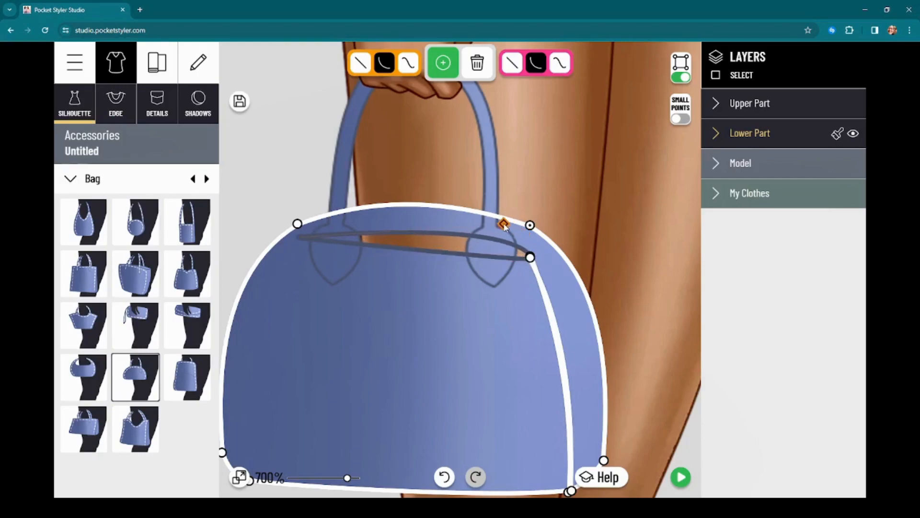
left_click(531, 259)
left_click_drag(532, 262, 508, 226)
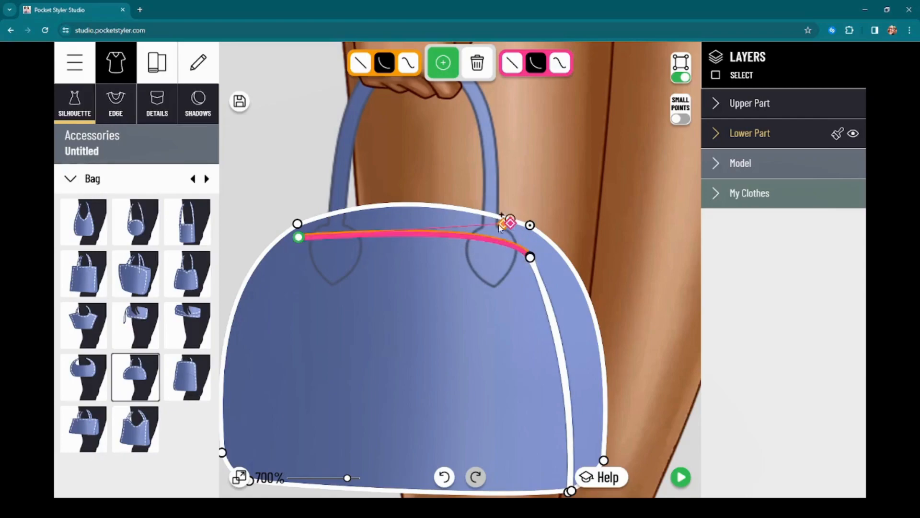
Step: Add a point midway along the top seam's upper edge and another near its left end, and undo the last change
left_click_drag(305, 238, 395, 224)
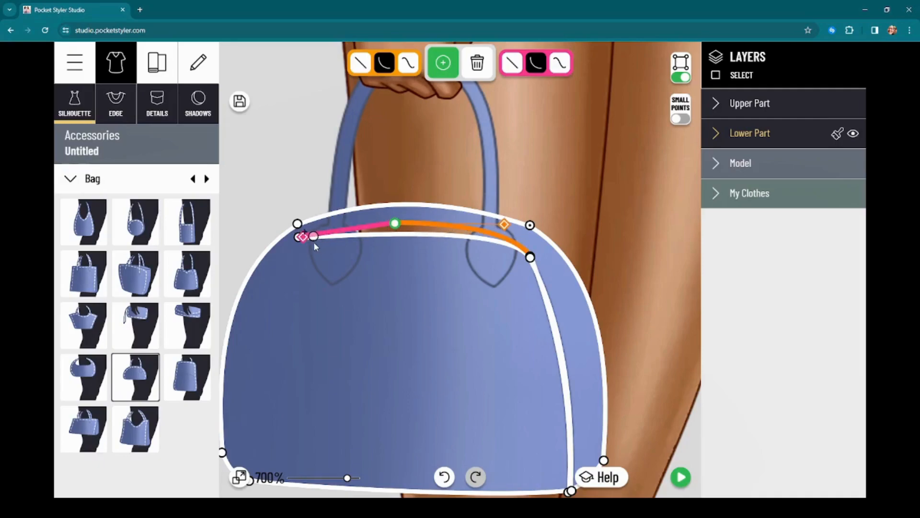
left_click(319, 240)
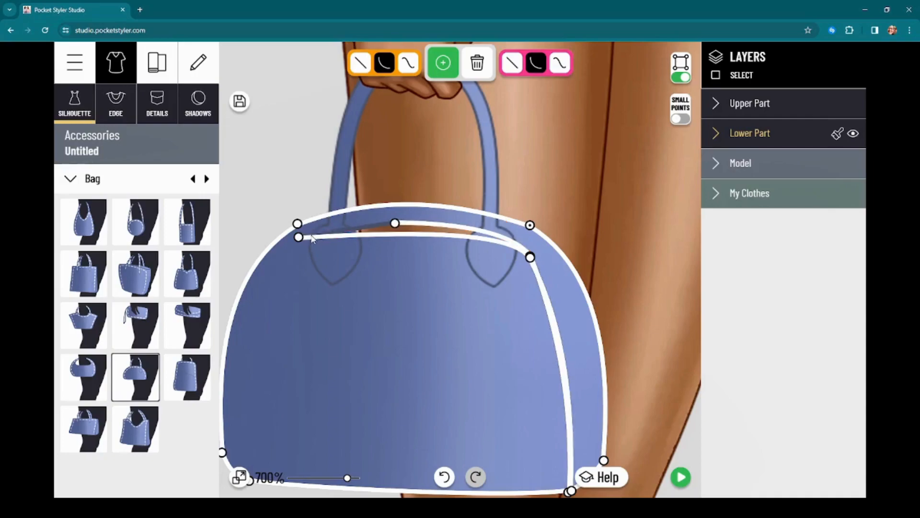
left_click(312, 232)
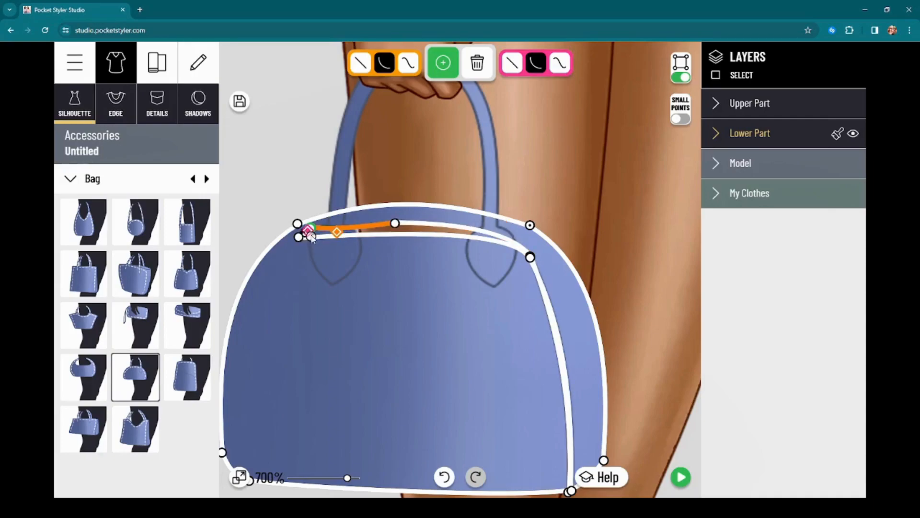
left_click_drag(315, 236, 316, 235)
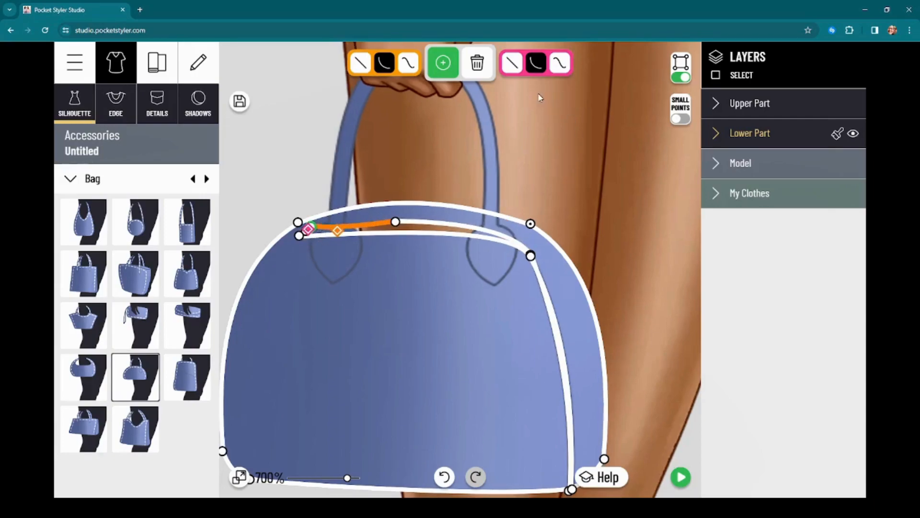
left_click(446, 478)
Step: Add points near the top seam's left end and on the body's outline beside it, and delete the extra point between them
scroll(290, 218, "up", 3)
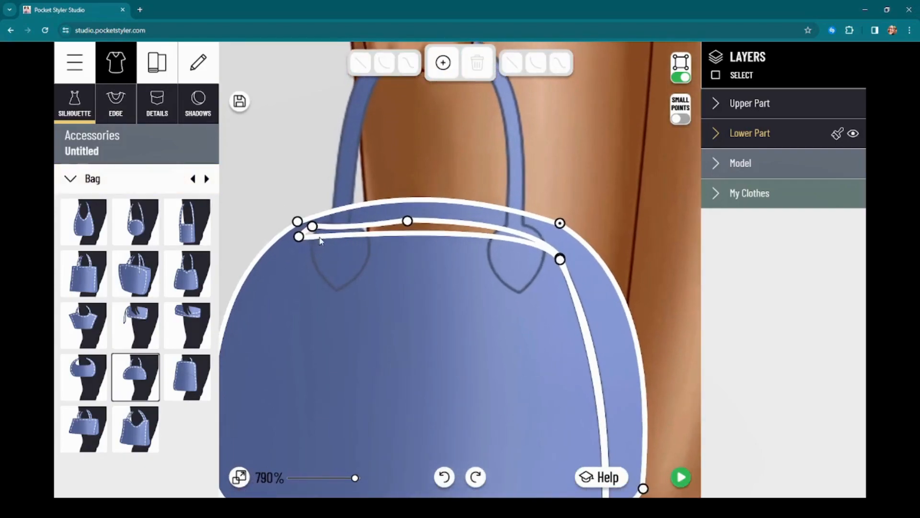
scroll(316, 216, "up", 1)
left_click(438, 71)
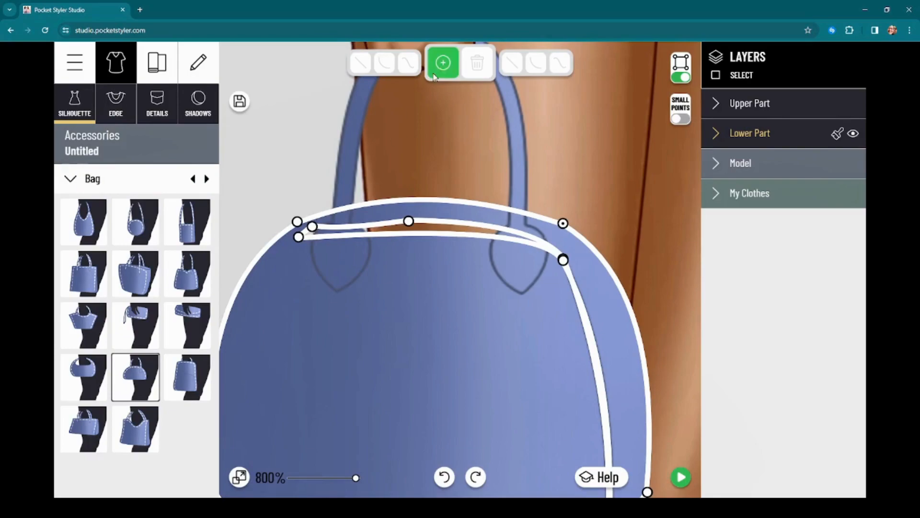
left_click(323, 241)
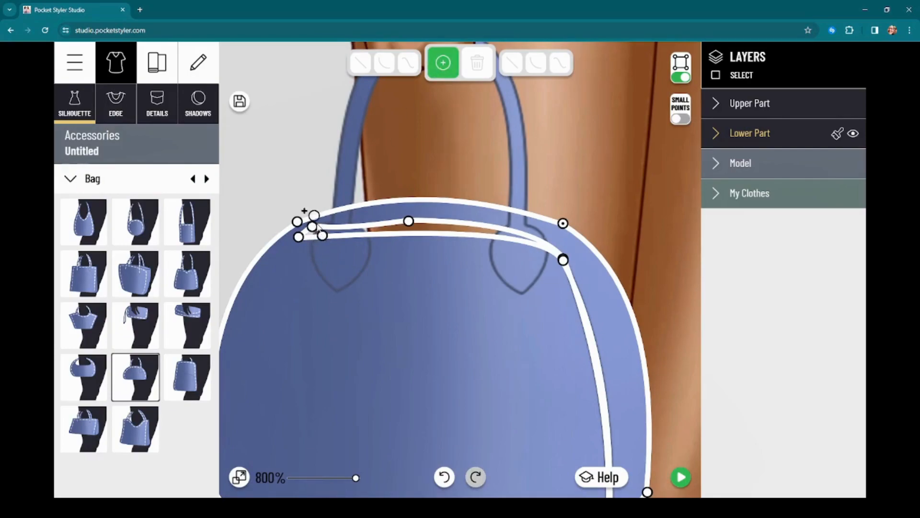
left_click(312, 226)
left_click(477, 62)
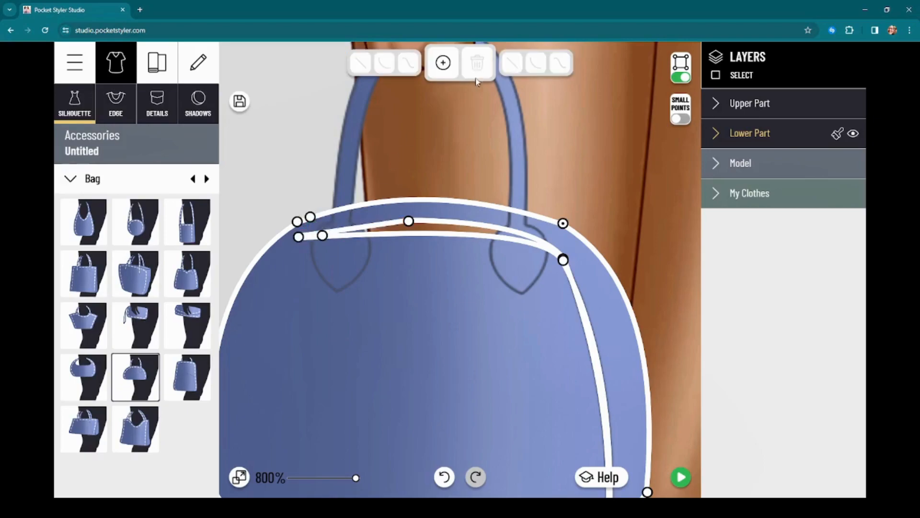
Step: Lower the top seam's middle point onto its other edge and adjust the curves and left end to close the gap
left_click_drag(408, 222, 405, 235)
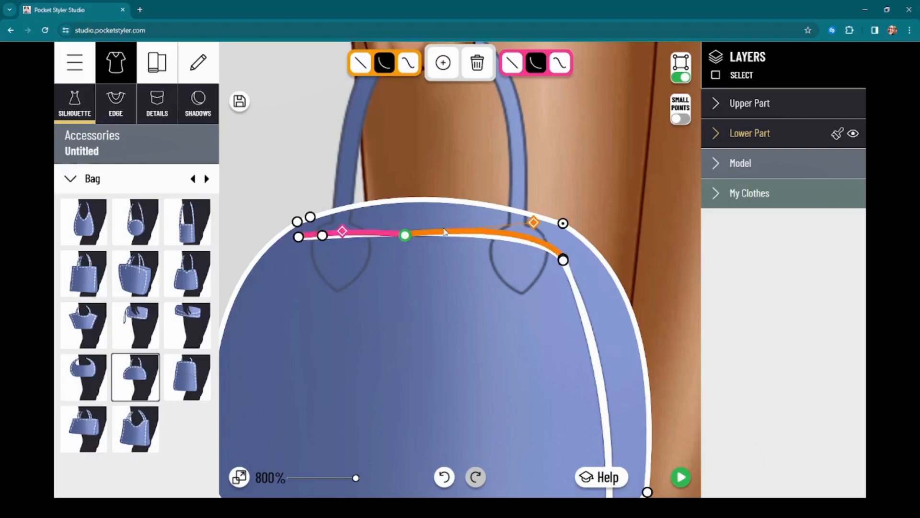
left_click_drag(533, 226, 531, 238)
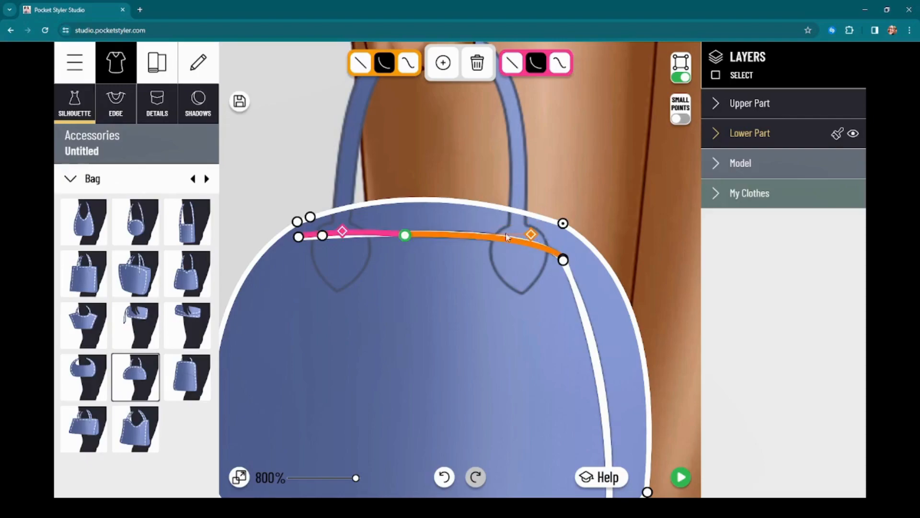
left_click(324, 238)
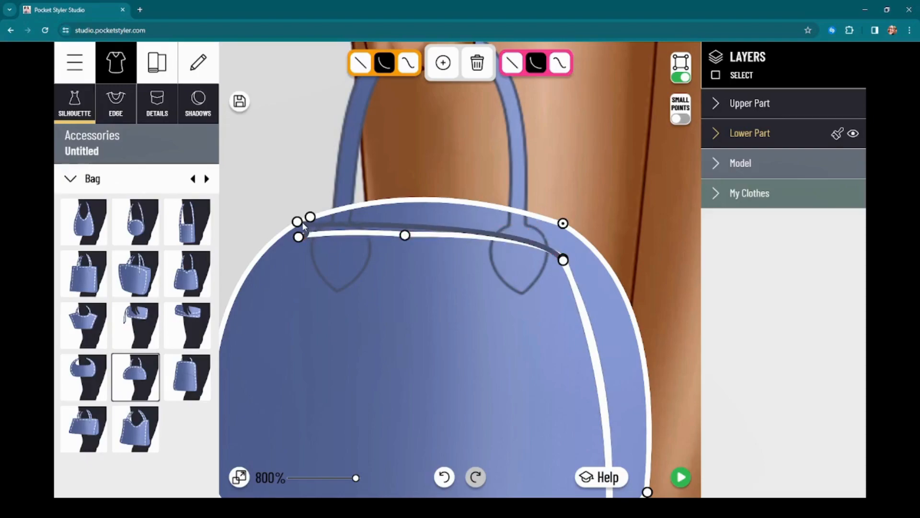
left_click(313, 235)
left_click(318, 229)
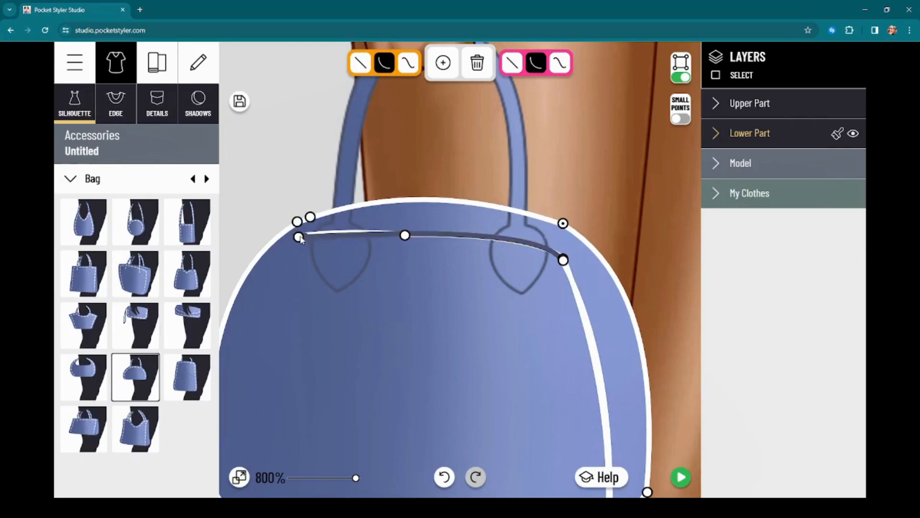
mouse_move(308, 224)
left_mouse_down()
mouse_move(303, 234)
mouse_move(291, 223)
left_mouse_up()
left_click_drag(537, 228, 557, 233)
Step: Bring the end points of both top seam edges together at the seam's left end
left_click(443, 62)
left_click(299, 237)
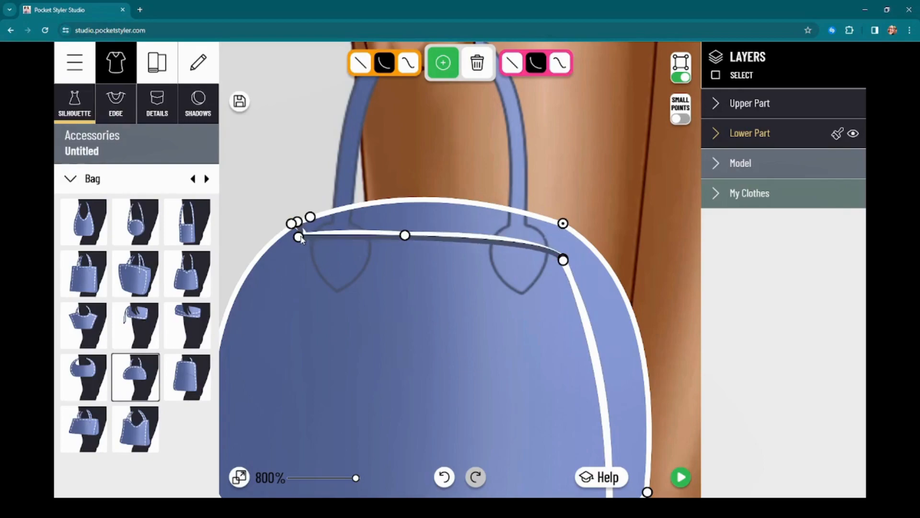
left_click(299, 237)
left_click(298, 234)
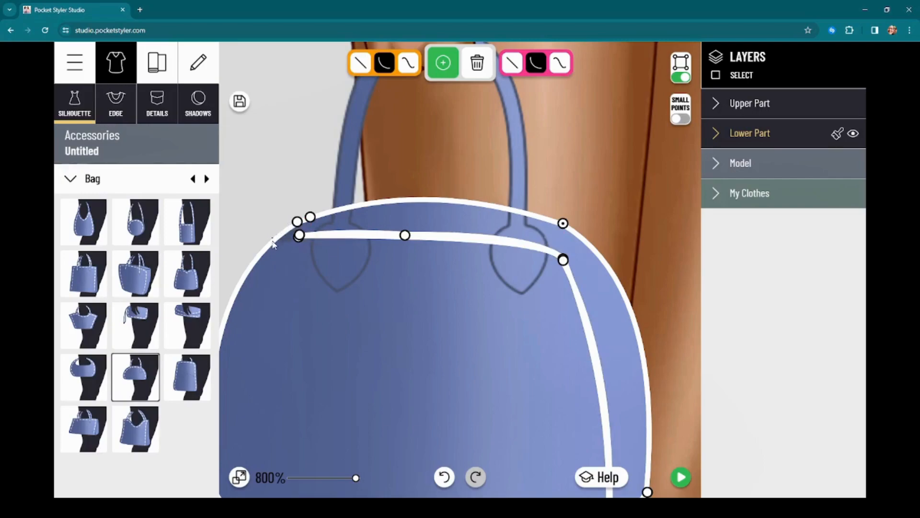
Step: Extend the top seam's left end with a point on the body's left outline and preview the bag on the model
left_click(281, 240)
left_click(294, 234)
left_click(298, 231)
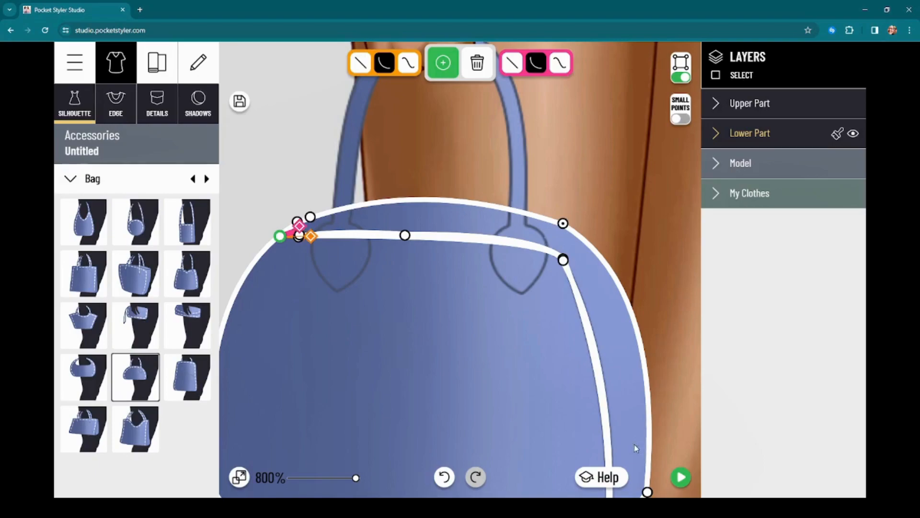
left_click(684, 478)
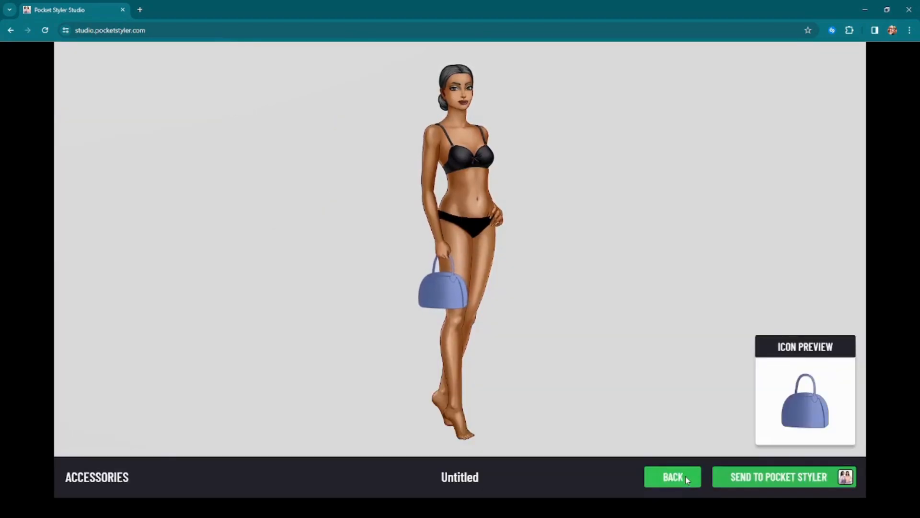
left_click(686, 476)
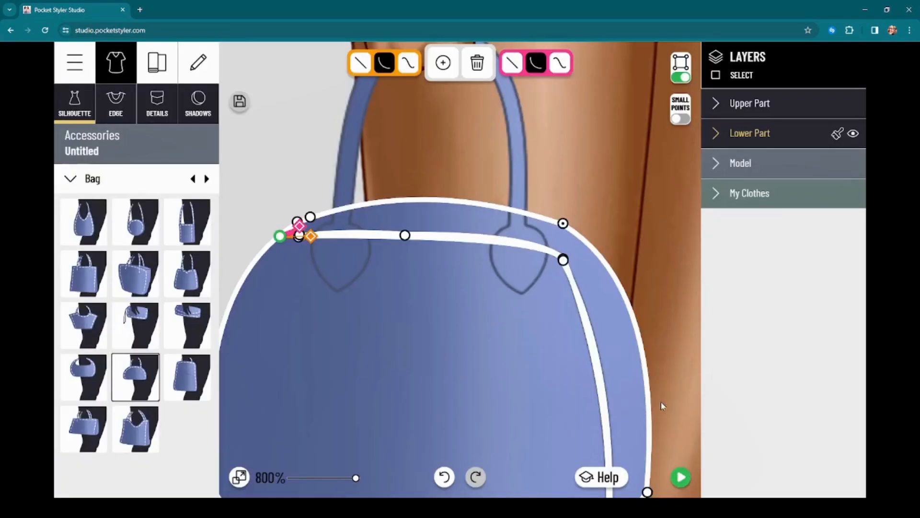
Step: Flatten the body's top edge, move its upper right point slightly outward and down, and preview the bag on the model
left_click(310, 219)
left_click_drag(426, 178, 577, 235)
left_click(681, 477)
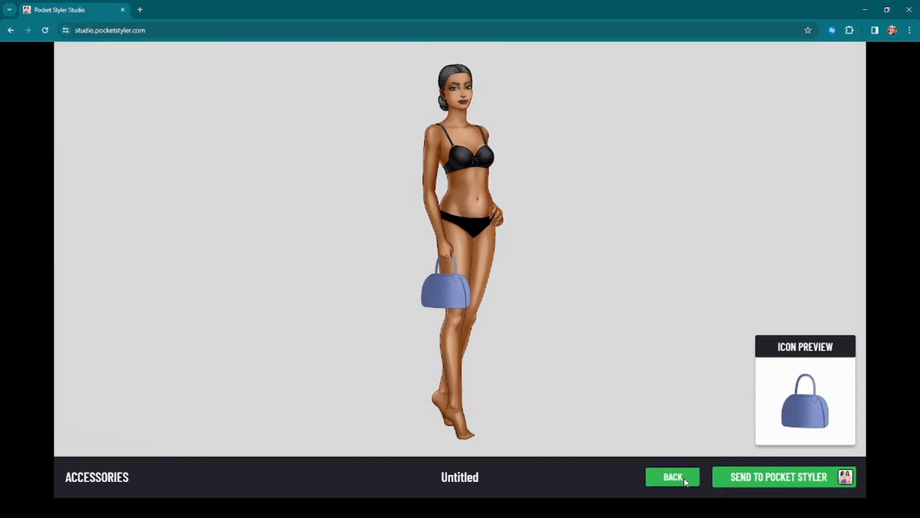
left_click(684, 478)
Step: Set the fabric color of the Lower Part to grey 989AA2
left_click(765, 134)
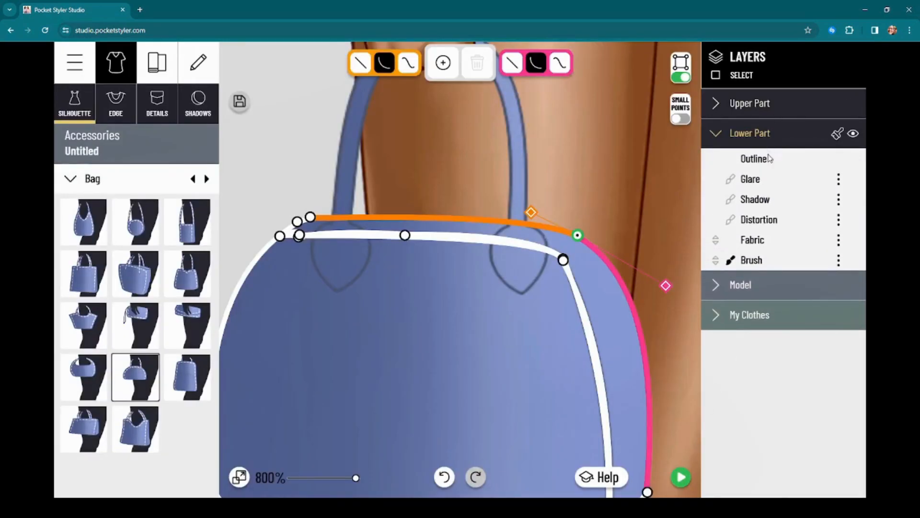
left_click(755, 199)
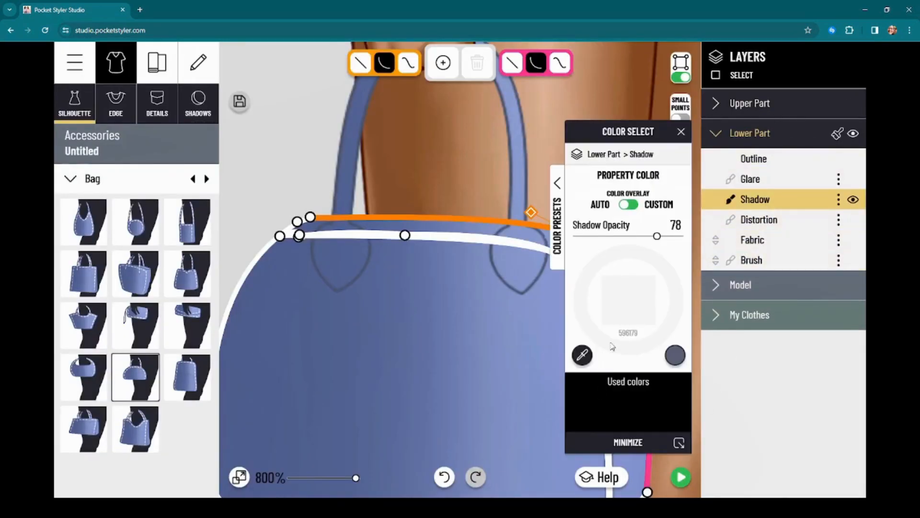
left_click(766, 240)
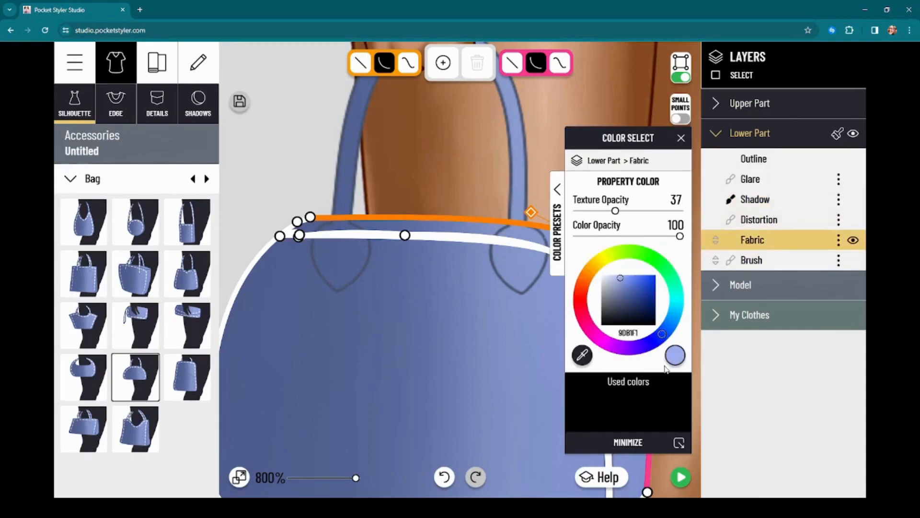
left_click(625, 275)
left_click_drag(628, 274, 606, 293)
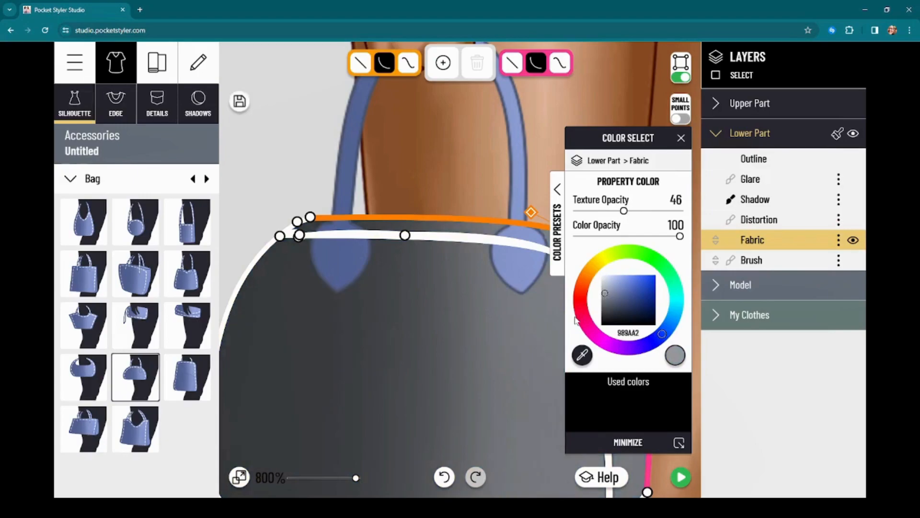
Step: Set the Lower Part's shadow to the custom color white FFFFFF and preview the bag on the model
left_click(762, 199)
left_click(580, 398)
left_click_drag(604, 293, 598, 273)
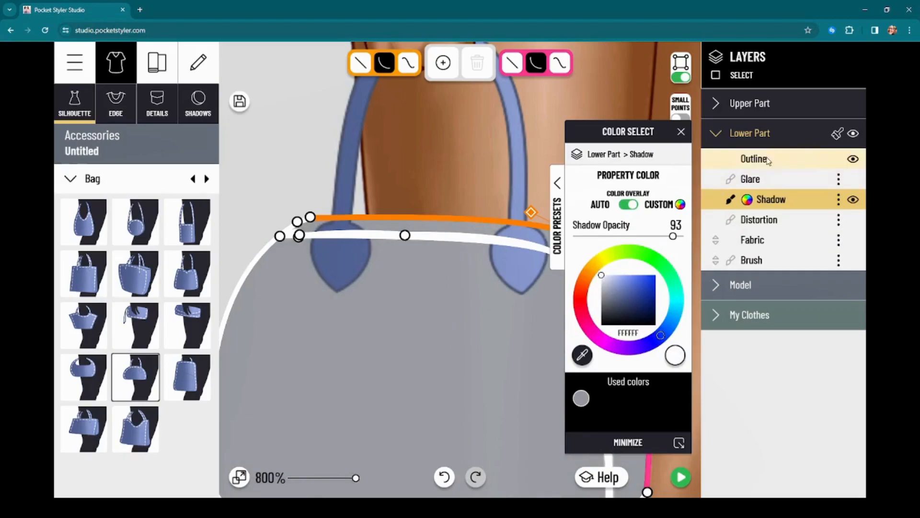
left_click(681, 476)
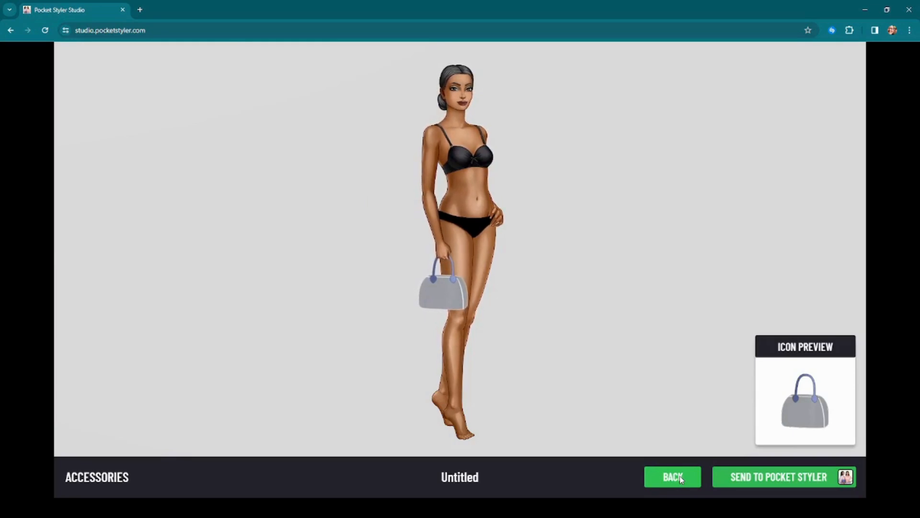
left_click(672, 477)
Step: Refine the curve running from the body's upper right point down its right side, and preview the bag on the model
scroll(586, 272, "down", 2)
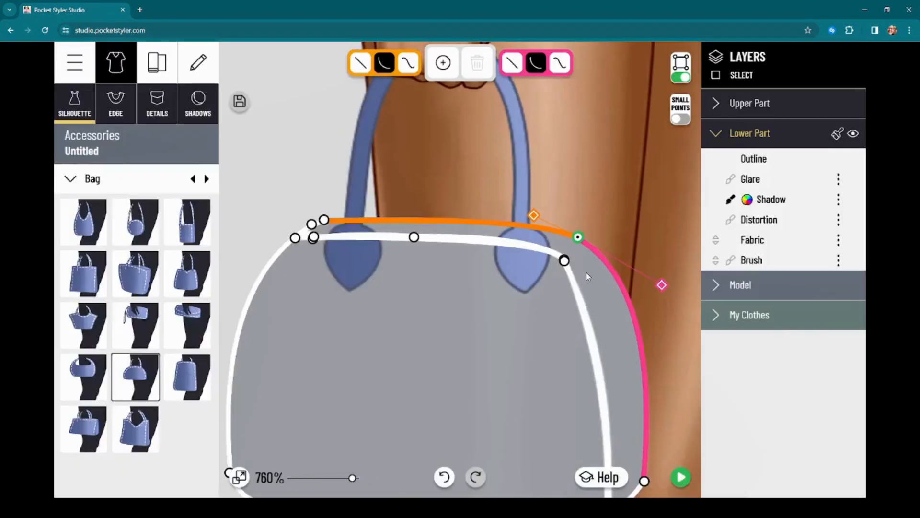
scroll(589, 256, "down", 1)
left_click(589, 247)
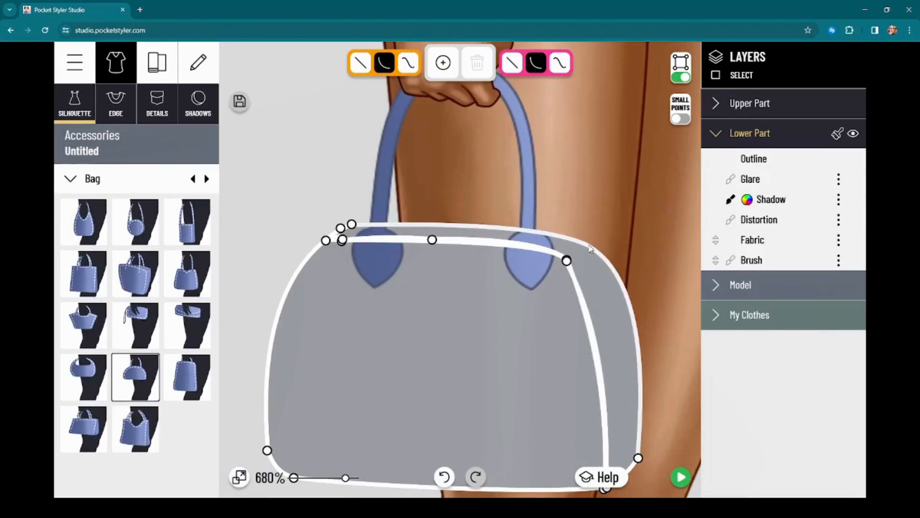
left_click(589, 246)
left_click_drag(653, 283, 633, 290)
left_click_drag(673, 383, 657, 301)
left_click(685, 484)
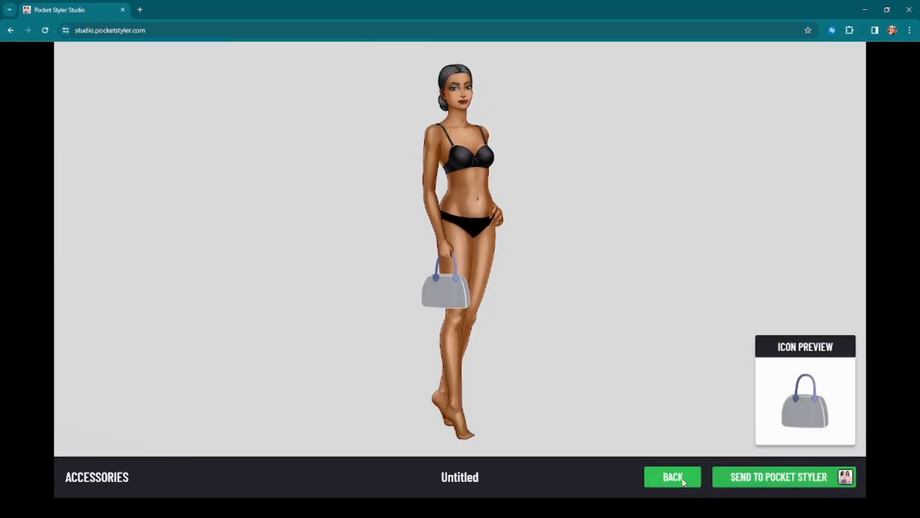
left_click(672, 477)
scroll(556, 323, "down", 4)
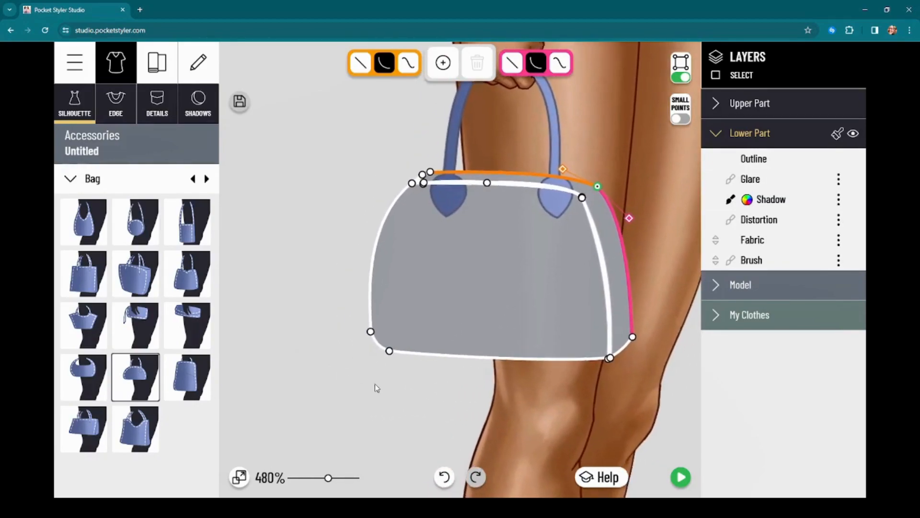
scroll(389, 393, "down", 1)
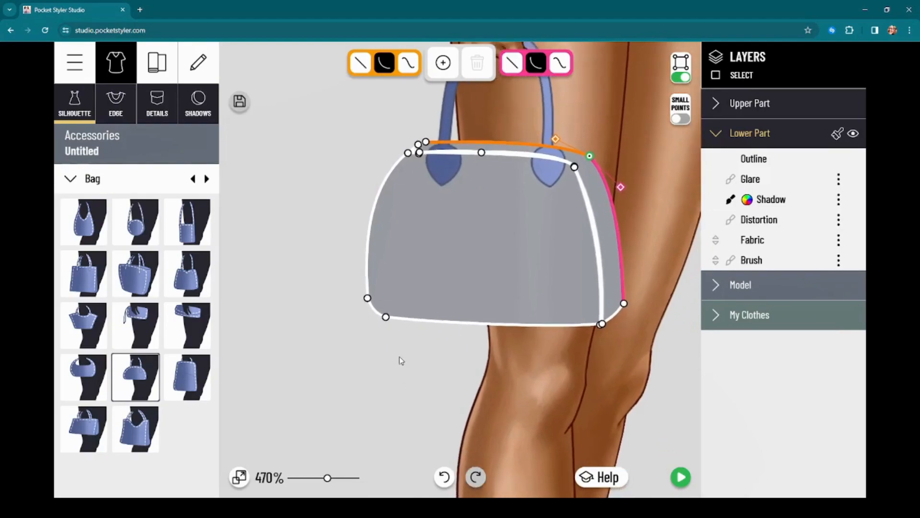
scroll(413, 393, "down", 3)
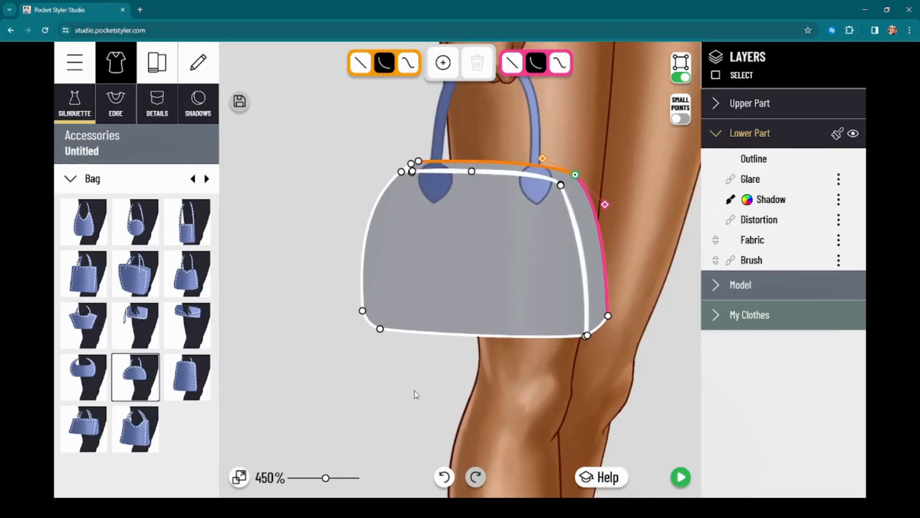
Step: Create a new accessories project from the bag template
left_click(75, 62)
left_click(124, 112)
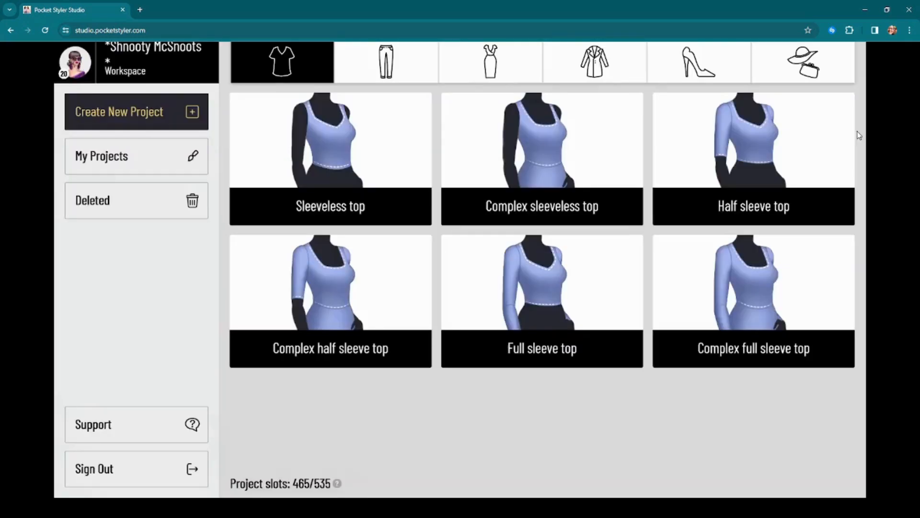
left_click(814, 67)
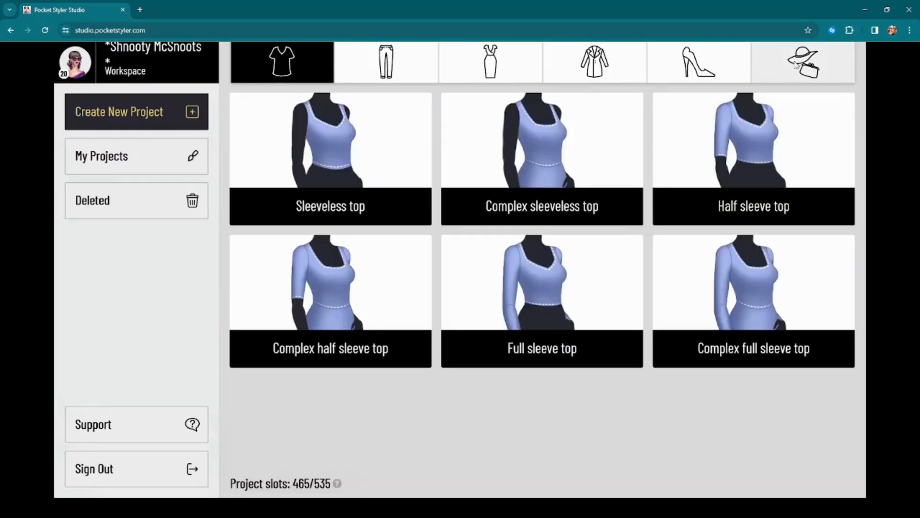
left_click(751, 283)
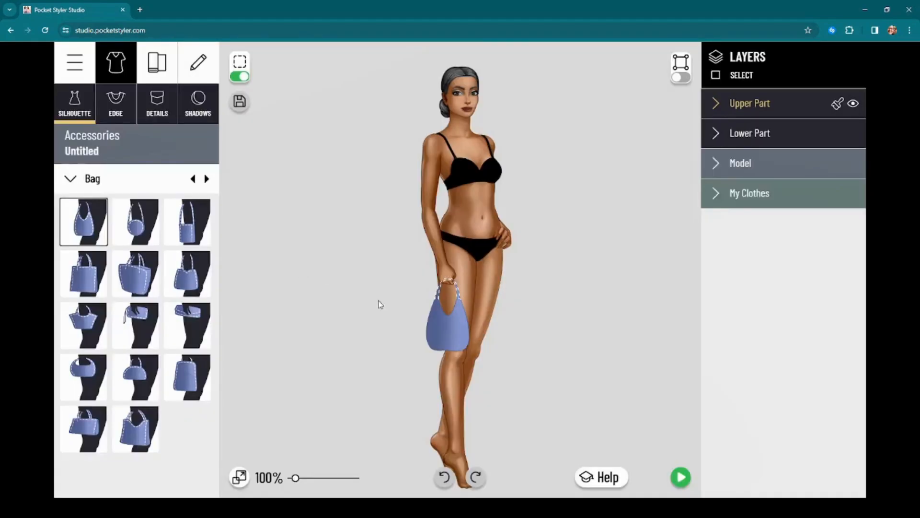
Step: Hide the Model layer and frame the bag close up
left_click_drag(399, 315, 405, 241)
scroll(388, 271, "up", 2)
left_click_drag(464, 276, 389, 283)
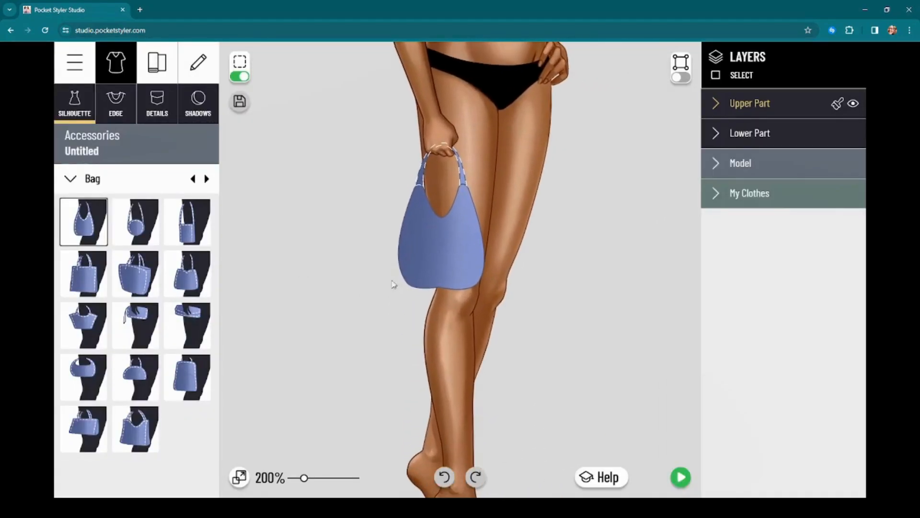
left_click(853, 163)
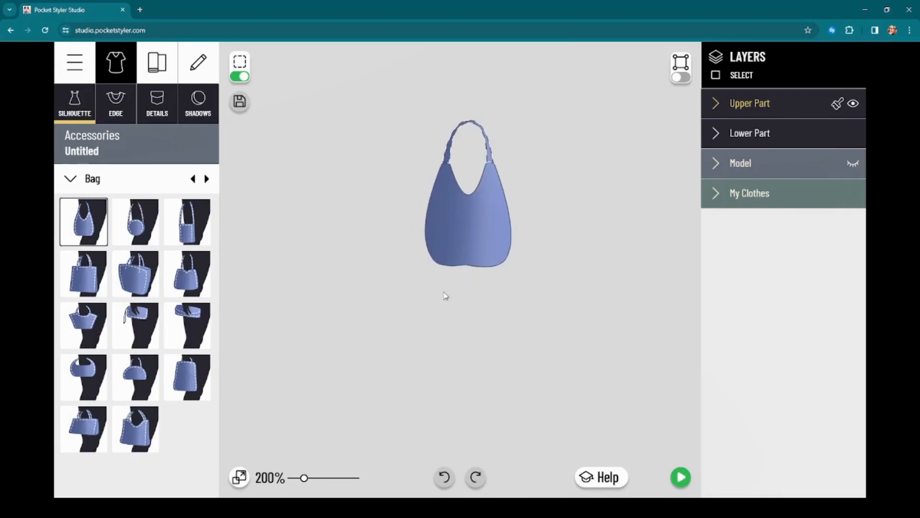
left_click_drag(459, 278, 498, 329)
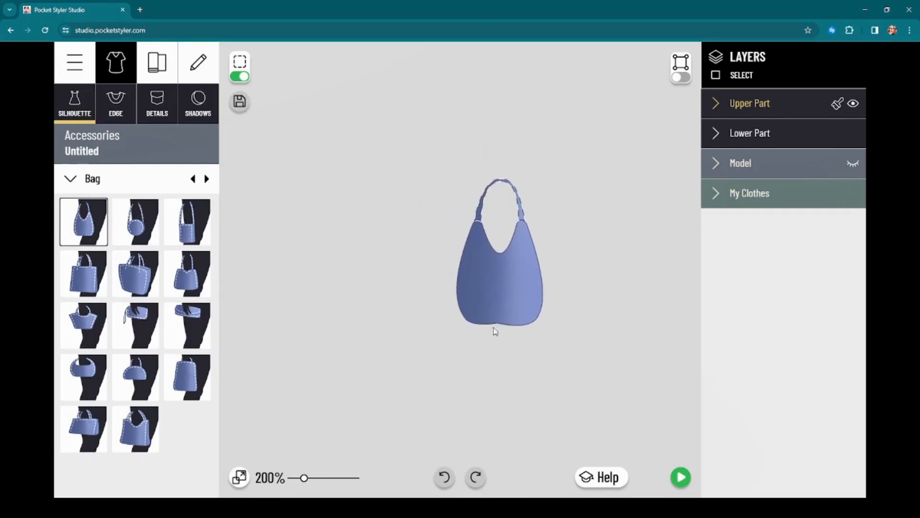
scroll(501, 374, "up", 1)
Step: Try the bag silhouettes one after another to compare their body shapes and handles
left_click(132, 231)
left_click(184, 230)
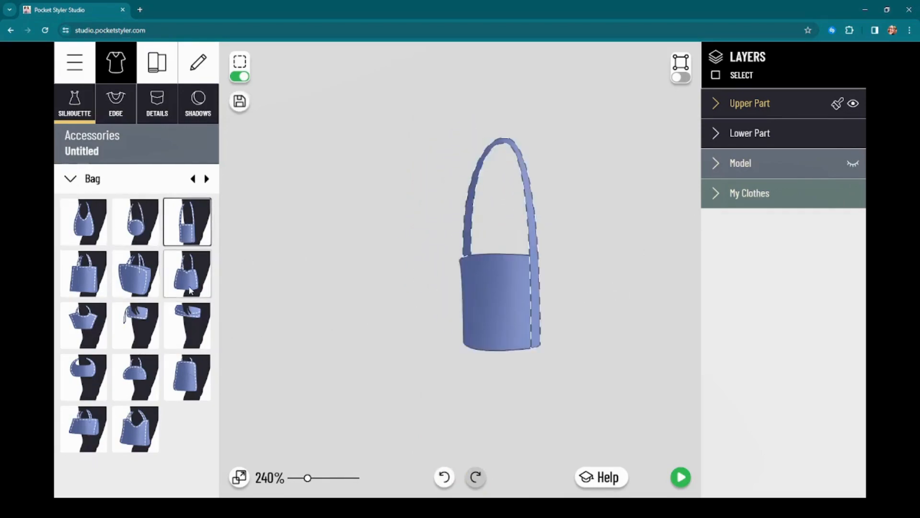
left_click(185, 275)
left_click(139, 280)
left_click(98, 281)
left_click(94, 327)
left_click(137, 326)
left_click(139, 372)
left_click(94, 377)
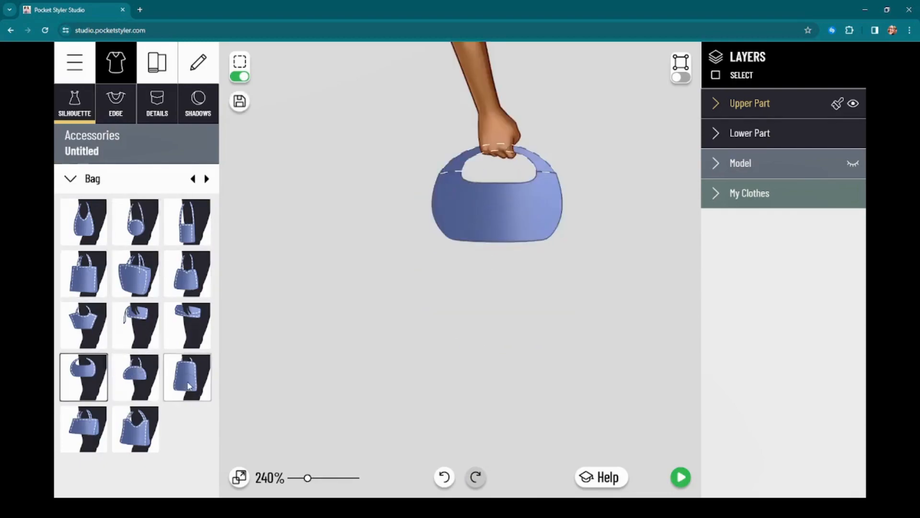
left_click(189, 382)
left_click(138, 422)
left_click(91, 422)
left_click_drag(398, 295, 366, 327)
scroll(372, 360, "up", 1)
scroll(381, 332, "up", 5)
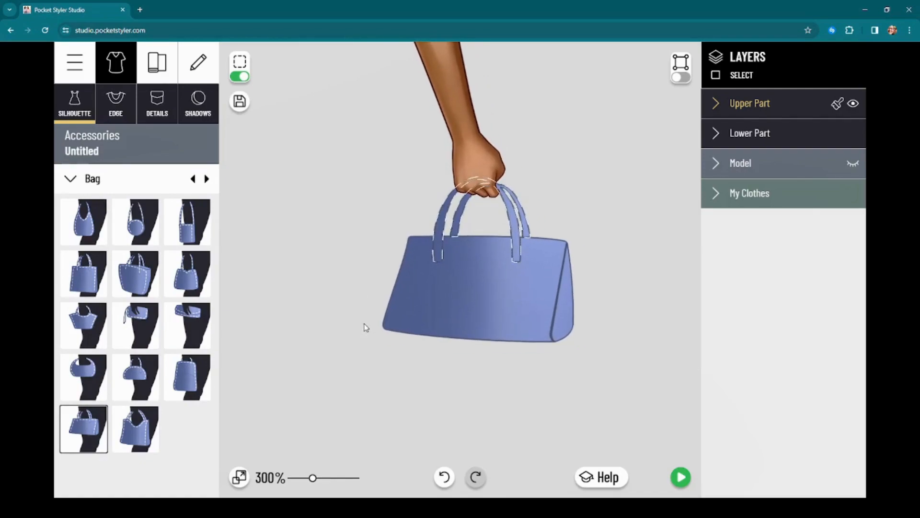
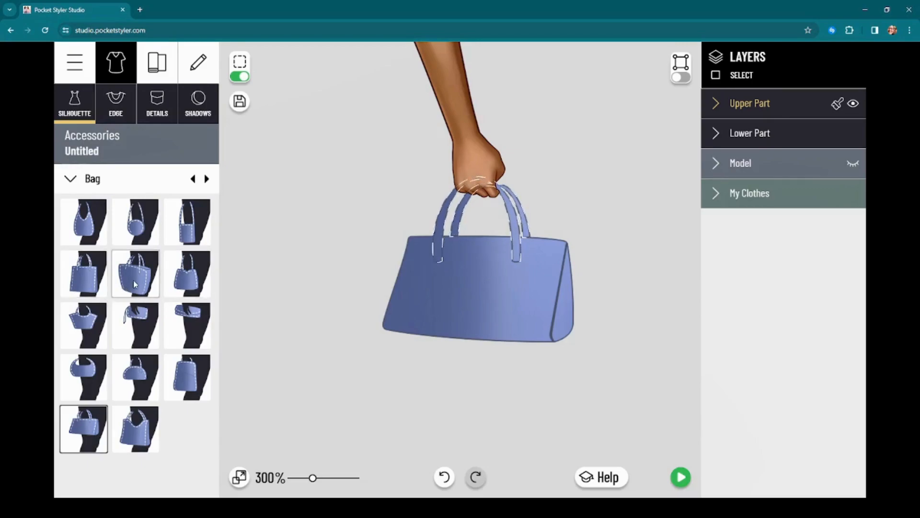
Step: Compare the square tote, the trapezoid bag, the scoop-top tote and the wide slanted tote up close
left_click(91, 287)
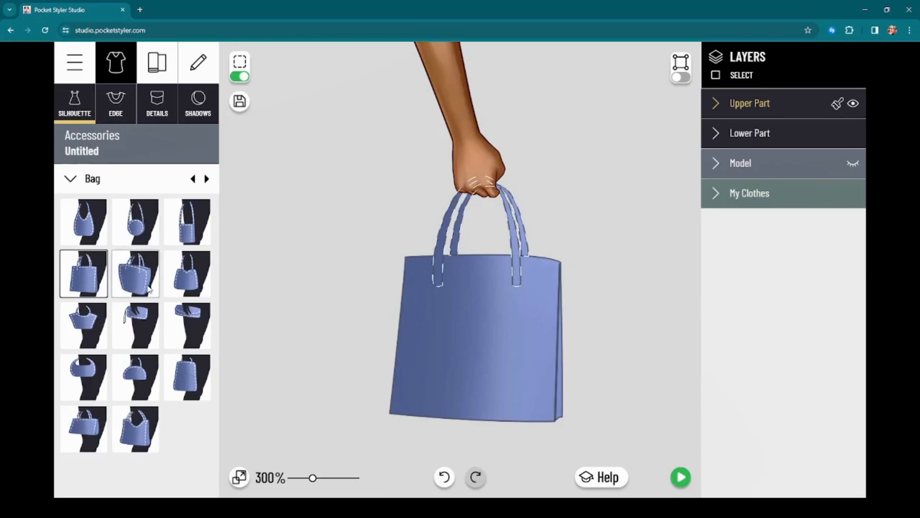
scroll(344, 265, "up", 5)
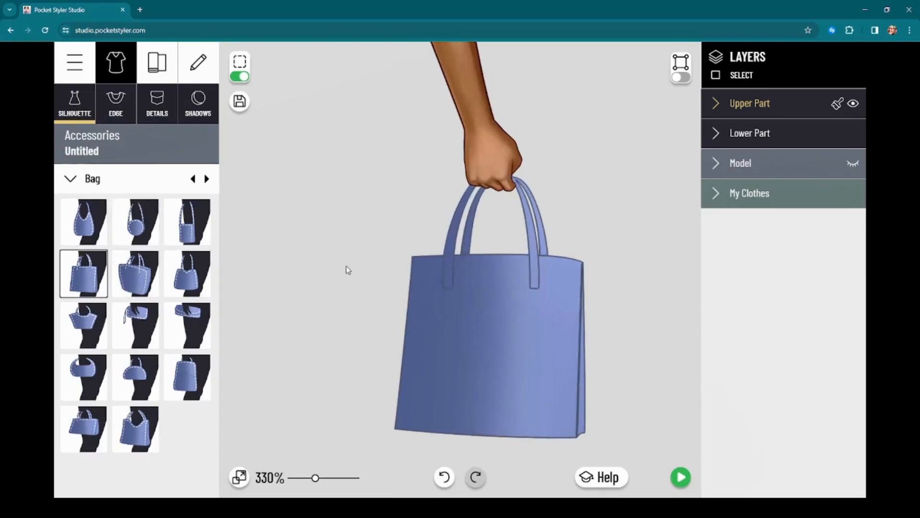
scroll(345, 286, "up", 5)
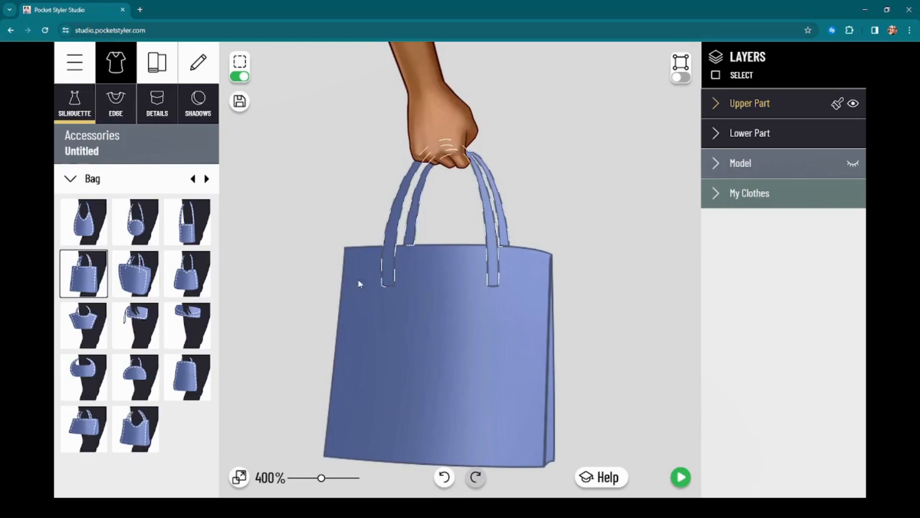
left_click(92, 430)
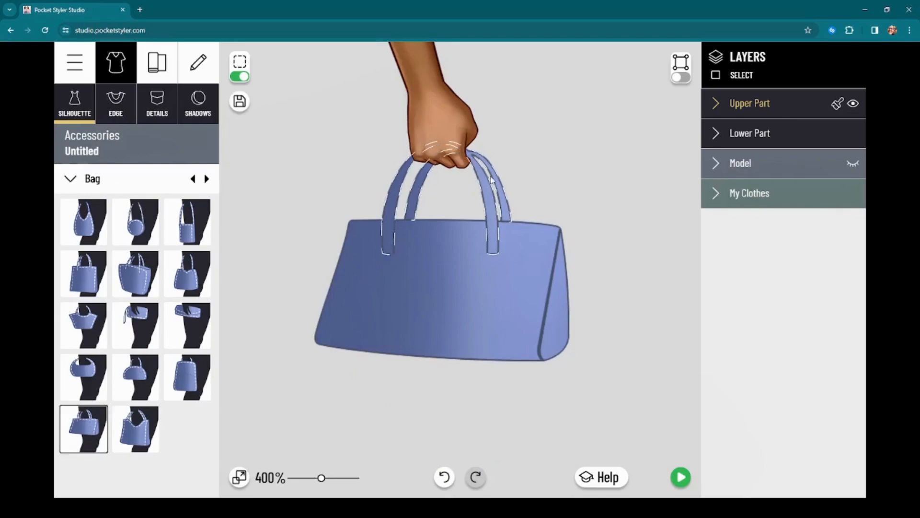
left_click(144, 430)
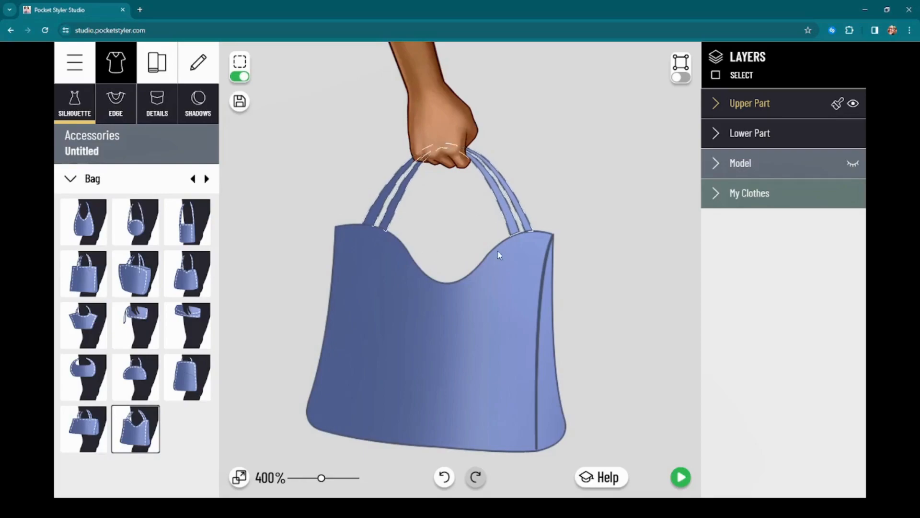
left_click(137, 272)
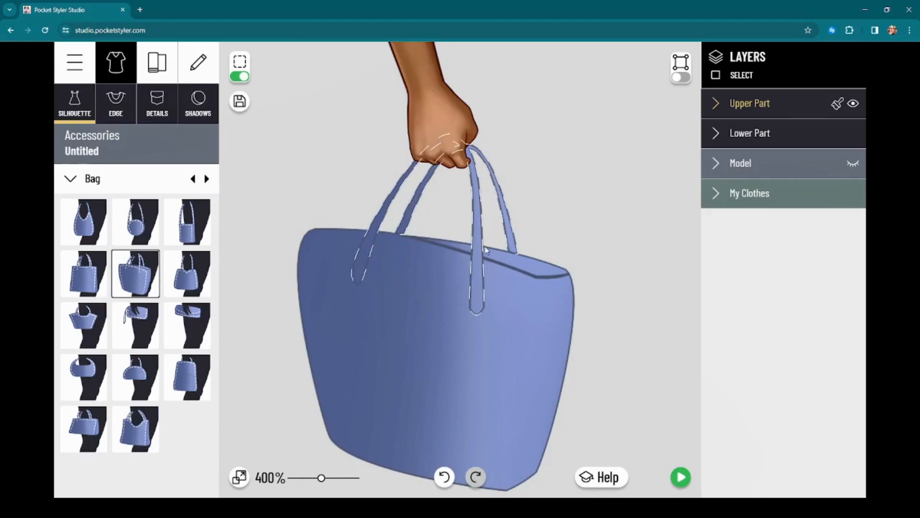
Step: Apply the scoop-top tote silhouette with paired handles to the bag
left_click(141, 437)
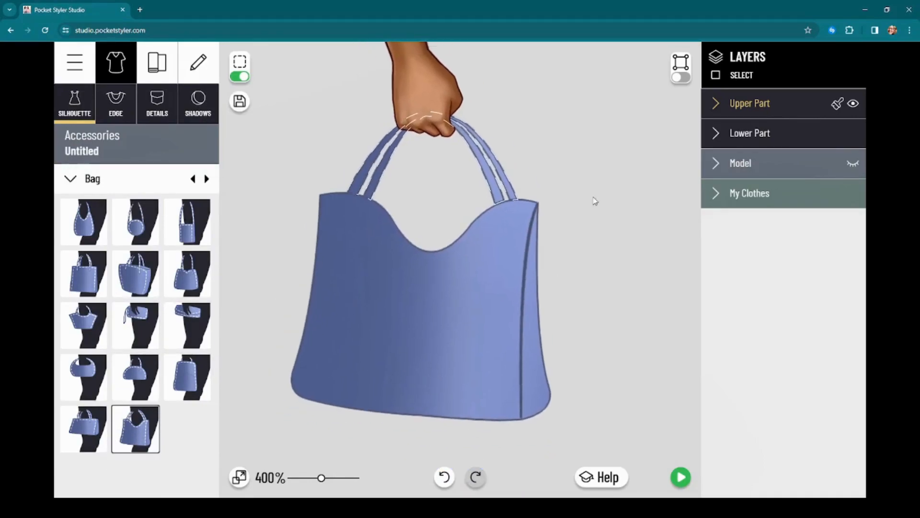
scroll(597, 257, "down", 2)
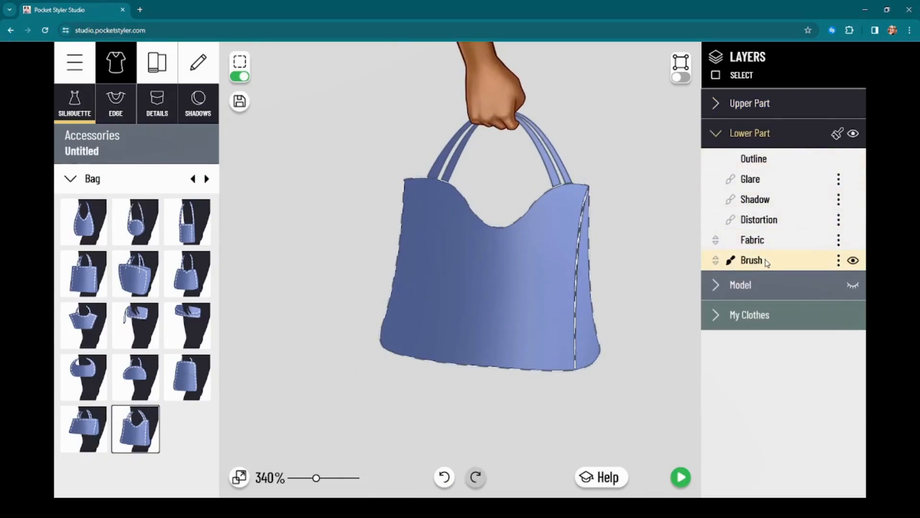
Step: Set the Lower Part's outline, glare, shadow and fabric color opacities to 0, and lower the fabric's texture opacity
left_click(763, 159)
left_click_drag(680, 237, 576, 237)
left_click(744, 180)
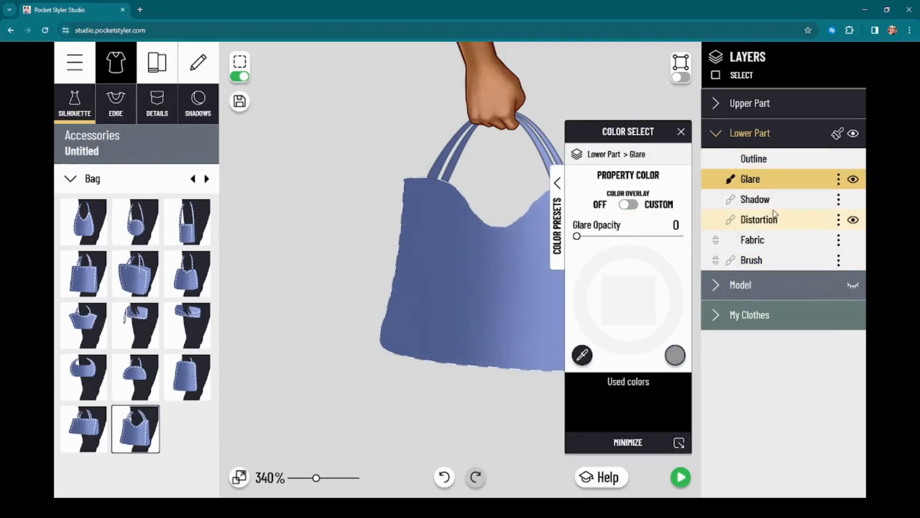
left_click(773, 209)
left_click_drag(656, 236, 525, 242)
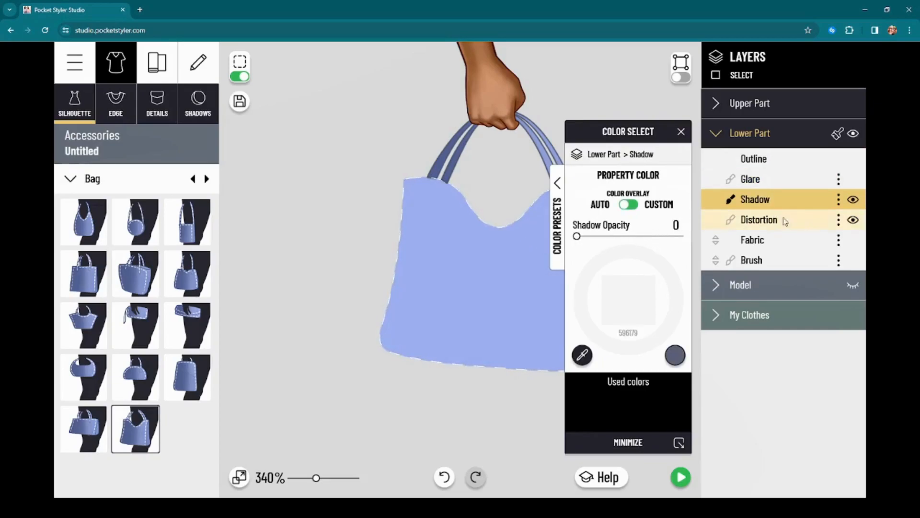
left_click(766, 243)
left_click_drag(679, 236, 522, 215)
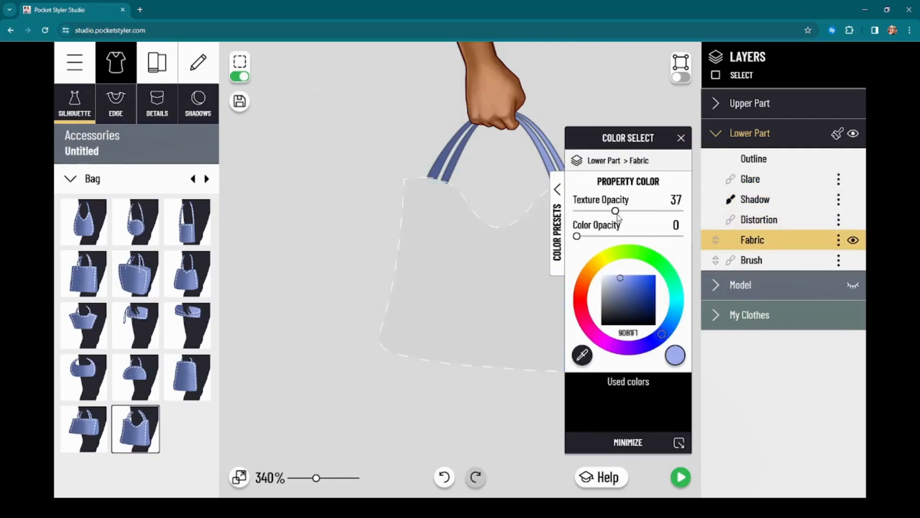
Step: Set the Lower Part's outline opacity to 100 and move the color dialog clear of the bag
left_click(795, 171)
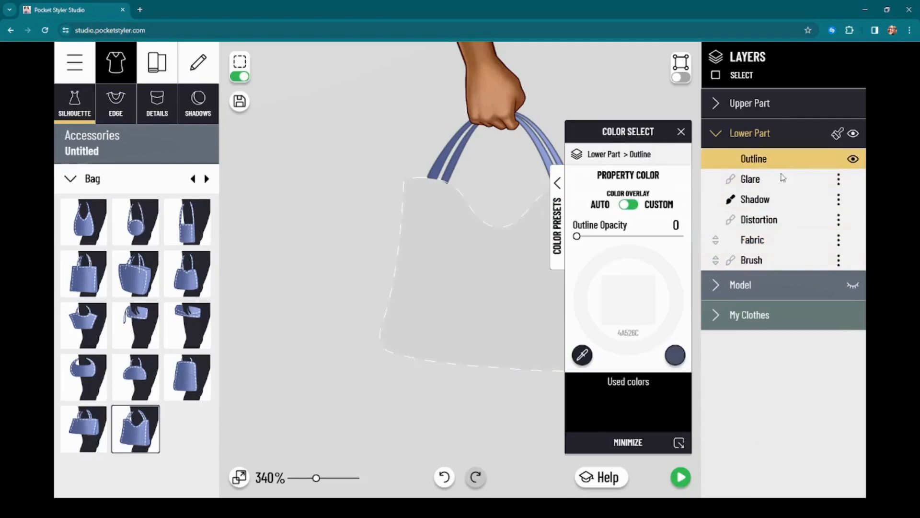
left_click_drag(577, 236, 683, 237)
left_click_drag(638, 150, 237, 187)
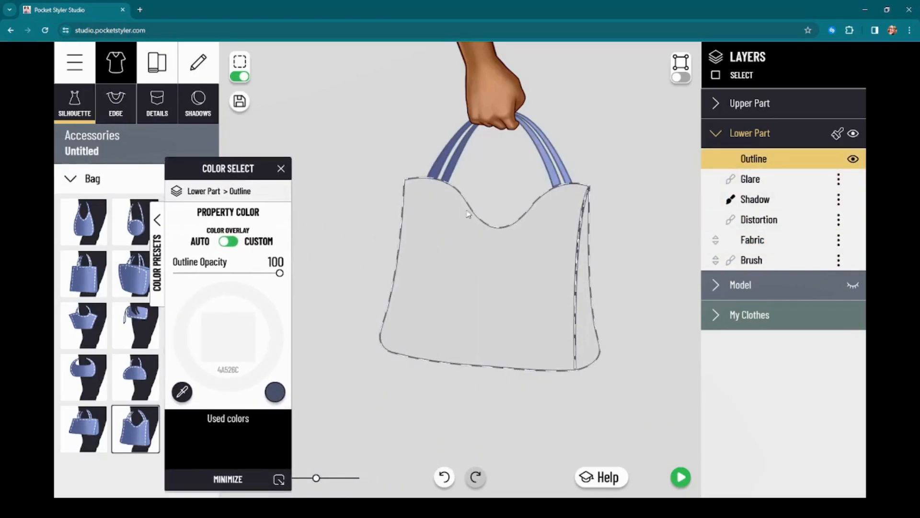
Step: Show the editable points and delete the points that form the scoop in the body's top edge
scroll(522, 250, "up", 2)
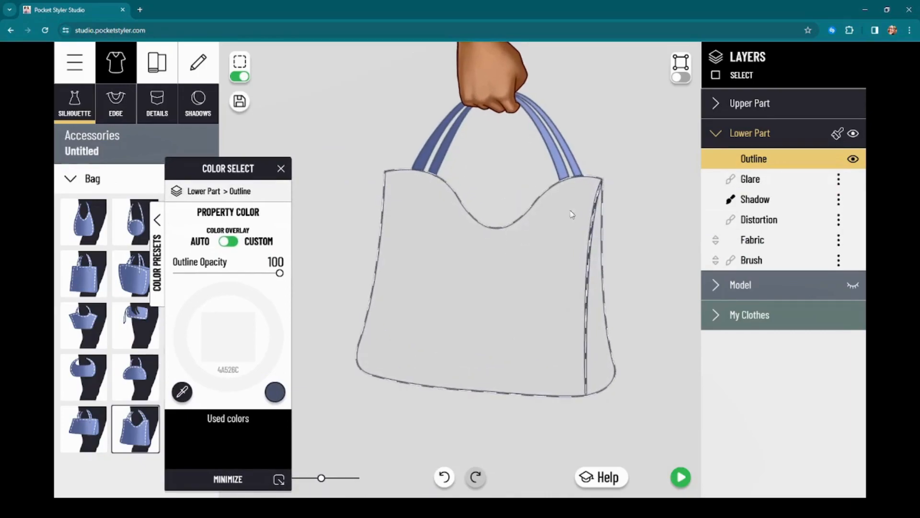
left_click(681, 78)
left_click(460, 200)
key("Delete")
left_click(536, 200)
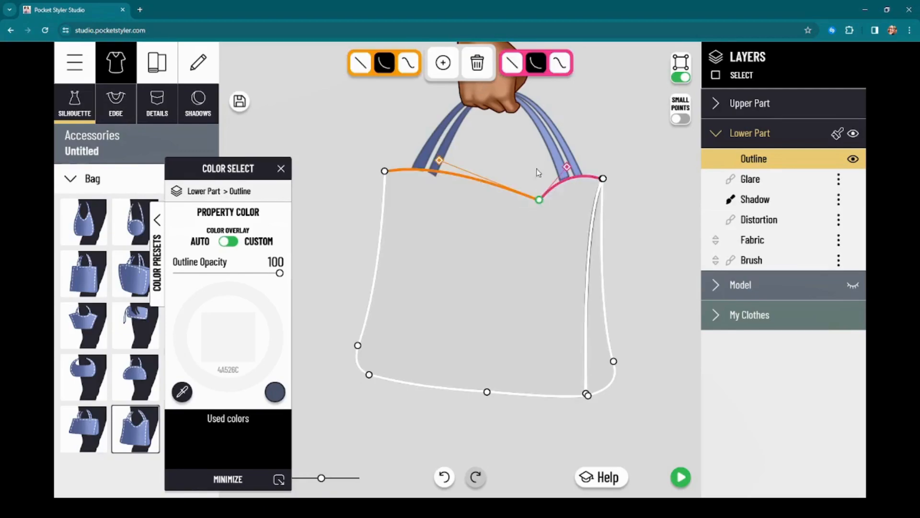
left_click(472, 66)
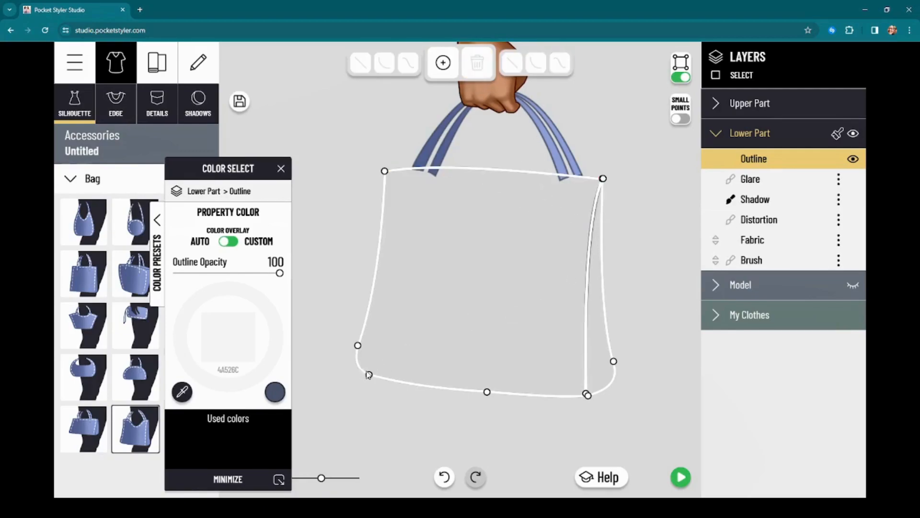
Step: Delete the upper of the two lower left corner points and the middle point of the body's bottom edge
left_click(357, 346)
left_click(481, 74)
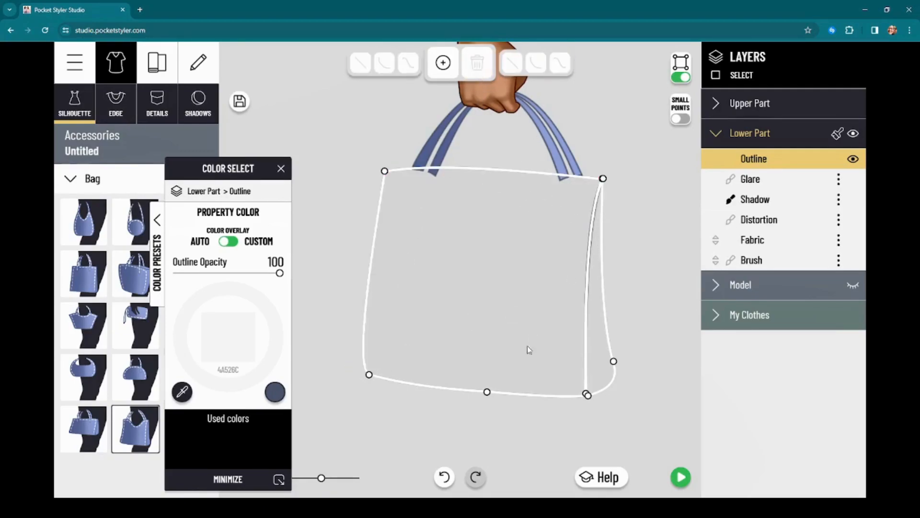
left_click(487, 392)
left_click(481, 72)
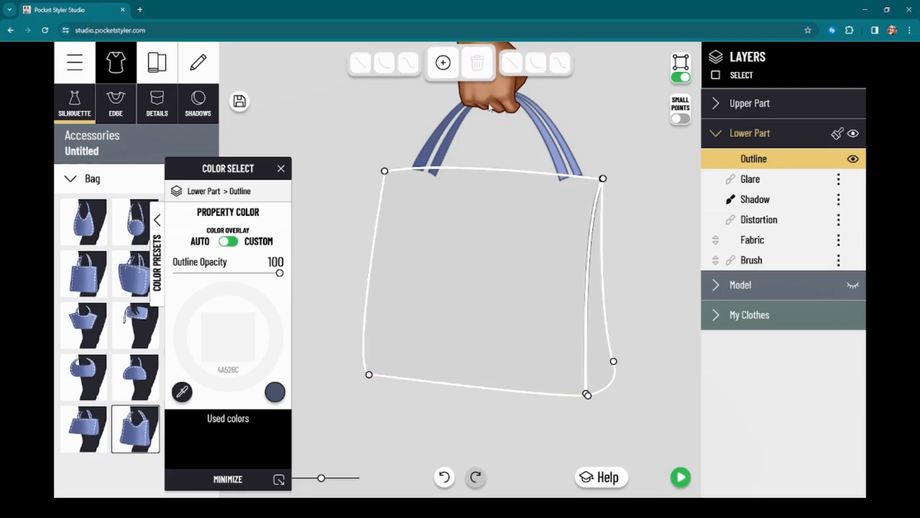
Step: Remove the body's inner side seam by deleting its lower point and the extra upper right point, and shift the remaining corner slightly inward
left_click(586, 394)
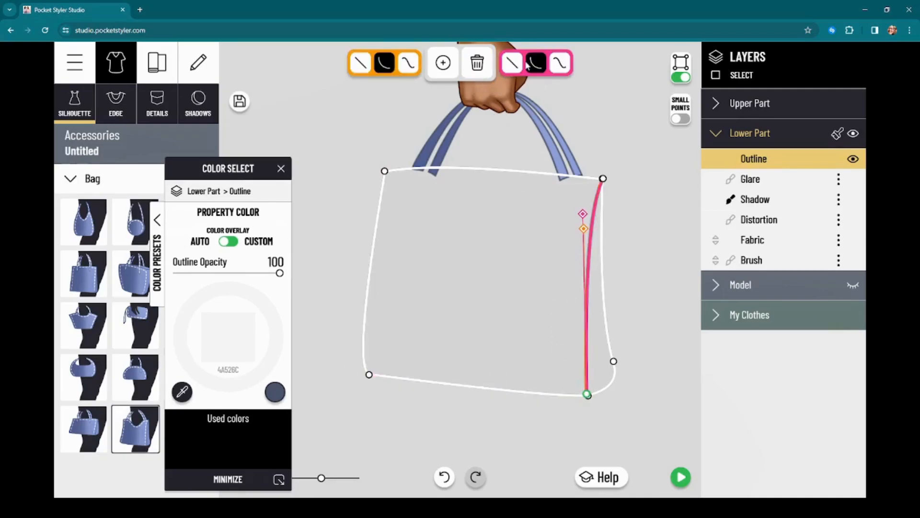
left_click(477, 66)
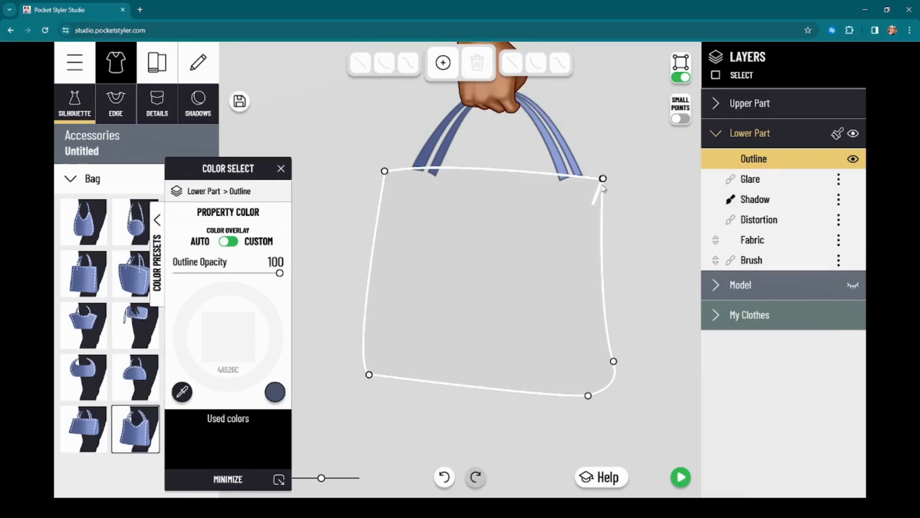
left_click(603, 179)
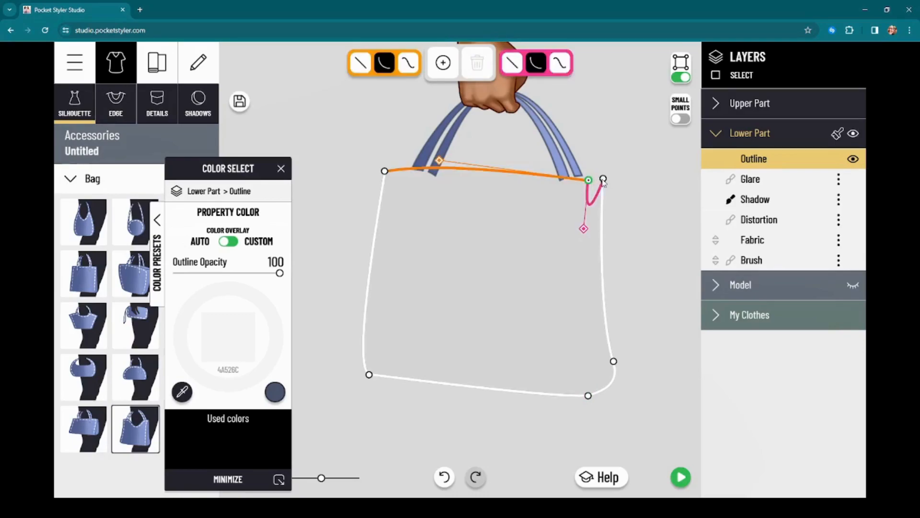
left_click(483, 71)
left_click(588, 181)
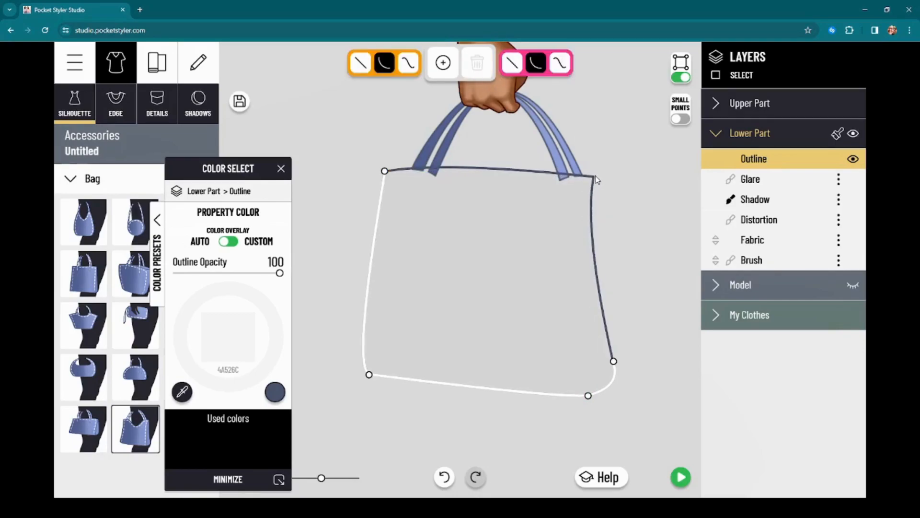
Step: Move the right side's lower point outward and up, and delete the neighboring bottom right point
left_click_drag(613, 361, 621, 364)
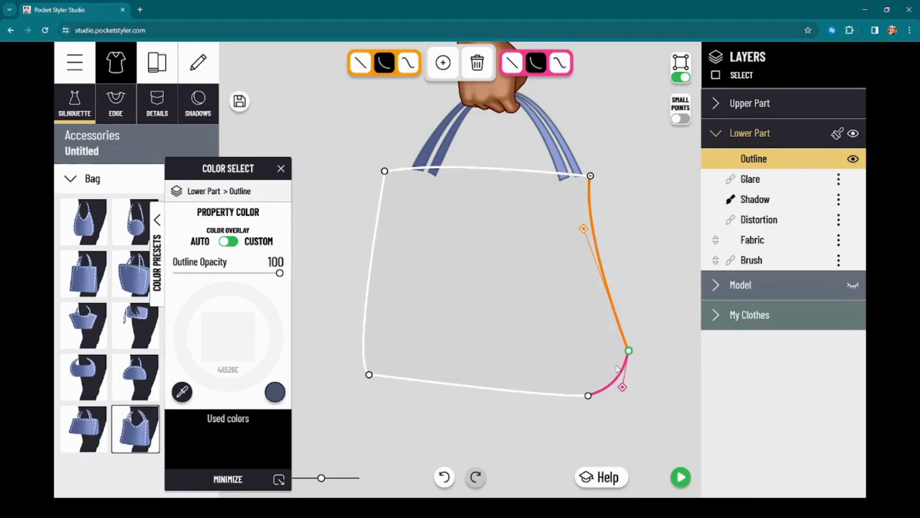
left_click(588, 396)
left_click(478, 63)
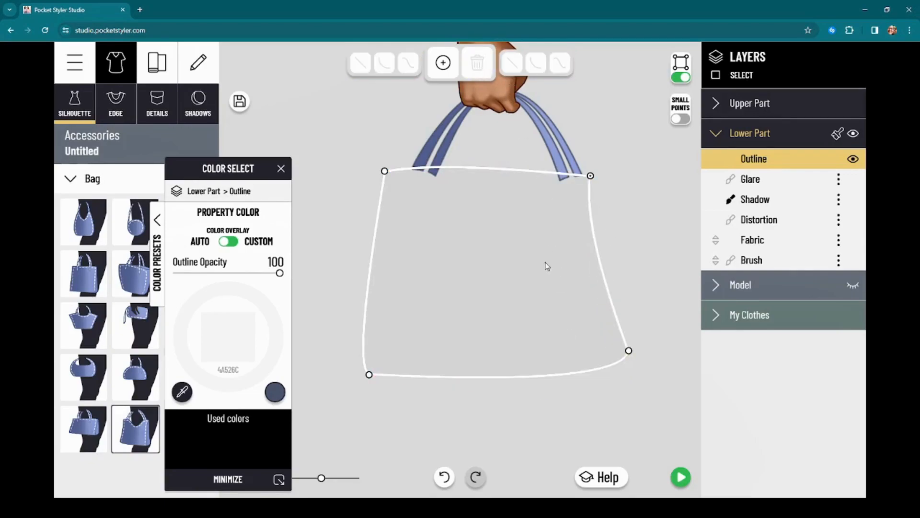
Step: Narrow the body's top by moving its upper left point well inward and its upper right point slightly inward
left_click_drag(489, 280, 550, 260)
left_click_drag(446, 155, 427, 140)
left_click_drag(434, 396, 390, 405)
left_click_drag(398, 154, 436, 162)
mouse_move(615, 169)
left_mouse_down()
mouse_move(594, 170)
mouse_move(607, 166)
left_mouse_up()
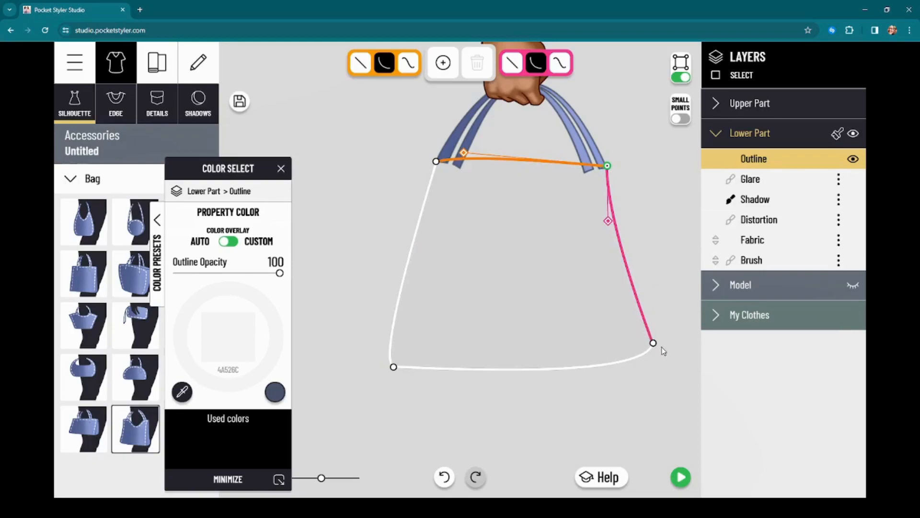
Step: Move the bag outline's lower-right corner up and inward, reshaping its adjoining curves and undoing the last unwanted change
left_click_drag(653, 343, 631, 349)
left_click_drag(606, 219, 605, 289)
left_click(604, 287)
left_click_drag(644, 376, 487, 224)
left_click_drag(390, 363, 404, 336)
left_click(542, 351)
left_click(444, 477)
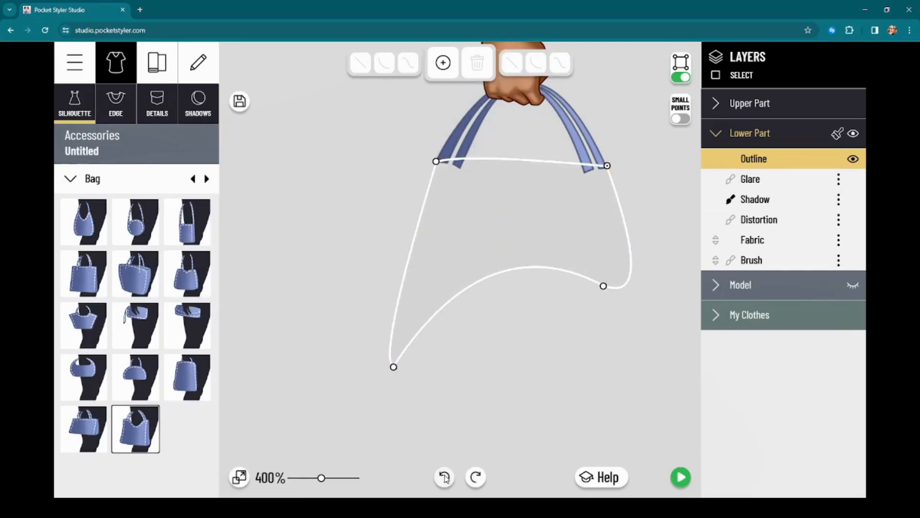
Step: Move the outline's lower-left corner up and inward and adjust its curve handles to round the bag's left side
left_click_drag(394, 367, 446, 278)
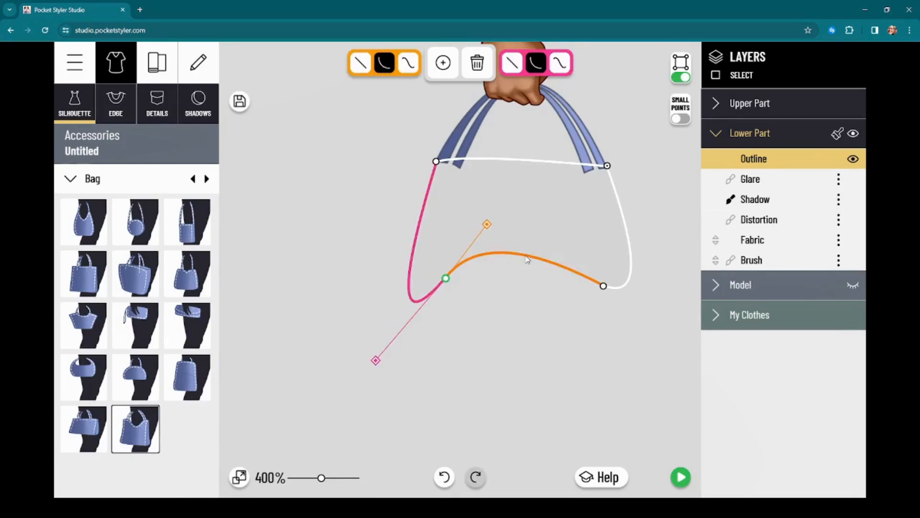
left_click_drag(479, 223, 565, 215)
left_click_drag(395, 357, 349, 328)
left_click(352, 378)
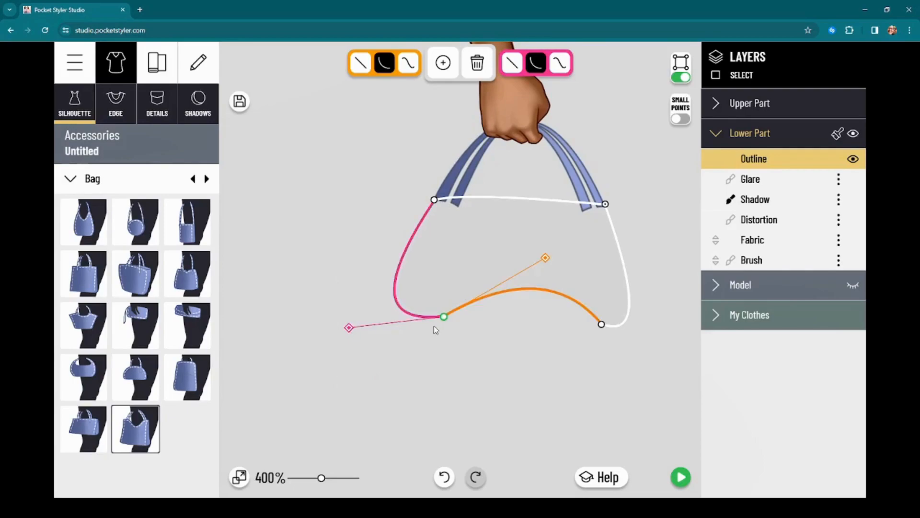
Step: Raise both lower corners of the outline slightly and flatten the arch of the bottom edge between them
left_click_drag(446, 319, 439, 314)
mouse_move(601, 325)
left_mouse_down()
mouse_move(590, 321)
mouse_move(595, 311)
left_mouse_up()
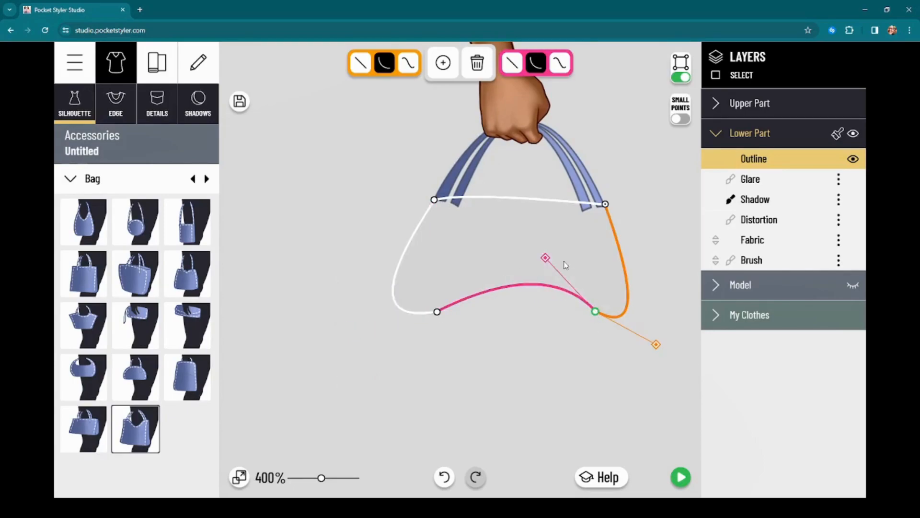
left_click_drag(546, 259, 510, 275)
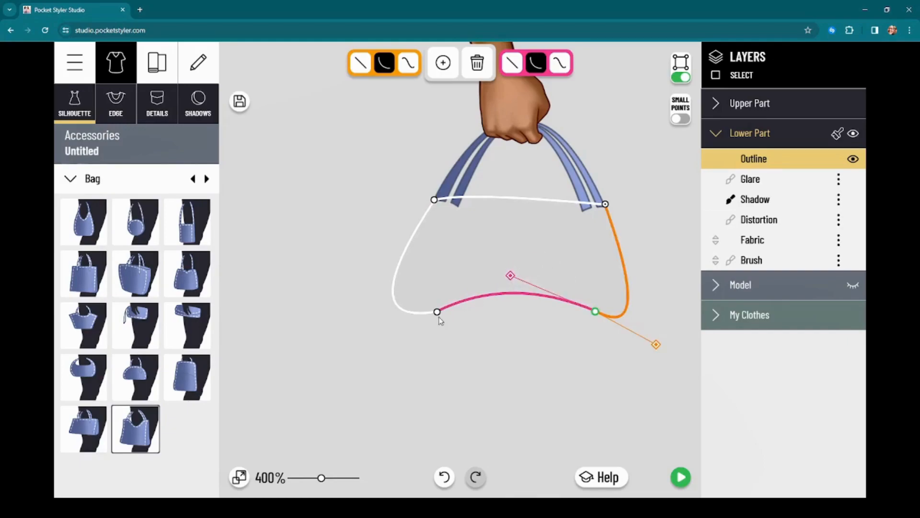
left_click_drag(434, 315, 435, 306)
left_click_drag(349, 328, 355, 308)
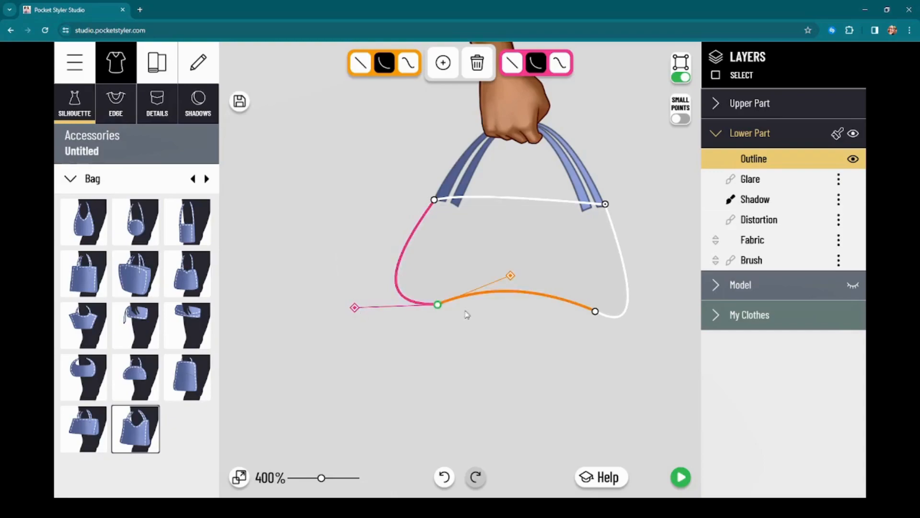
Step: Round the outline's lower-right side with the corner's curve handle and turn off outline point editing
left_click(595, 312)
left_click_drag(657, 345, 659, 299)
left_click_drag(625, 377, 582, 452)
scroll(587, 333, "up", 1)
scroll(637, 287, "up", 10)
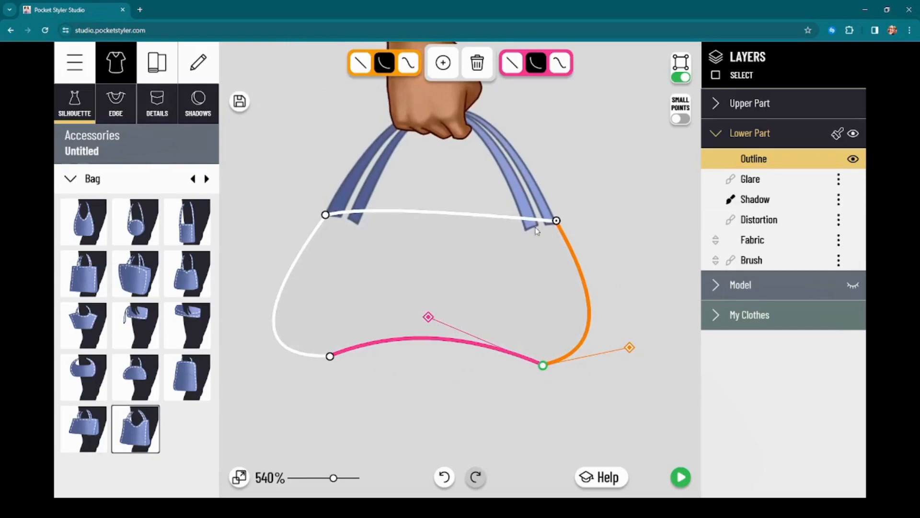
mouse_move(628, 266)
left_mouse_down()
mouse_move(626, 233)
mouse_move(641, 234)
left_mouse_up()
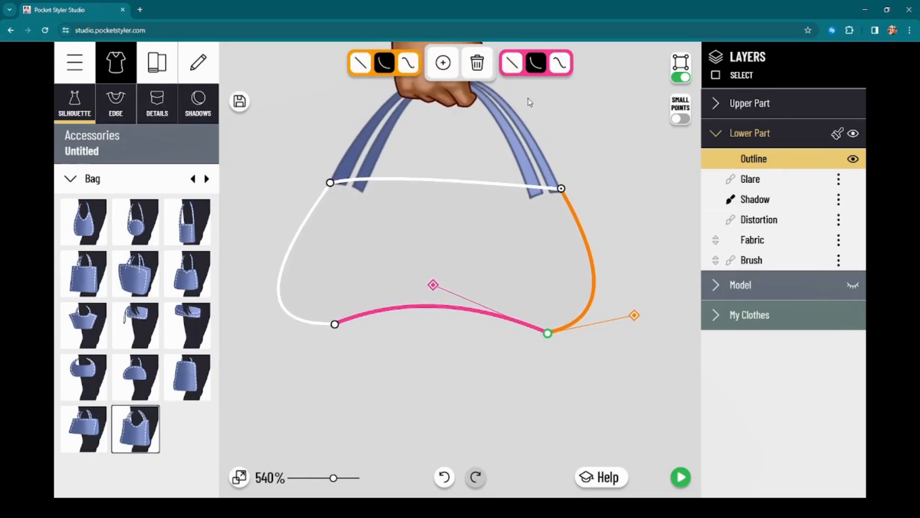
left_click(679, 78)
left_click_drag(648, 251, 628, 252)
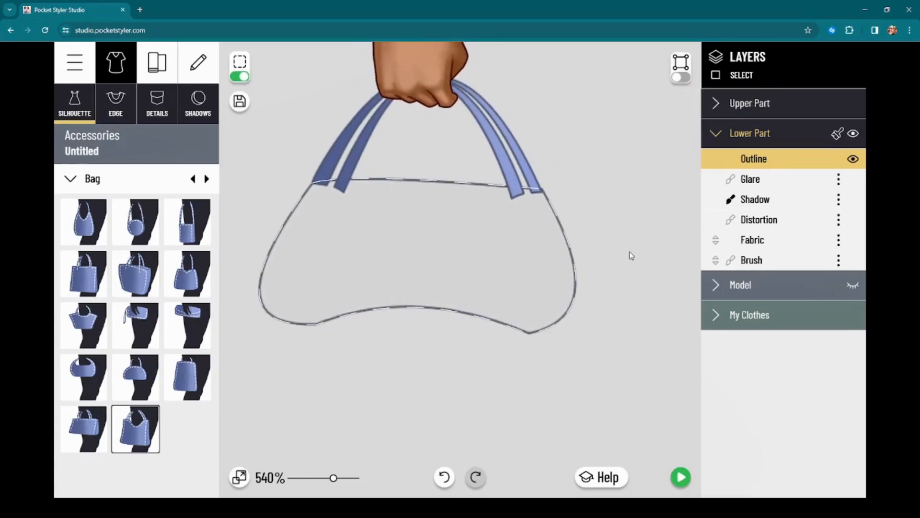
Step: Move the Brush layer above Glare in Lower Part and switch to the freehand Brush tool
left_click(149, 99)
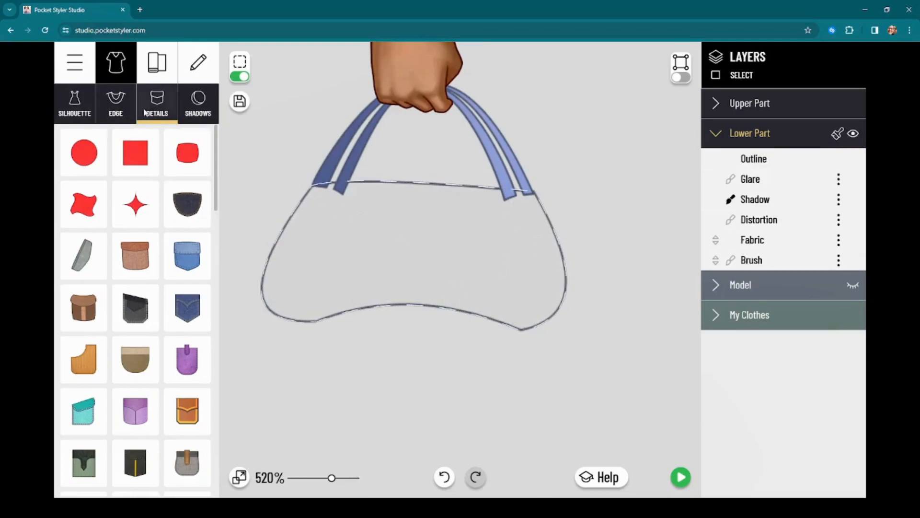
left_click(773, 262)
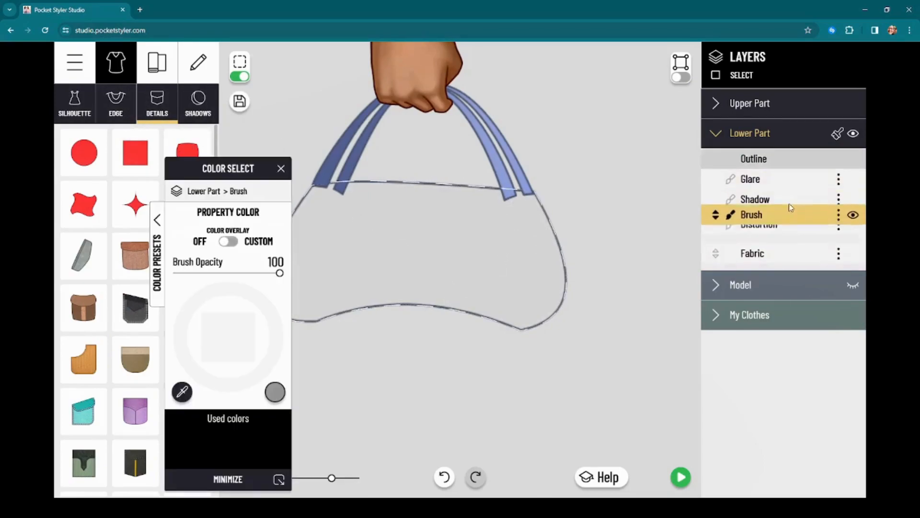
left_click(182, 83)
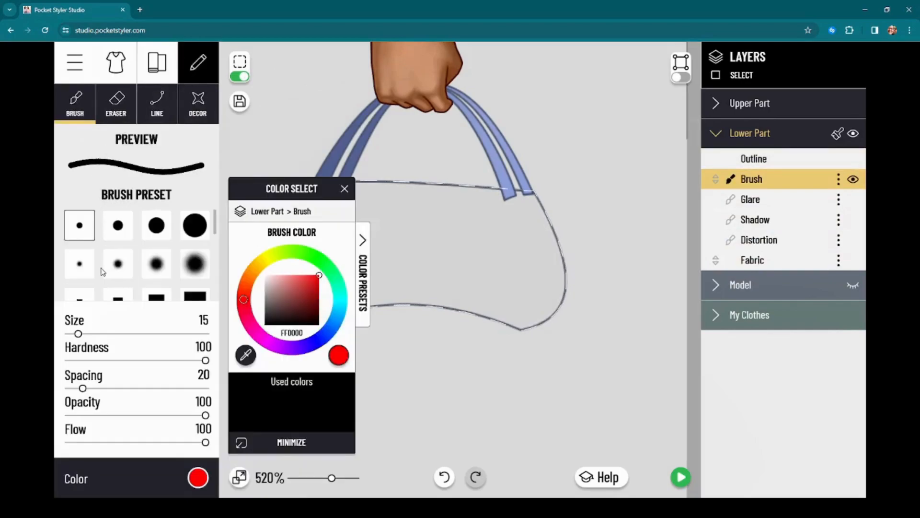
Step: Choose the small horizontal dash brush preset and set its size to 1 and spacing to 5
scroll(110, 254, "down", 5)
left_click(156, 226)
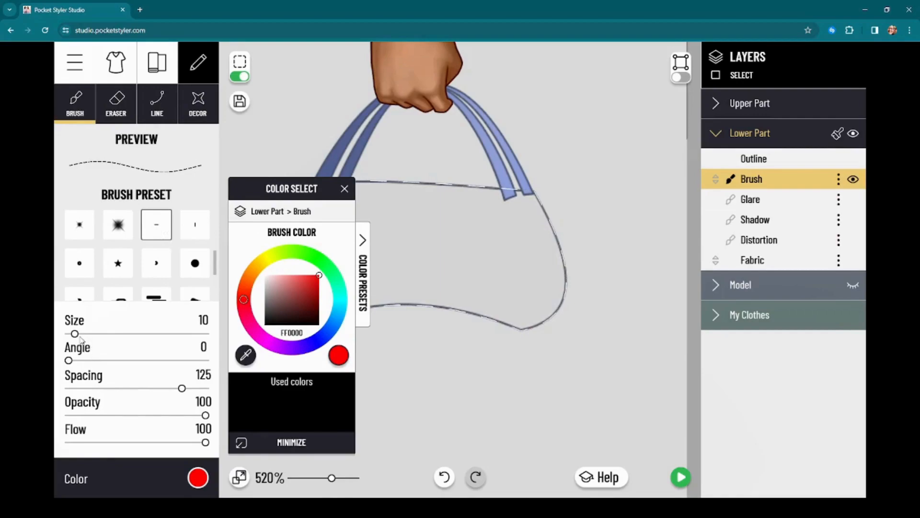
left_click_drag(75, 335, 39, 342)
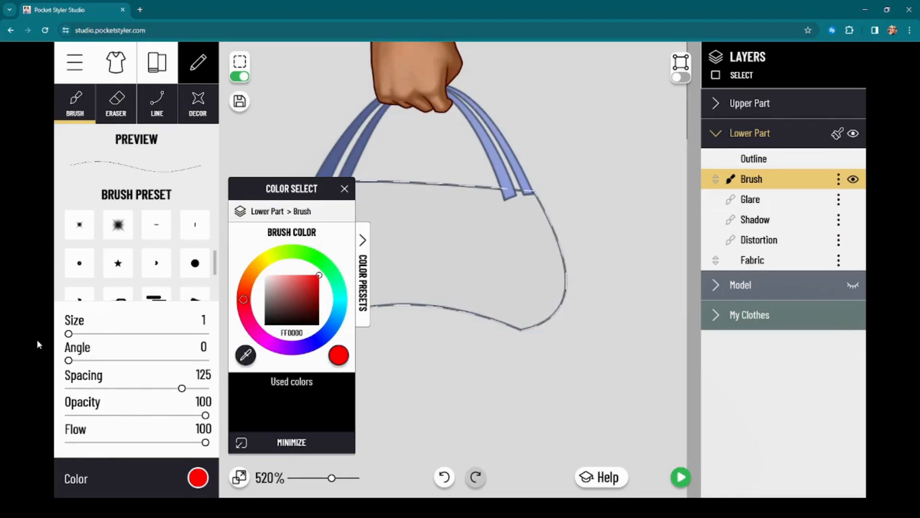
left_click_drag(183, 388, 9, 394)
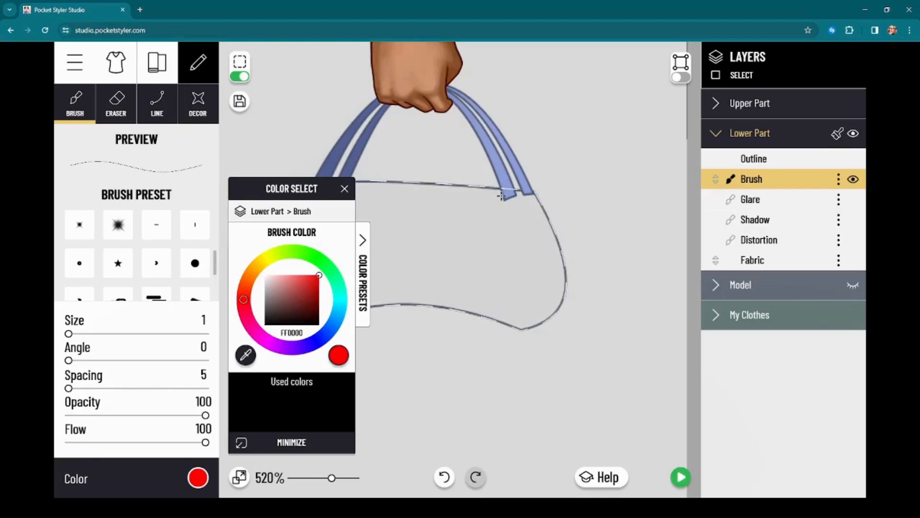
mouse_move(501, 190)
left_mouse_down()
mouse_move(515, 258)
mouse_move(512, 316)
left_mouse_up()
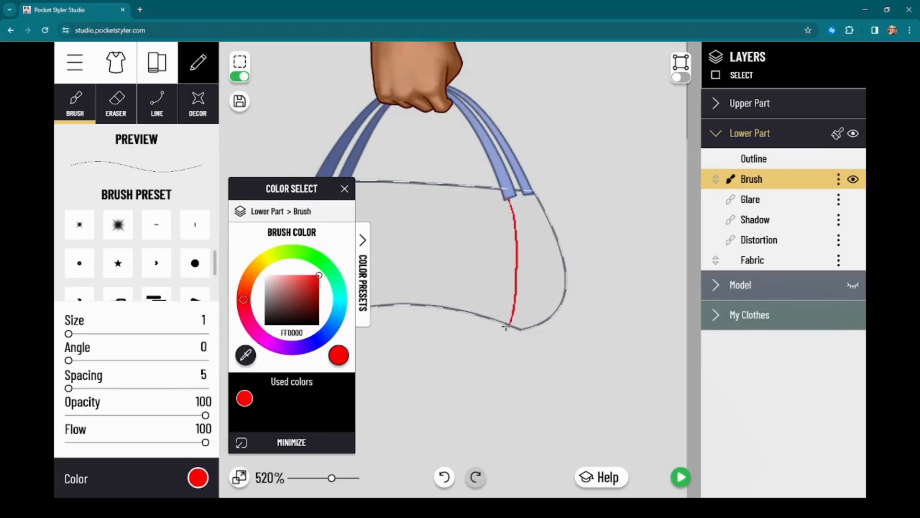
left_click_drag(316, 189, 142, 205)
scroll(426, 243, "up", 1)
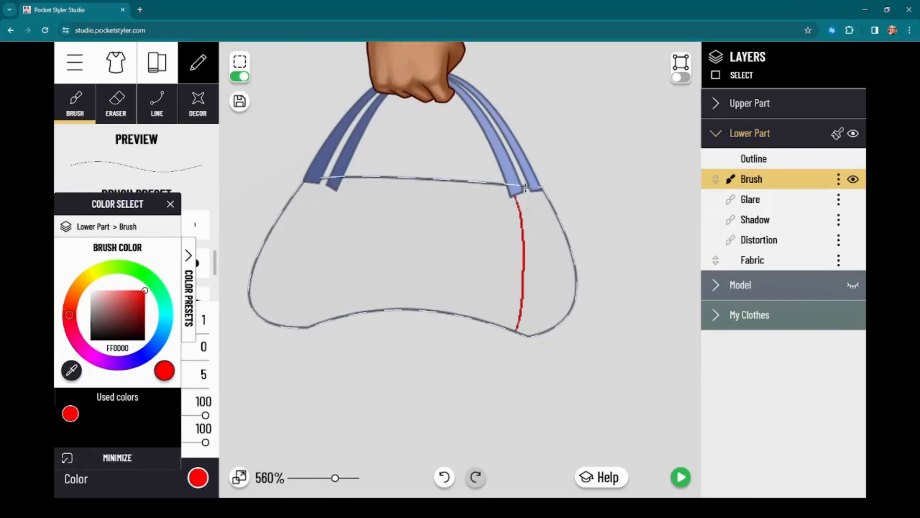
left_click(443, 477)
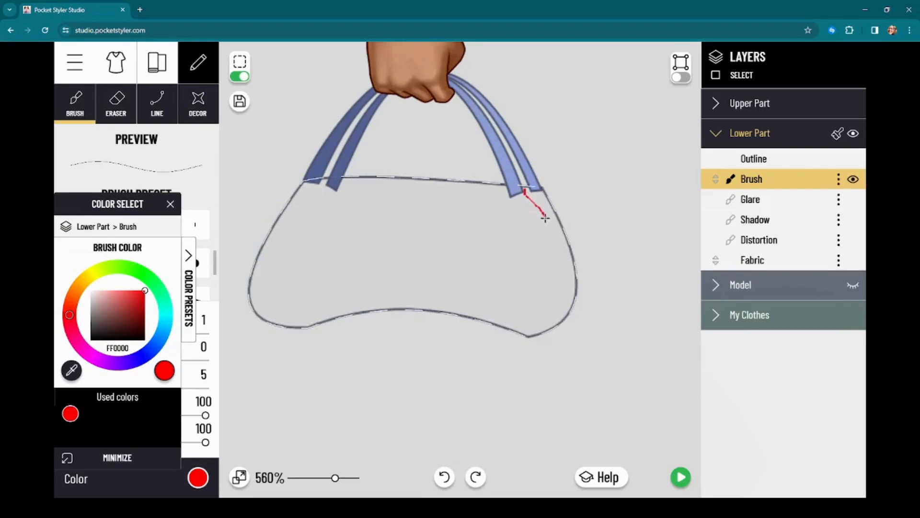
left_click_drag(554, 262, 554, 278)
left_click(437, 482)
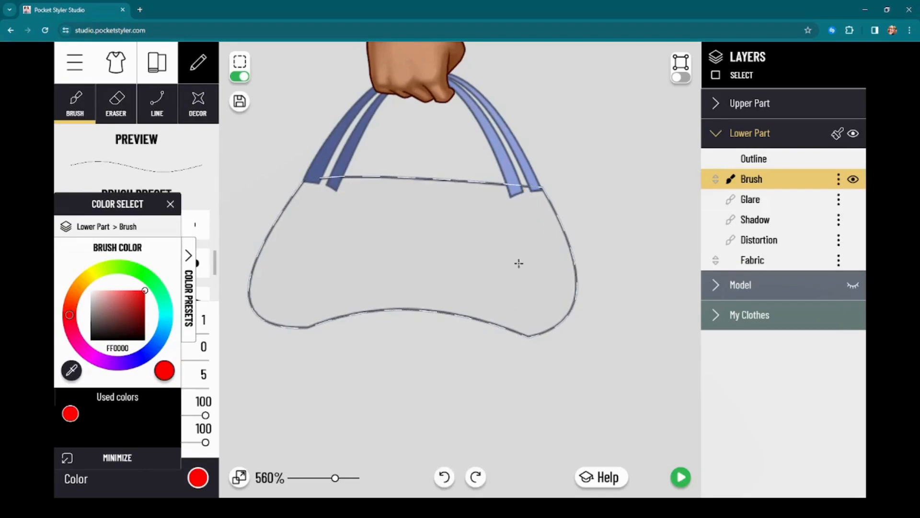
Step: Draw thin red freehand lines for the side seam on the bag's right and along its top opening
mouse_move(525, 198)
left_mouse_down()
mouse_move(303, 181)
mouse_move(501, 200)
mouse_move(542, 251)
mouse_move(544, 320)
left_mouse_up()
scroll(602, 281, "down", 4)
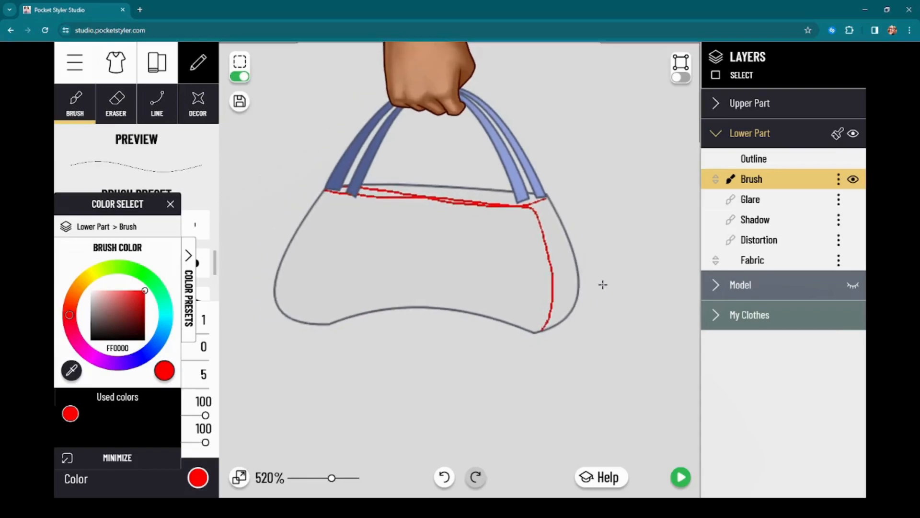
scroll(600, 277, "down", 1)
scroll(602, 273, "up", 2)
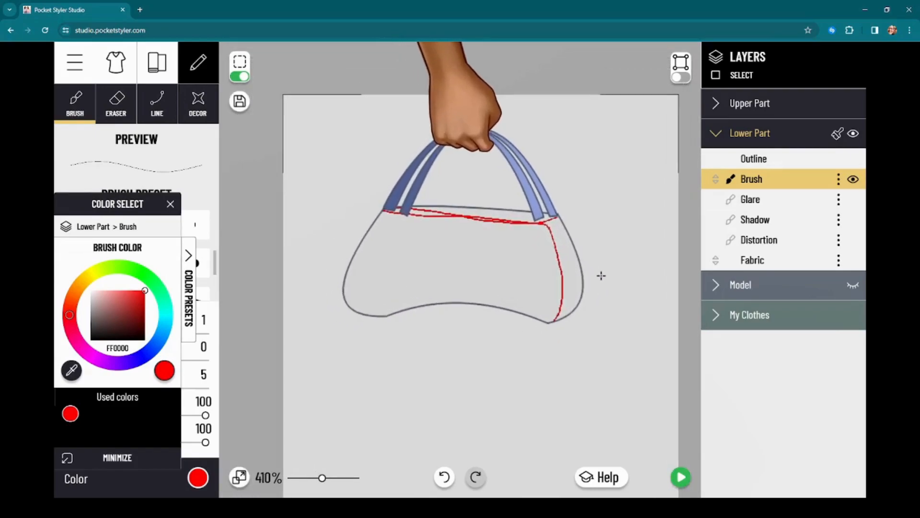
Step: Widen the outline's upper-right corner outward, add points on its lower-right side and flatten the bottom edge
left_click(680, 78)
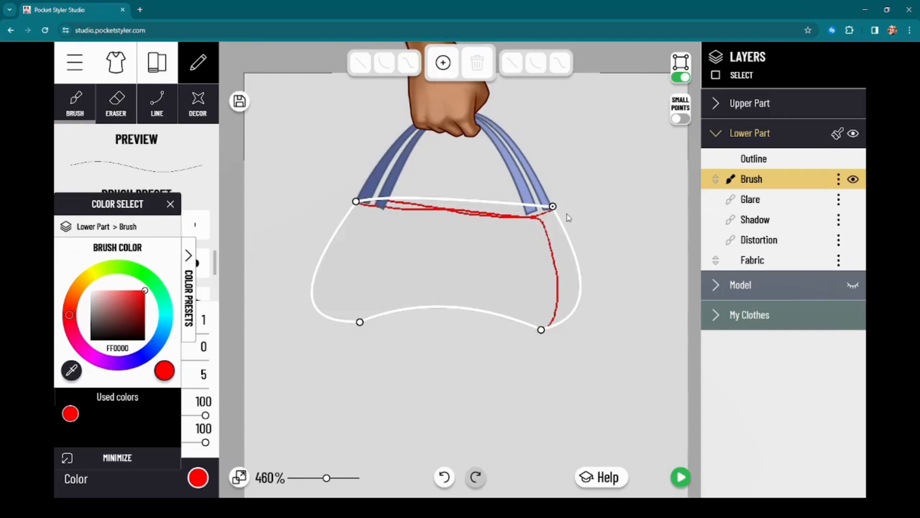
left_click(448, 70)
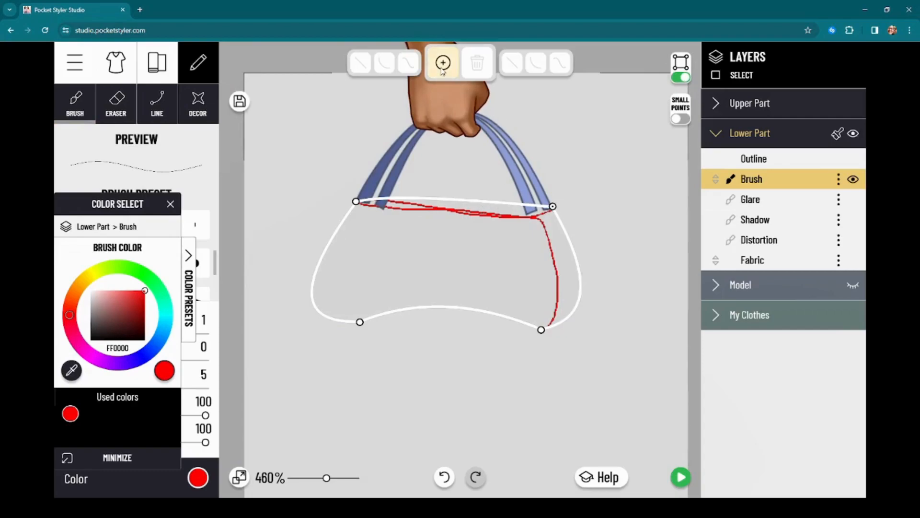
left_click_drag(553, 206, 569, 209)
left_click(570, 208)
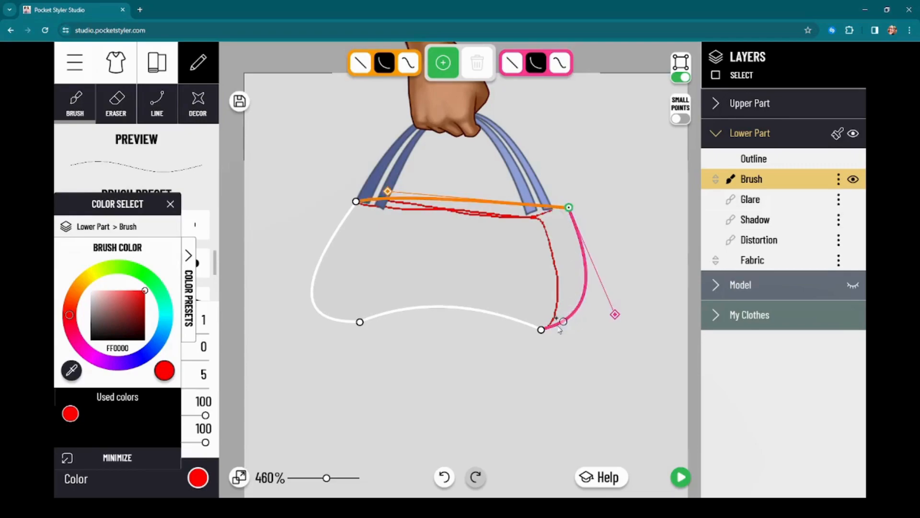
left_click(573, 323)
mouse_move(569, 317)
left_mouse_down()
mouse_move(595, 320)
mouse_move(563, 334)
mouse_move(538, 325)
mouse_move(560, 335)
mouse_move(541, 333)
left_mouse_up()
left_click_drag(445, 295, 487, 318)
Step: Set the Lower Part outline's opacity to 0 and pull its two upper corners outward well beyond the bag handles
left_click(810, 162)
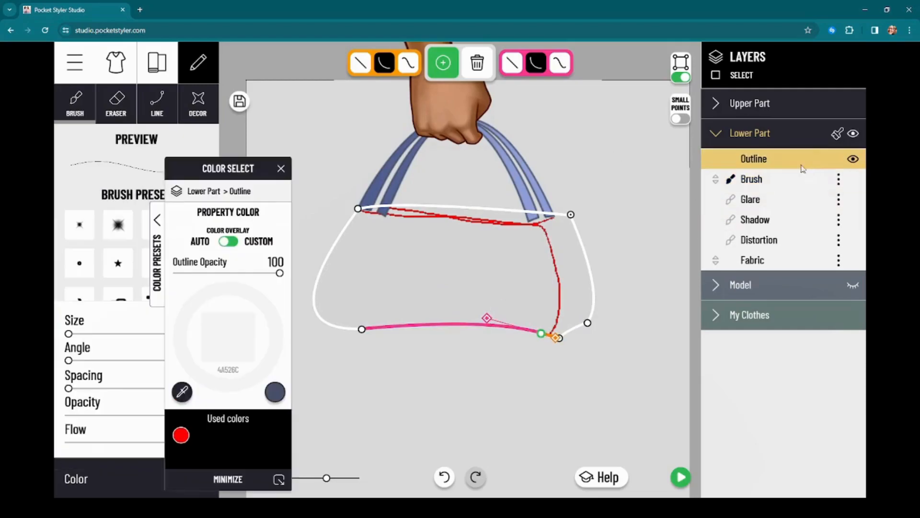
left_click_drag(279, 273, 177, 273)
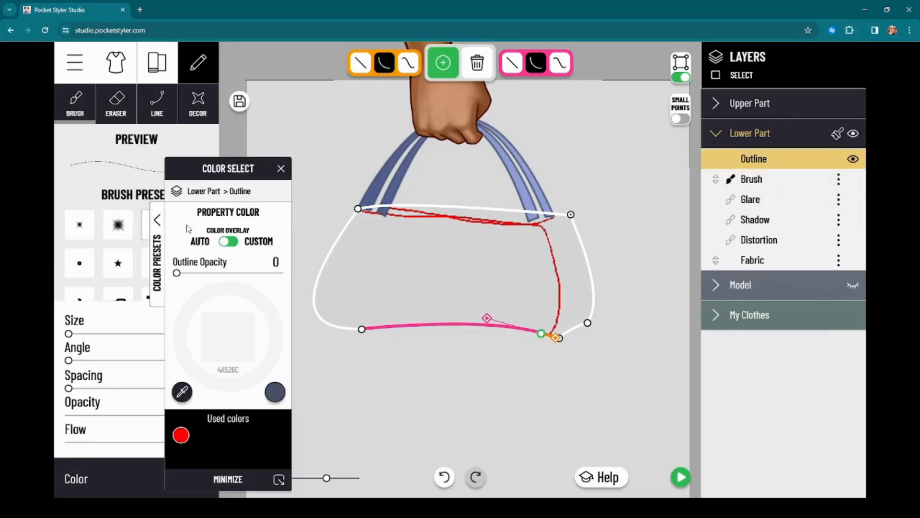
left_click_drag(365, 214, 292, 108)
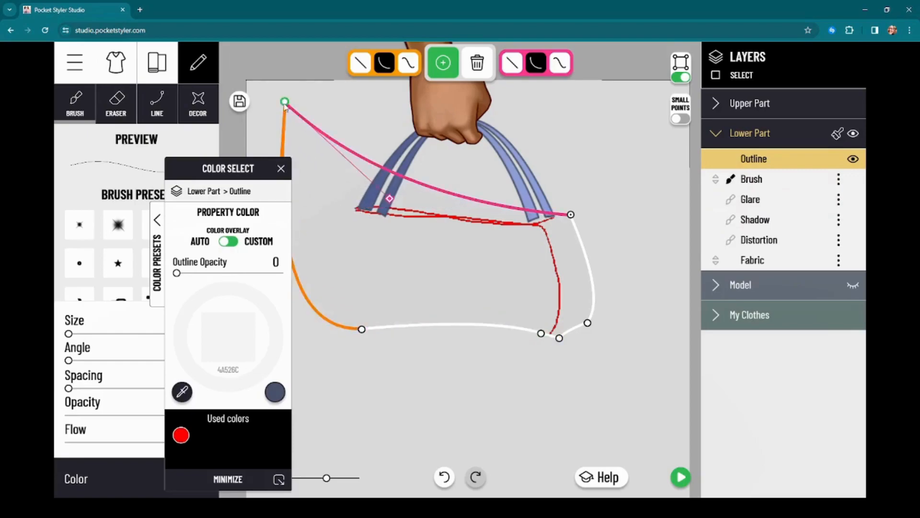
left_click_drag(572, 215, 664, 99)
Step: Spread out the lower-right outline points and delete the extra points added there
left_click_drag(599, 413, 678, 296)
left_click_drag(637, 224, 647, 383)
left_click(477, 64)
left_click(619, 217)
left_click(477, 64)
Step: Pull the outline's lower corners far down and outward so the shape covers most of the canvas
left_click_drag(440, 213, 340, 453)
left_click_drag(666, 206, 669, 261)
left_click_drag(673, 295, 718, 480)
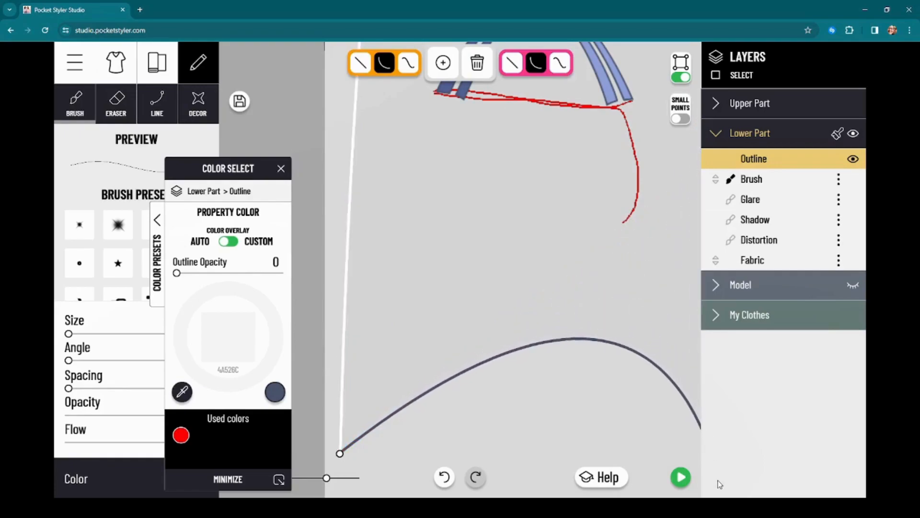
scroll(559, 227, "down", 3)
left_click_drag(629, 215, 554, 433)
left_click_drag(359, 199, 277, 273)
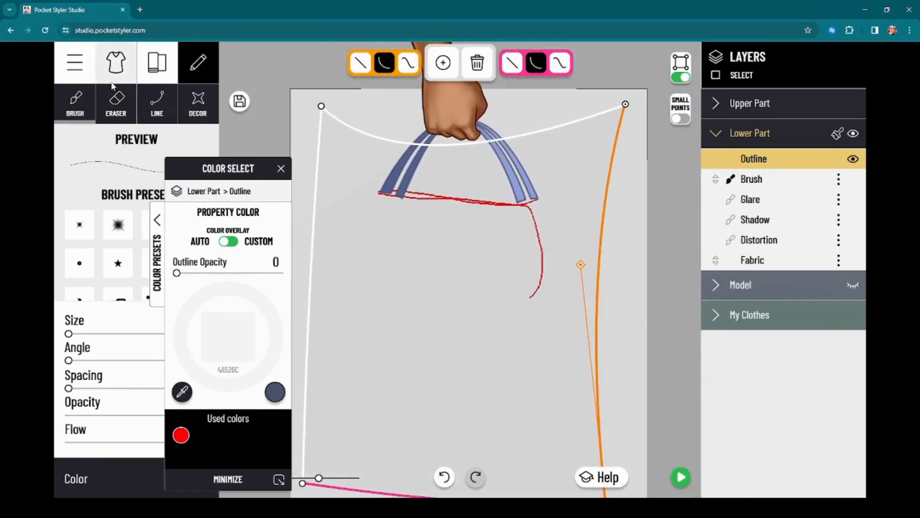
Step: Erase all red strokes from the Brush layer, return to the Brush tool and hide the dashed shape border
left_click(116, 103)
mouse_move(513, 220)
left_mouse_down()
mouse_move(472, 222)
mouse_move(493, 263)
left_mouse_up()
left_click_drag(232, 182, 155, 176)
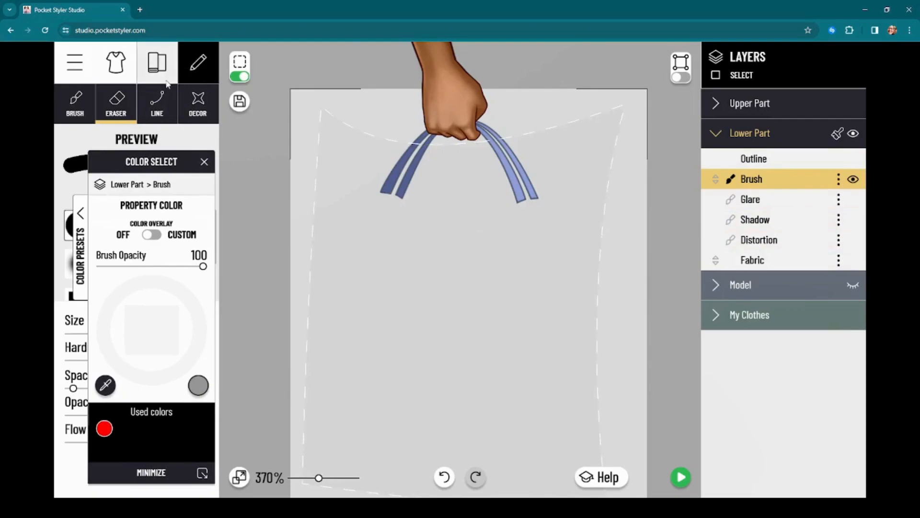
left_click(74, 103)
left_click(240, 76)
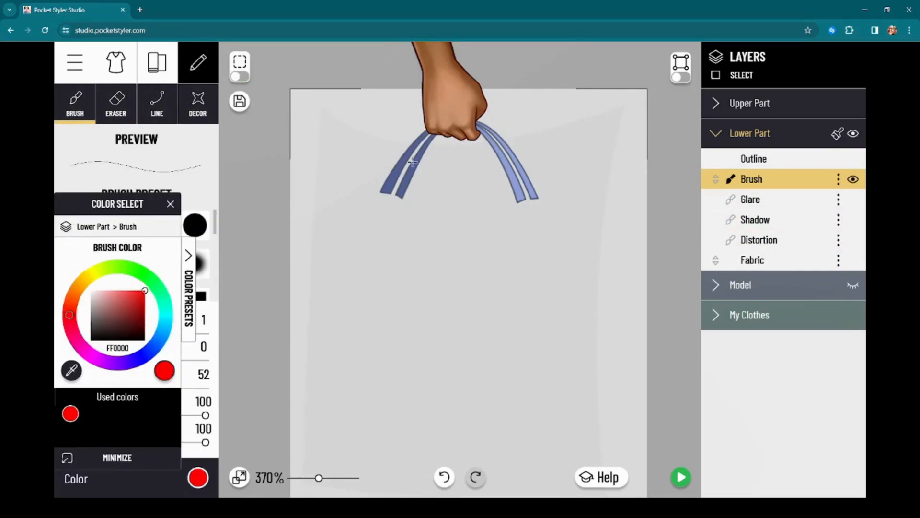
Step: Set the Lower Part fabric's texture and color opacity to 0 and reselect the Brush layer with the color picker closed
left_click(747, 255)
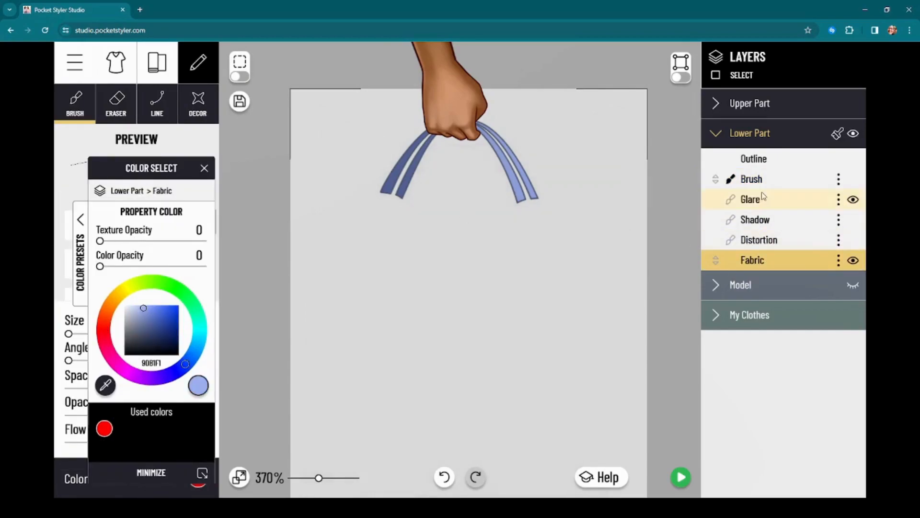
left_click(715, 183)
left_click_drag(162, 170, 793, 140)
left_click(198, 478)
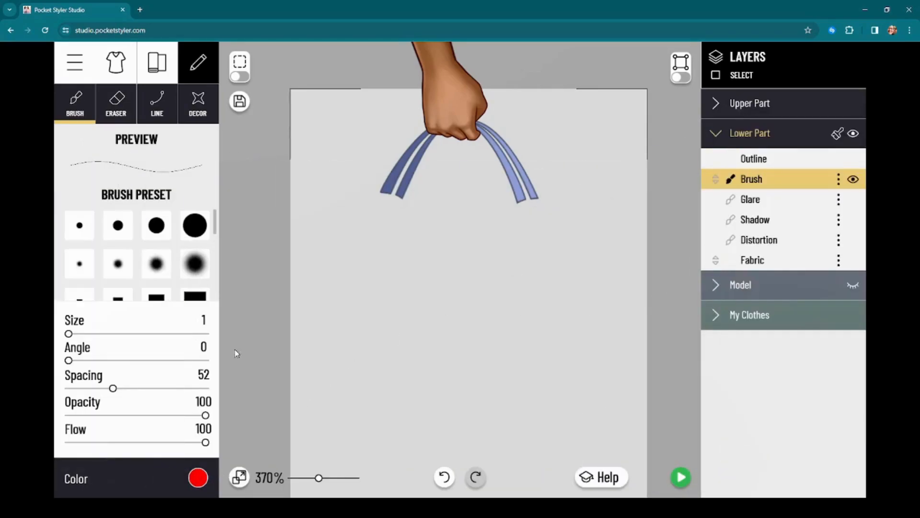
Step: Draw a rounded bag body freehand in thin red beneath the handles, including the top edge between them
scroll(517, 271, "up", 5)
scroll(531, 240, "down", 3)
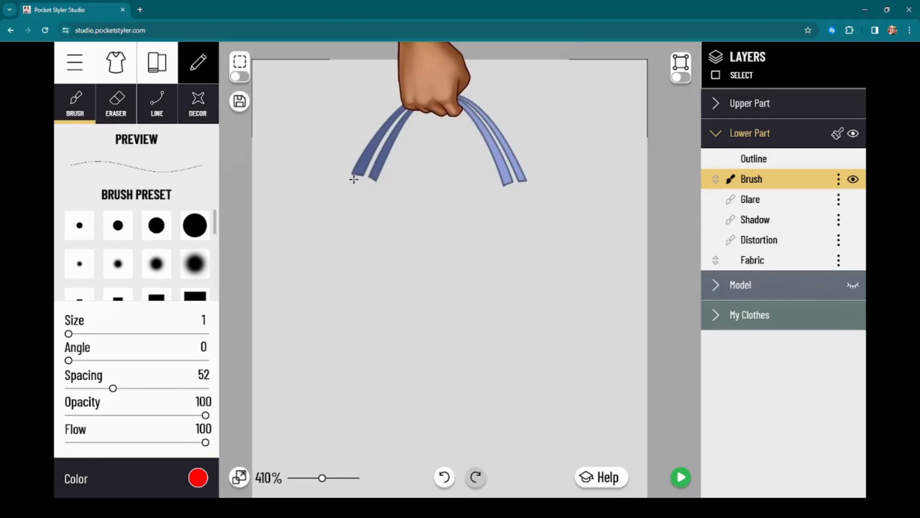
left_click_drag(350, 179, 520, 183)
mouse_move(348, 176)
left_mouse_down()
mouse_move(328, 226)
mouse_move(327, 280)
mouse_move(363, 334)
mouse_move(458, 362)
mouse_move(542, 323)
mouse_move(568, 222)
mouse_move(541, 181)
left_mouse_up()
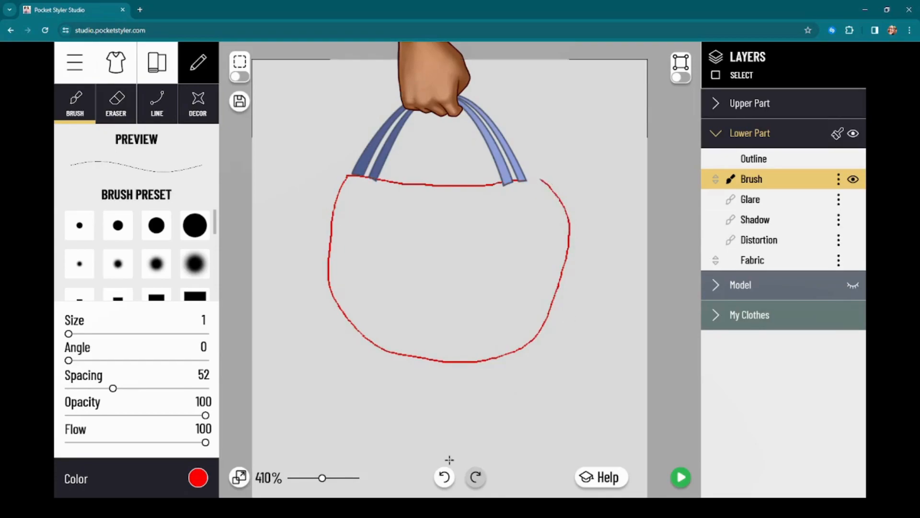
Step: Undo the rounded body stroke and try a flared bag body with a narrow side panel and a second top-edge line
left_click(444, 477)
mouse_move(345, 177)
left_mouse_down()
mouse_move(326, 274)
mouse_move(355, 327)
mouse_move(463, 334)
mouse_move(528, 324)
left_mouse_up()
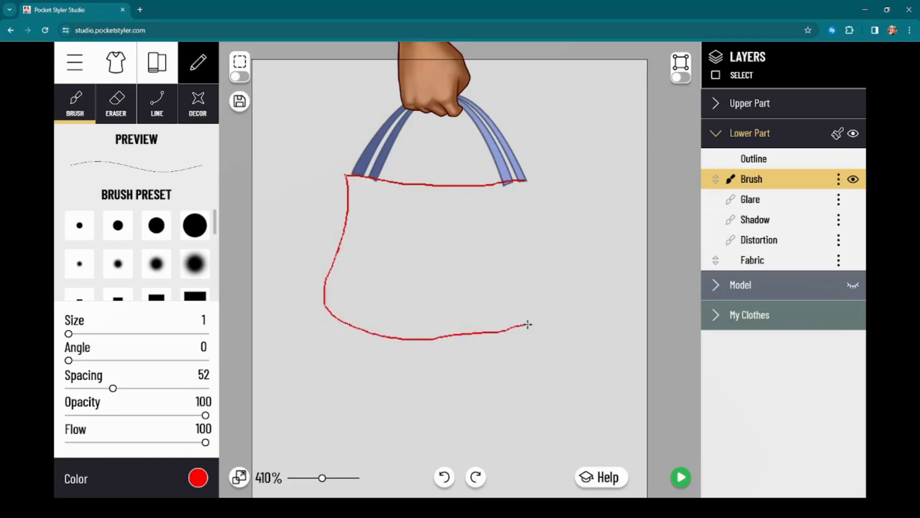
mouse_move(526, 180)
left_mouse_down()
mouse_move(527, 252)
mouse_move(551, 305)
mouse_move(531, 330)
mouse_move(414, 338)
left_mouse_up()
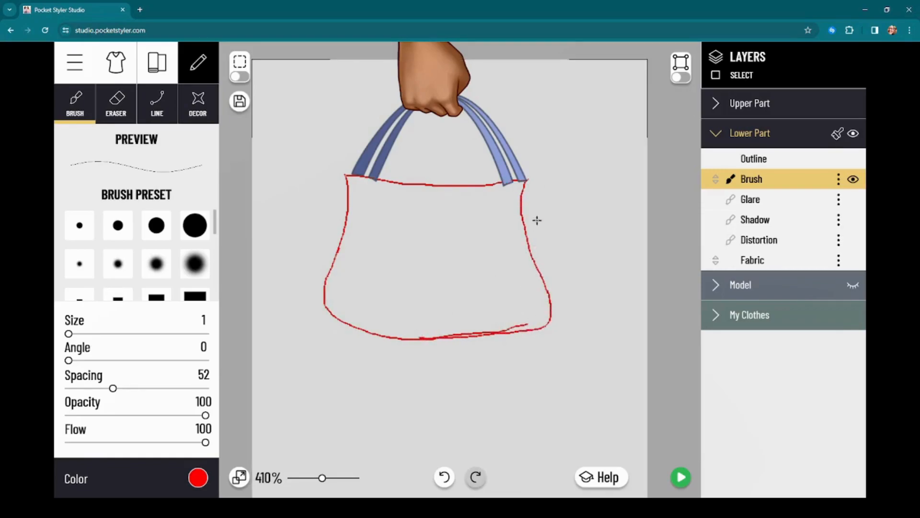
mouse_move(525, 179)
left_mouse_down()
mouse_move(566, 287)
mouse_move(547, 322)
left_mouse_up()
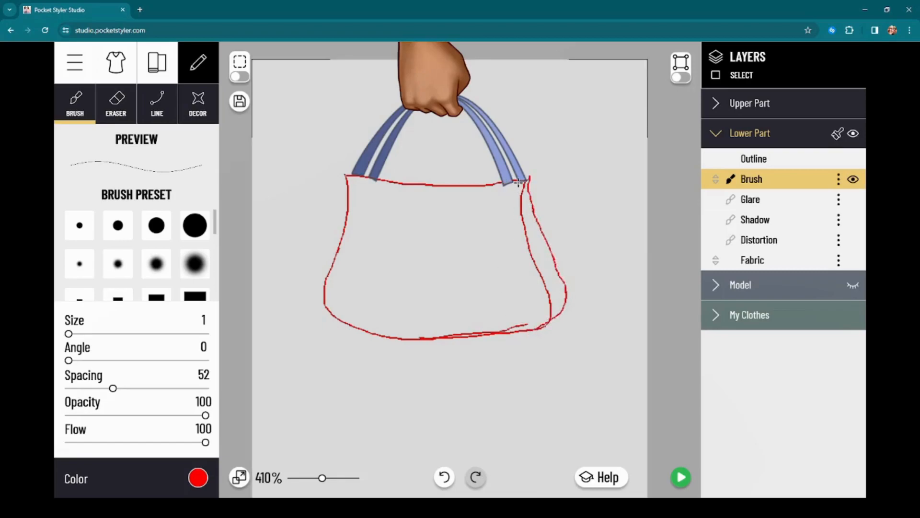
mouse_move(503, 190)
left_mouse_down()
mouse_move(376, 189)
mouse_move(345, 177)
left_mouse_up()
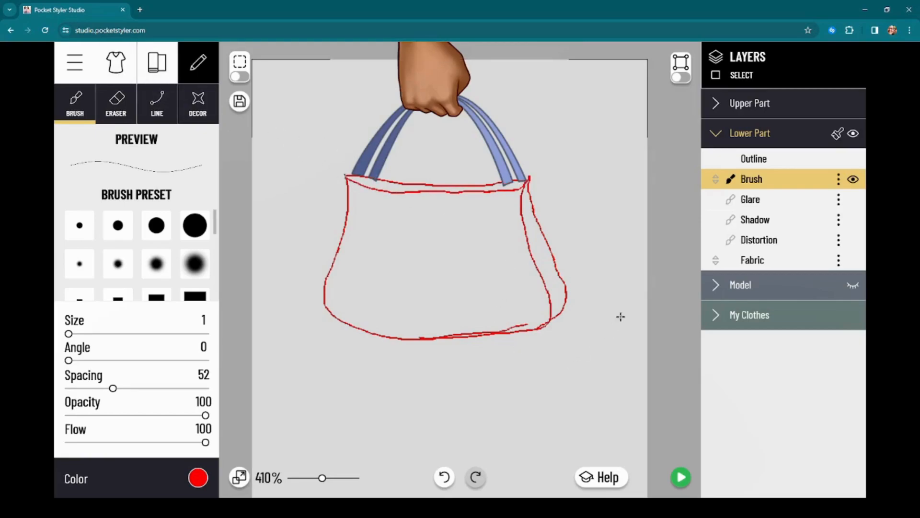
scroll(621, 317, "down", 4)
scroll(604, 269, "up", 2)
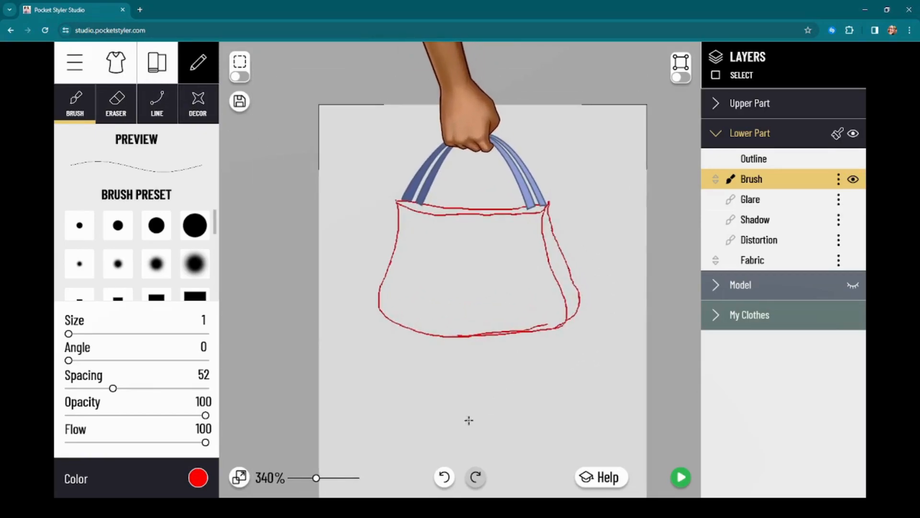
Step: Undo all red bag strokes, including the top edge between the handles
left_click(445, 478)
left_click(444, 477)
left_click(444, 477)
left_click(444, 477)
left_click(445, 477)
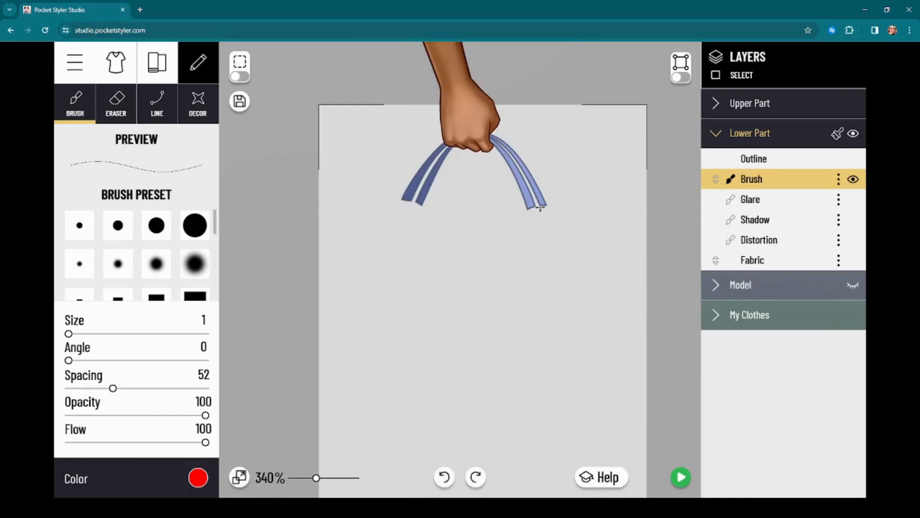
Step: Try a wavy, irregular bag body with a top band and a side panel in thin red, and undo all its strokes
mouse_move(552, 206)
left_mouse_down()
mouse_move(563, 312)
mouse_move(593, 279)
mouse_move(560, 203)
mouse_move(510, 220)
mouse_move(390, 222)
mouse_move(565, 205)
left_mouse_up()
mouse_move(388, 212)
left_mouse_down()
mouse_move(374, 308)
mouse_move(508, 386)
mouse_move(538, 318)
mouse_move(556, 311)
left_mouse_up()
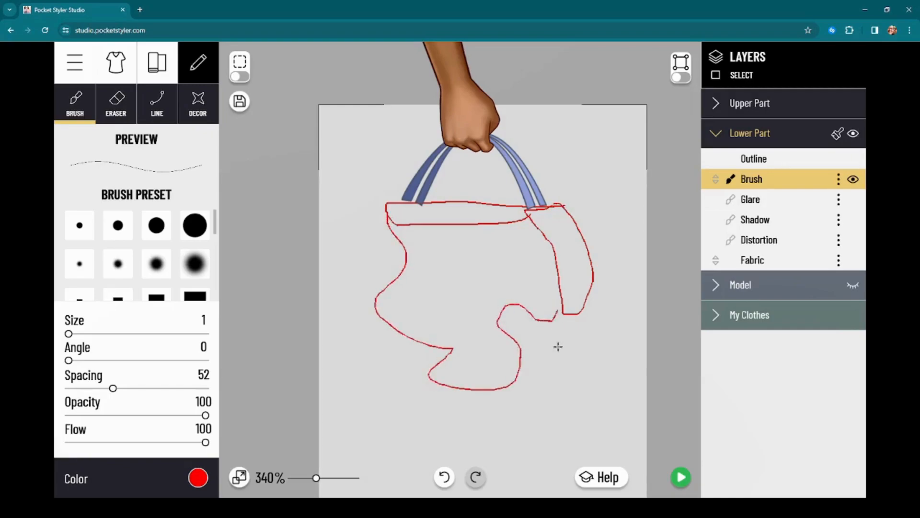
left_click(444, 476)
left_click(445, 477)
left_click(444, 476)
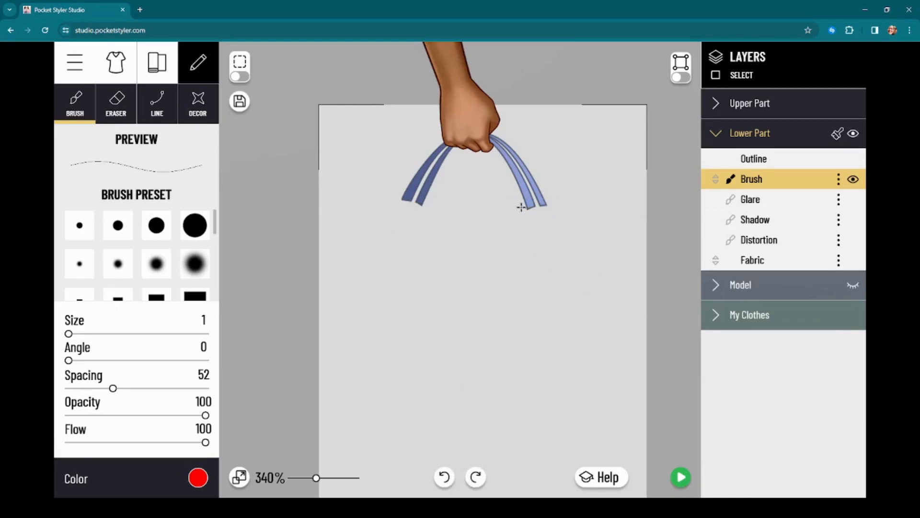
Step: Try a flat narrow bag opening with a crescent-shaped side panel beneath the handles, and undo those strokes
left_click_drag(407, 200, 549, 201)
mouse_move(404, 198)
left_mouse_down()
mouse_move(386, 206)
mouse_move(550, 214)
left_mouse_up()
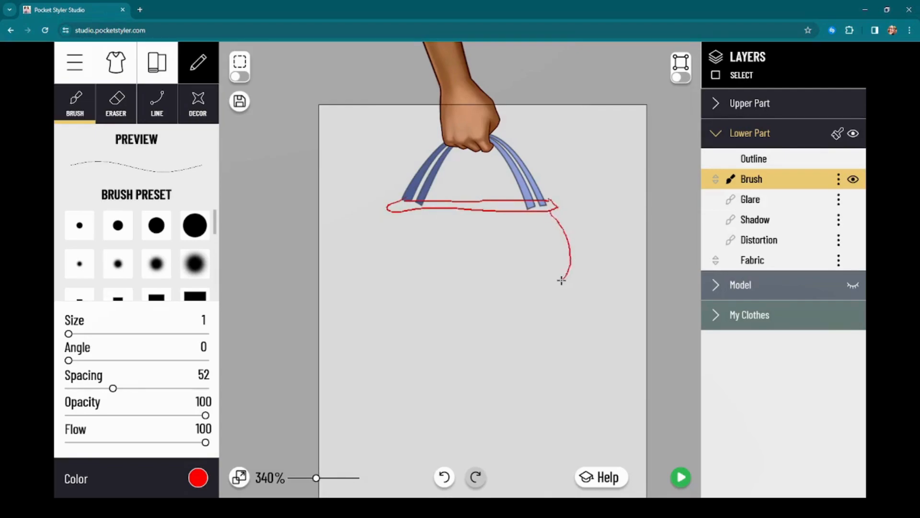
mouse_move(585, 255)
left_mouse_down()
mouse_move(565, 205)
mouse_move(555, 202)
left_mouse_up()
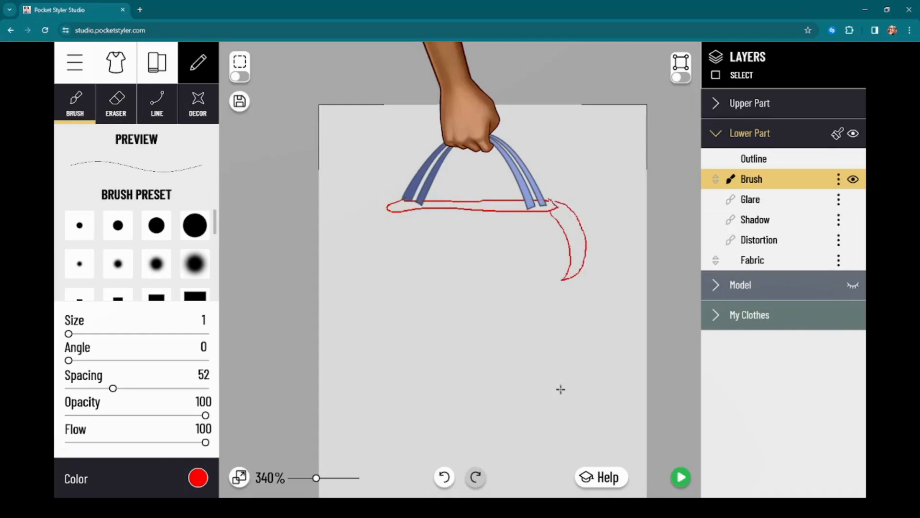
left_click(452, 481)
left_click(443, 477)
left_click(445, 479)
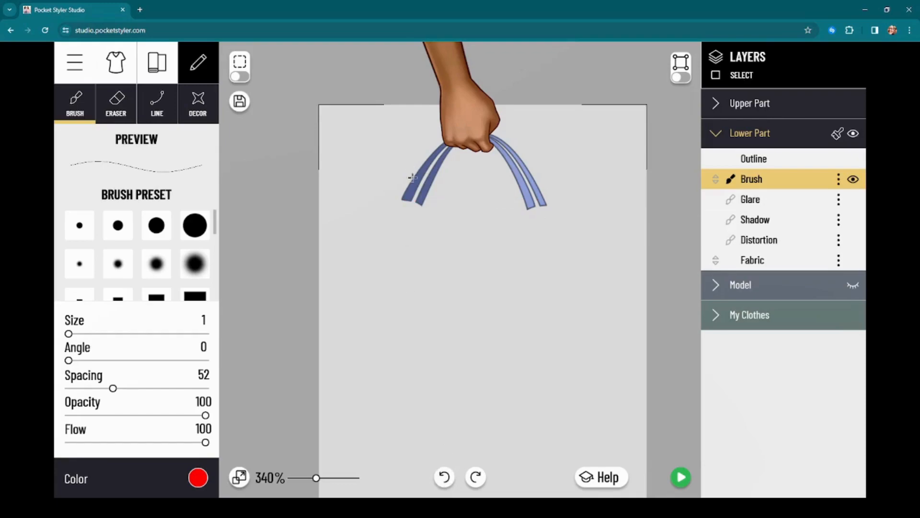
Step: Try a round bag body with a narrow opening between the handles in thin red, and undo the body and opening strokes
left_click(402, 196)
left_click_drag(400, 198, 545, 202)
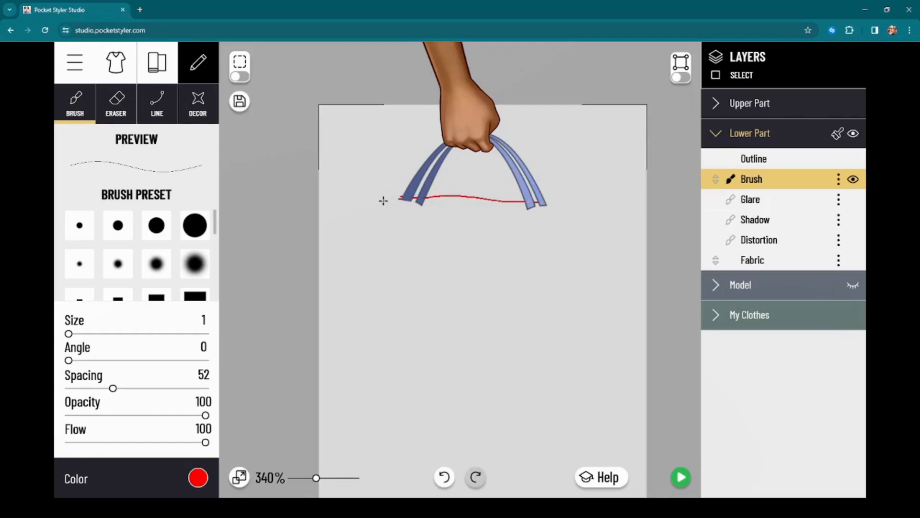
mouse_move(401, 198)
left_mouse_down()
mouse_move(424, 210)
mouse_move(549, 209)
mouse_move(541, 211)
left_mouse_up()
mouse_move(395, 207)
left_mouse_down()
mouse_move(386, 249)
mouse_move(403, 293)
mouse_move(509, 310)
mouse_move(555, 263)
mouse_move(556, 220)
left_mouse_up()
left_click_drag(557, 265, 509, 309)
left_click(445, 477)
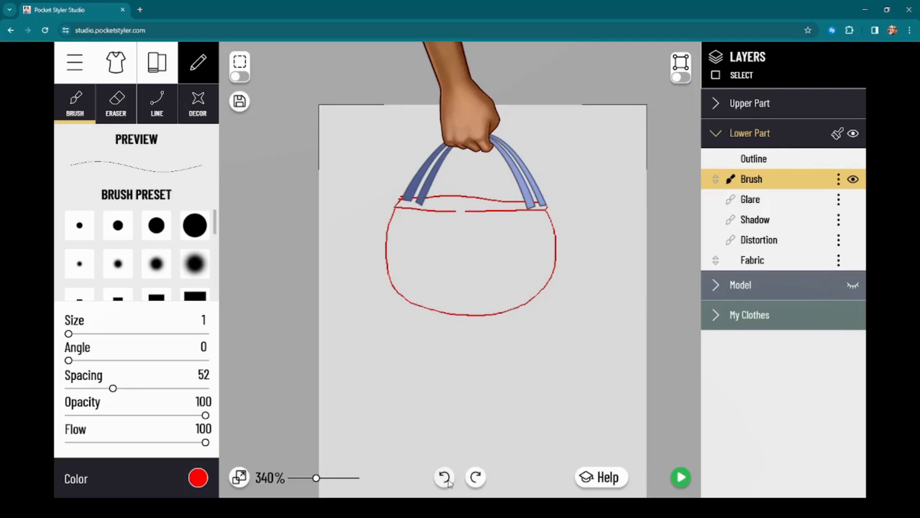
left_click(444, 477)
left_click(444, 476)
left_click(444, 477)
left_click(445, 477)
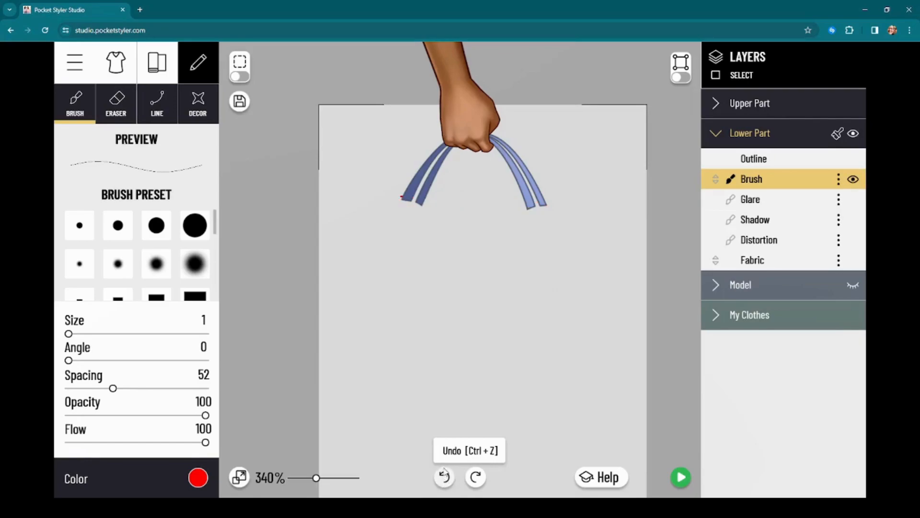
Step: Draw the bag's narrow top opening, a front flap with a pointed centre, and the front panel's left and bottom edges in thin red
left_click_drag(402, 197, 533, 203)
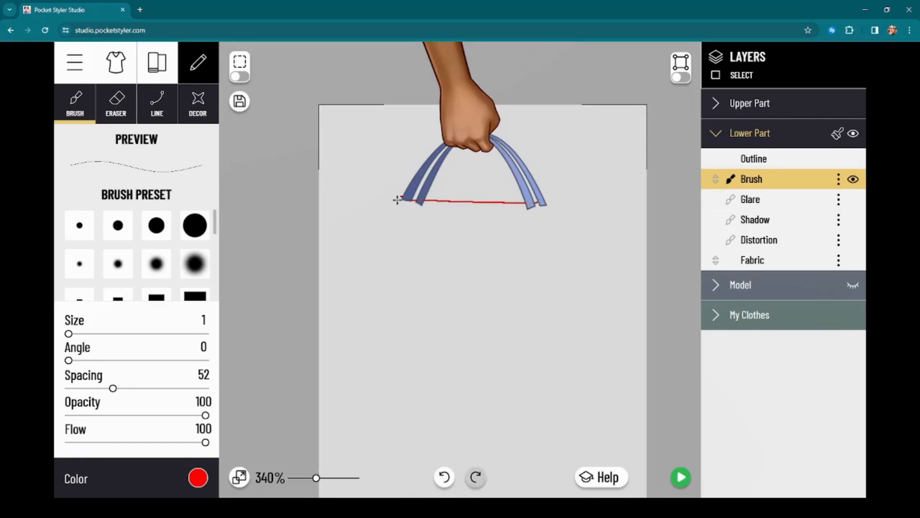
mouse_move(401, 195)
left_mouse_down()
mouse_move(401, 209)
mouse_move(462, 233)
mouse_move(497, 226)
left_mouse_up()
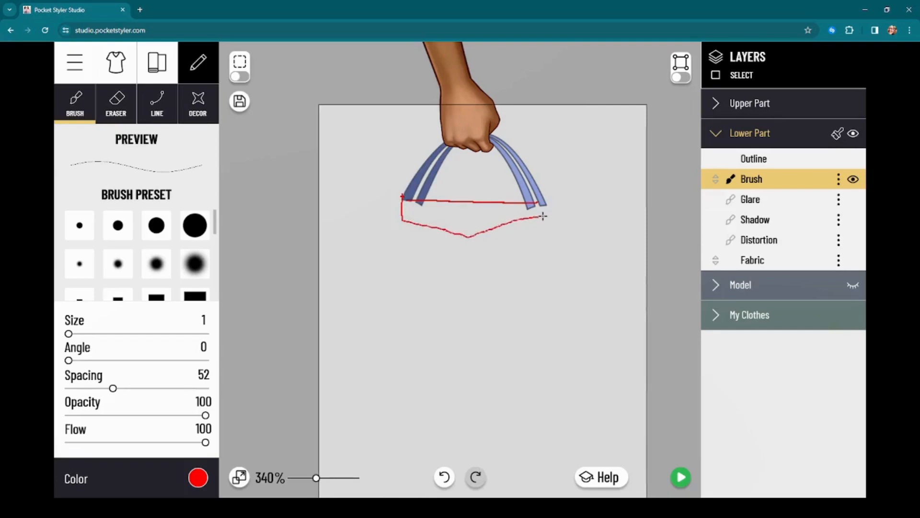
mouse_move(408, 197)
left_mouse_down()
mouse_move(511, 197)
mouse_move(435, 195)
left_mouse_up()
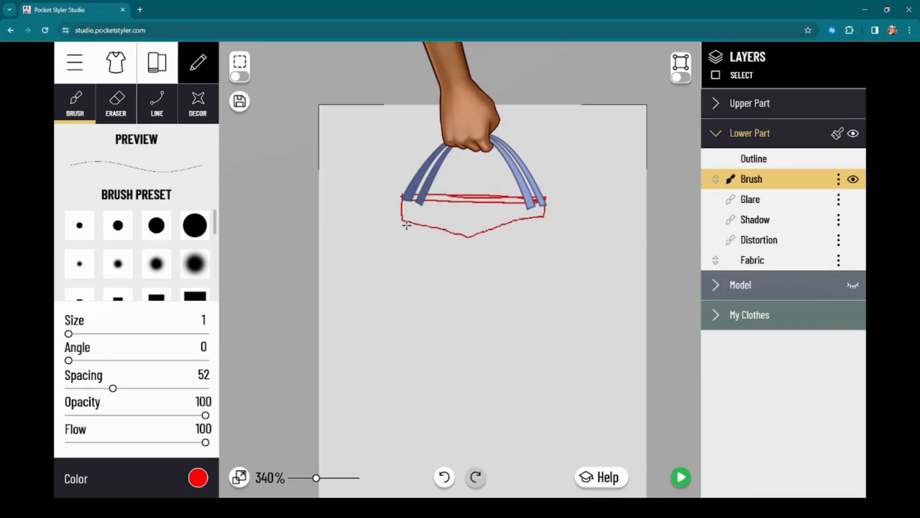
mouse_move(407, 229)
left_mouse_down()
mouse_move(404, 282)
mouse_move(487, 310)
mouse_move(538, 309)
left_mouse_up()
Step: Try the front panel's right edge and a side panel behind it, and undo both strokes
left_click_drag(541, 219, 539, 309)
left_click_drag(549, 204, 547, 238)
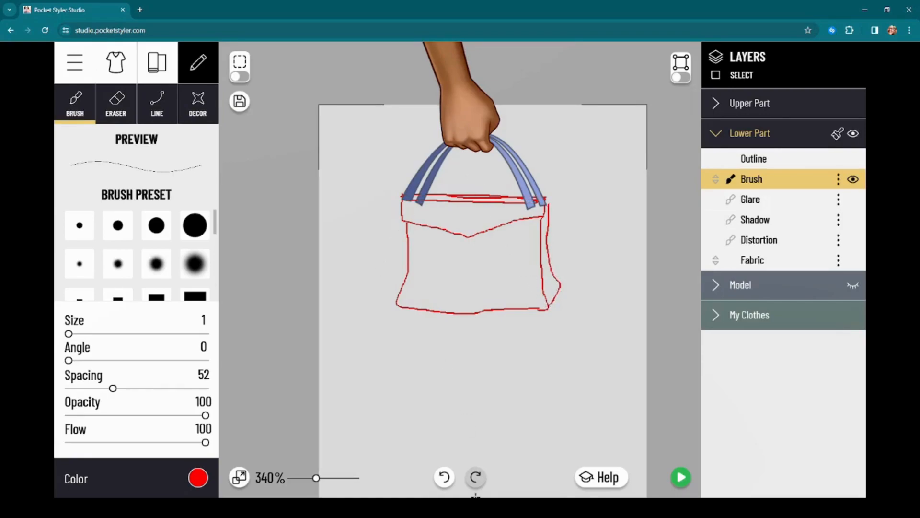
left_click(444, 478)
left_click(444, 478)
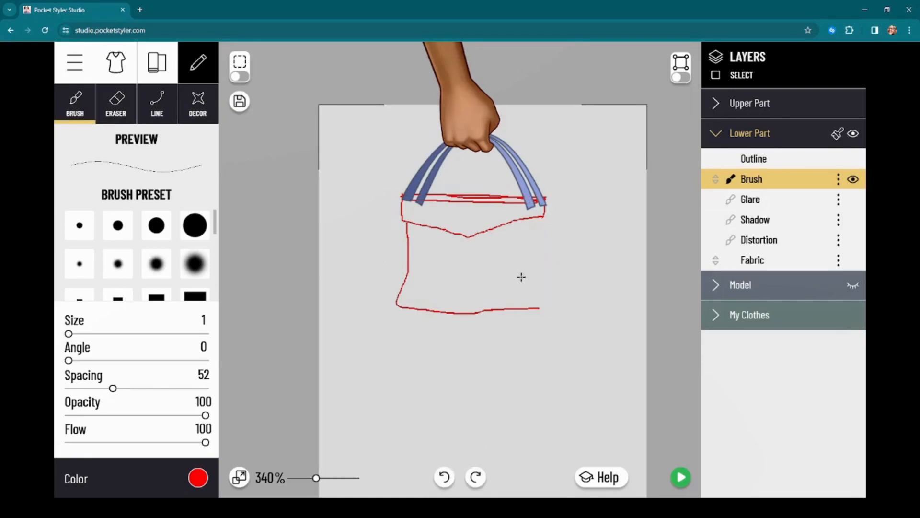
Step: Draw the front panel's right edge and an angular side panel beside it, replacing the first curved attempt at the side panel
mouse_move(542, 217)
left_mouse_down()
mouse_move(543, 278)
mouse_move(526, 293)
left_mouse_up()
mouse_move(547, 207)
left_mouse_down()
mouse_move(561, 303)
mouse_move(547, 310)
mouse_move(556, 288)
mouse_move(549, 199)
left_mouse_up()
left_click(444, 477)
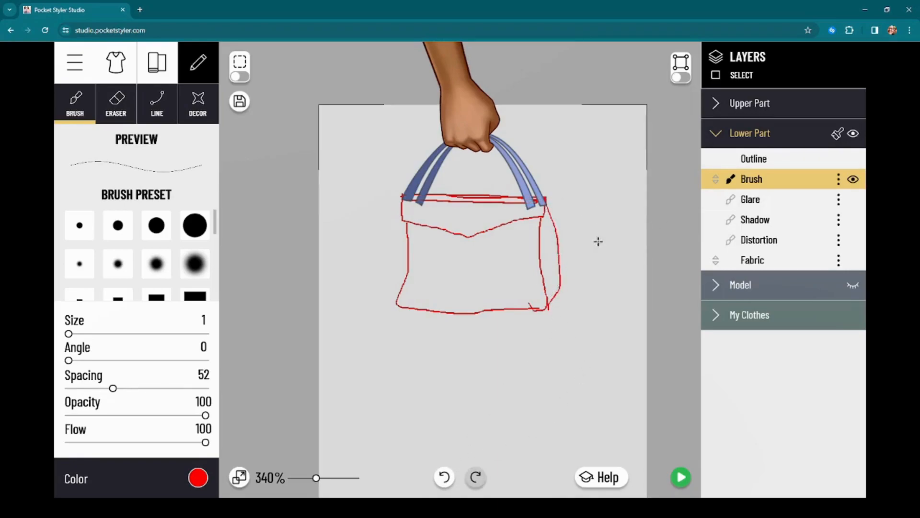
left_click(444, 477)
left_click_drag(548, 197, 547, 226)
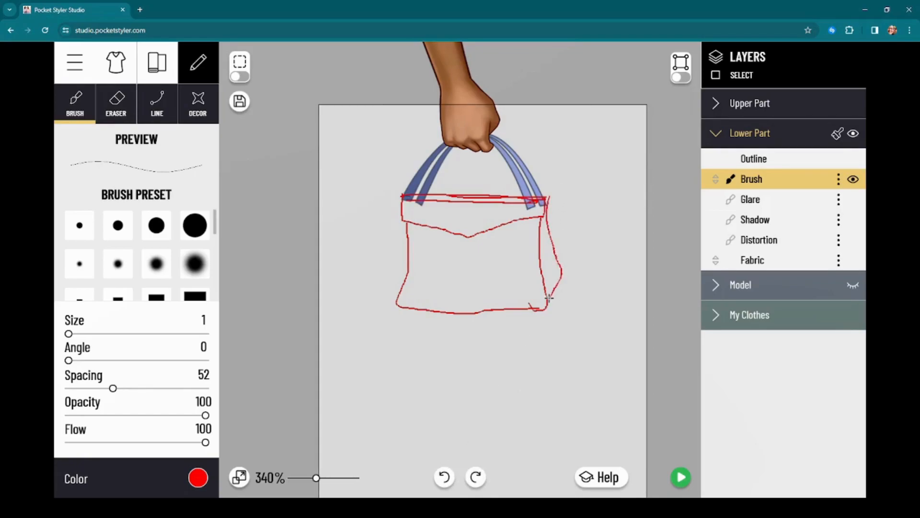
Step: Show the Lower Part outline's points and move its four corners onto the matching corners of the red bag sketch
left_click(770, 165)
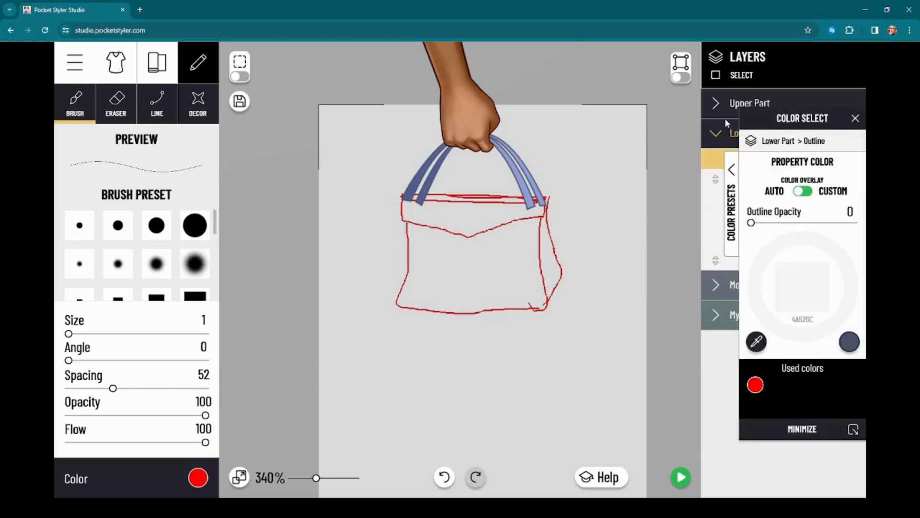
left_click(684, 77)
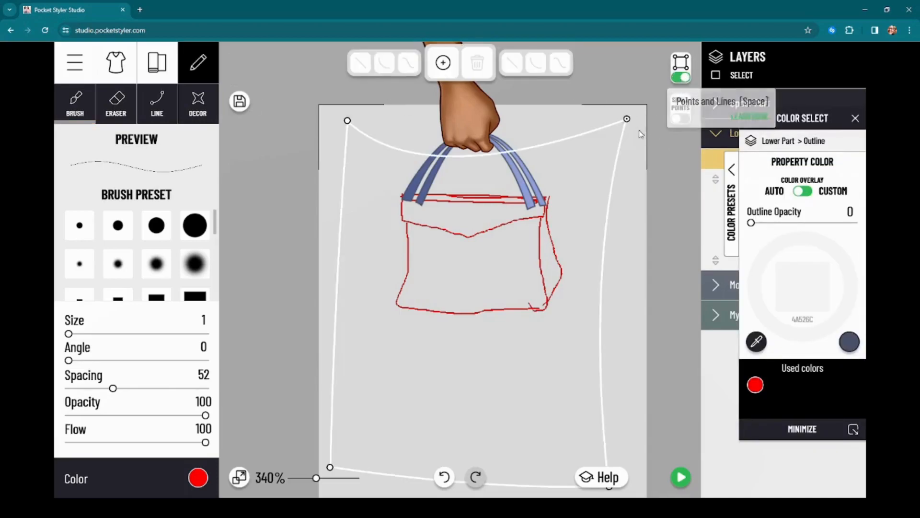
left_click_drag(627, 117, 547, 196)
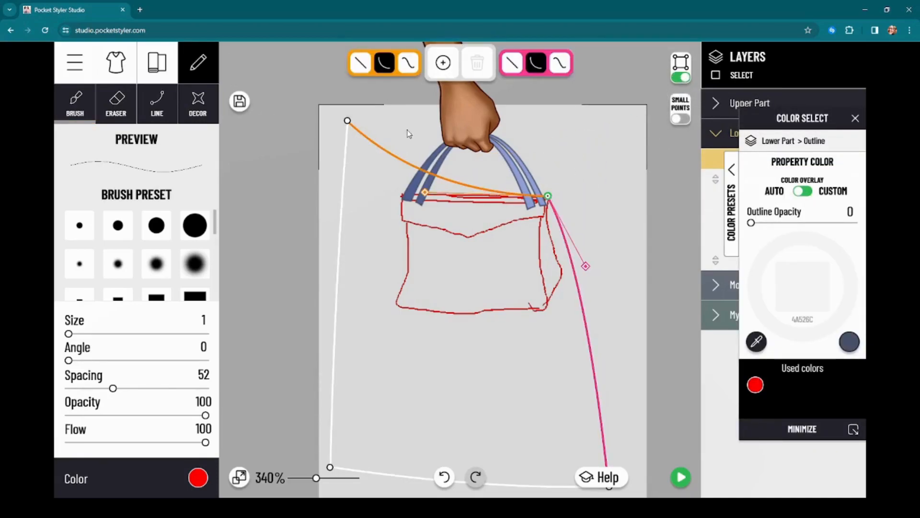
left_click_drag(347, 120, 401, 197)
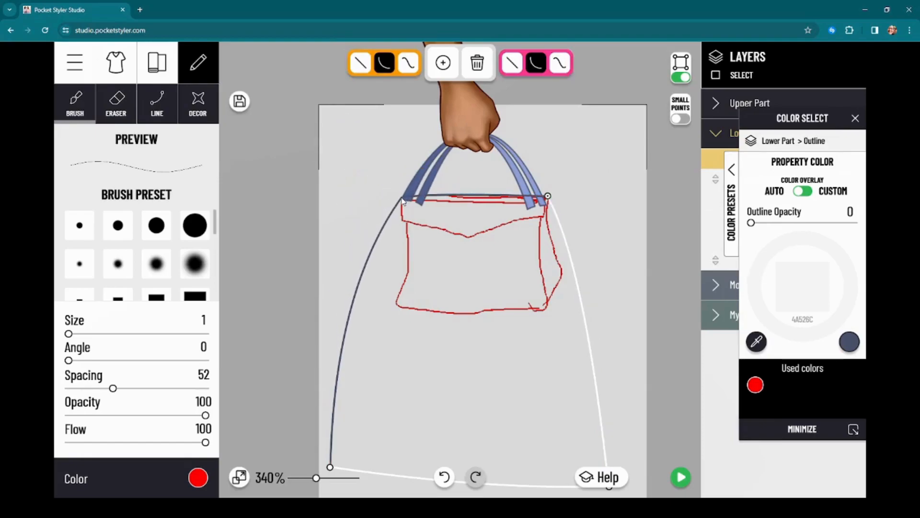
left_click_drag(330, 467, 398, 304)
left_click_drag(652, 429, 651, 385)
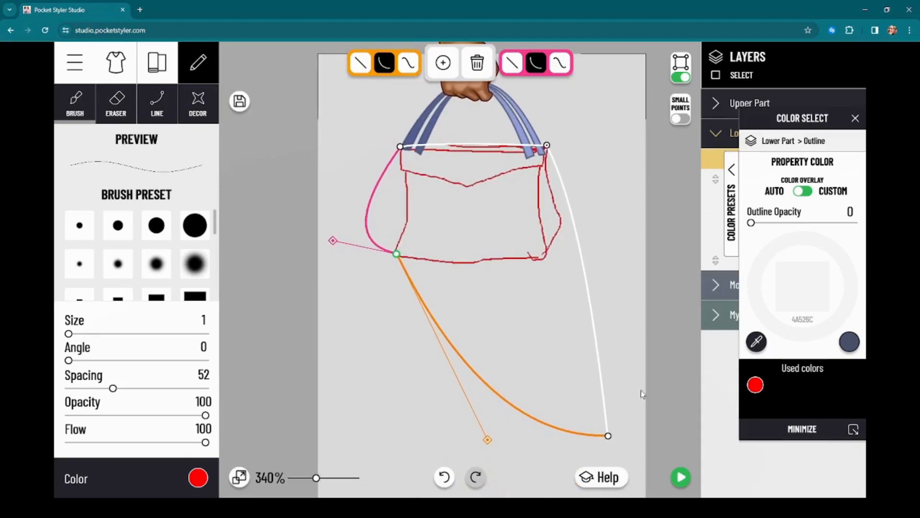
left_click_drag(608, 437, 548, 197)
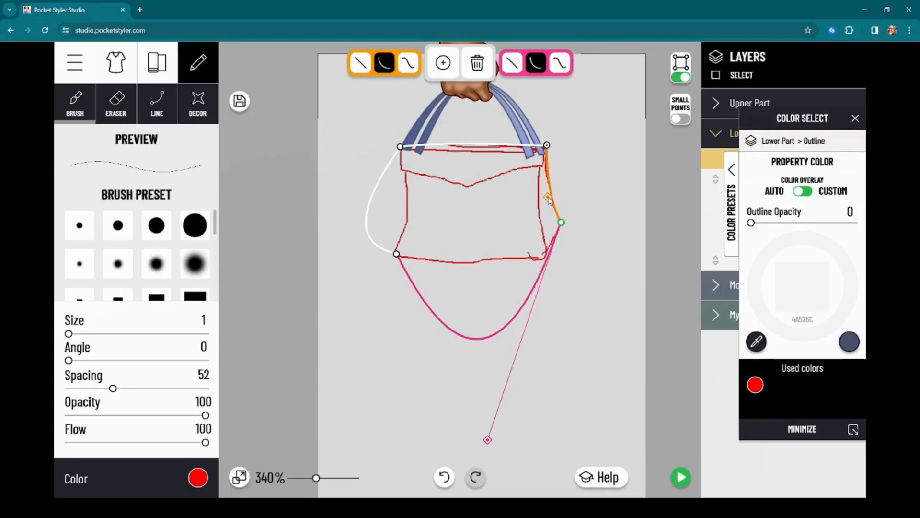
Step: Add an outline point at the front panel's lower-right corner and flatten the bottom curve to follow the sketched lower edge
left_click(443, 63)
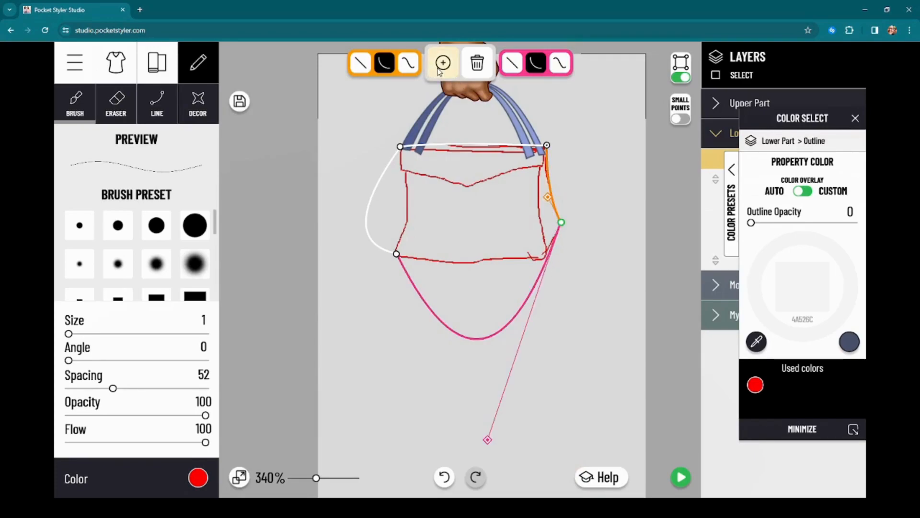
left_click(547, 255)
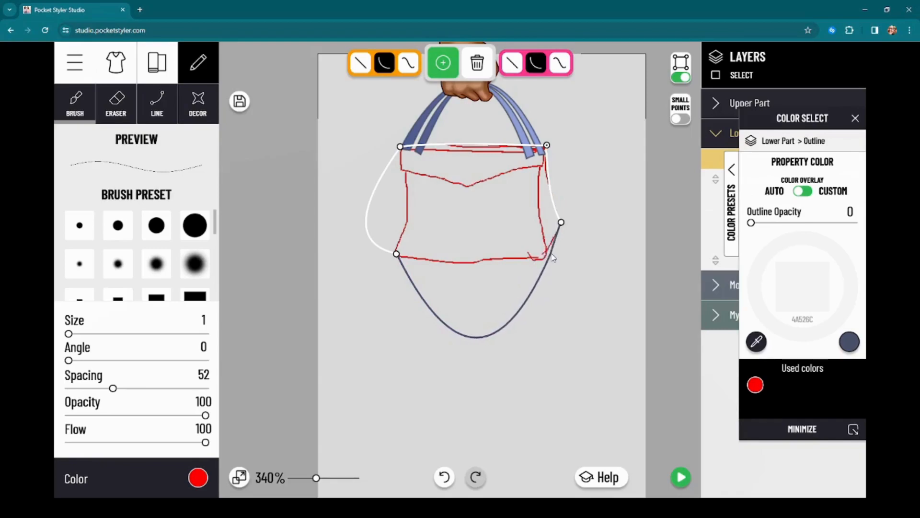
left_click_drag(479, 422, 437, 272)
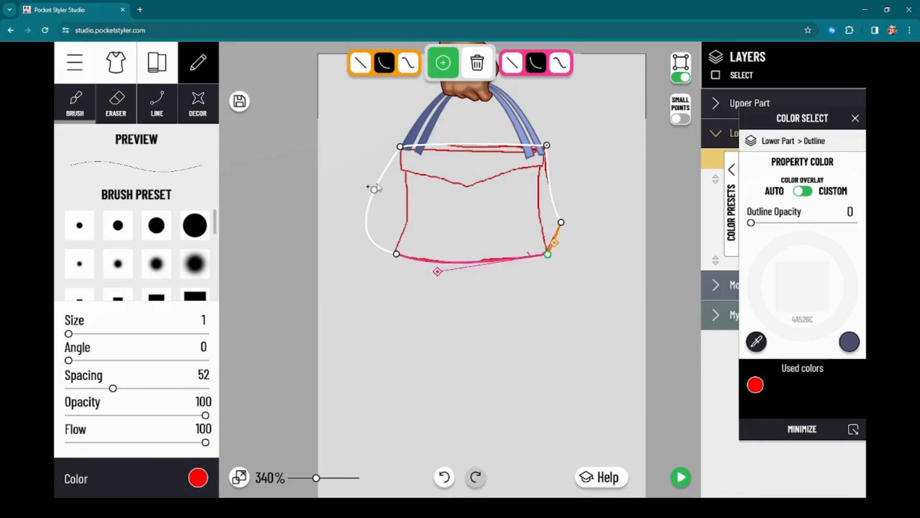
Step: Add an outline point at the flap's left corner and bend the adjoining curve to follow the bag's sketched left side
left_click_drag(387, 167, 402, 155)
left_click_drag(340, 242, 410, 225)
left_click_drag(298, 166, 274, 248)
Step: Add outline points at the lower-right corner so the outline runs up to the flap's right end and back along the side fold
scroll(511, 262, "up", 5)
scroll(529, 268, "up", 4)
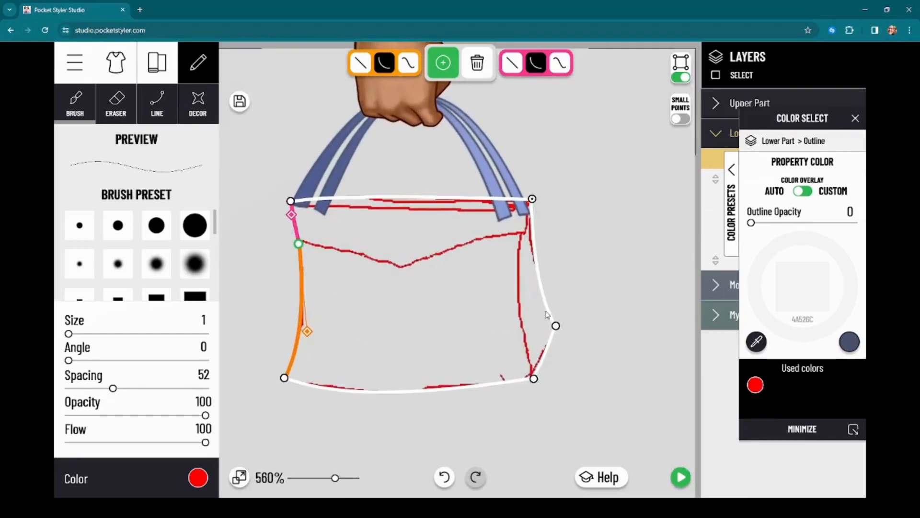
scroll(534, 383, "up", 1)
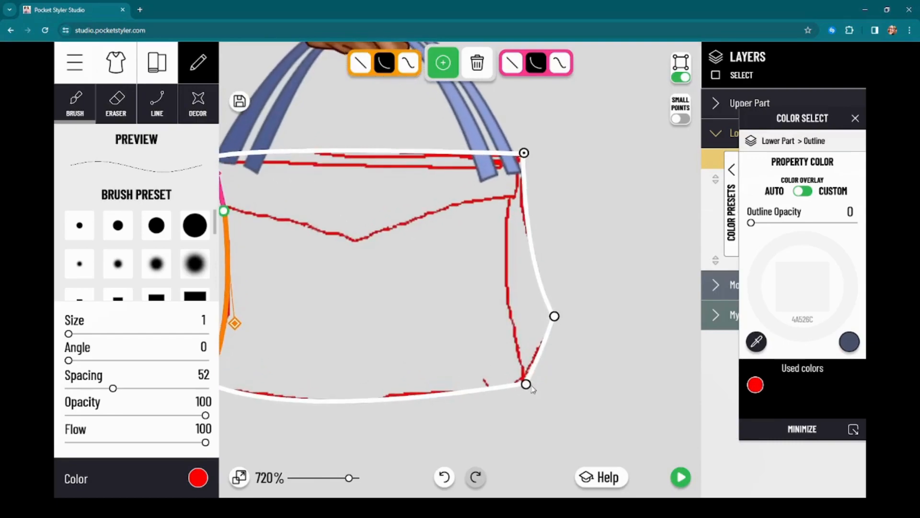
left_click(518, 385)
mouse_move(526, 384)
left_mouse_down()
mouse_move(517, 337)
mouse_move(520, 387)
mouse_move(526, 381)
left_mouse_up()
left_click_drag(517, 337, 507, 194)
left_click(526, 383)
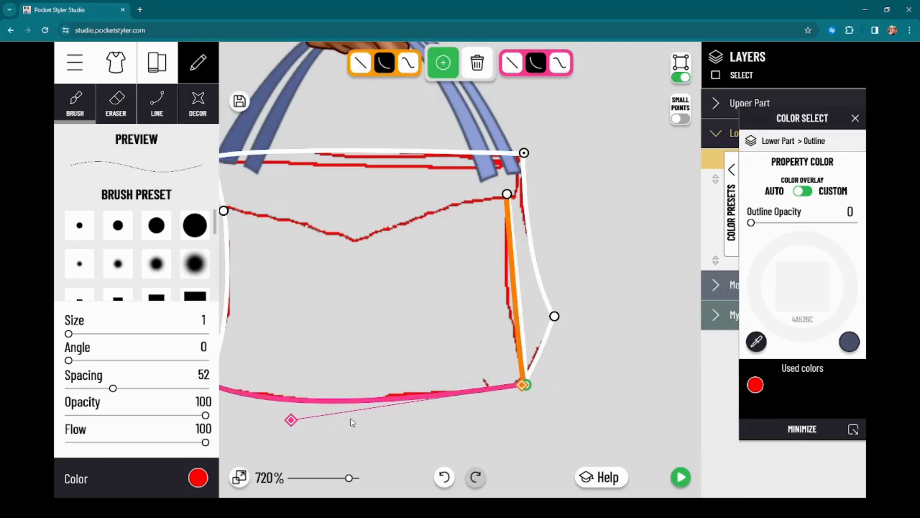
left_click(526, 384)
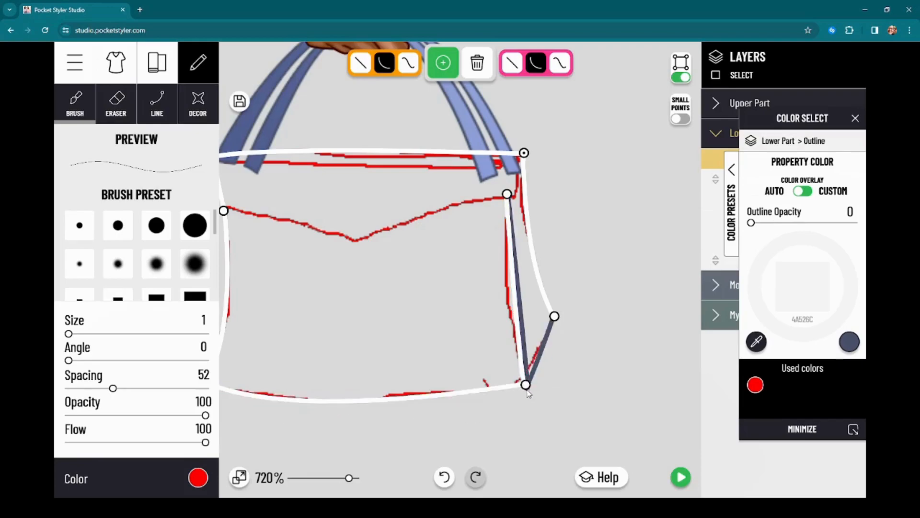
left_click(527, 385)
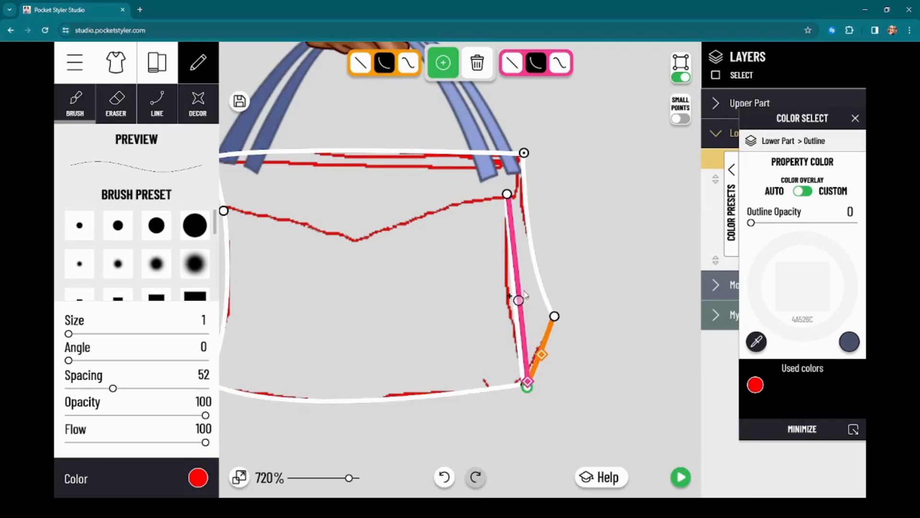
Step: Separate the overlapping outline points at the bag's lower-right corner and adjust the curve handles of the side fold
left_click(527, 384)
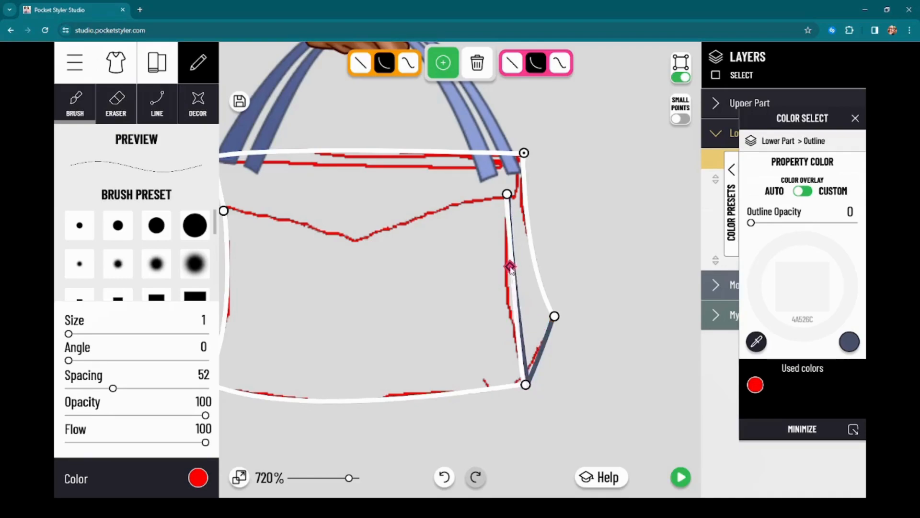
left_click(525, 385)
left_click(526, 386)
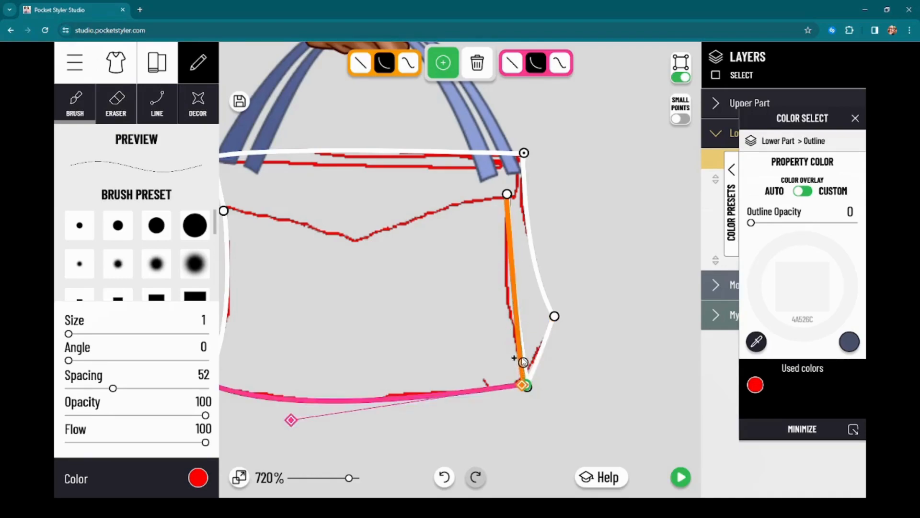
left_click(523, 375)
left_click_drag(522, 376, 521, 350)
left_click_drag(562, 166, 575, 240)
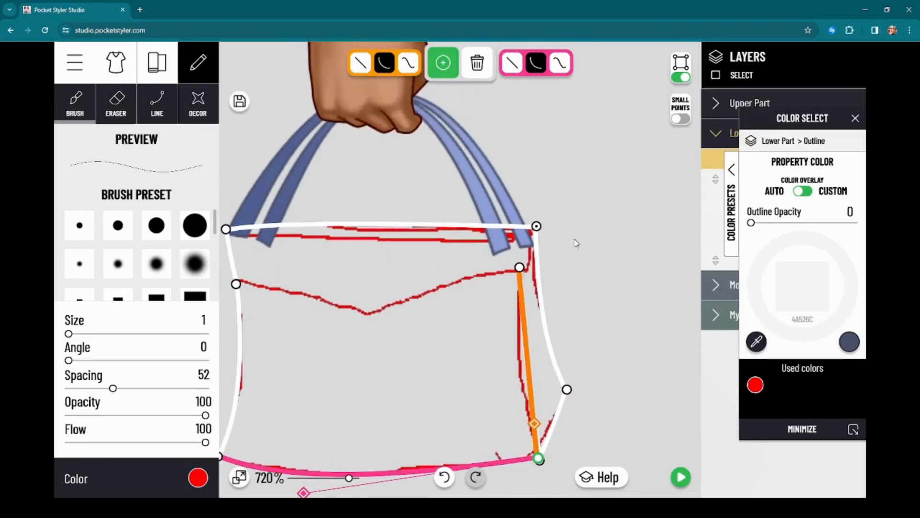
Step: Bend the side fold's outline curve towards the sketch and realign the overlapping points at the flap's right end
left_click(519, 273)
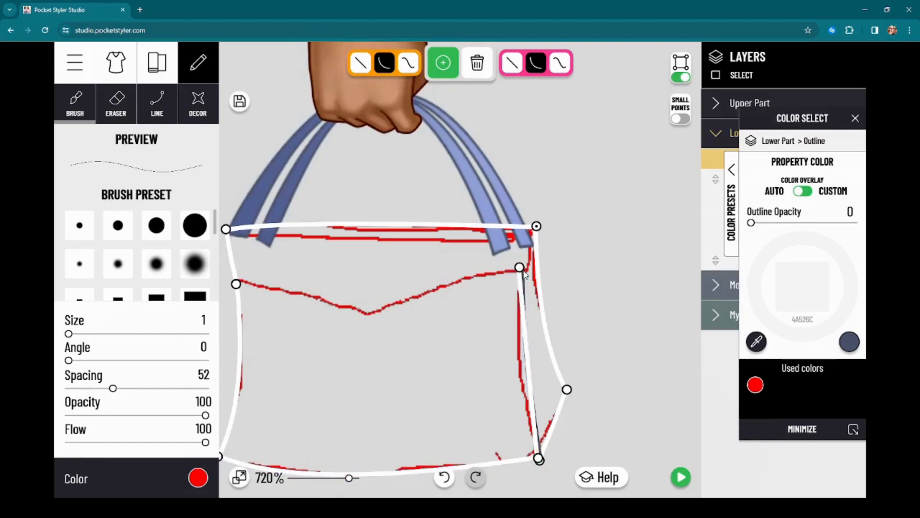
left_click(521, 282)
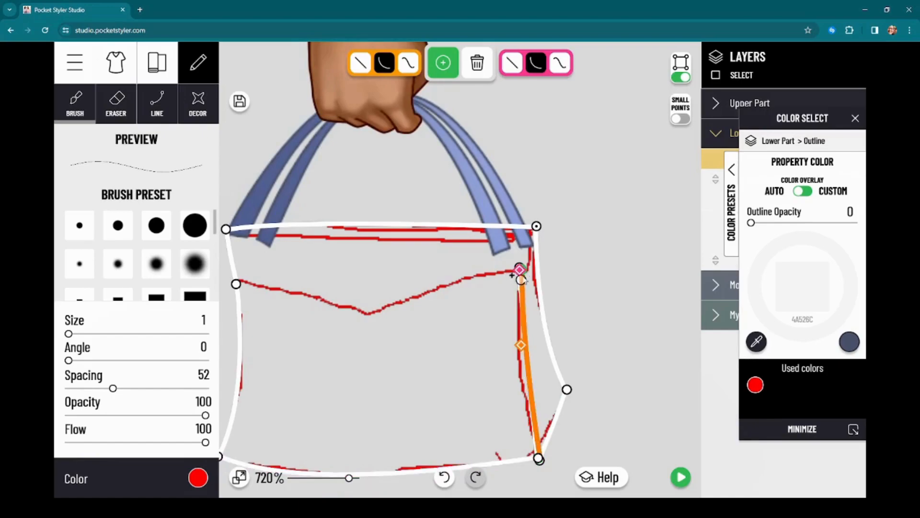
left_click(520, 268)
left_click(520, 274)
scroll(616, 245, "down", 2)
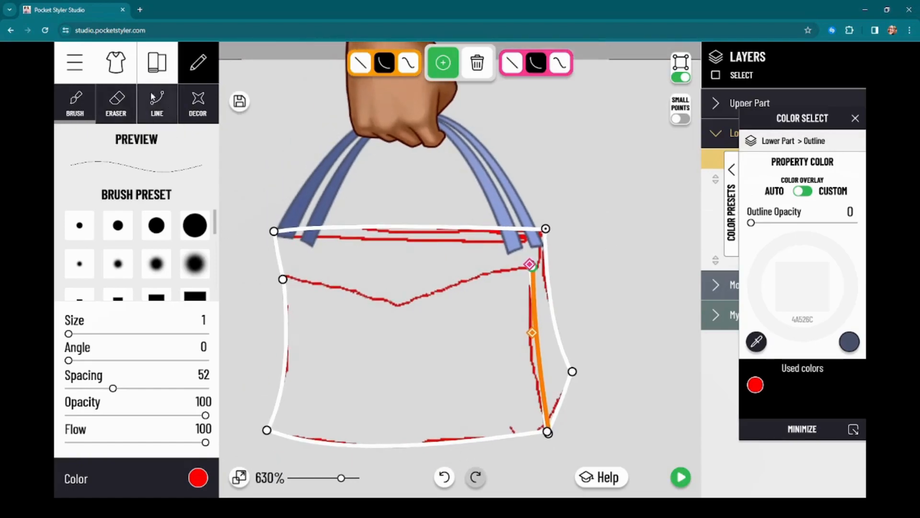
left_click(153, 60)
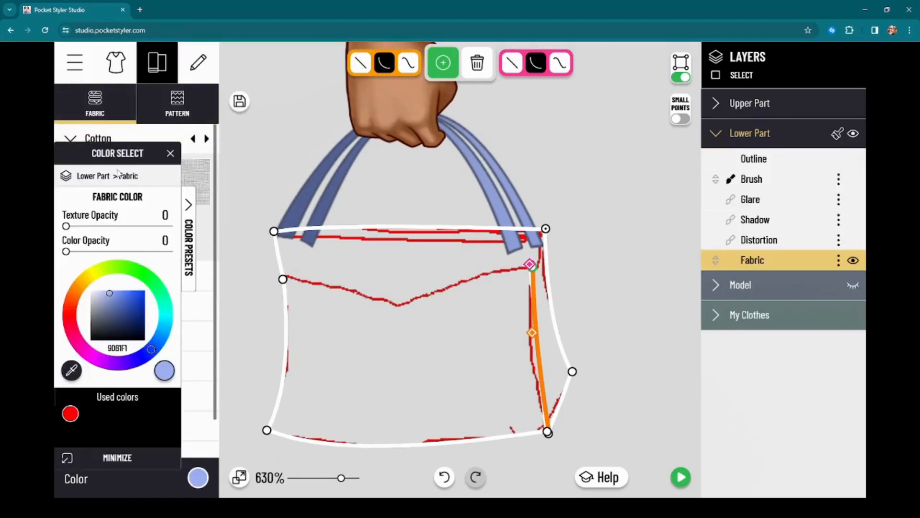
left_click_drag(125, 148, 752, 157)
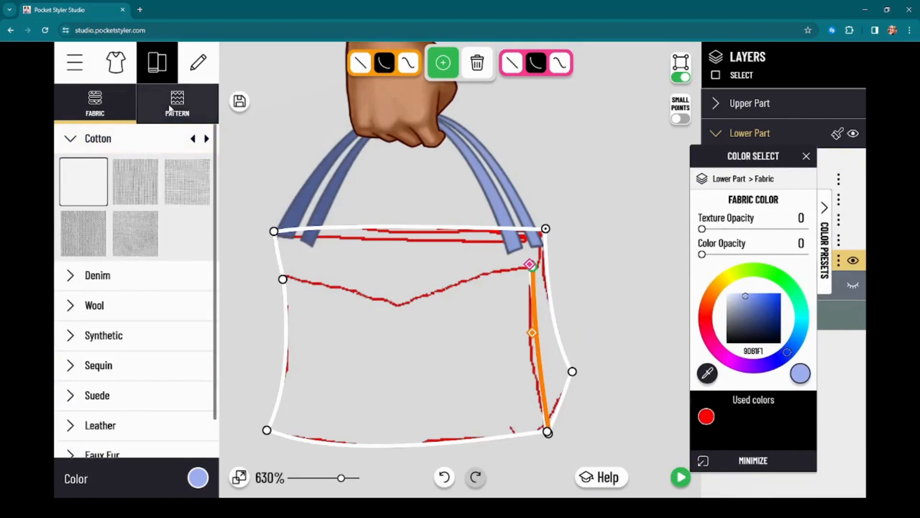
left_click(177, 103)
Step: Add the rounded-square detail to the lower part, flatten it to the flap's height and stretch it across the sketched flap
left_click(115, 76)
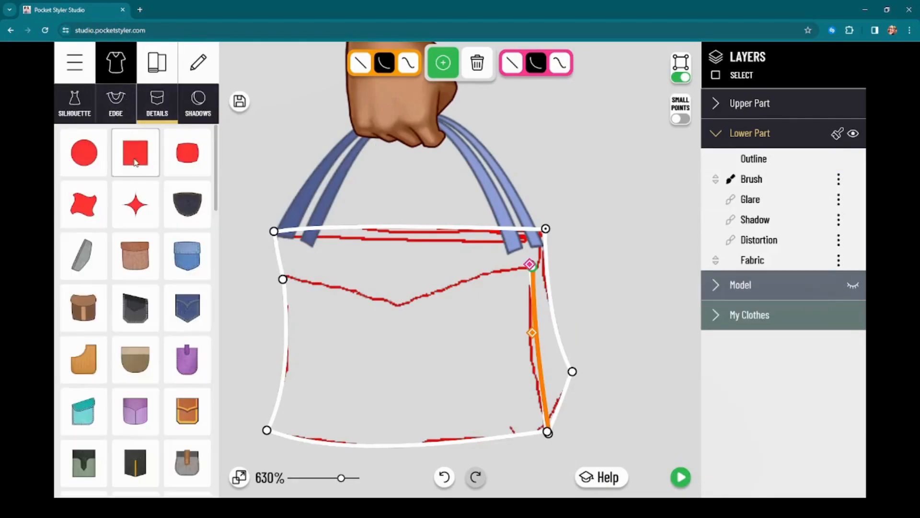
left_click(187, 152)
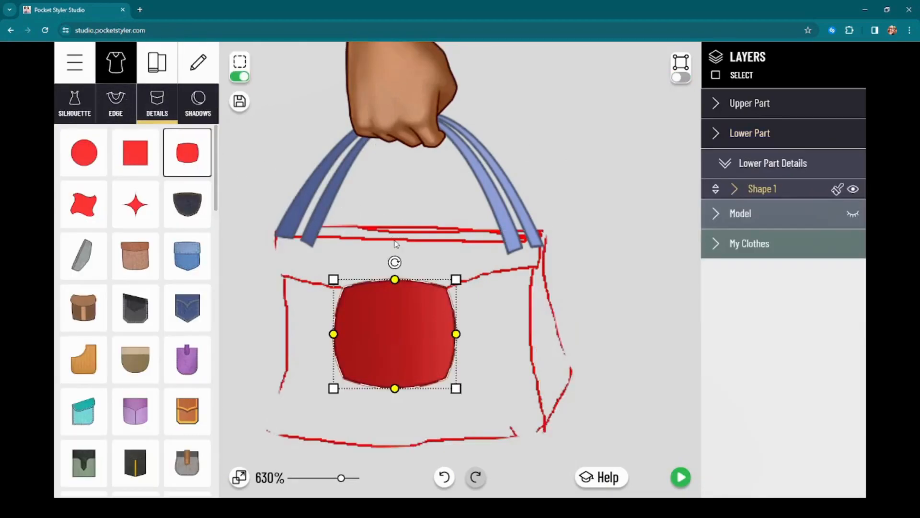
left_click_drag(379, 329, 374, 288)
left_click(374, 291)
left_click_drag(380, 341, 395, 305)
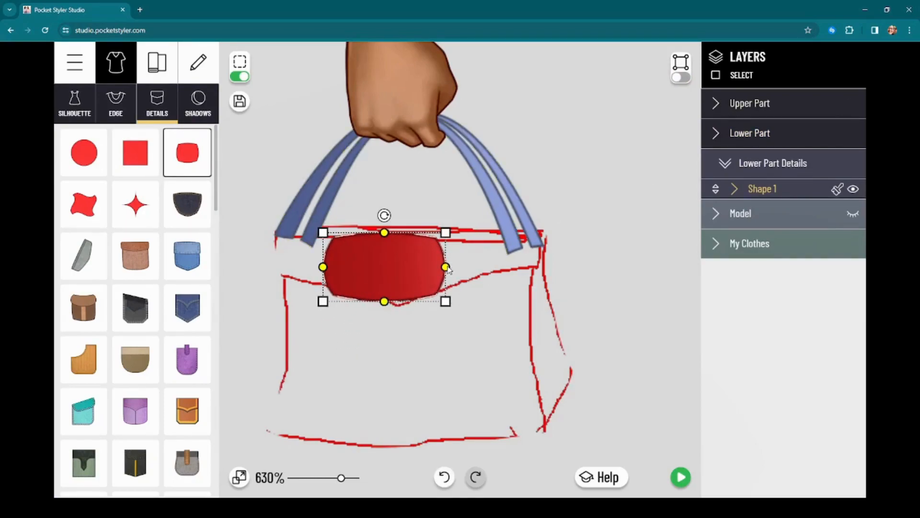
left_click_drag(445, 267, 545, 267)
left_click_drag(323, 267, 266, 254)
Step: Show the flap shape's points, add one at the sketched tip, and fit the corners and side curves to the red flap outline
left_click(681, 77)
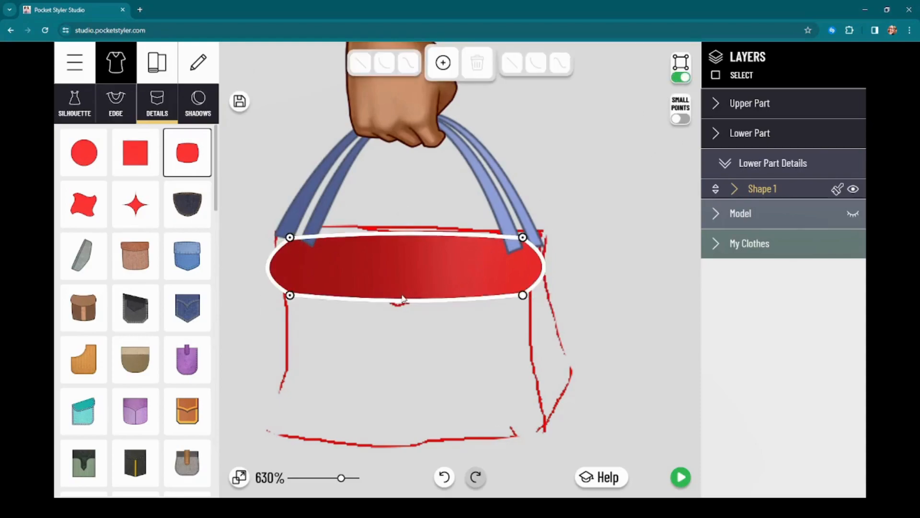
left_click(443, 62)
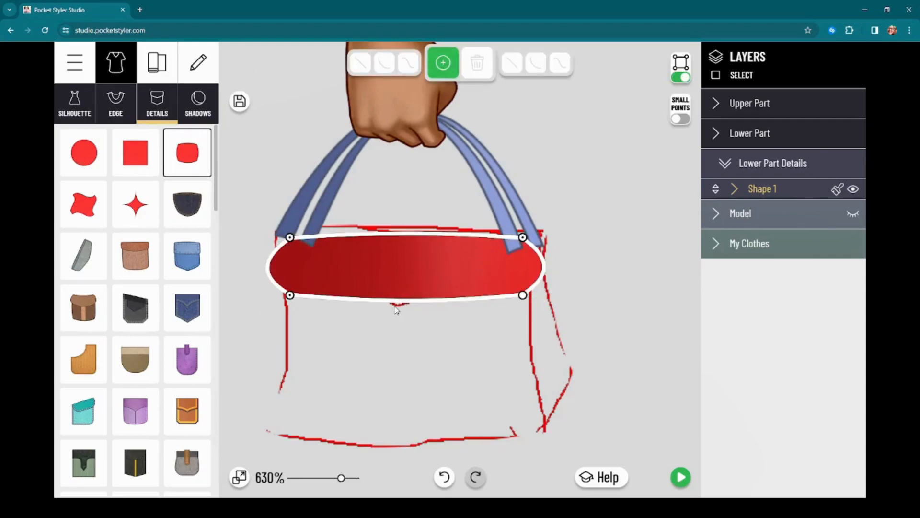
left_click(396, 302)
left_click_drag(523, 297, 533, 270)
mouse_move(523, 239)
left_mouse_down()
mouse_move(519, 267)
mouse_move(535, 239)
left_mouse_up()
left_click_drag(566, 268, 539, 255)
left_click_drag(290, 237, 275, 235)
left_click_drag(243, 269, 271, 249)
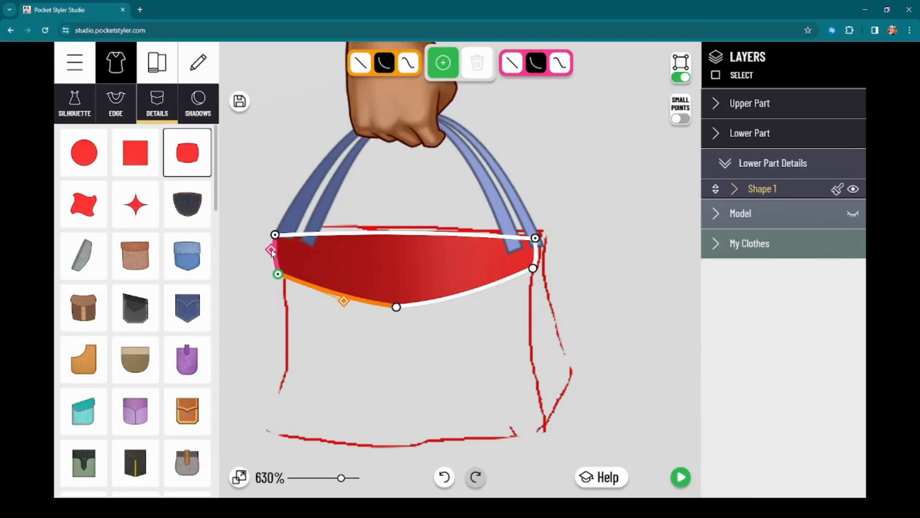
Step: Add a square as a new detail and flatten it into a thin level strip along the bag's top edge
left_click_drag(380, 200, 398, 214)
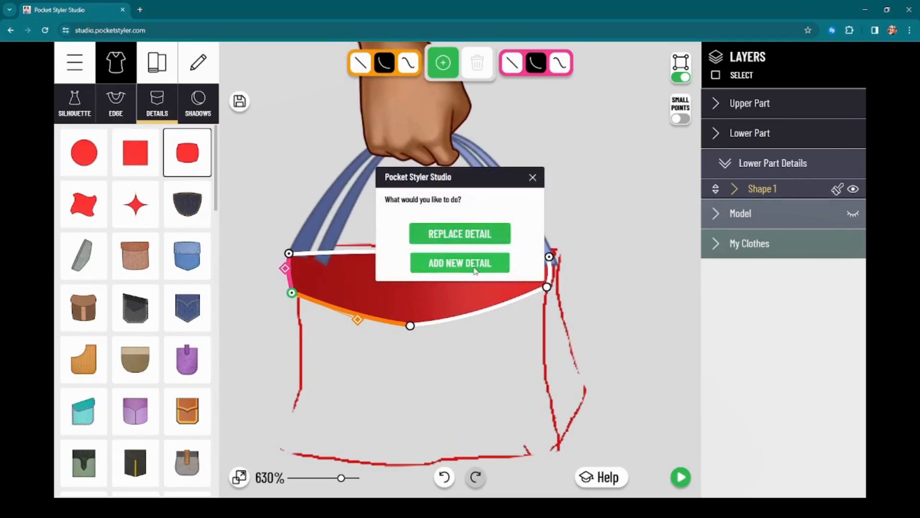
left_click(461, 263)
left_click_drag(417, 378, 555, 244)
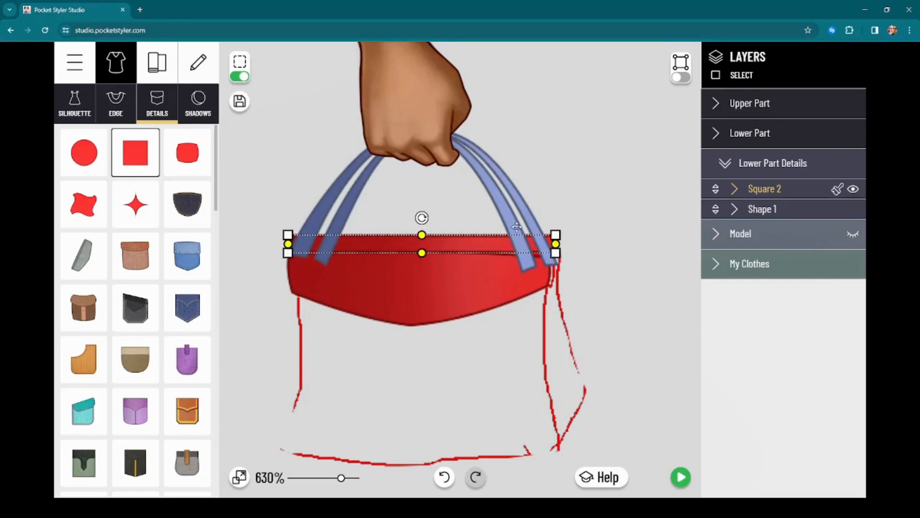
left_click_drag(430, 223, 430, 218)
scroll(449, 227, "up", 4)
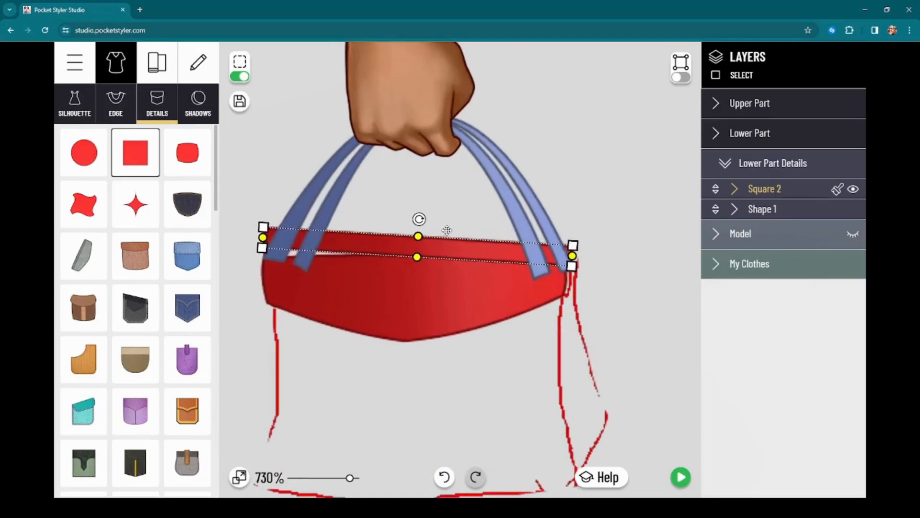
left_click_drag(417, 220, 415, 218)
Step: Show the thin strip's points and move its corners to form the slanted opening along the bag's top edge
left_click(681, 77)
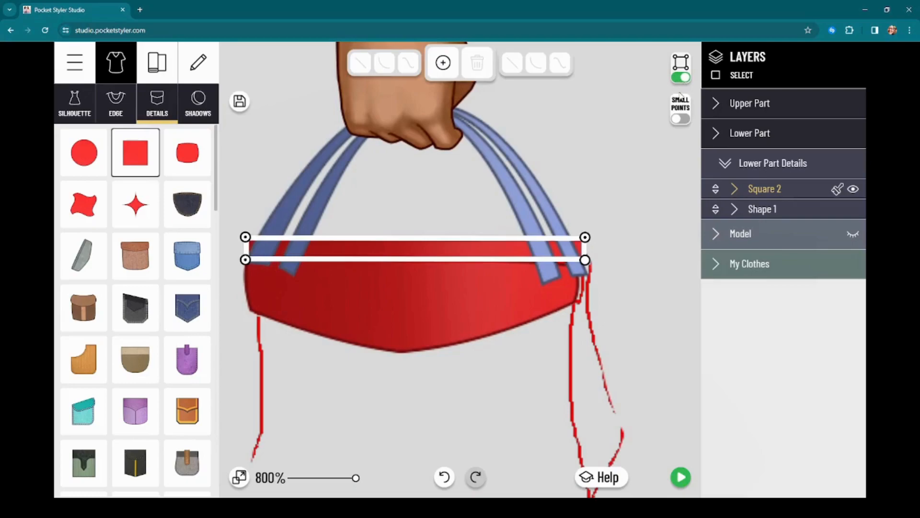
mouse_move(589, 258)
left_mouse_down()
mouse_move(581, 268)
mouse_move(599, 253)
left_mouse_up()
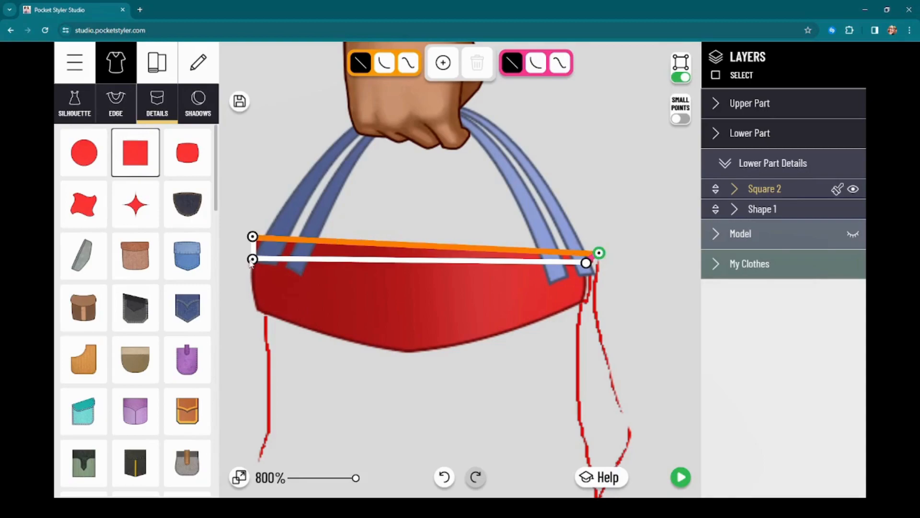
left_click_drag(254, 236, 256, 259)
scroll(616, 261, "down", 2)
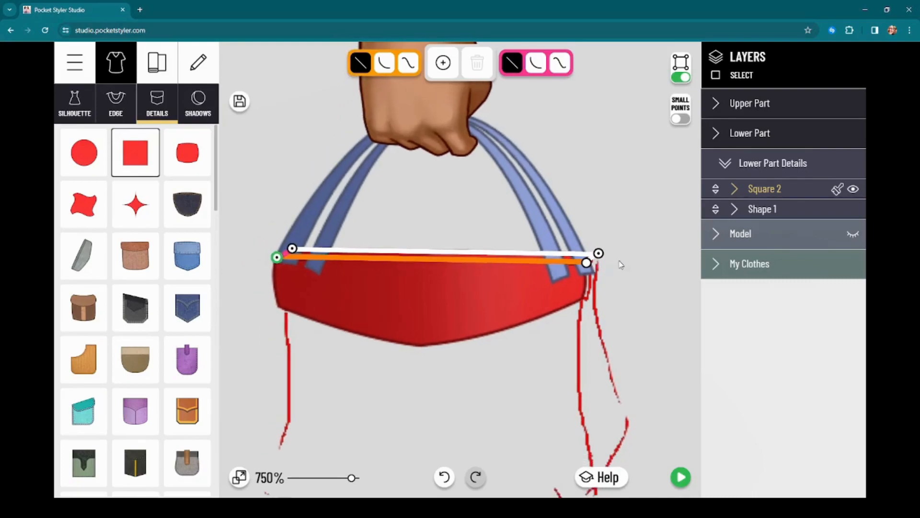
Step: Raise the Lower Part's outline opacity to the maximum and set its fabric colour opacity to 100
mouse_move(773, 191)
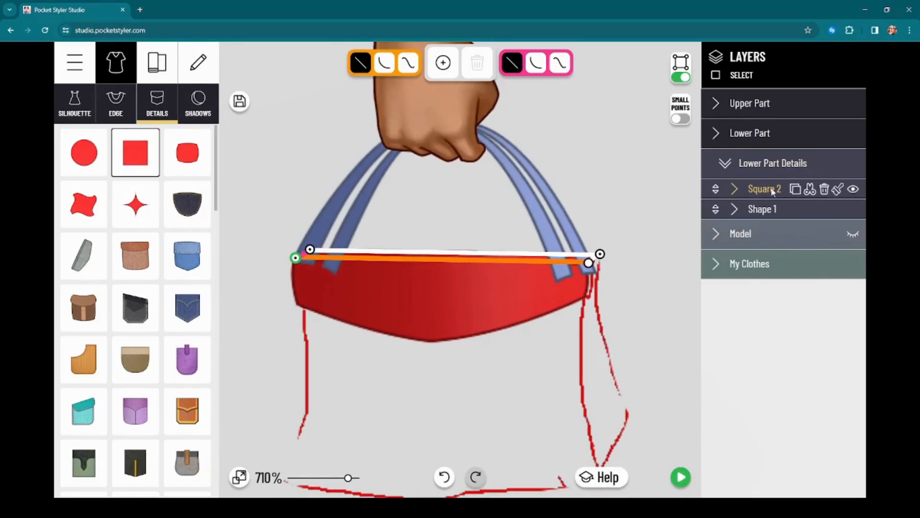
left_click(772, 130)
left_click(775, 162)
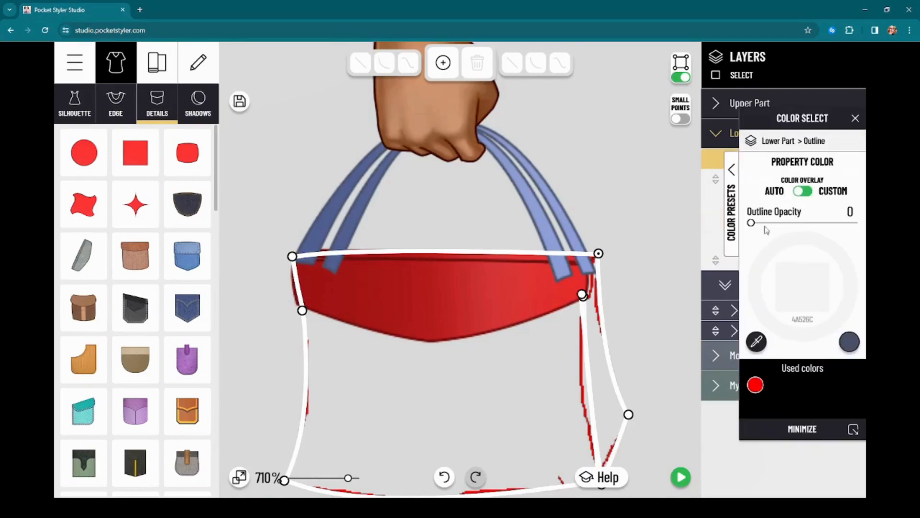
left_click_drag(787, 226, 861, 223)
left_click_drag(814, 126, 626, 127)
left_click(752, 260)
left_click_drag(572, 218, 719, 235)
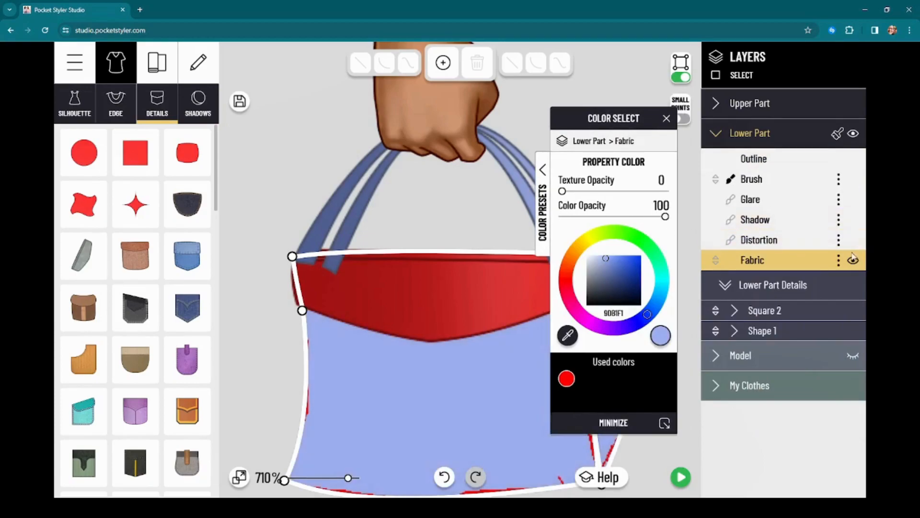
Step: Erase the red sketch lines from the Lower Part's Brush layer with the size 120 eraser
left_click(783, 186)
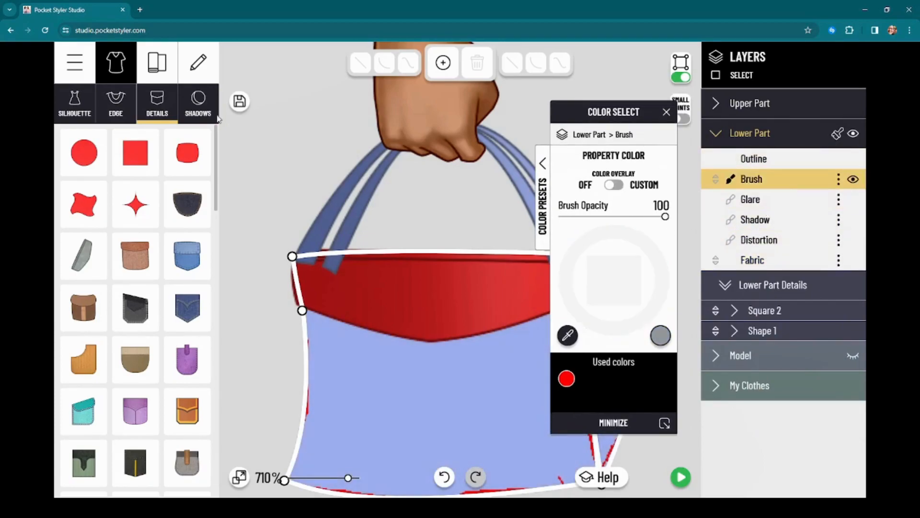
left_click(198, 62)
left_click(130, 111)
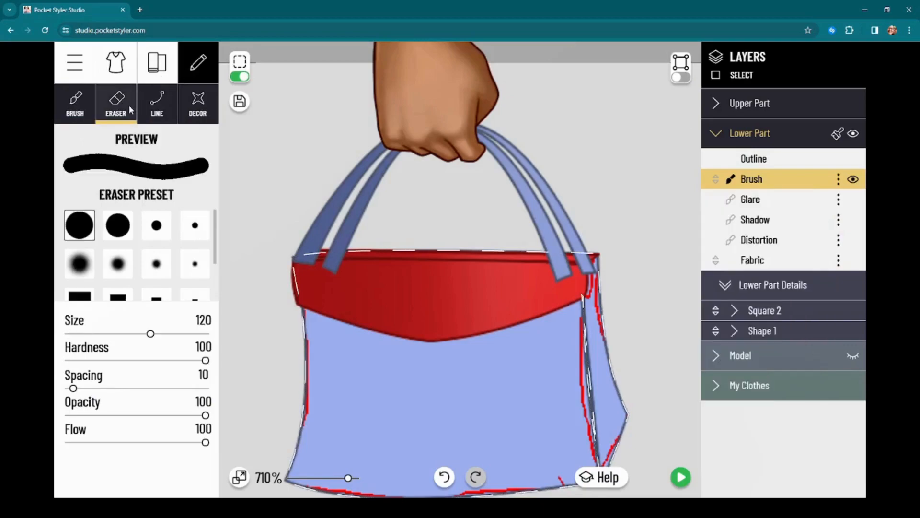
mouse_move(298, 277)
left_mouse_down()
mouse_move(630, 417)
mouse_move(519, 421)
left_mouse_up()
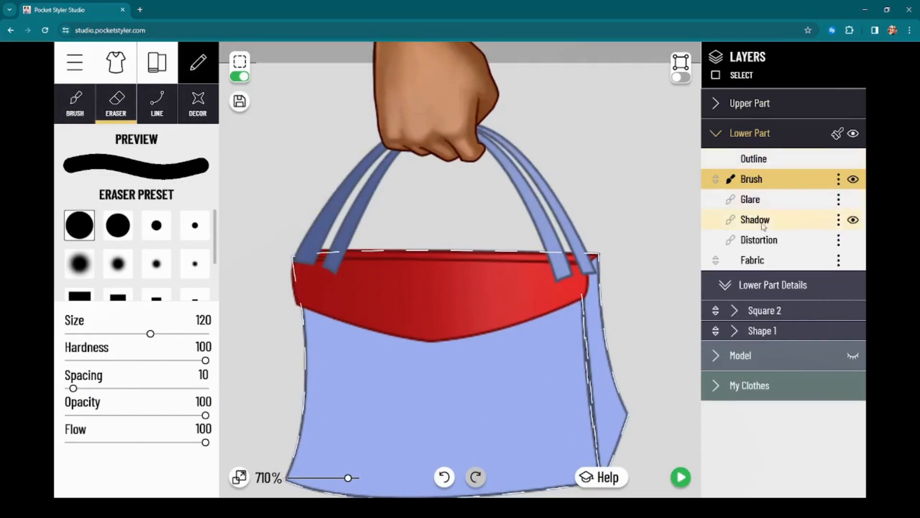
Step: Copy the Lower Part's style onto the top strip and flap details, and turn off the selection border
left_click(775, 307)
left_click(837, 140)
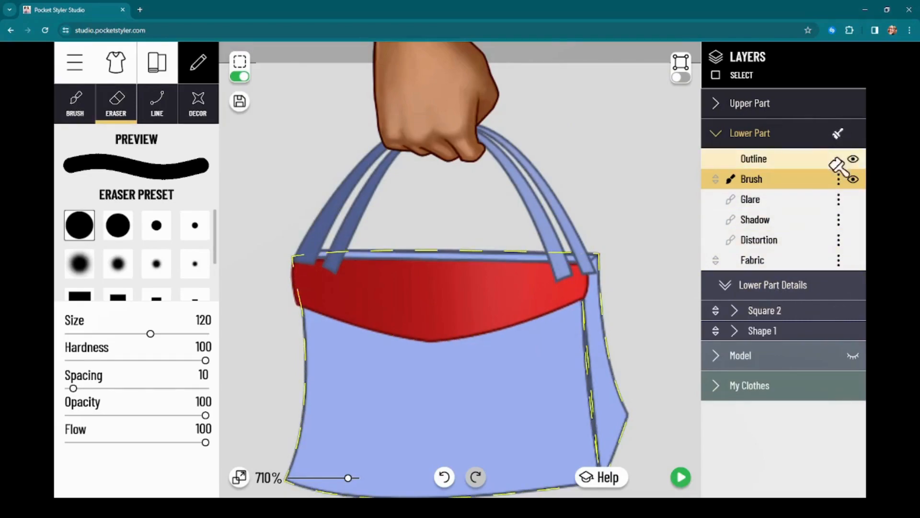
left_click(780, 331)
scroll(623, 287, "down", 1)
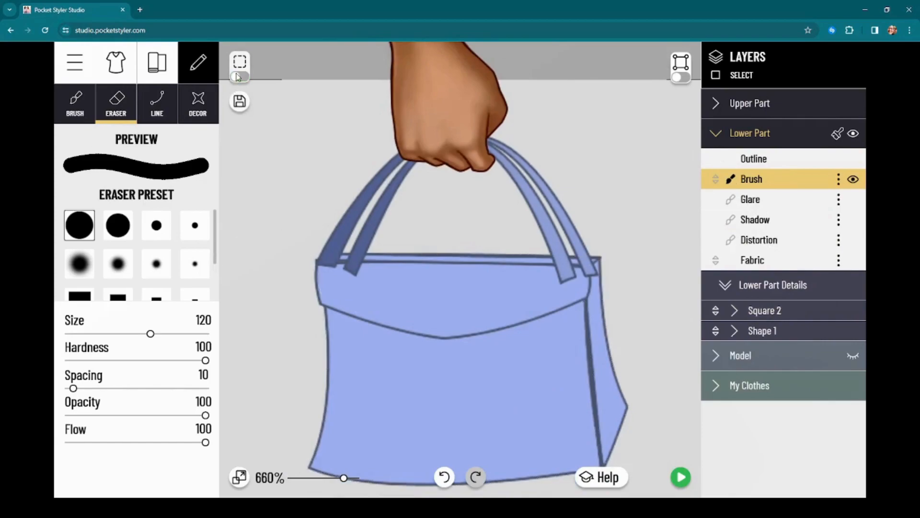
left_click(239, 77)
scroll(421, 298, "down", 3)
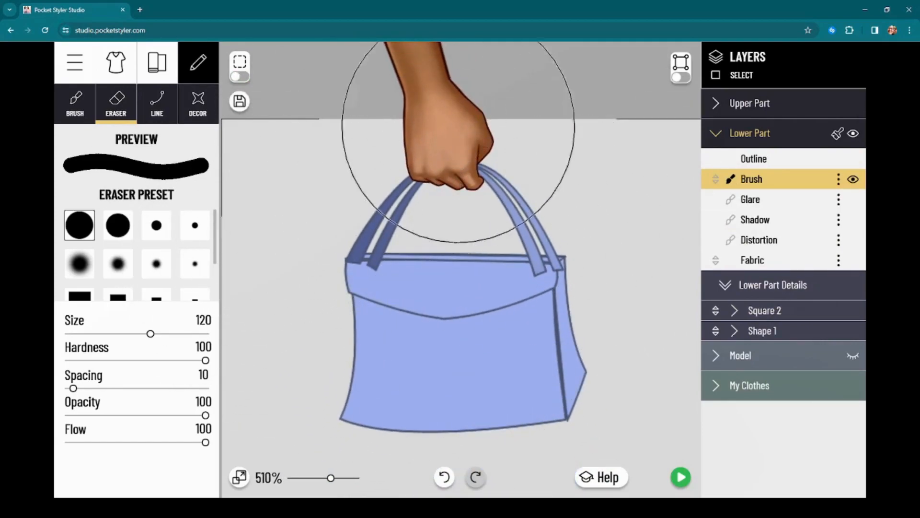
Step: Show the Lower Part's outline points, raise the lower-left corner, straighten the left side and soften the bottom curve
left_click(684, 77)
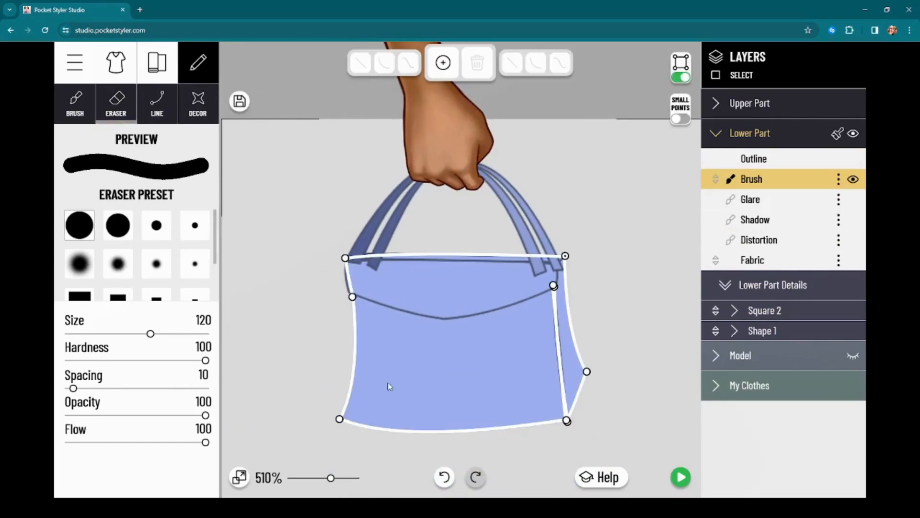
left_click_drag(340, 420, 341, 407)
left_click_drag(361, 377, 349, 372)
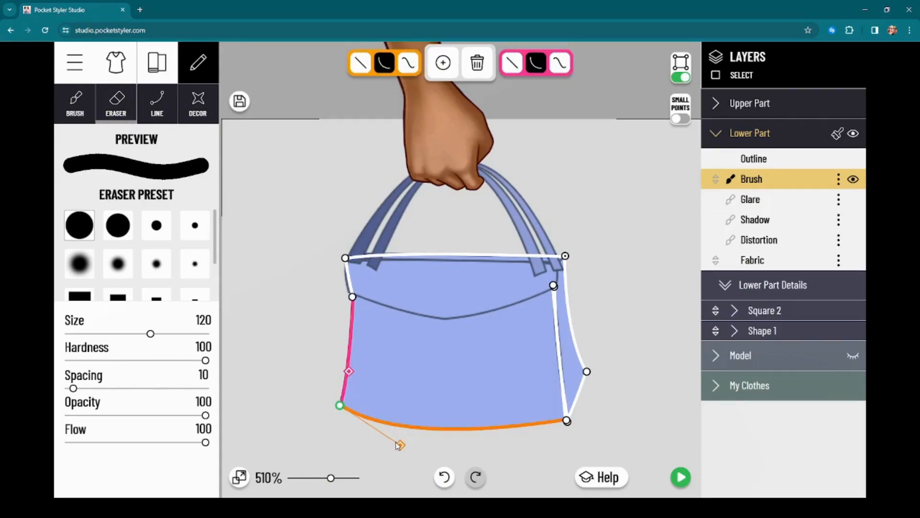
left_click_drag(396, 442, 397, 436)
Step: Show the model and shift the outline points at the flap's left end and the bag's lower-left corner to flare the left side
left_click(852, 357)
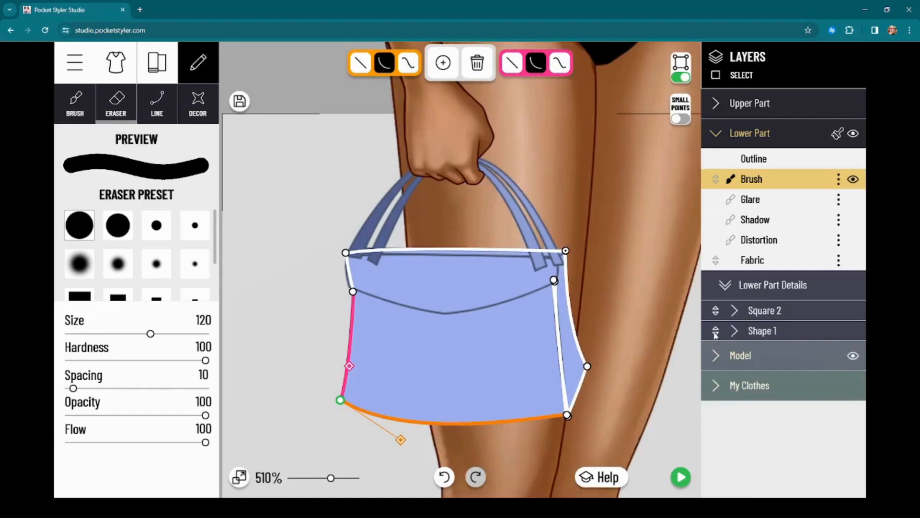
scroll(530, 304, "down", 4)
left_click(377, 295)
left_click(373, 292)
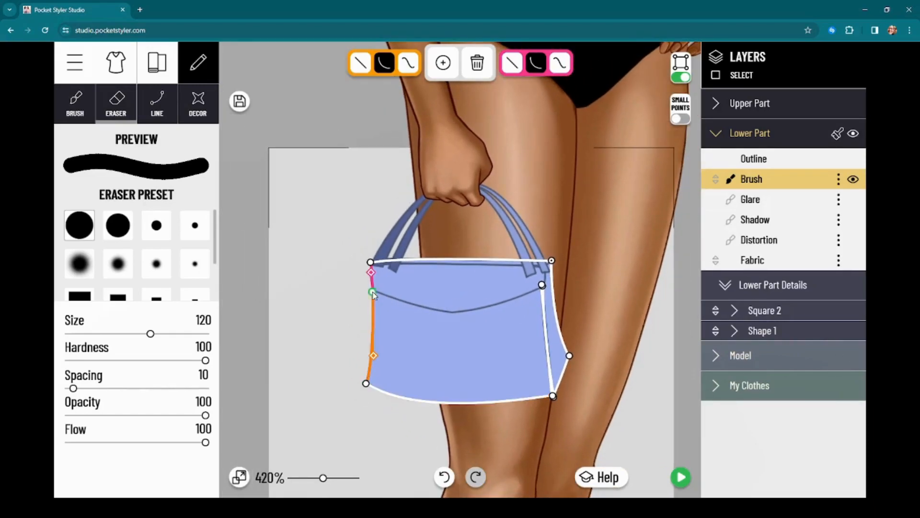
left_click(366, 385)
left_click(363, 391)
Step: Lower the side panel's outer corner, adjust its adjoining curves, and preview the bag on the full model
left_click(569, 356)
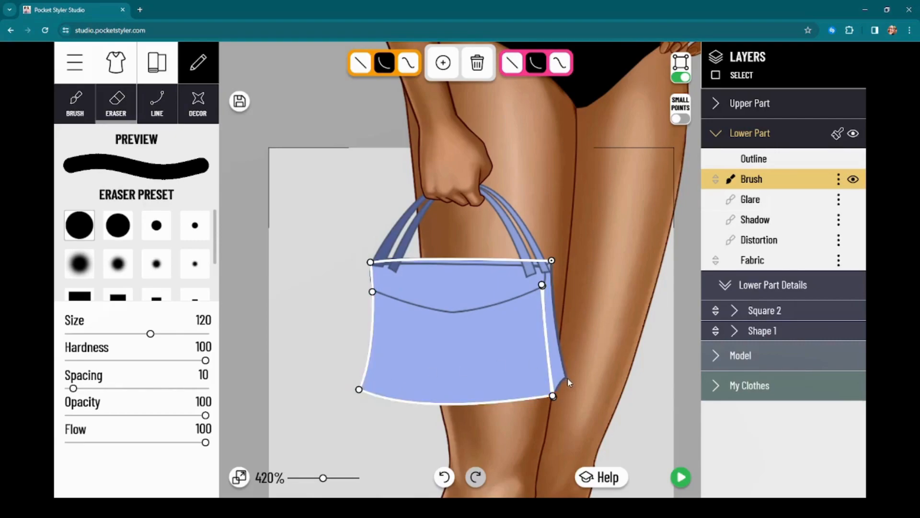
left_click(572, 382)
left_click_drag(562, 378, 560, 394)
left_click(570, 375)
left_click(681, 476)
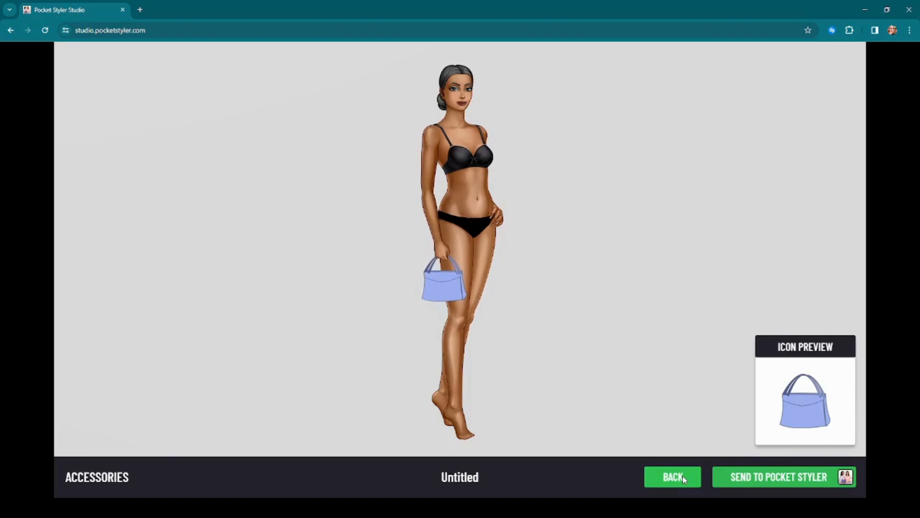
Step: Preview the flap handbag on the full model once more and return to editing
left_click(682, 475)
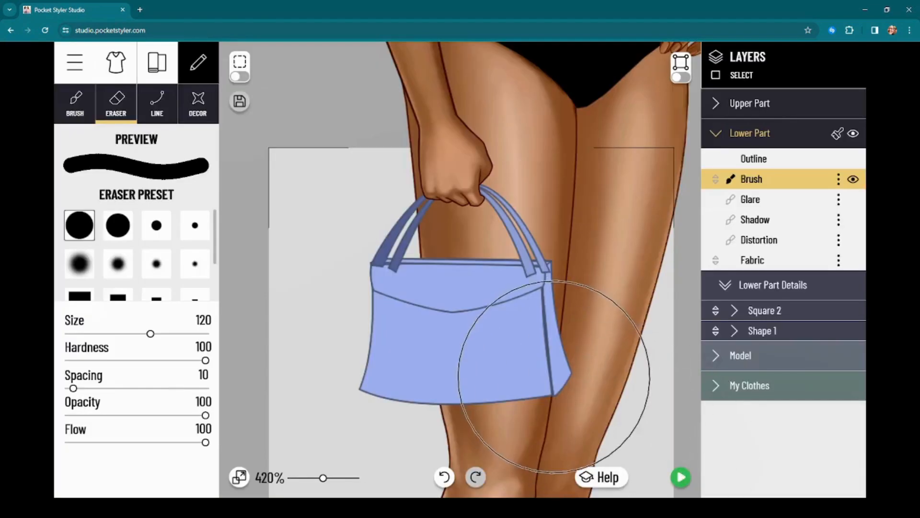
left_click(680, 478)
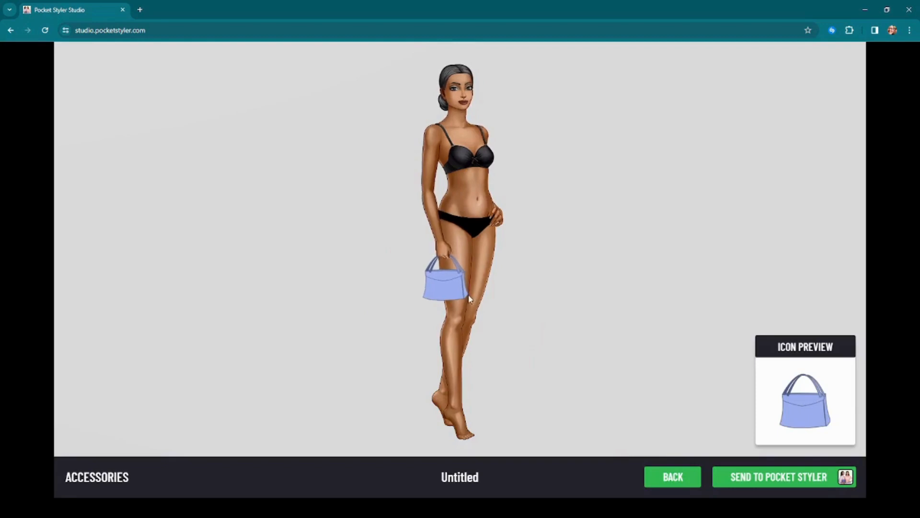
left_click(674, 484)
Step: Pull the side panel's outer lower corner inward, smooth its bottom curve, and preview the bag on the full model
left_click(680, 77)
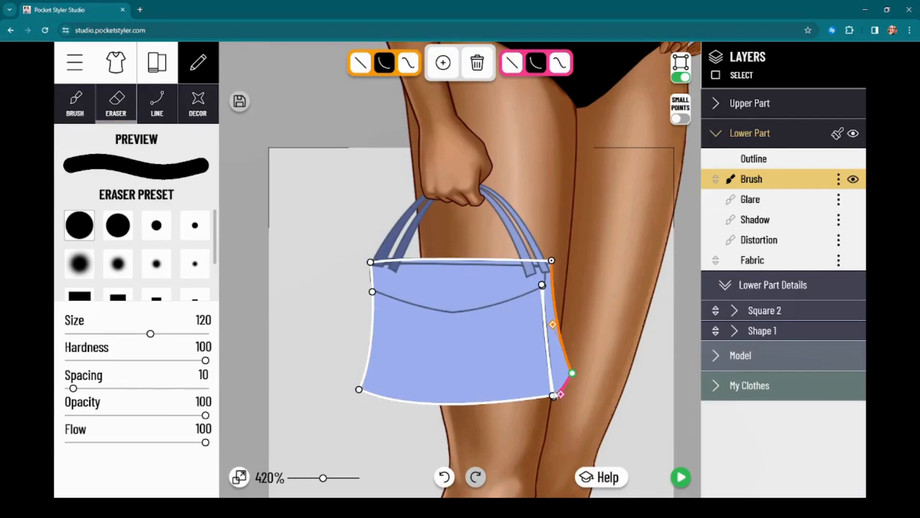
scroll(548, 385, "up", 1)
left_click_drag(554, 398, 566, 382)
left_click(552, 402)
left_click(567, 384)
left_click(680, 477)
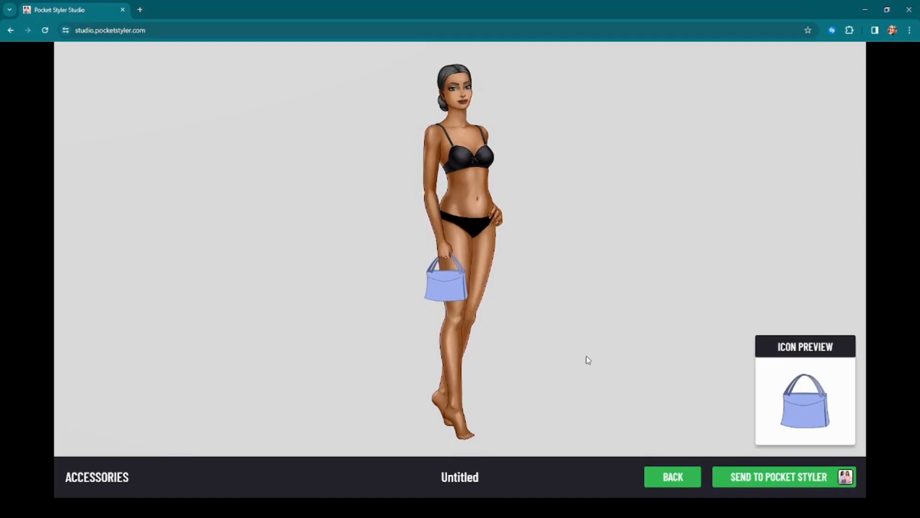
left_click(663, 478)
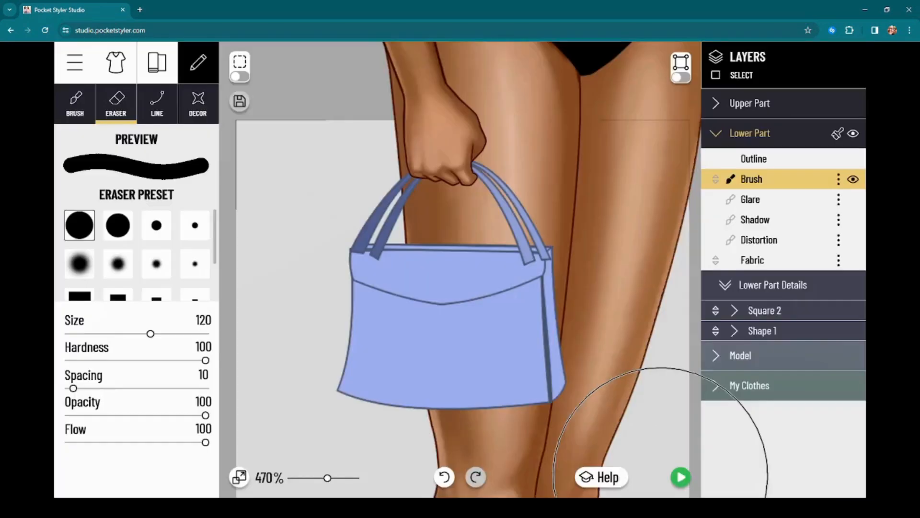
Step: Create a new accessories project from the Bag template
scroll(551, 327, "down", 5)
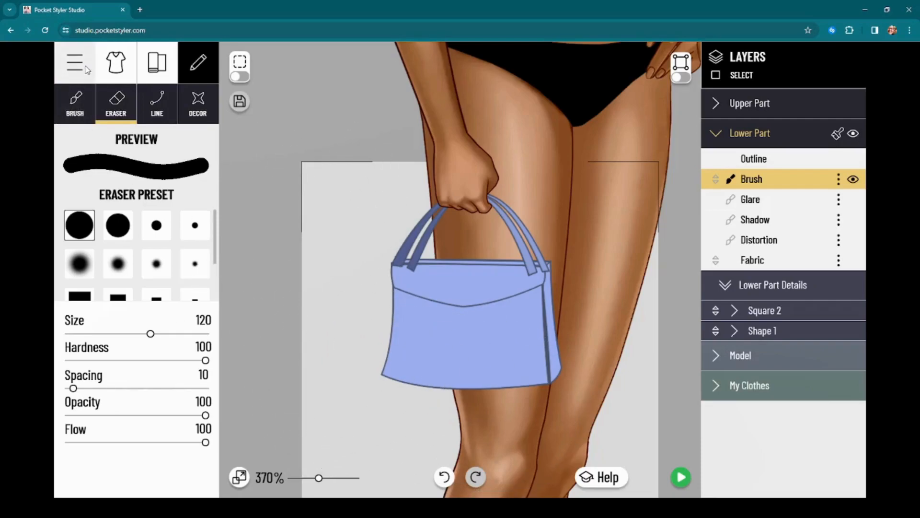
left_click(88, 67)
left_click(163, 115)
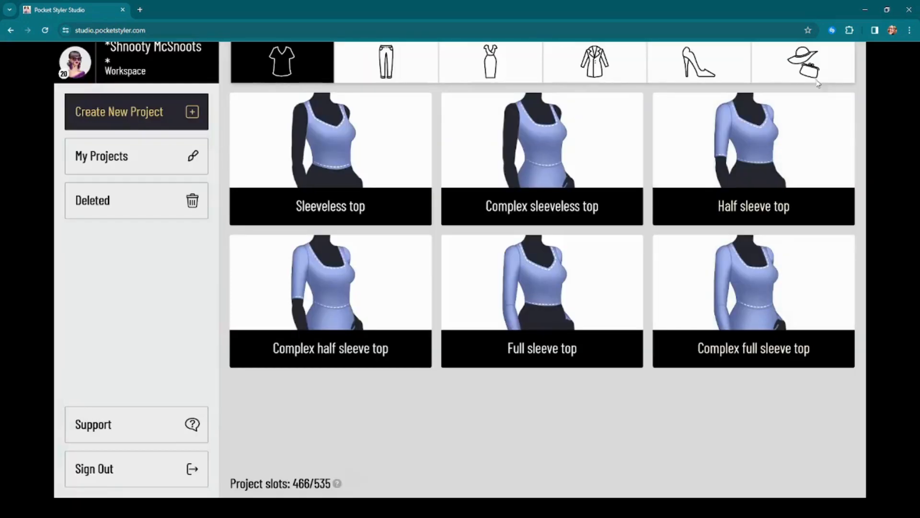
left_click(816, 70)
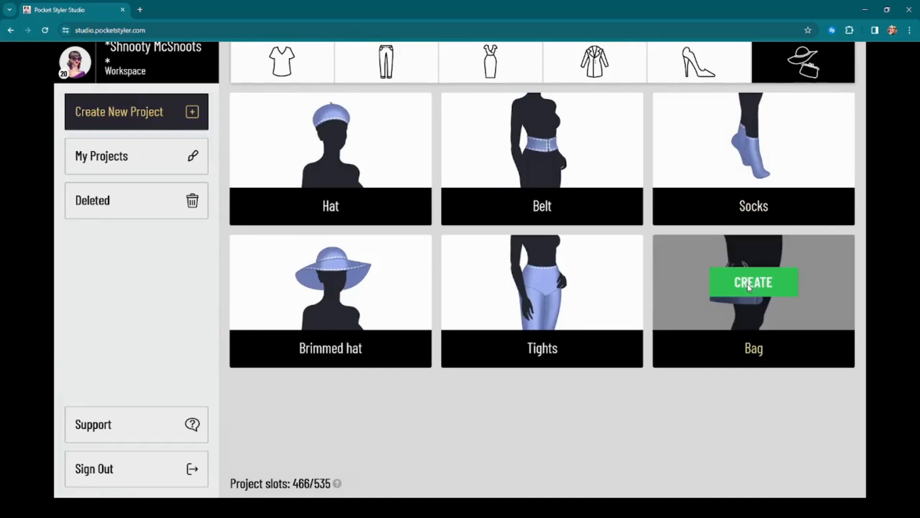
left_click(750, 286)
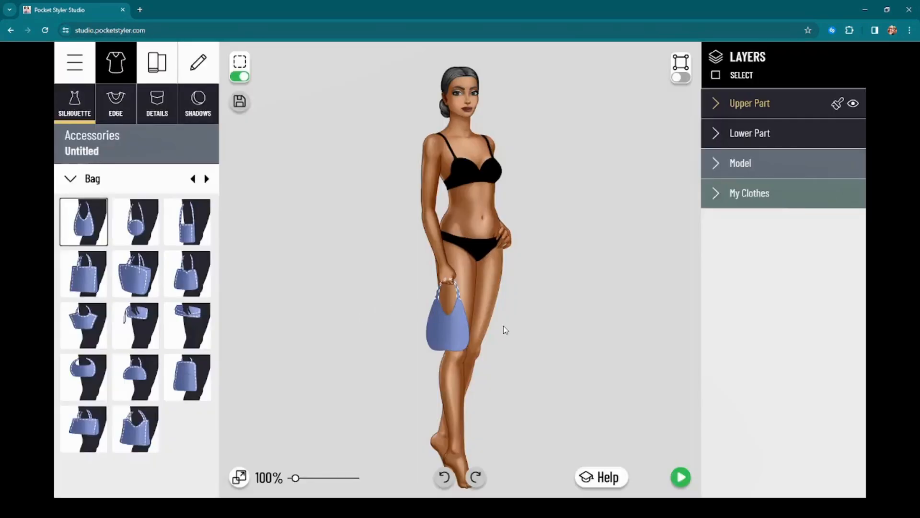
Step: Bring up the shape details and inspect the outline colour and opacity settings of the new bag's Lower Part
left_click_drag(538, 282, 544, 279)
scroll(536, 343, "up", 2)
left_click_drag(488, 318, 581, 352)
scroll(595, 336, "up", 1)
scroll(584, 340, "up", 1)
scroll(586, 338, "up", 1)
left_click_drag(575, 282, 614, 350)
left_click_drag(604, 236, 602, 257)
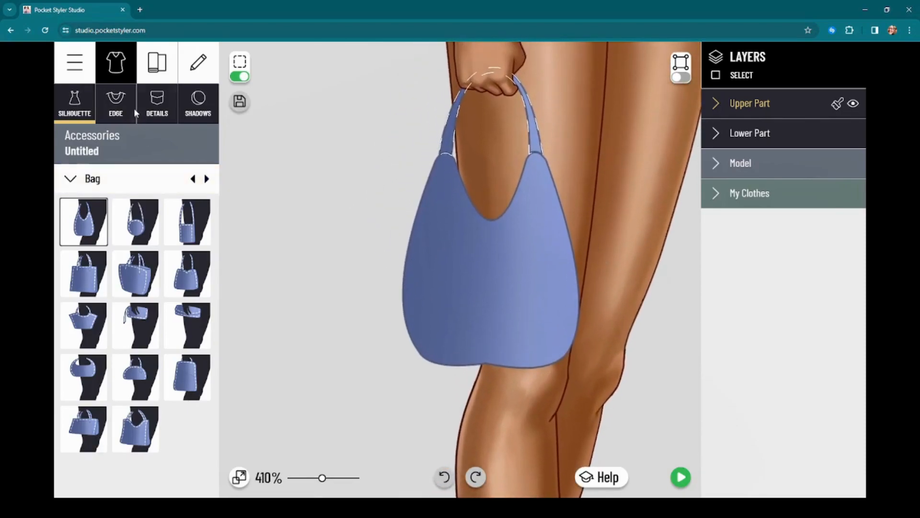
left_click(157, 103)
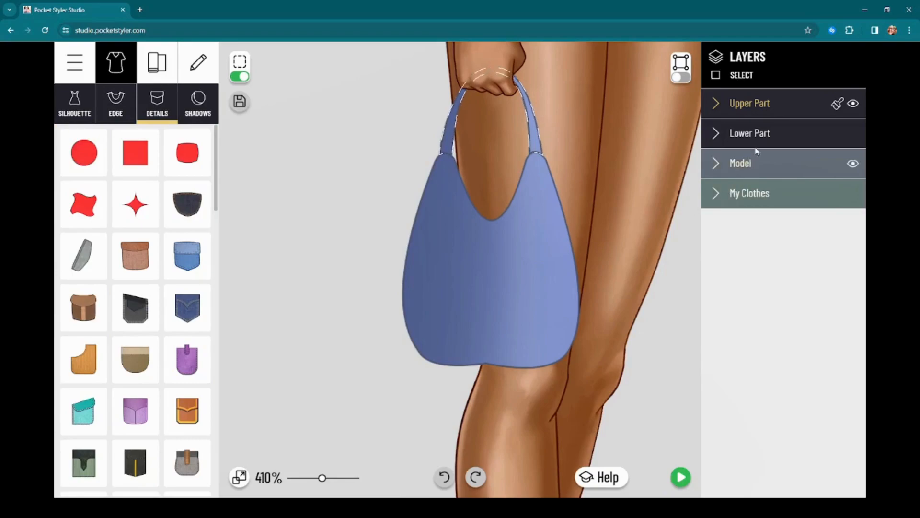
left_click(757, 133)
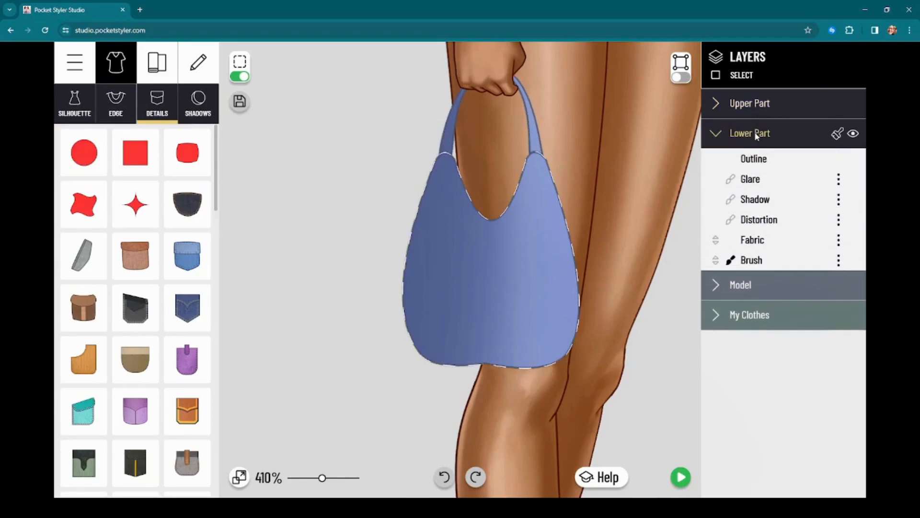
left_click(760, 165)
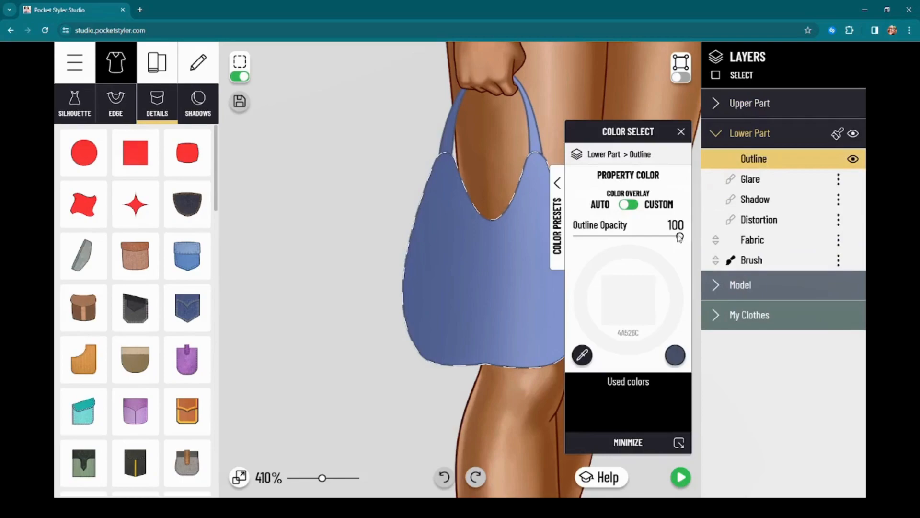
Step: Browse the pocket details and place the two-tone purple pocket with the pointed flap on the bag's lower front
left_click_drag(335, 291, 322, 238)
scroll(152, 332, "down", 5)
scroll(124, 328, "up", 4)
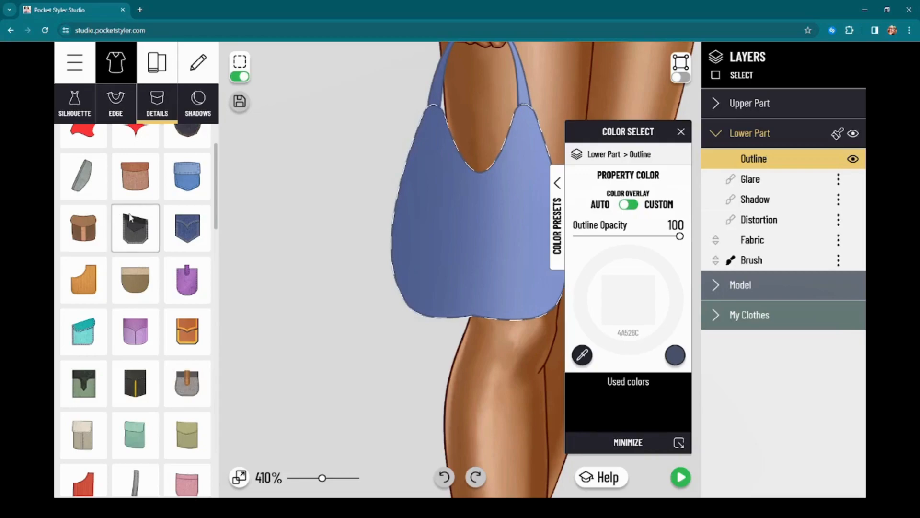
scroll(148, 218, "up", 2)
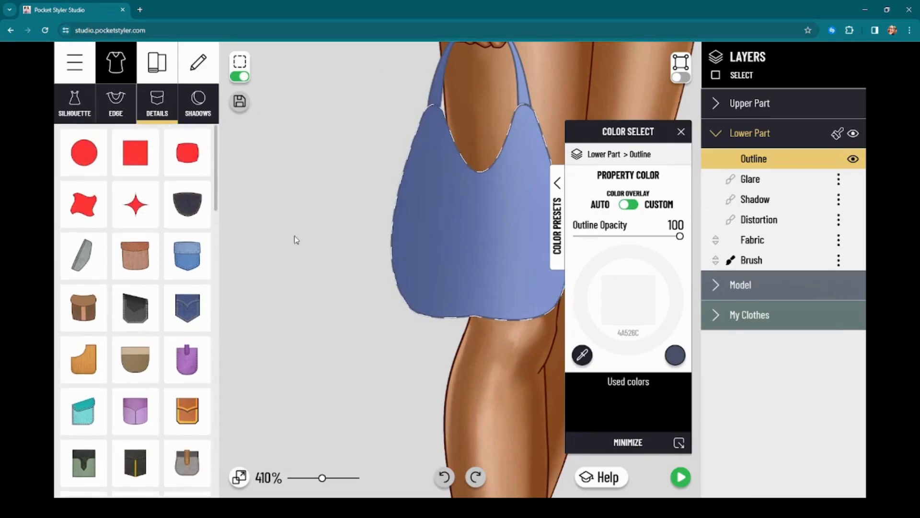
scroll(122, 392, "down", 6)
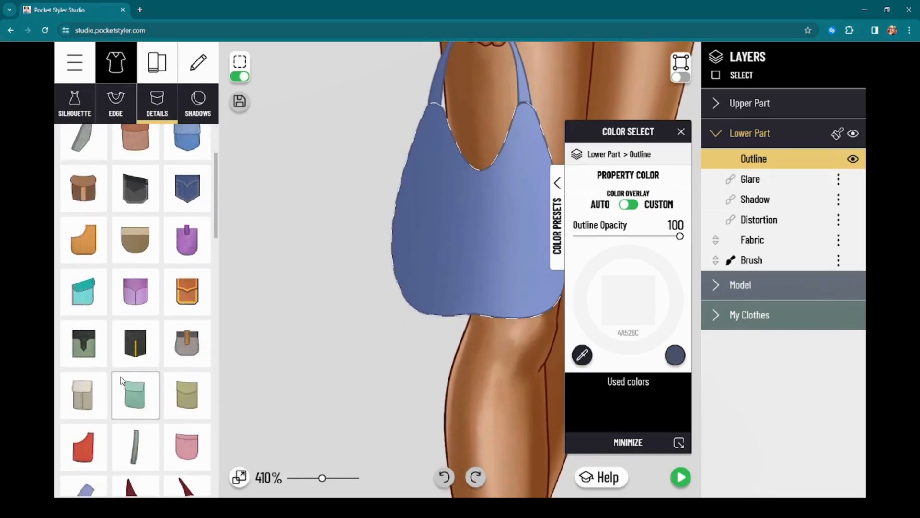
scroll(138, 379, "up", 5)
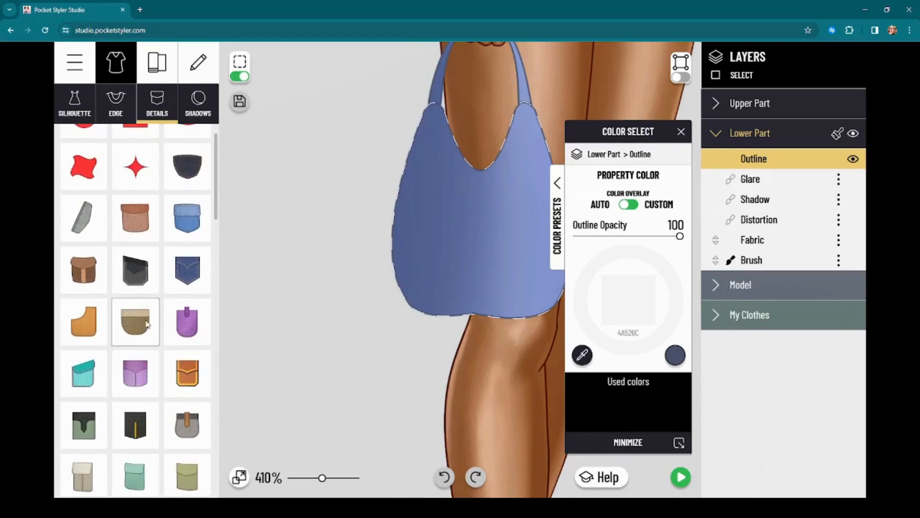
left_click_drag(481, 208, 483, 255)
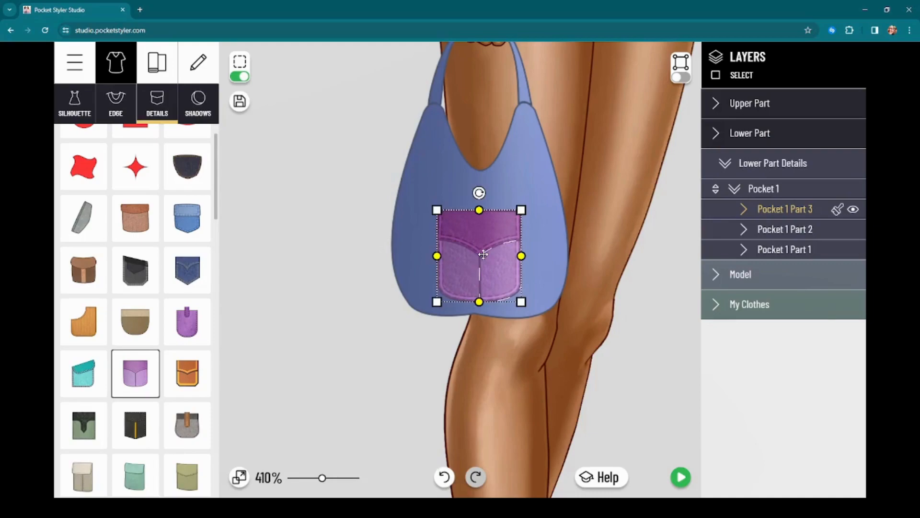
Step: Lower the middle of the pocket flap's top edge and bend both adjoining segments into a concave curve
scroll(483, 255, "up", 2)
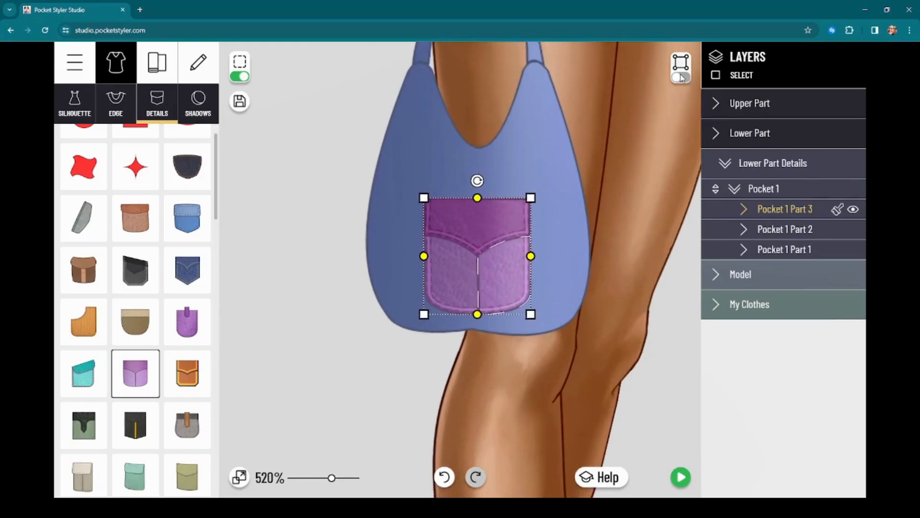
left_click(682, 78)
left_click(483, 201)
left_click_drag(477, 198, 479, 216)
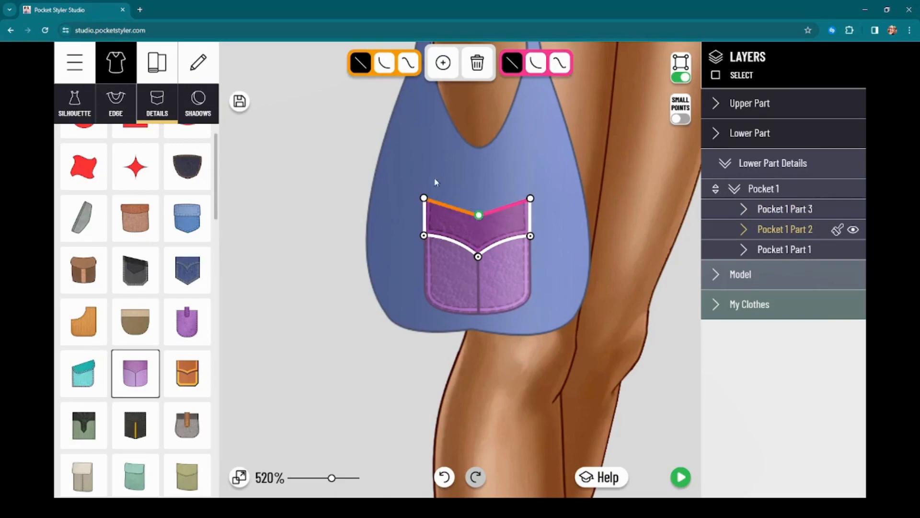
left_click(535, 63)
left_click(384, 62)
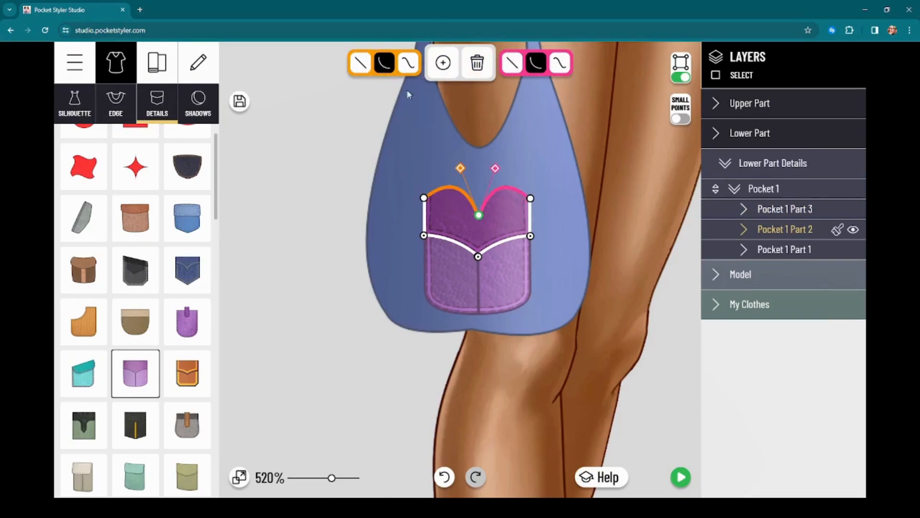
left_click_drag(459, 168, 446, 214)
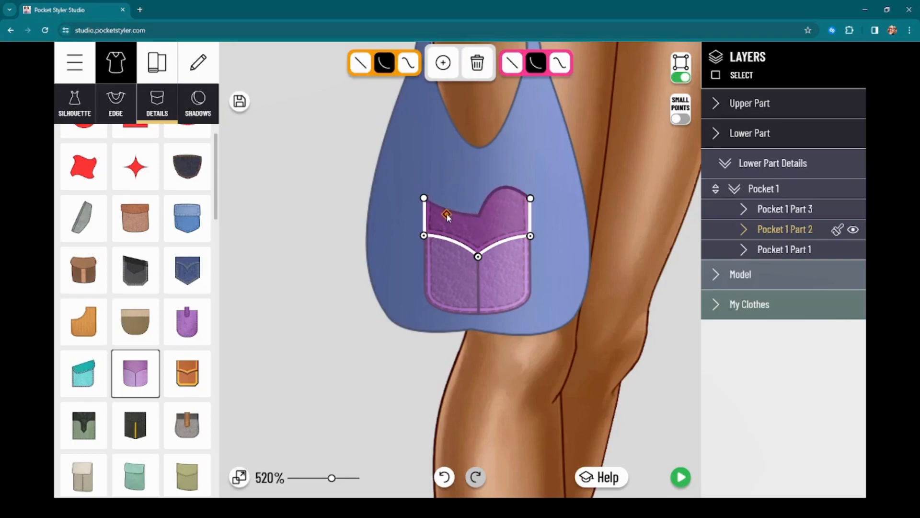
left_click_drag(498, 176, 526, 243)
Step: Centre the Lower Part's bottom outline point, move both lower corners outward, and adjust the bottom curve
left_click(580, 334)
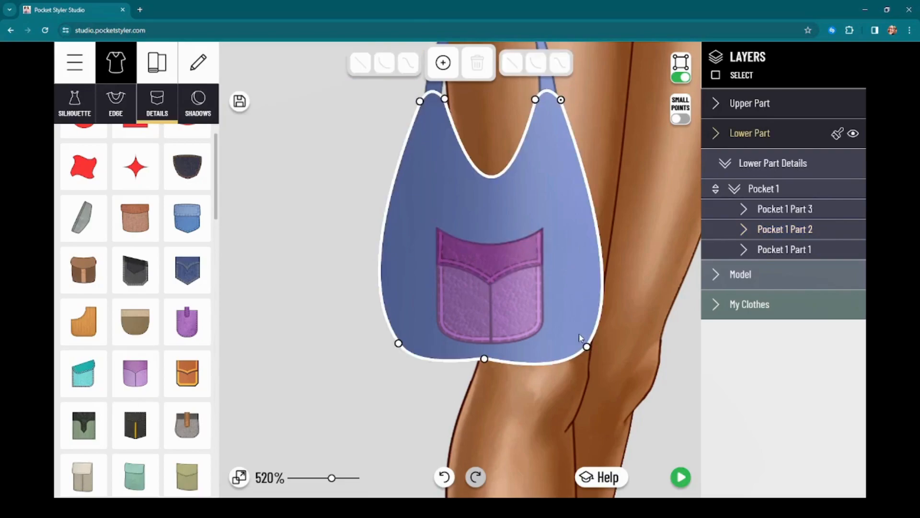
left_click_drag(487, 356, 488, 360)
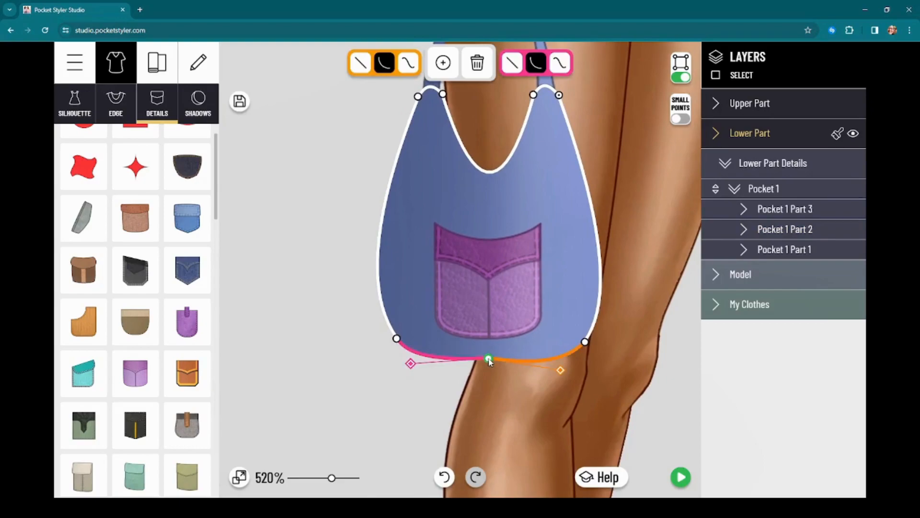
left_click_drag(396, 339, 391, 340)
left_click_drag(586, 342, 592, 340)
left_click_drag(561, 369, 564, 368)
Step: Apply the scaly leather fabric in the upper row to the Lower Part and raise its texture opacity to 68
left_click_drag(625, 178, 604, 258)
scroll(600, 278, "down", 2)
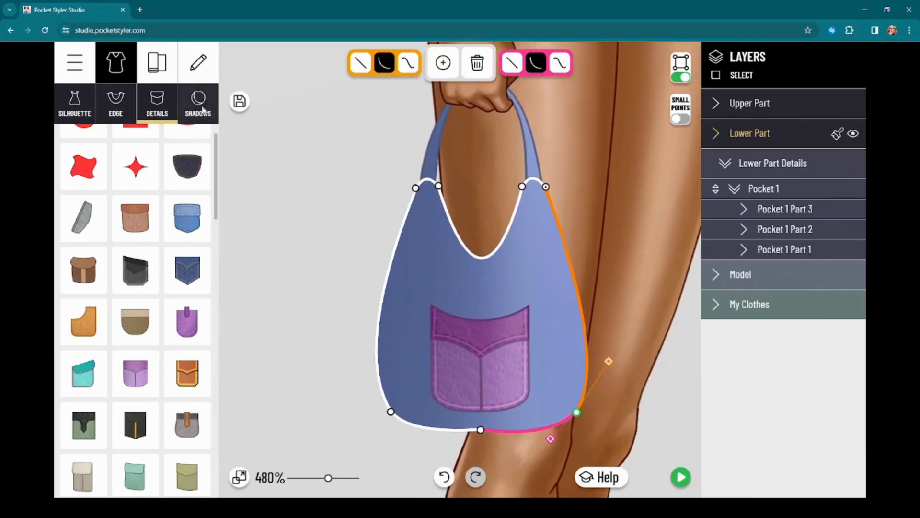
left_click(157, 62)
left_click(183, 116)
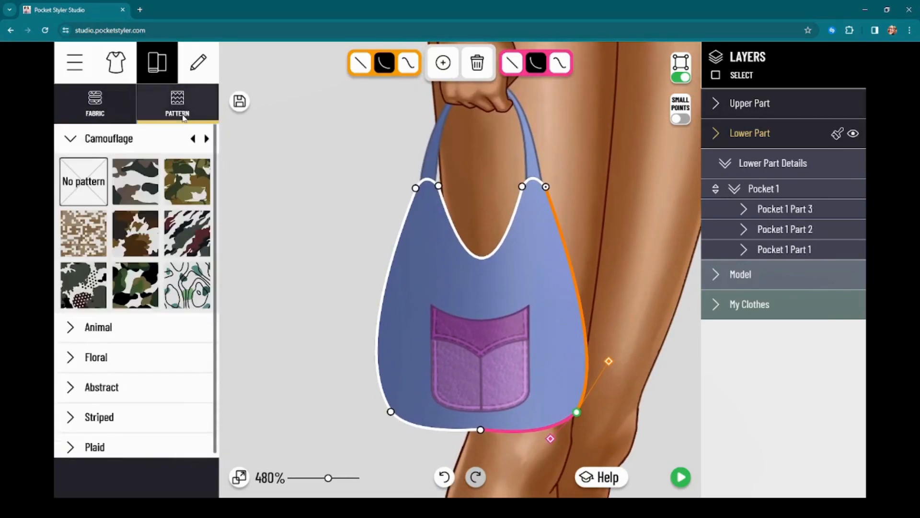
left_click(94, 111)
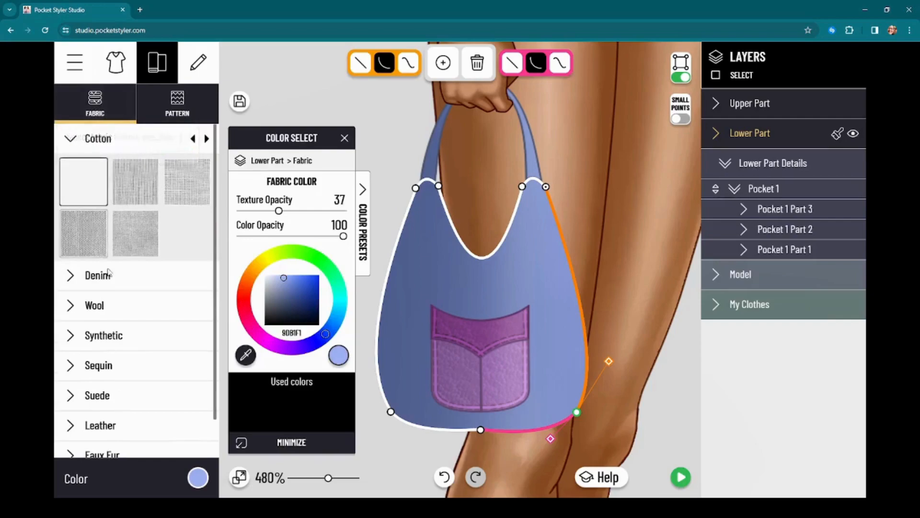
left_click(103, 425)
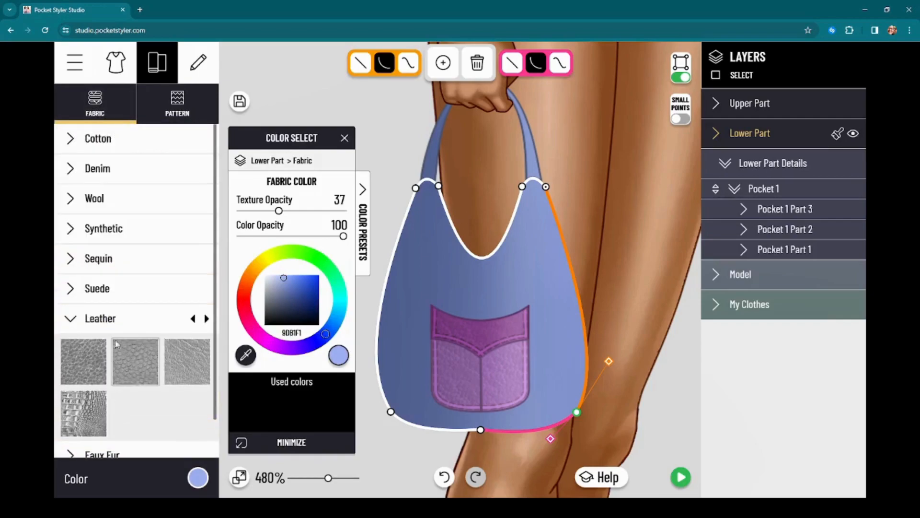
left_click(128, 383)
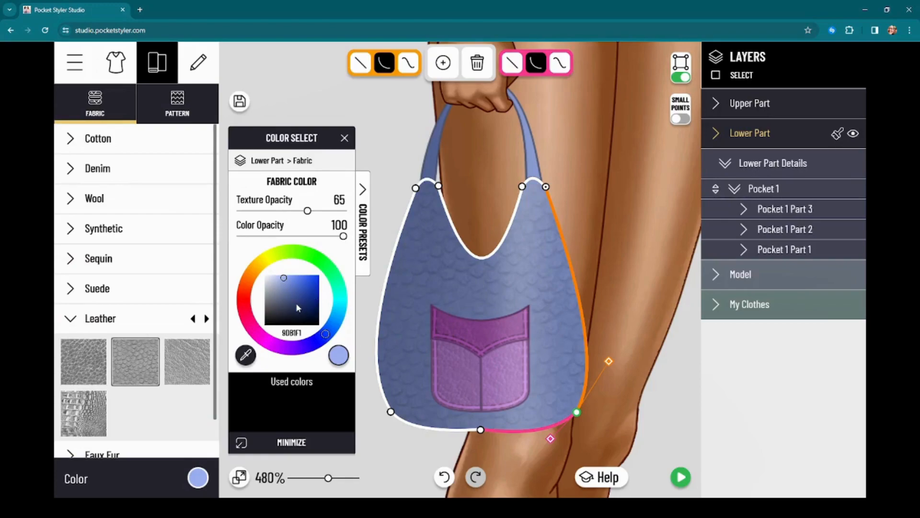
Step: Recolour the Lower Part's leather fabric to a light purple
left_click(263, 337)
mouse_move(295, 310)
left_mouse_down()
mouse_move(289, 286)
mouse_move(283, 291)
mouse_move(288, 280)
left_mouse_up()
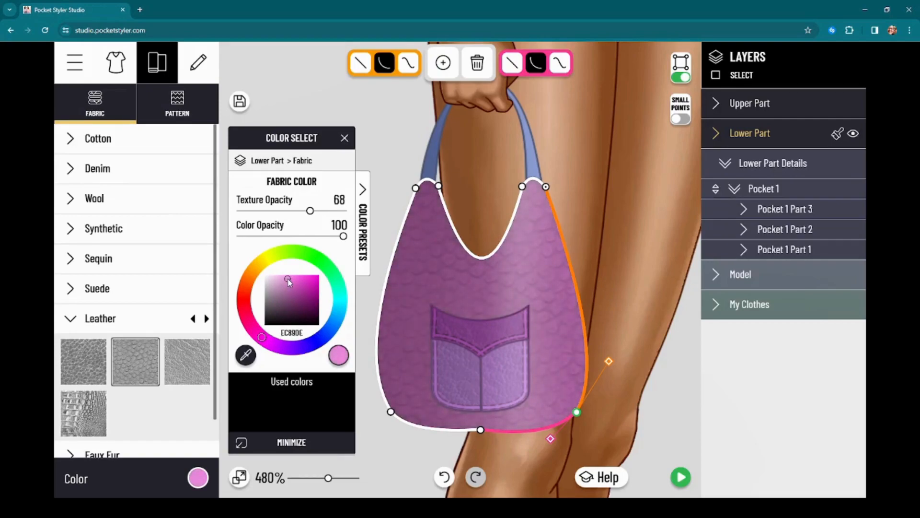
left_click_drag(263, 342, 275, 345)
Step: Transform the Lower Part's fabric to shrink the leather texture, and reopen the fabric's colour settings
left_click(781, 129)
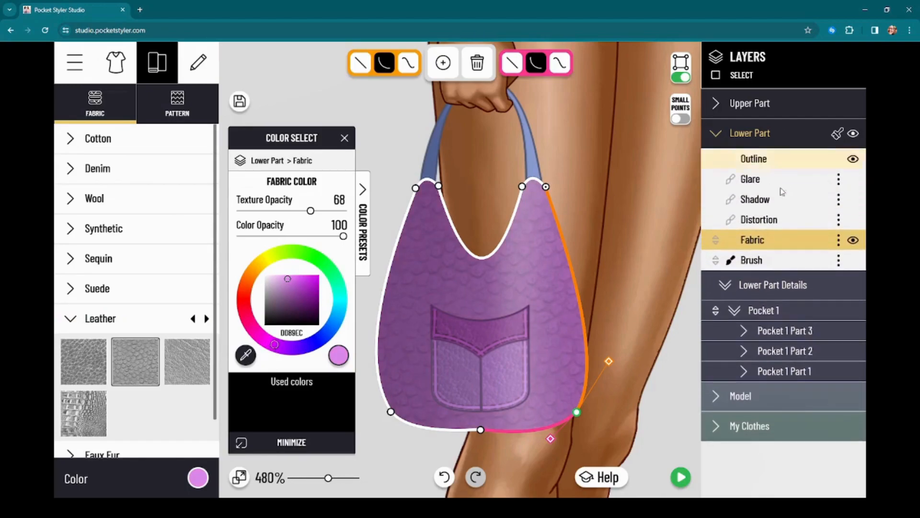
left_click_drag(269, 134, 165, 138)
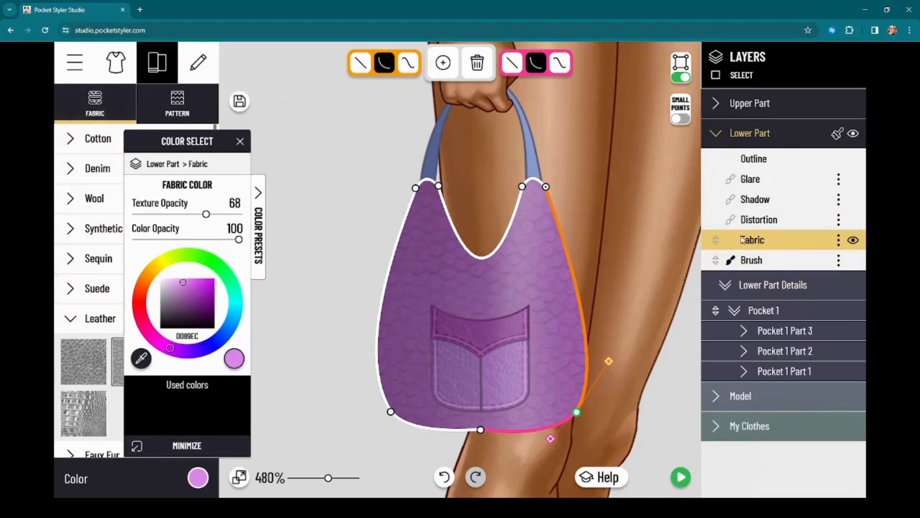
left_click(838, 239)
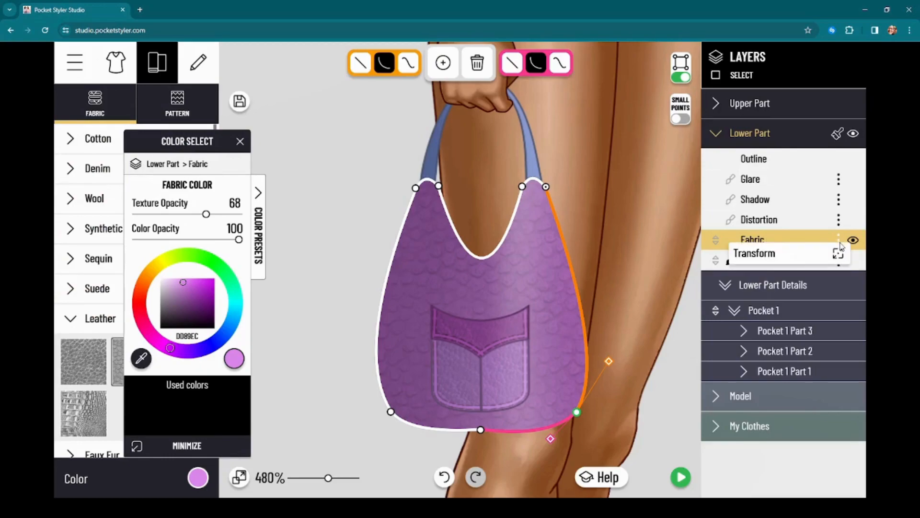
left_click(768, 255)
left_click_drag(575, 399, 534, 357)
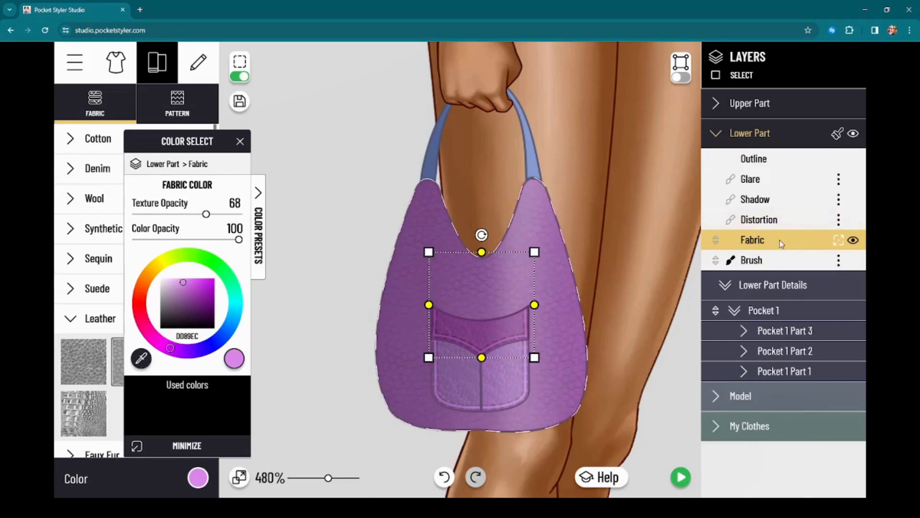
left_click(781, 244)
left_click(781, 244)
left_click(782, 244)
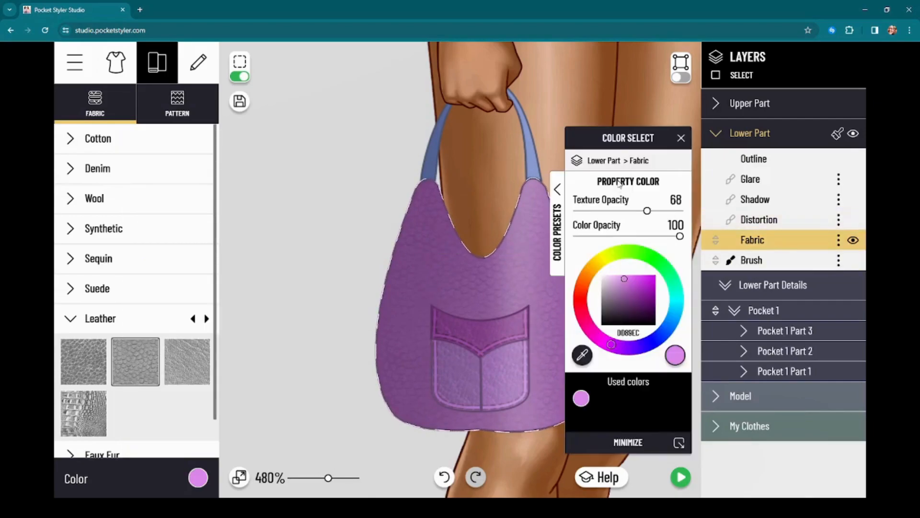
Step: Raise the Lower Part fabric's texture opacity to 77 and set the part's glare opacity to 0
left_click_drag(617, 144, 201, 129)
left_click_drag(229, 195, 293, 233)
left_click_drag(265, 201, 386, 214)
scroll(455, 209, "up", 2)
left_click(750, 181)
left_click_drag(196, 221, 160, 221)
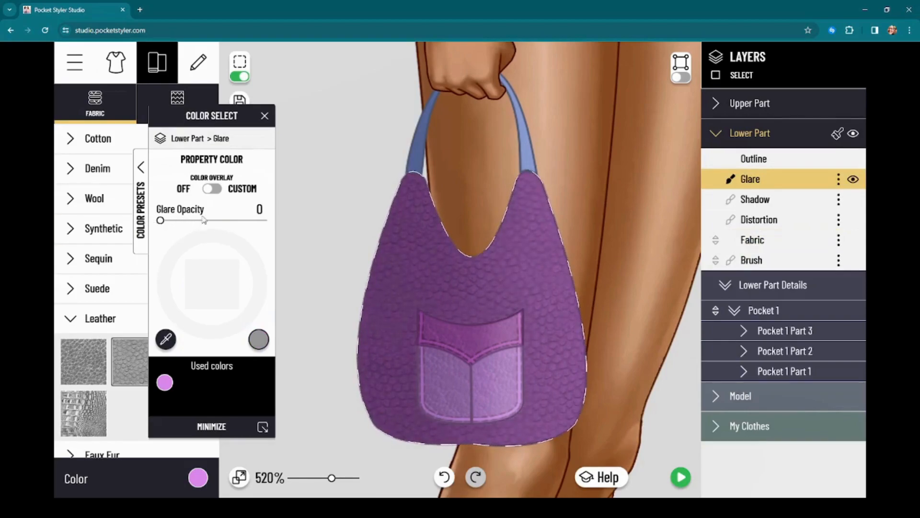
Step: Give the Lower Part's shadow the custom pale lilac colour F9DAFF
left_click(786, 206)
left_click(166, 383)
left_click_drag(197, 265, 193, 258)
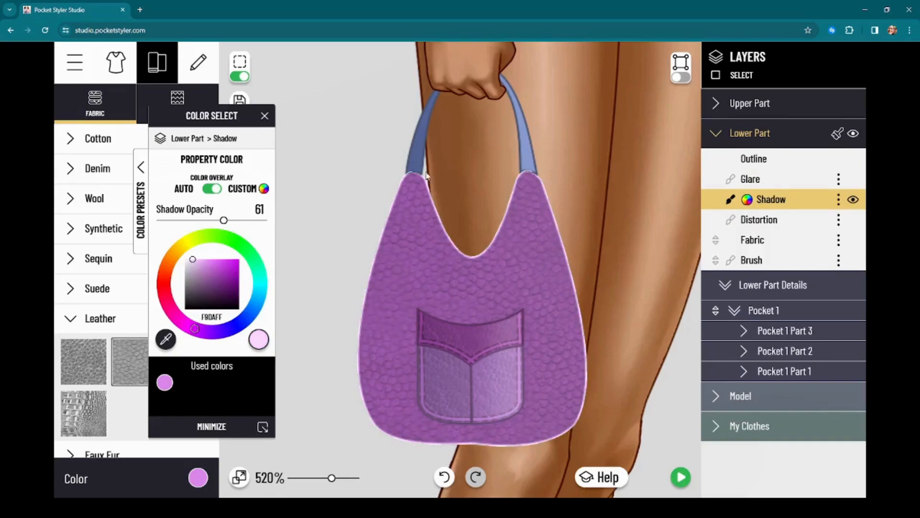
Step: Hide the selection marking and recolour the Lower Part's outline to the darker purple 9D48AC
left_click(242, 77)
left_click(755, 160)
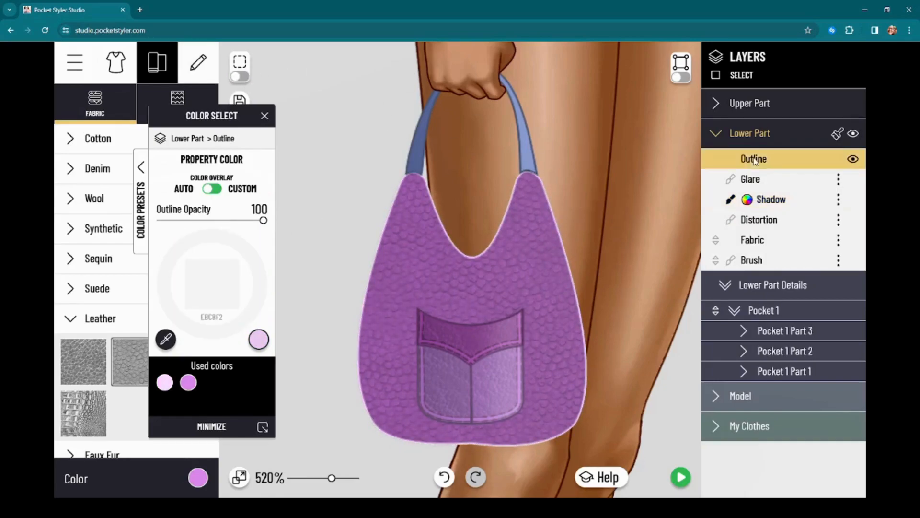
left_click(189, 383)
left_click_drag(206, 271, 218, 279)
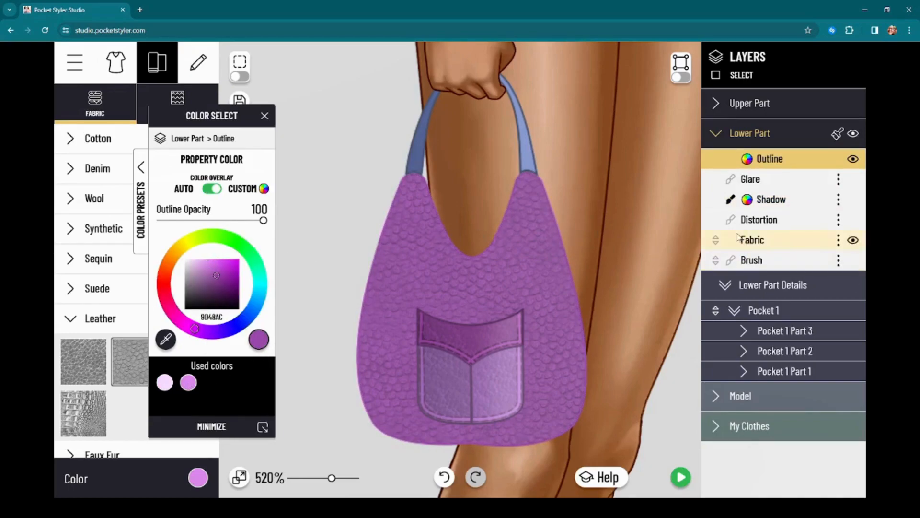
Step: Apply the green leafy-branch floral pattern to the Lower Part and recolour it to the light lilac EEACFA
left_click(178, 99)
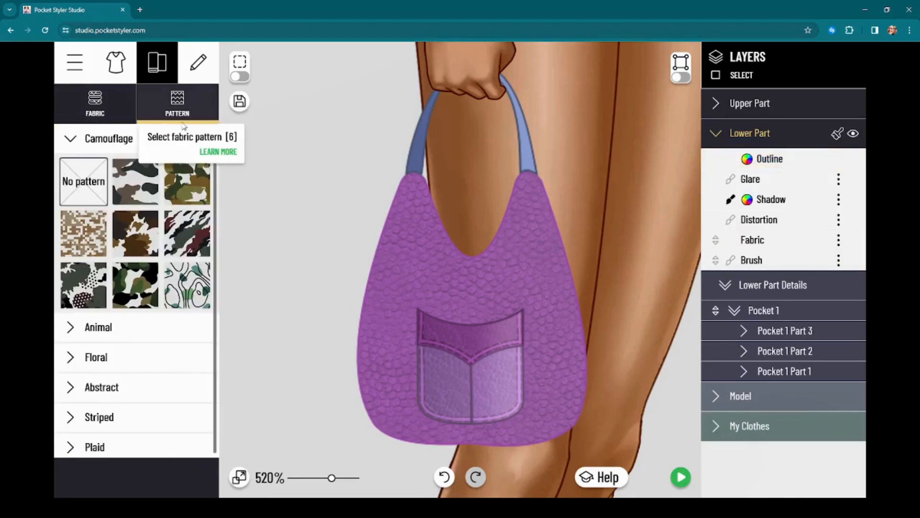
left_click(108, 357)
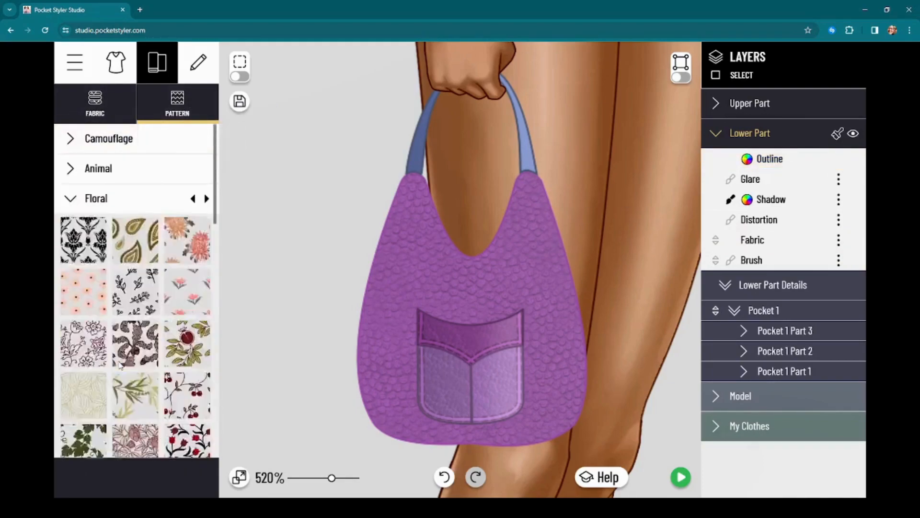
scroll(190, 266, "down", 1)
left_click(191, 266)
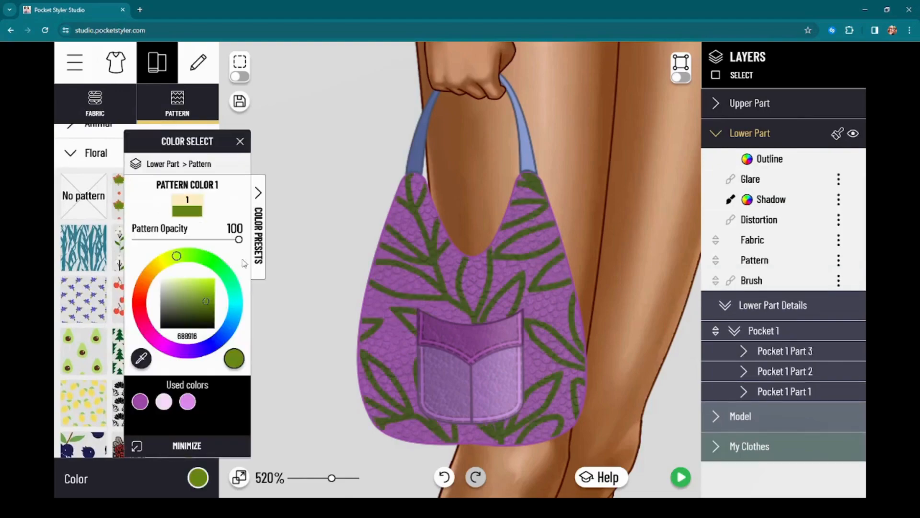
left_click(187, 405)
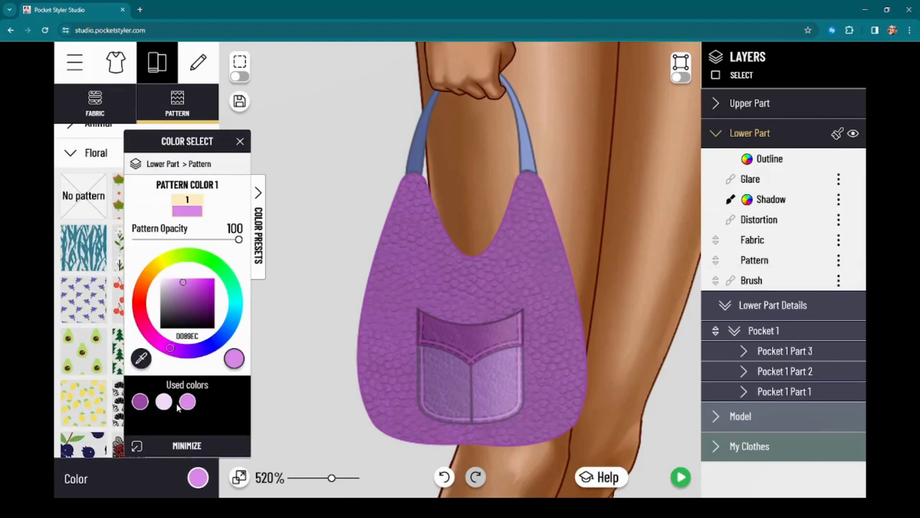
left_click(164, 402)
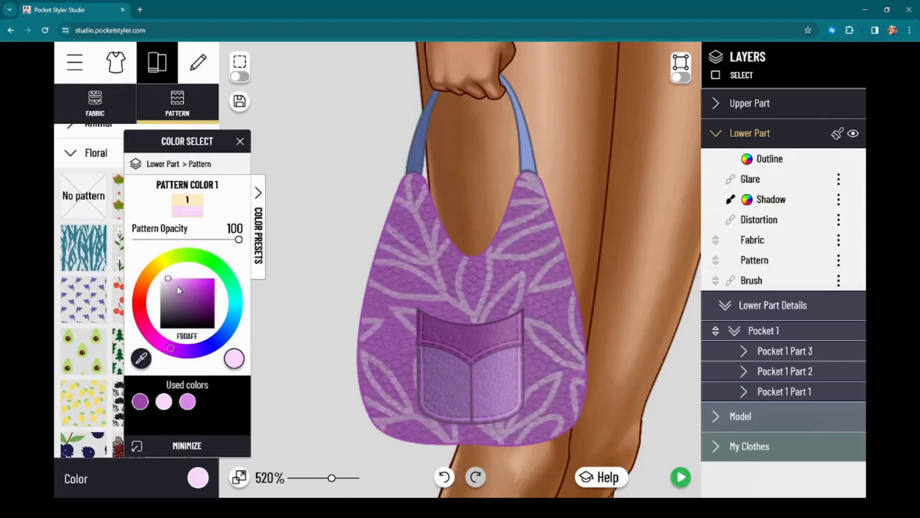
left_click(177, 280)
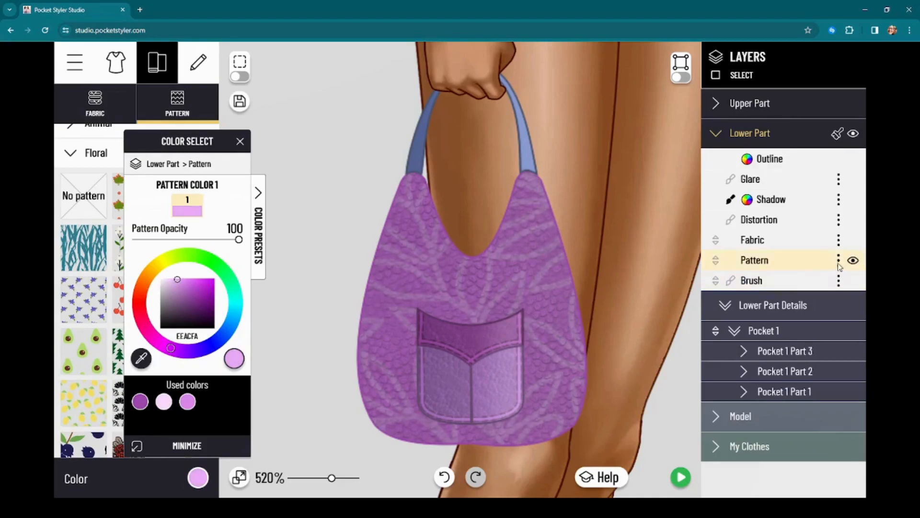
Step: Transform the Lower Part's leafy-branch pattern to a smaller scale
left_click(839, 261)
left_click(767, 294)
left_click_drag(573, 411, 500, 352)
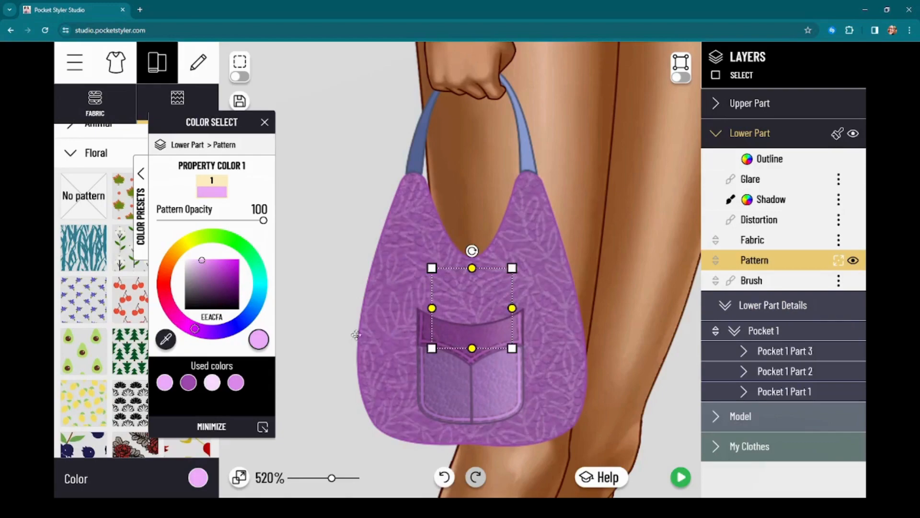
Step: Replace the leaf pattern with the small blue-flower pattern, setting colour 1 to purple 9D48AC and colour 2 to light lilac EEACFA
left_click(79, 295)
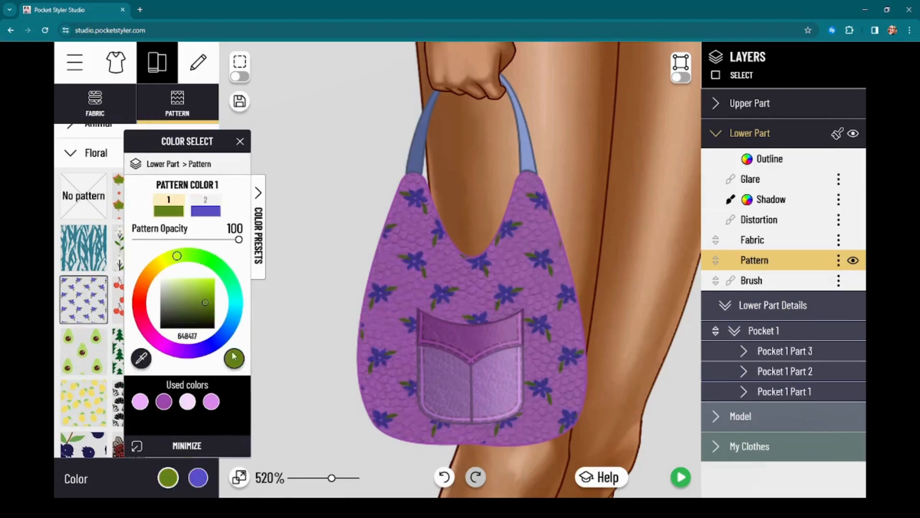
left_click(142, 402)
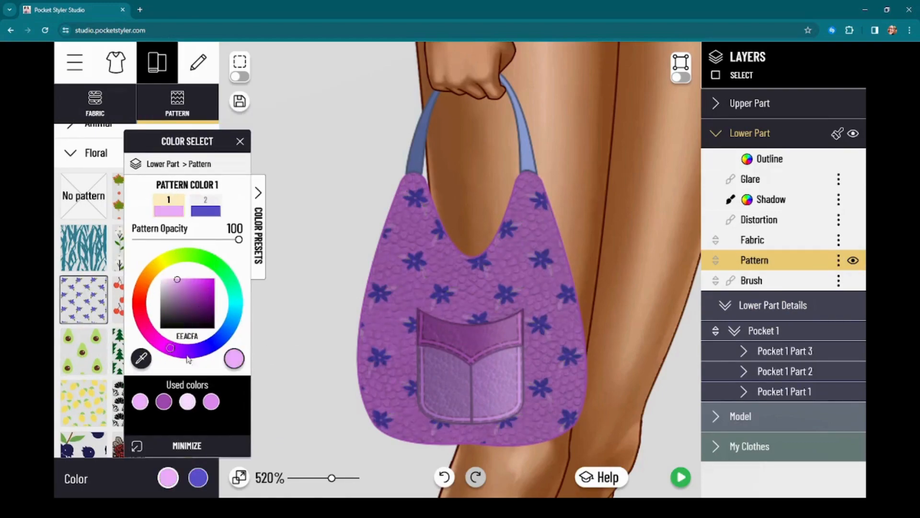
left_click(164, 402)
left_click(206, 207)
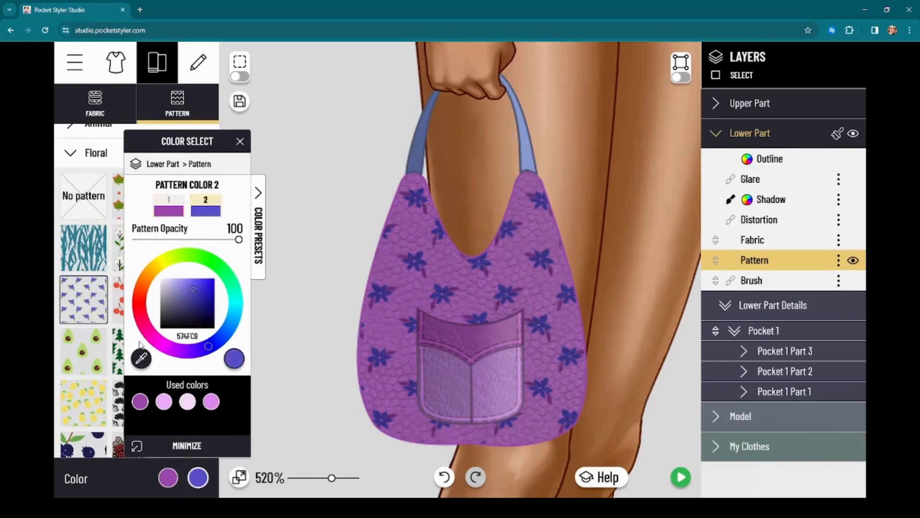
left_click(164, 402)
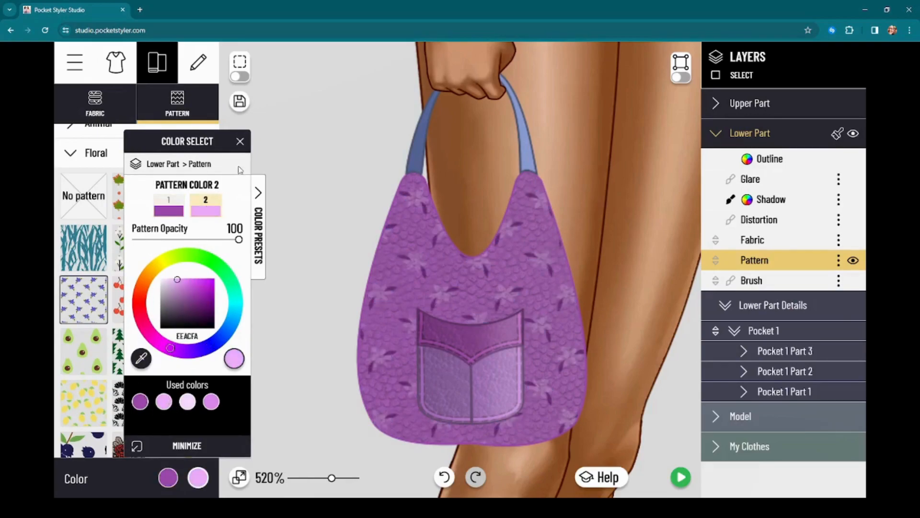
Step: Transform the Lower Part's flower pattern to a smaller scale and preview the bag on the full model
left_click(838, 259)
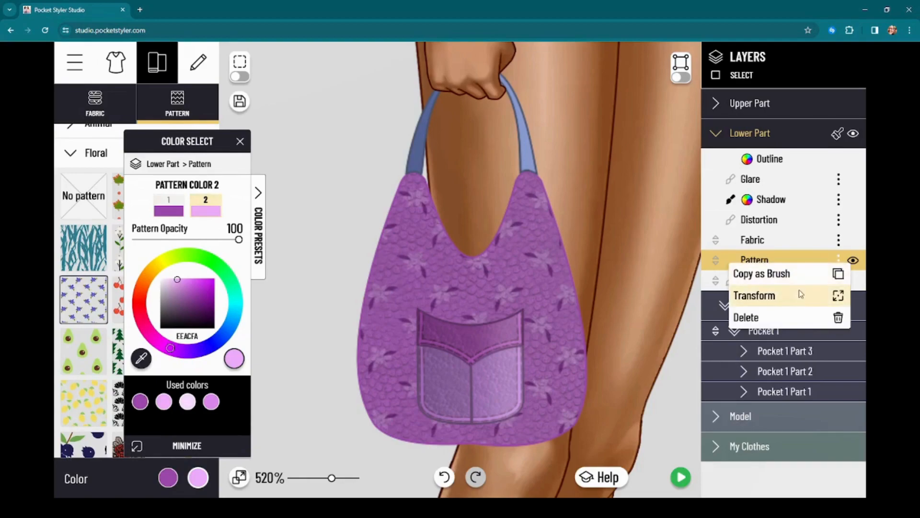
left_click(805, 293)
left_click_drag(573, 411, 539, 373)
left_click(681, 478)
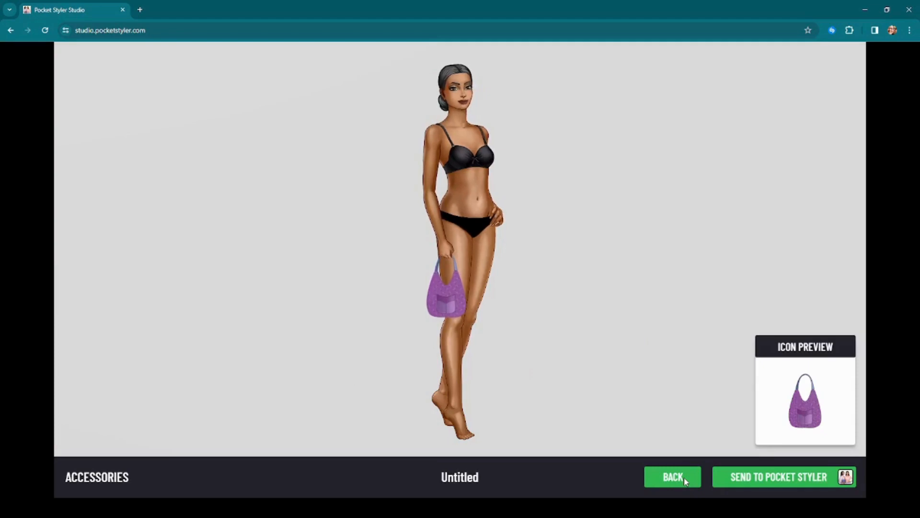
left_click(685, 479)
Step: Edit the Lower Part's outline points to raise the curve of the opening between the two handles
scroll(586, 282, "up", 2)
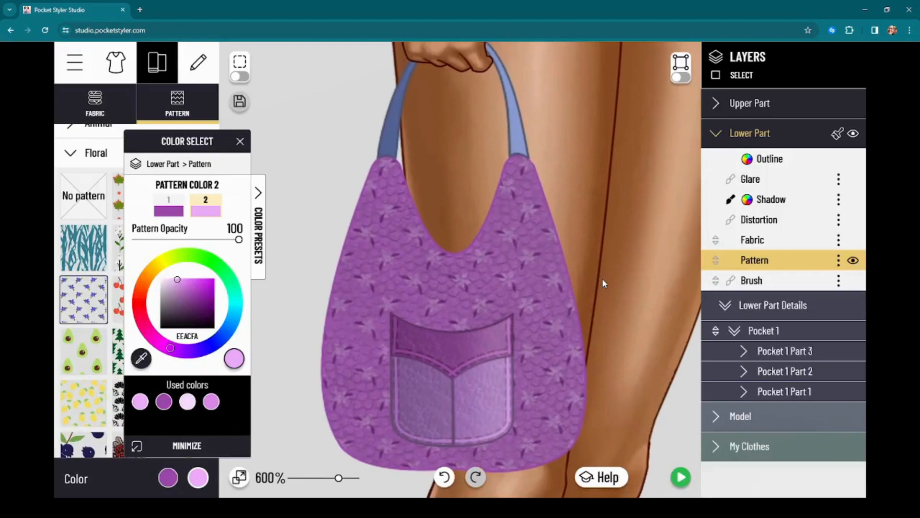
left_click(681, 67)
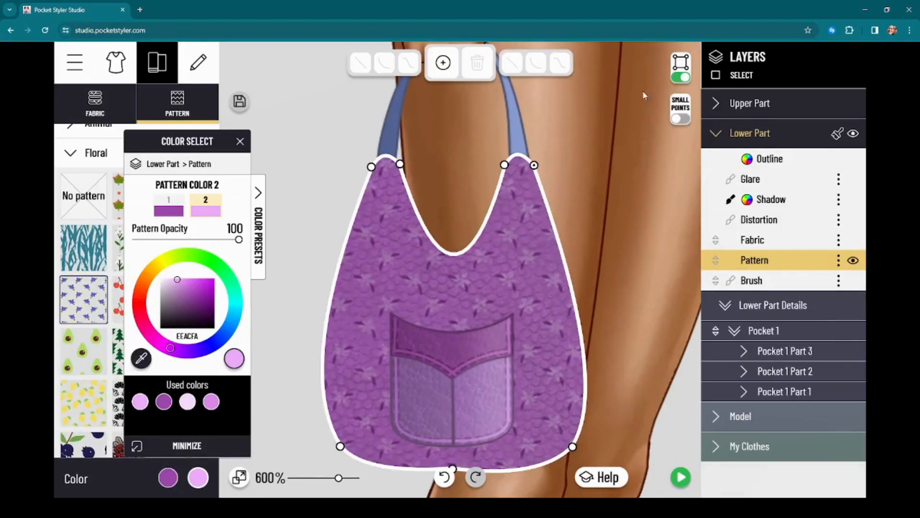
left_click(400, 164)
left_click_drag(455, 342, 460, 262)
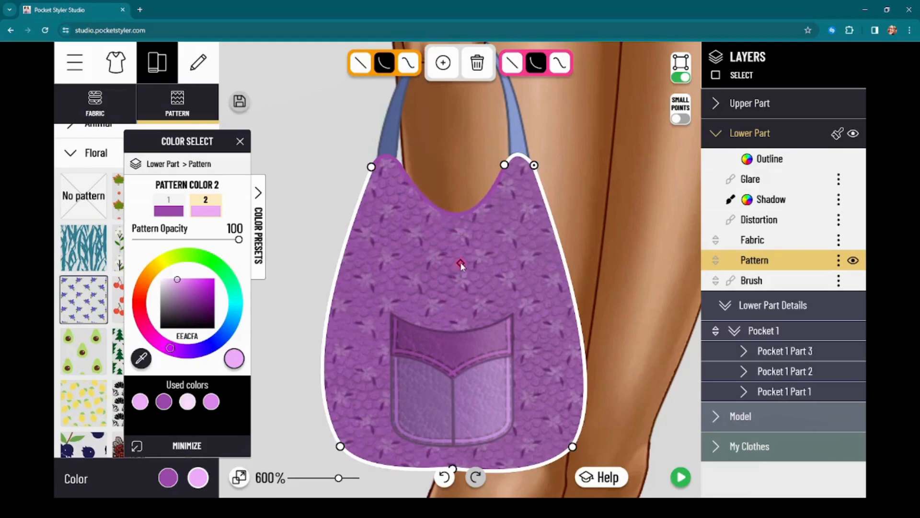
Step: Move the Lower Part's right-hand upper and lower outline points slightly inward and adjust the curve of that side
mouse_move(618, 254)
left_mouse_down()
mouse_move(610, 232)
mouse_move(621, 223)
mouse_move(603, 260)
left_mouse_up()
left_click_drag(519, 169, 510, 164)
left_click_drag(553, 454, 543, 447)
left_click_drag(598, 388, 592, 384)
Step: Add the rounded-square detail shape and resize it into a tall narrow strip beside the bag's right edge
left_click(117, 63)
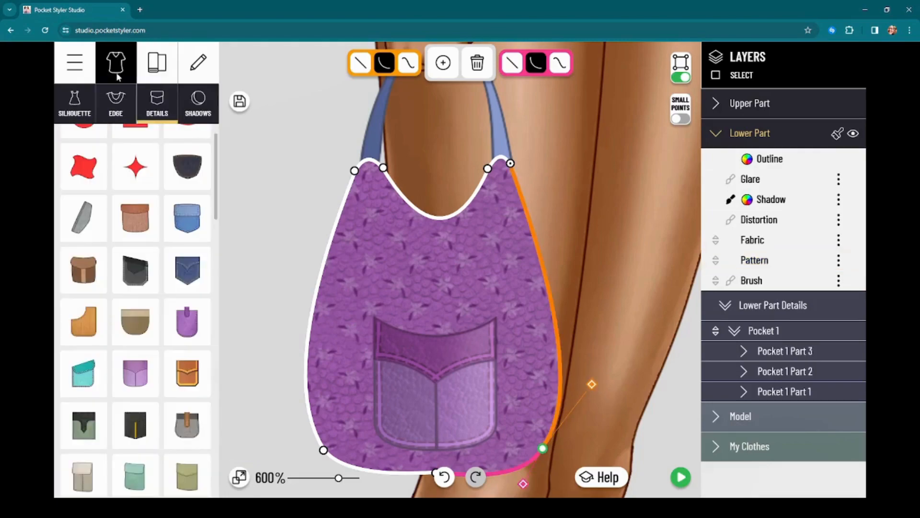
scroll(178, 144, "up", 1)
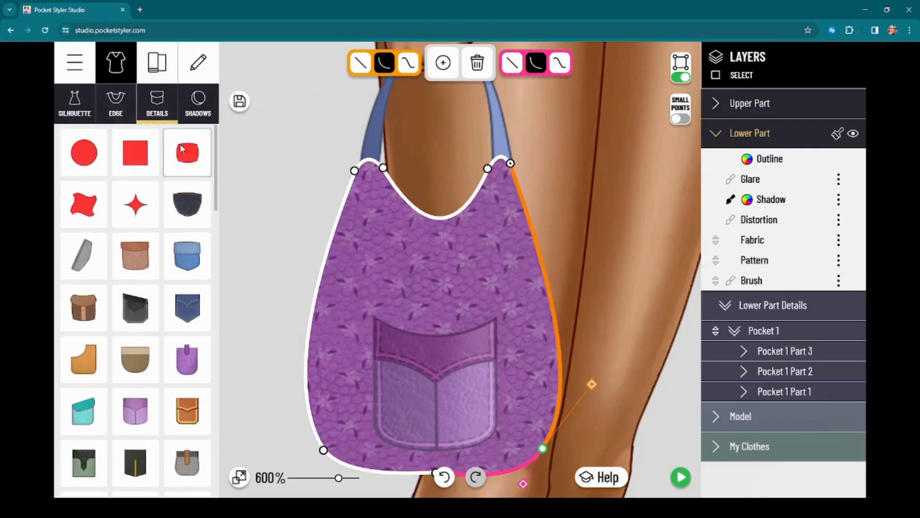
left_click(196, 160)
left_click_drag(434, 304, 569, 250)
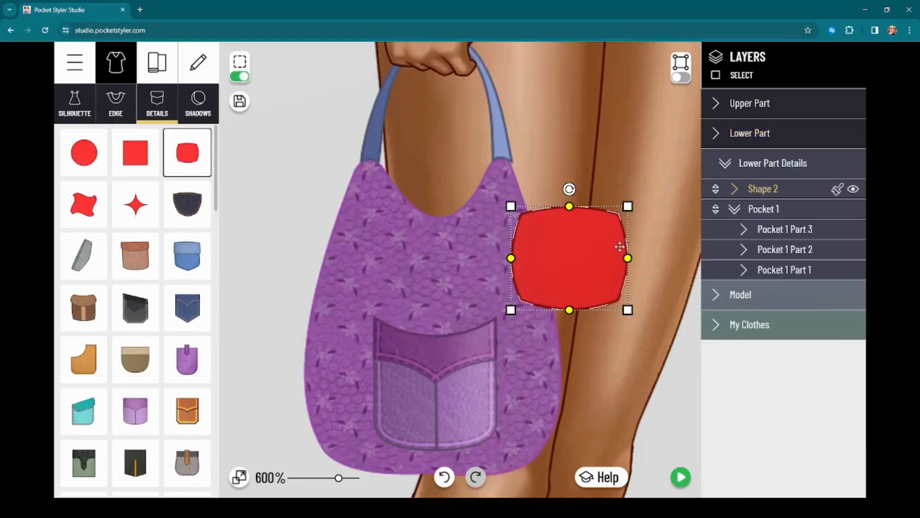
left_click_drag(628, 259, 562, 236)
left_click_drag(559, 286, 559, 478)
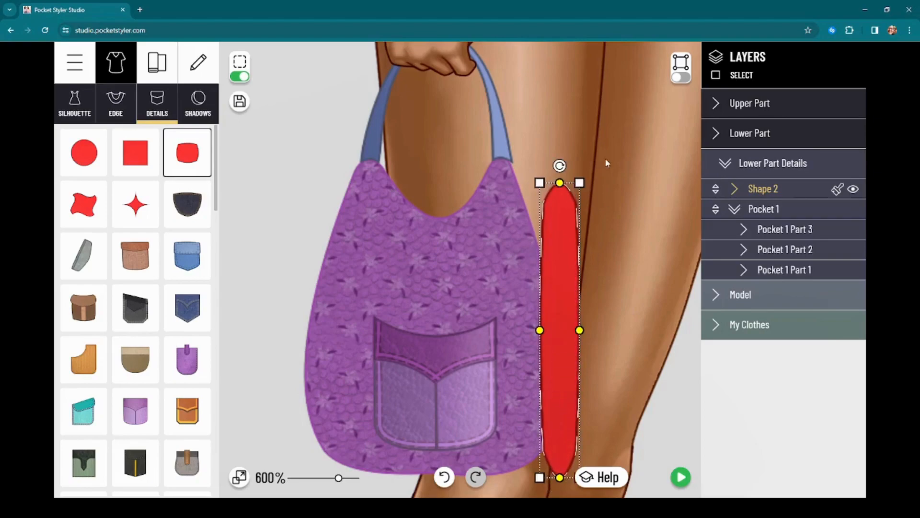
Step: Move the red strip's two upper points to the bag's upper right corner and bend its outer edge
left_click(677, 78)
left_click_drag(542, 204, 510, 162)
left_click_drag(576, 202, 509, 159)
left_click_drag(584, 353, 591, 233)
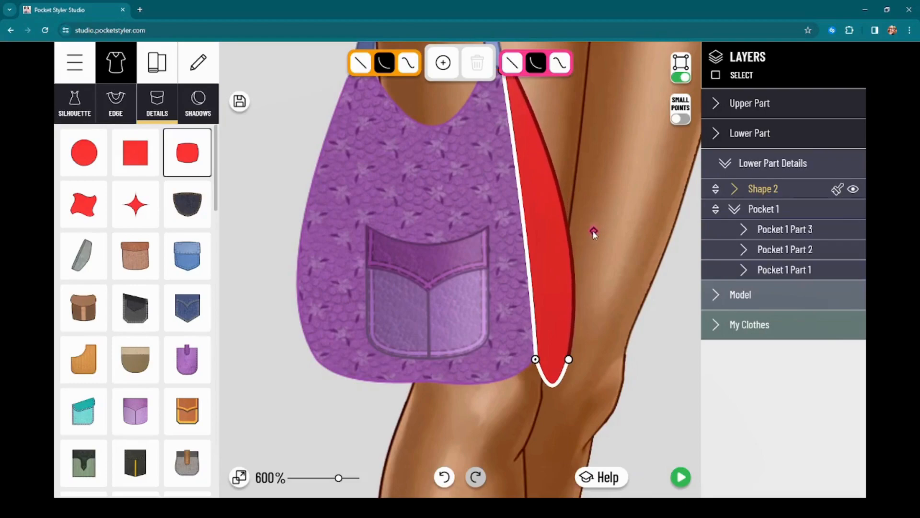
Step: Fit the red strip's inner edge to the bag's side curve and bring its lower points together at the bag's lower corner
mouse_move(537, 360)
left_mouse_down()
mouse_move(579, 307)
mouse_move(535, 360)
left_mouse_up()
left_click_drag(529, 249, 571, 245)
left_click_drag(569, 360, 540, 364)
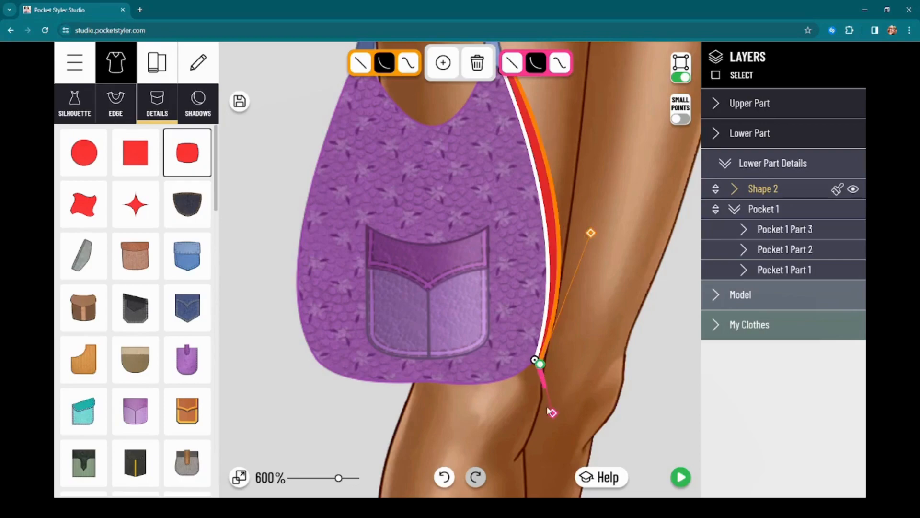
Step: Adjust the red strip's bottom end along the bag's lower corner and reshape its outer edge into a curved side panel
left_click_drag(548, 416, 518, 332)
left_click(520, 329)
left_click(519, 333)
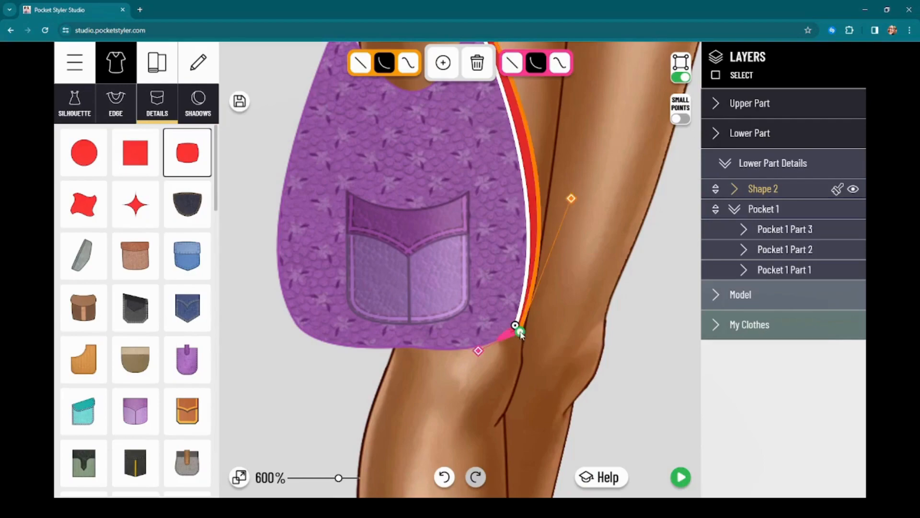
left_click_drag(479, 350, 486, 353)
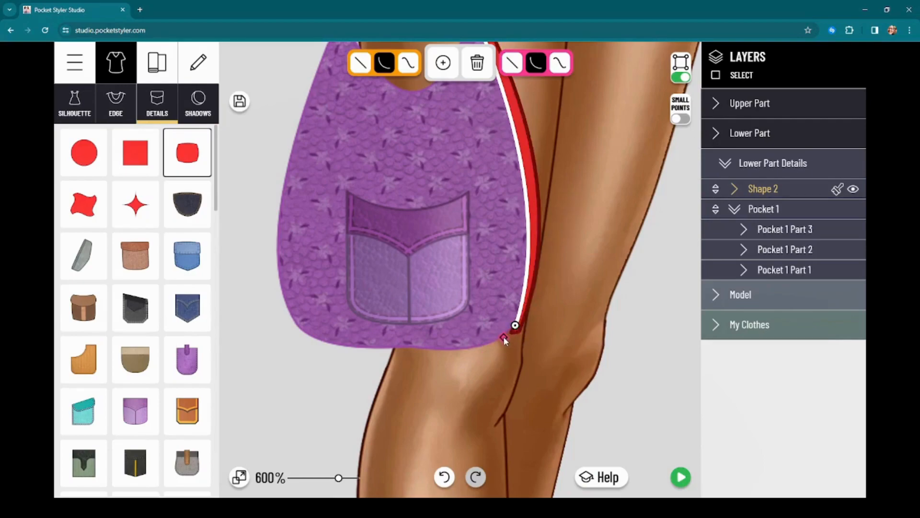
left_click(520, 331)
left_click_drag(572, 198, 554, 382)
Step: Copy the Lower Part's style onto the red side panel, Shape 2
left_click(827, 132)
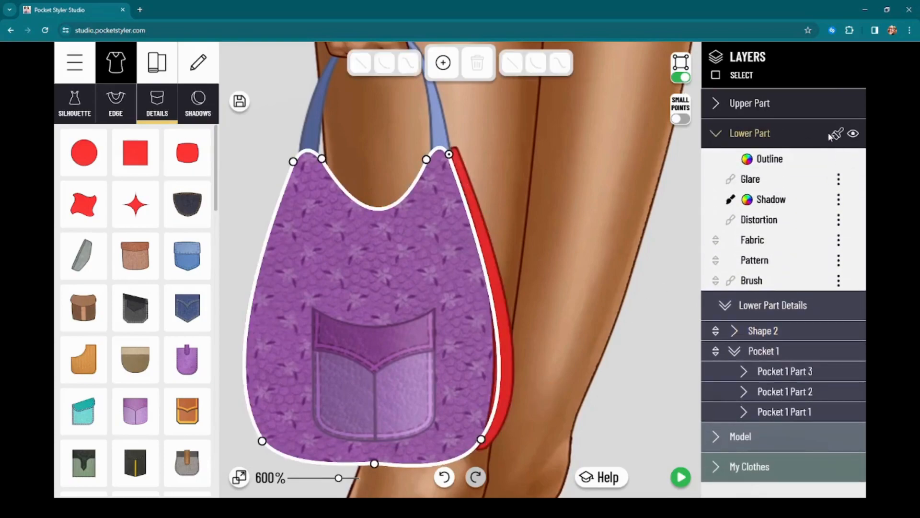
left_click(837, 134)
left_click(785, 329)
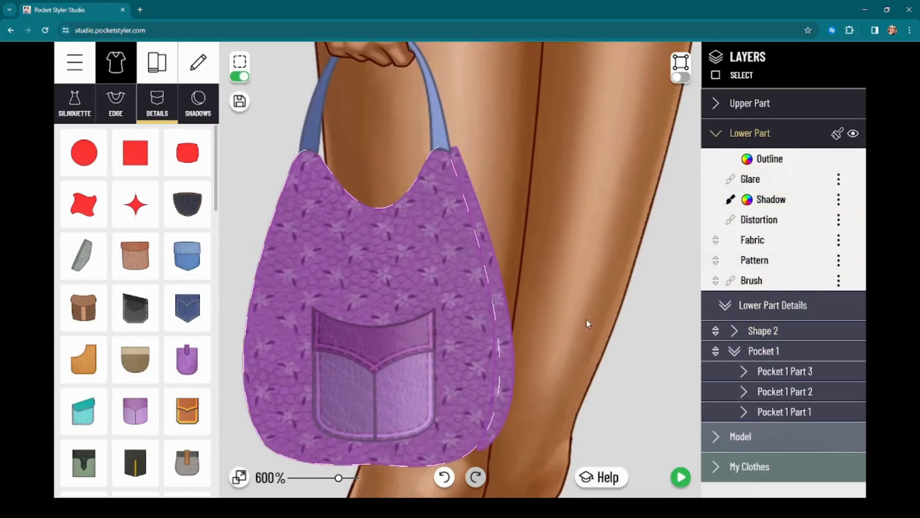
Step: Recolour Shape 2's fabric to the darker purple AF5CBD and preview the bag on the full model
left_click(781, 330)
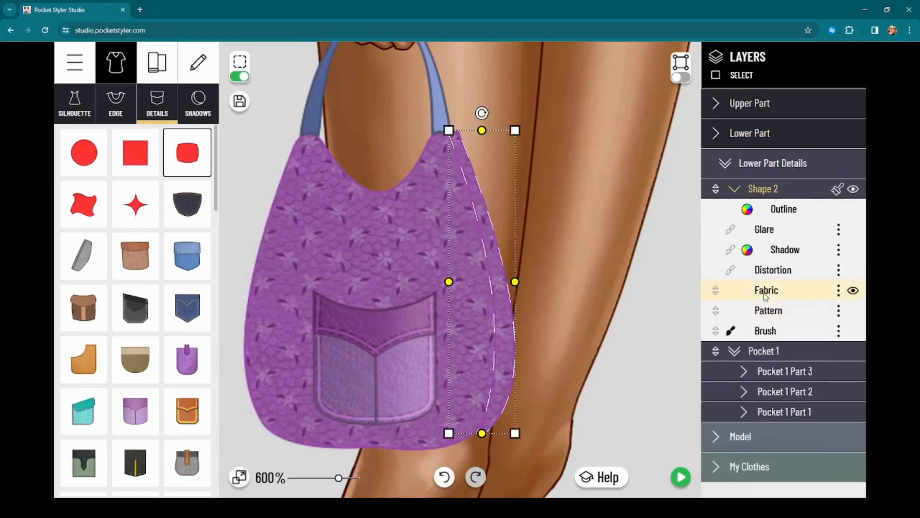
left_click(780, 291)
left_click_drag(207, 260, 213, 274)
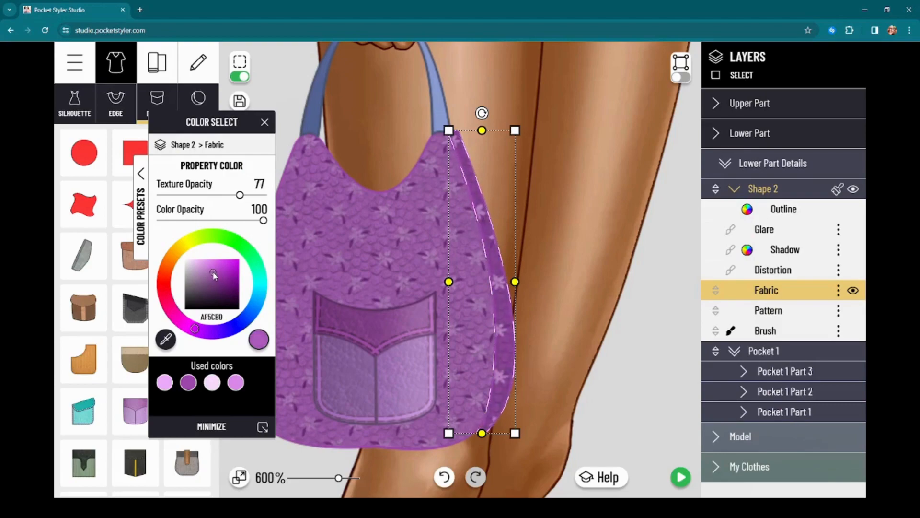
left_click(680, 476)
left_click(671, 476)
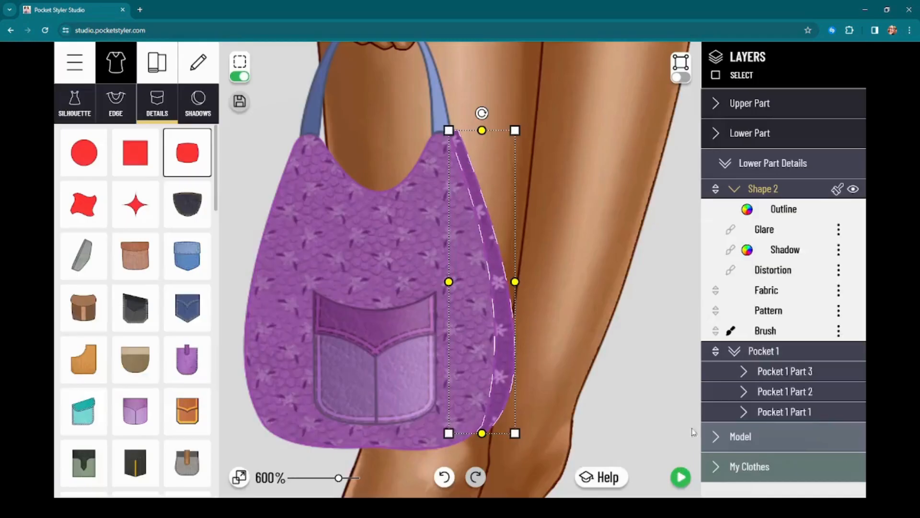
Step: Delete the flower pattern from Shape 2 and preview the bag on the model again
left_click(838, 311)
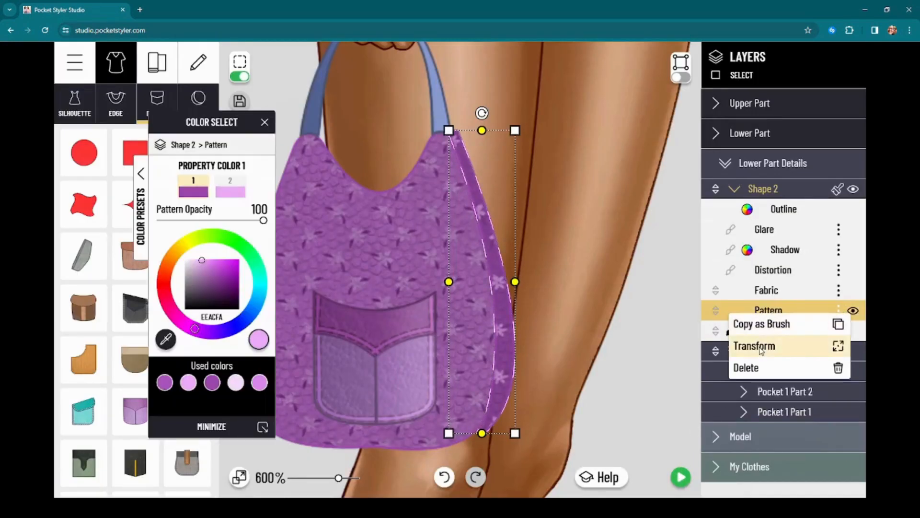
left_click(746, 368)
left_click(679, 477)
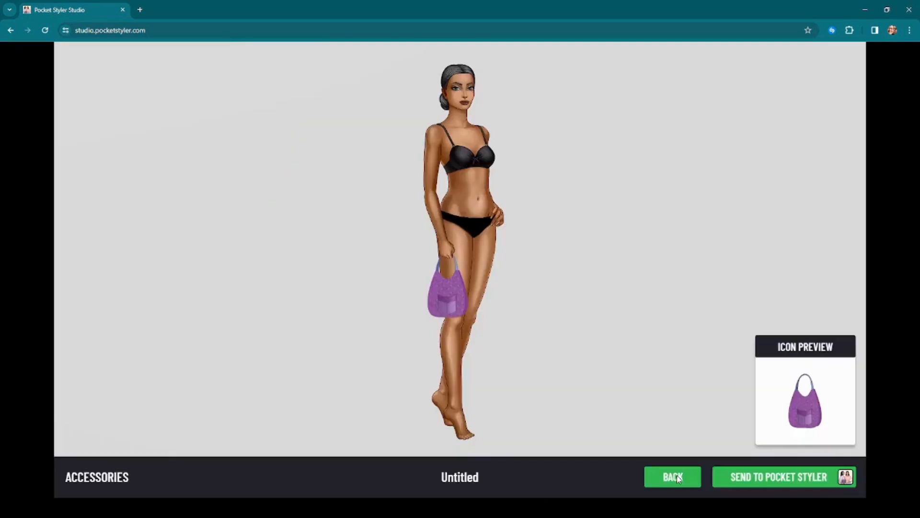
Step: Refine the outer edge and bottom end of the side panel, Shape 2, and preview the bag on the full model
left_click(676, 476)
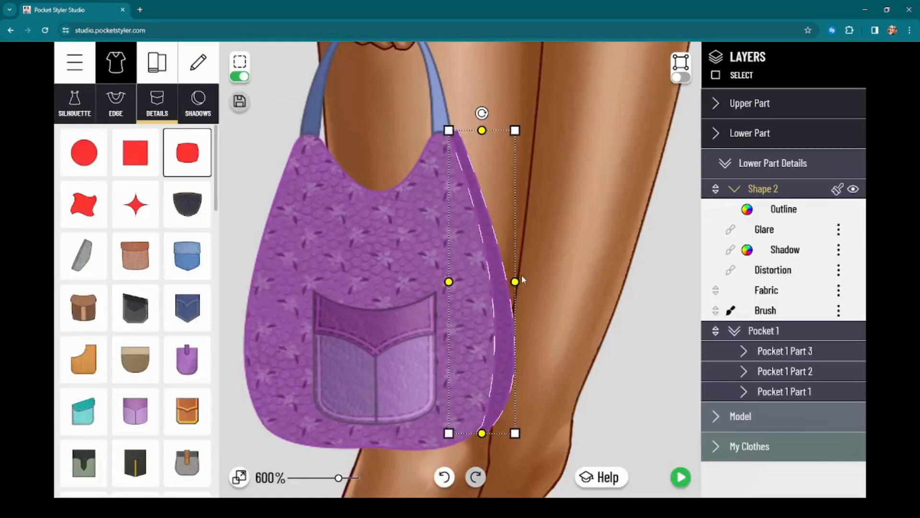
mouse_move(515, 284)
left_mouse_down()
mouse_move(527, 274)
mouse_move(517, 277)
left_mouse_up()
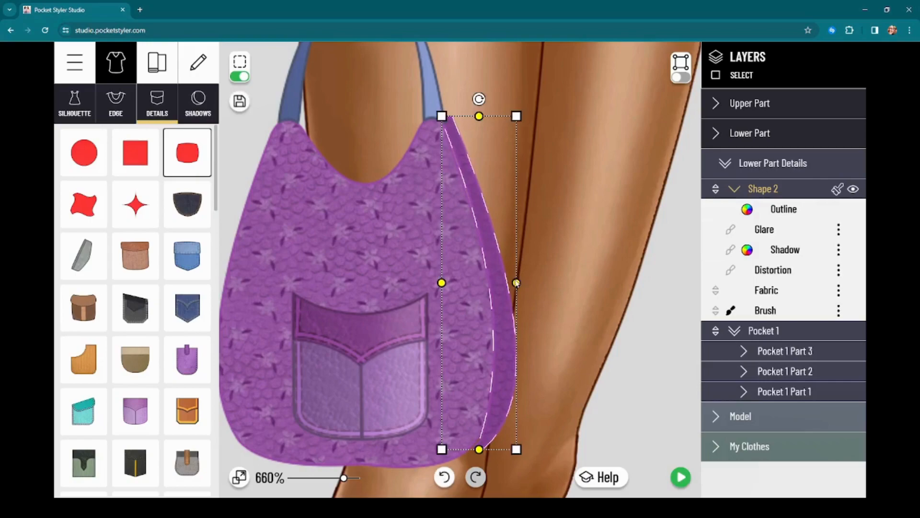
mouse_move(480, 449)
left_mouse_down()
mouse_move(481, 428)
mouse_move(492, 443)
left_mouse_up()
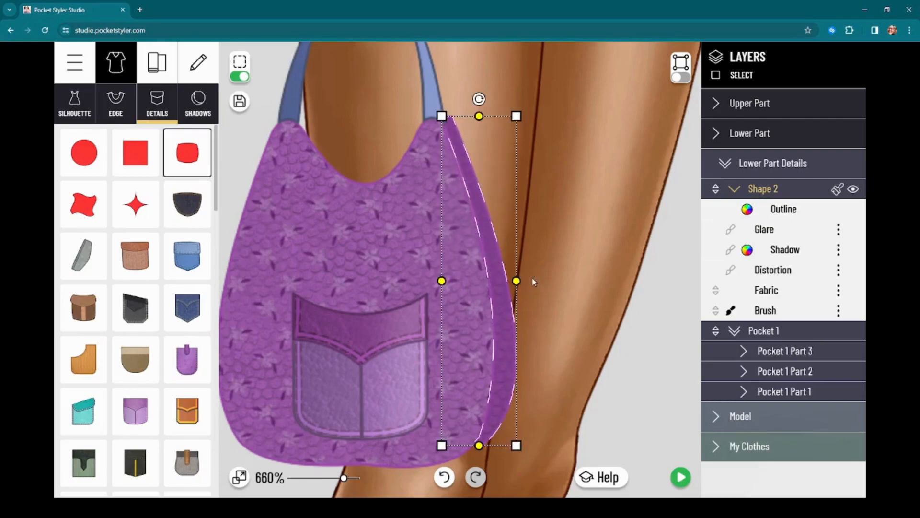
left_click_drag(519, 281, 514, 280)
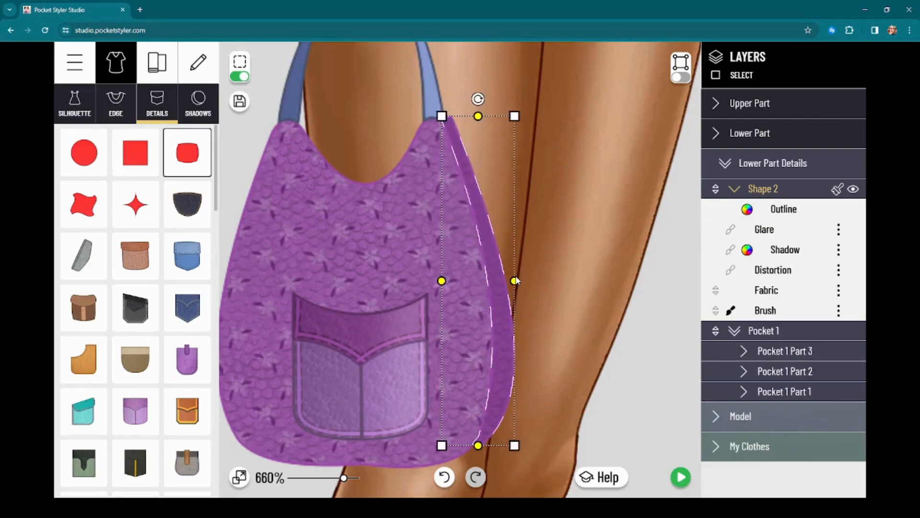
left_click_drag(633, 406, 641, 378)
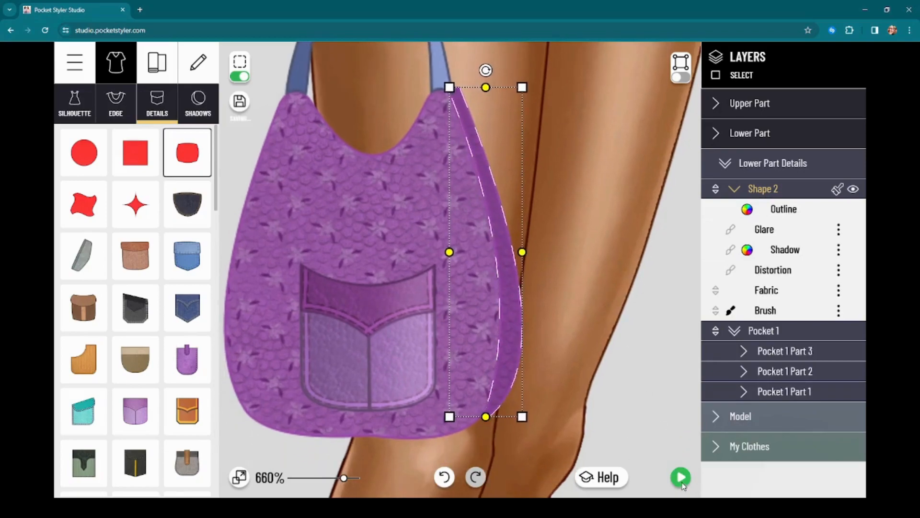
left_click(682, 483)
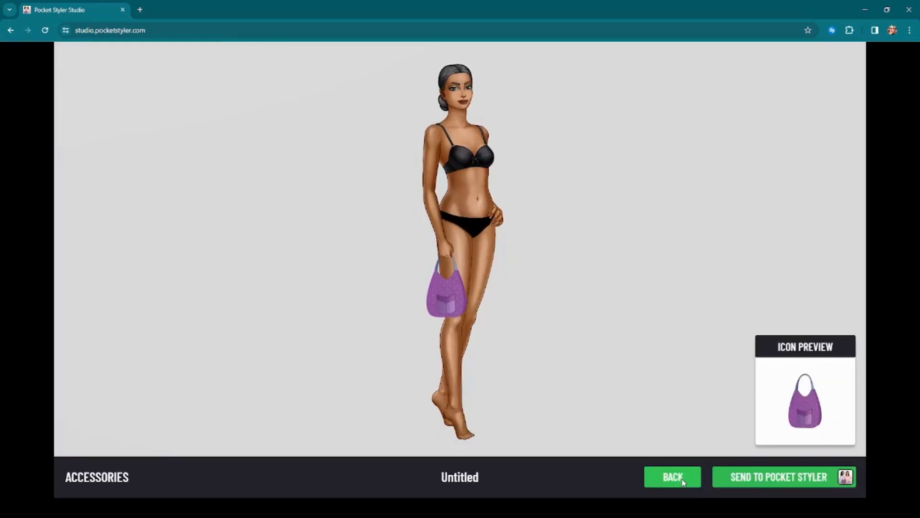
left_click(682, 481)
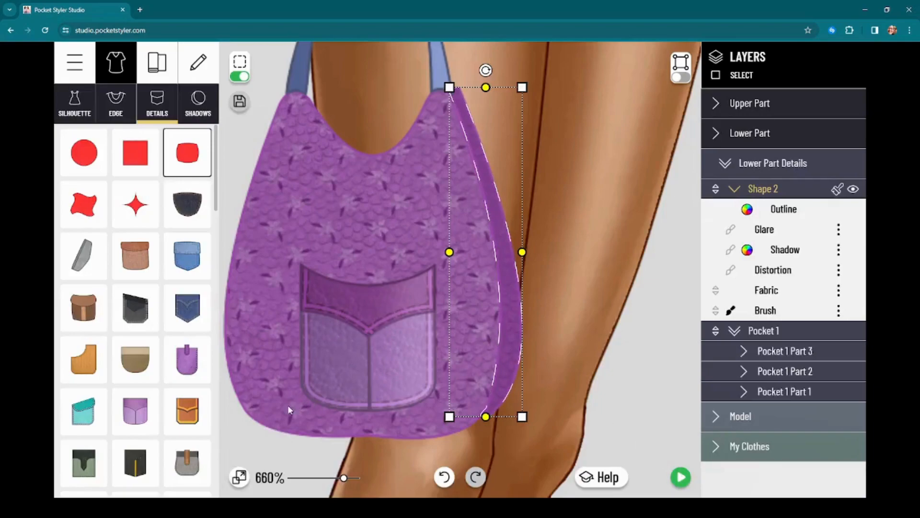
Step: Start painting on the Lower Part with its selection outline hidden, and move its Brush layer above Glare
left_click_drag(339, 451, 400, 438)
left_click(321, 398)
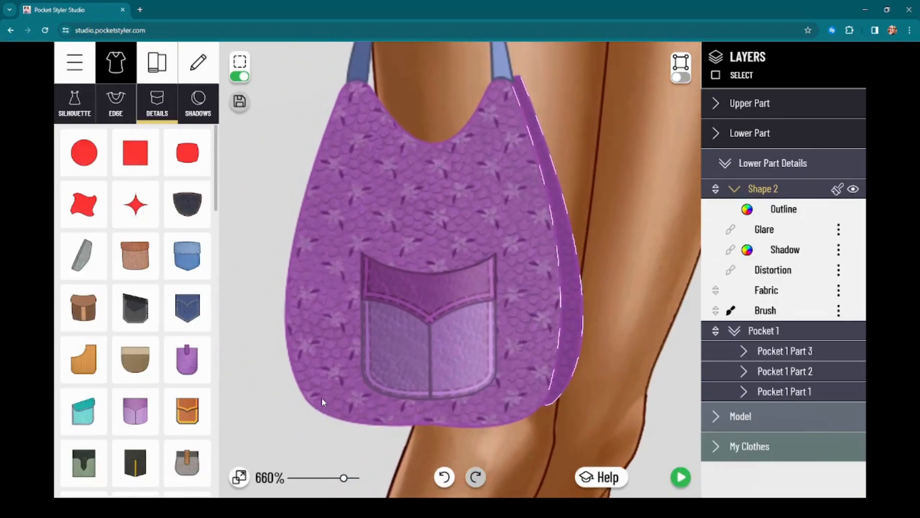
scroll(648, 213, "down", 2)
left_click_drag(643, 188, 623, 238)
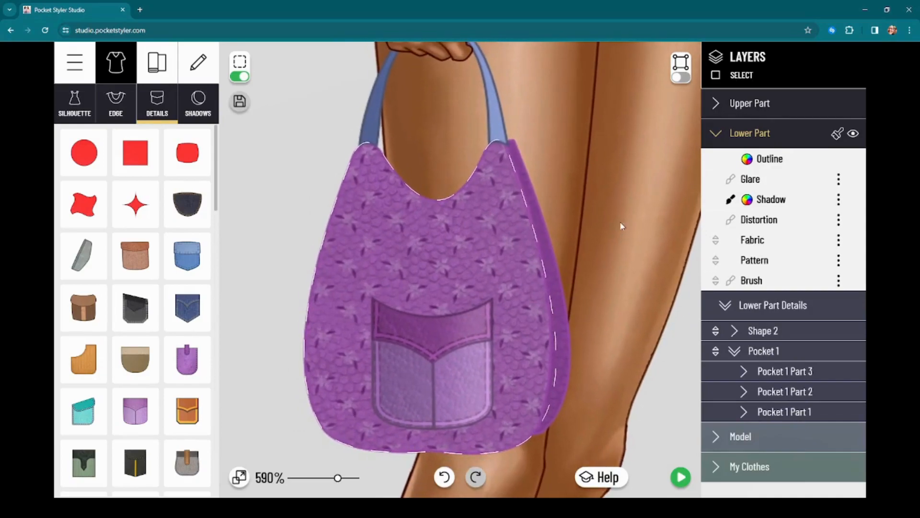
left_click(190, 72)
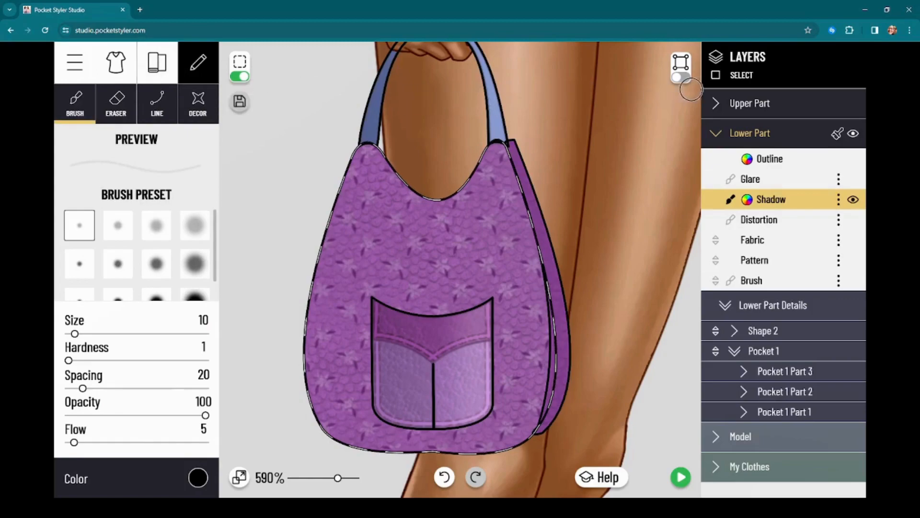
left_click(241, 76)
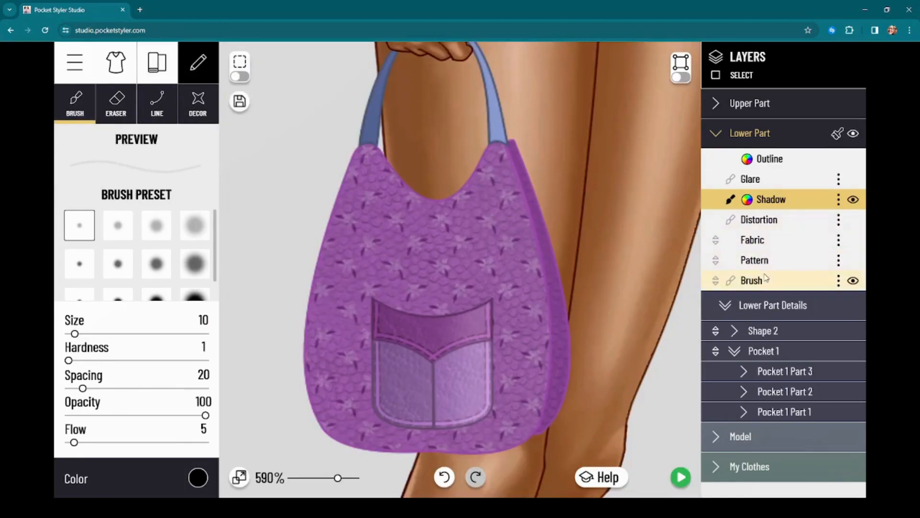
left_click(766, 280)
left_click_drag(772, 280, 792, 179)
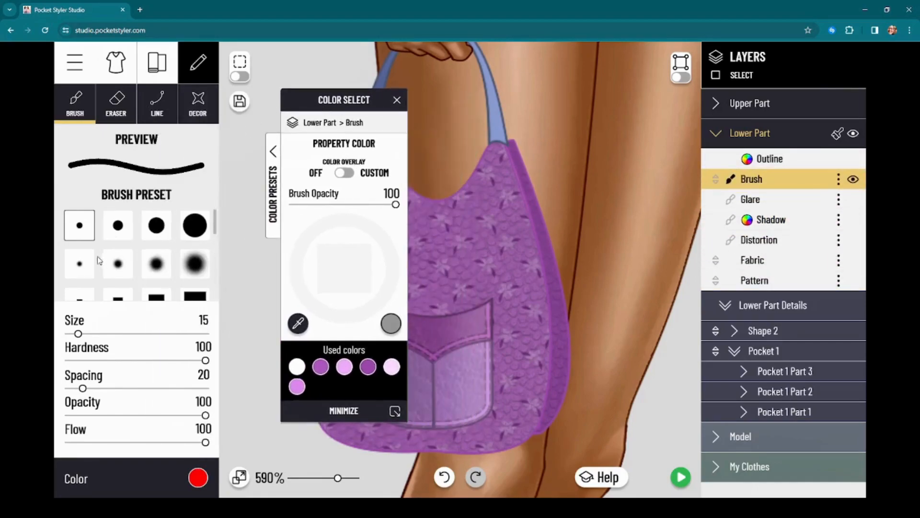
Step: Choose the smallest soft round brush with hardness 25, and set spacing to 5, opacity to 28 and flow to 8
left_click(86, 267)
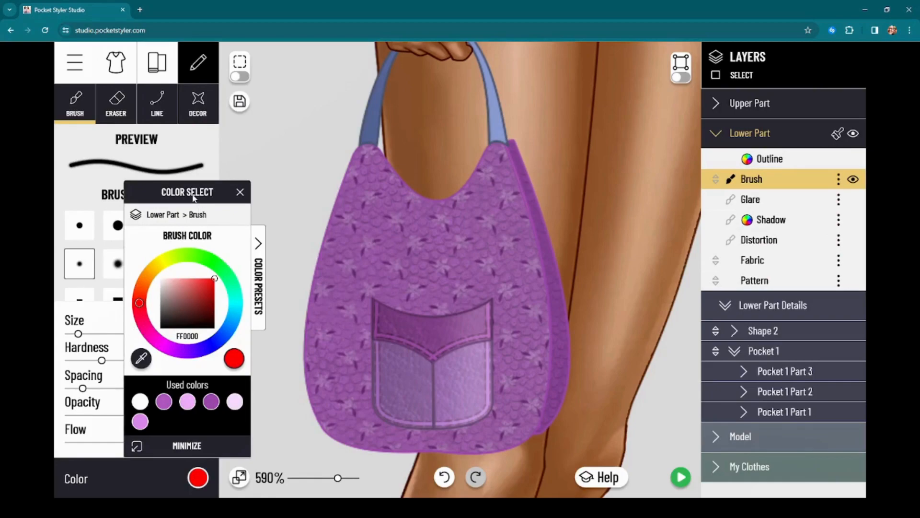
mouse_move(87, 389)
left_mouse_down()
mouse_move(49, 385)
mouse_move(55, 398)
left_mouse_up()
left_click(78, 265)
left_click(105, 415)
left_click_drag(97, 443, 80, 443)
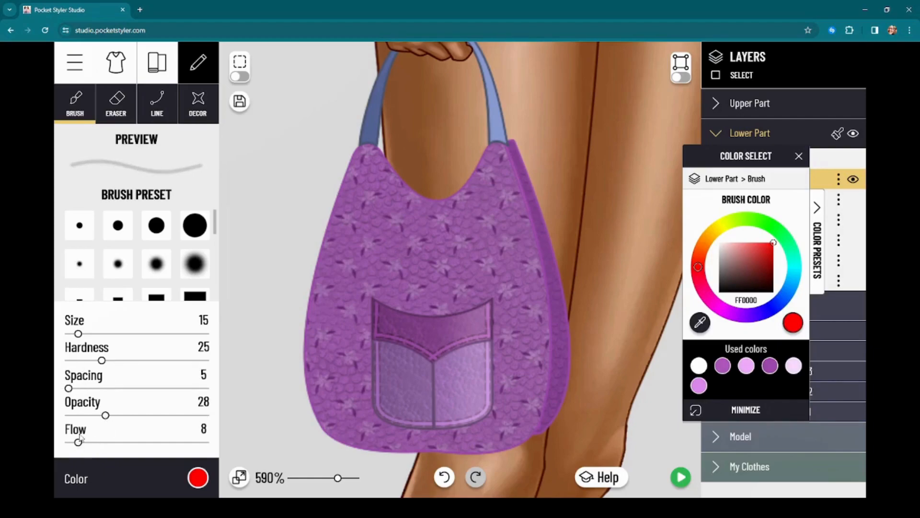
Step: Set the brush size to 23 and the brush colour to the deep purple 571A85
left_click(194, 483)
left_click(194, 483)
left_click(769, 366)
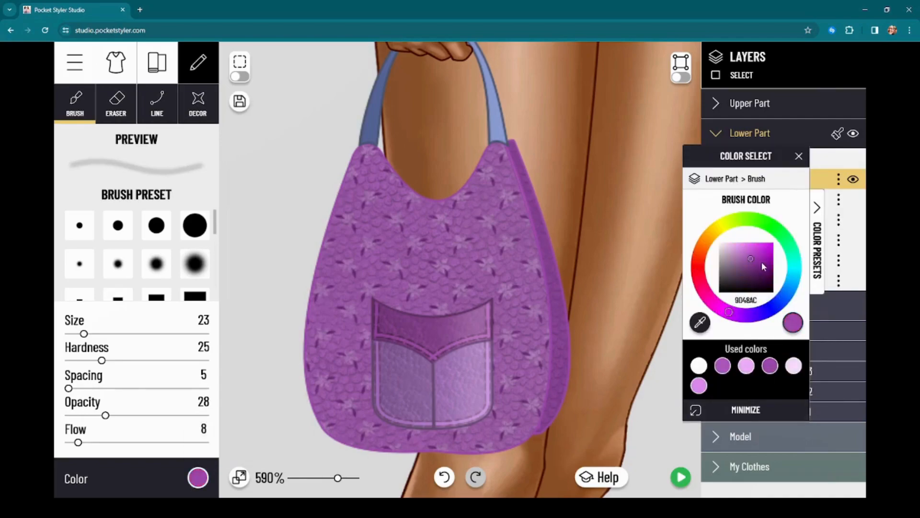
left_click(746, 317)
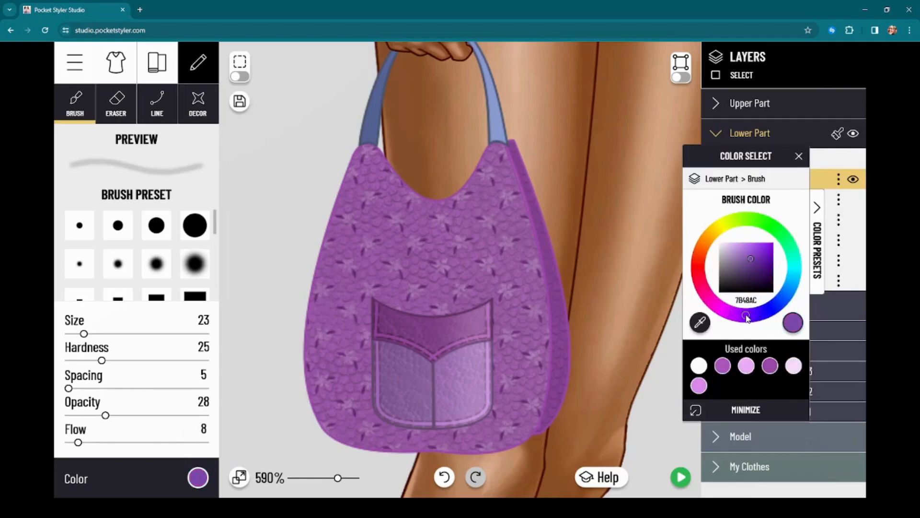
left_click_drag(754, 315, 704, 291)
left_click_drag(751, 269, 767, 269)
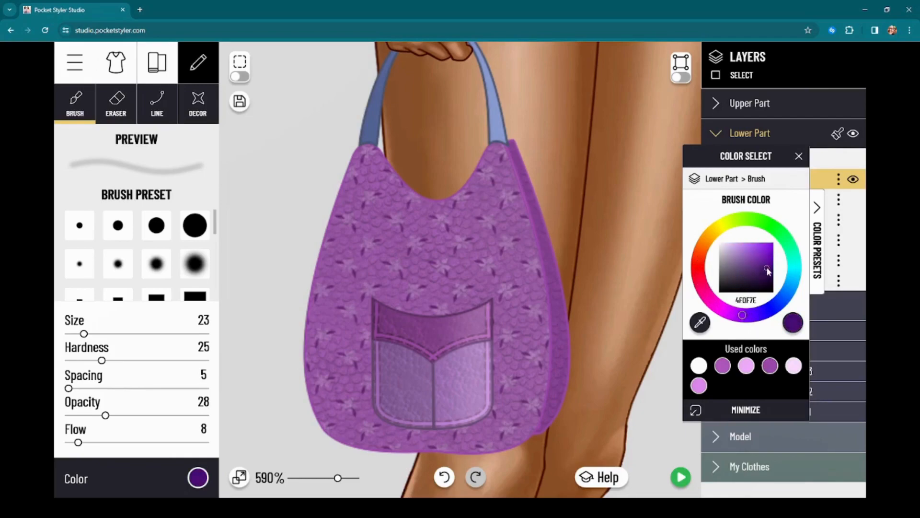
Step: Paint soft shading on the Lower Part along the bag's sides and bottom, around the pocket, and beneath the top opening
left_click_drag(290, 318, 340, 462)
mouse_move(287, 404)
left_mouse_down()
mouse_move(333, 438)
mouse_move(404, 463)
mouse_move(511, 445)
mouse_move(496, 460)
mouse_move(507, 466)
mouse_move(567, 377)
mouse_move(572, 319)
left_mouse_up()
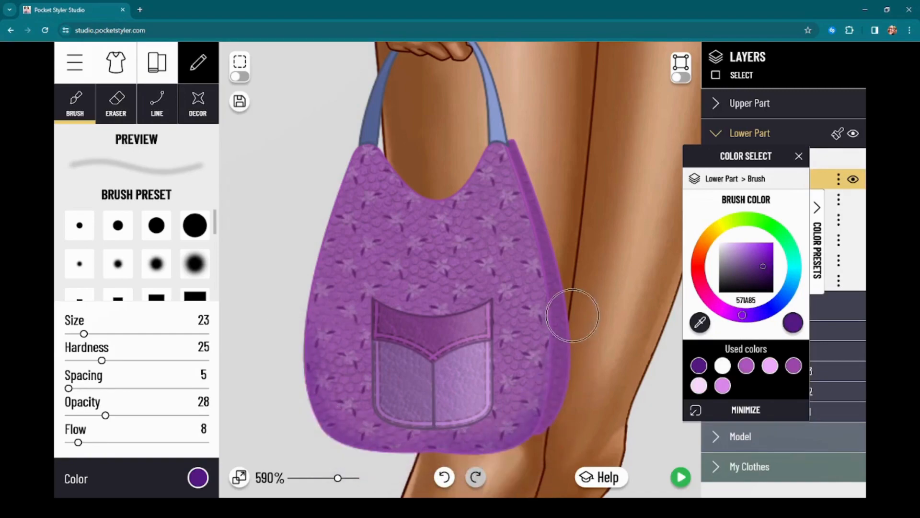
mouse_move(543, 406)
left_mouse_down()
mouse_move(551, 251)
mouse_move(555, 304)
mouse_move(512, 141)
mouse_move(519, 182)
left_mouse_up()
left_click_drag(327, 301, 308, 243)
mouse_move(362, 298)
left_mouse_down()
mouse_move(380, 318)
mouse_move(407, 313)
mouse_move(448, 329)
mouse_move(407, 326)
mouse_move(399, 365)
left_mouse_up()
mouse_move(382, 335)
left_mouse_down()
mouse_move(434, 423)
mouse_move(476, 408)
left_mouse_up()
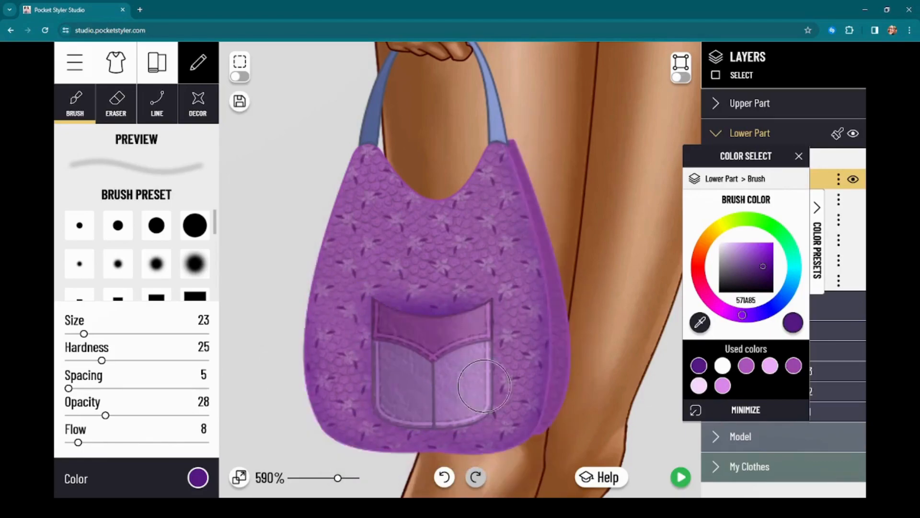
mouse_move(431, 154)
left_mouse_down()
mouse_move(405, 181)
mouse_move(412, 143)
mouse_move(447, 175)
mouse_move(463, 147)
left_mouse_up()
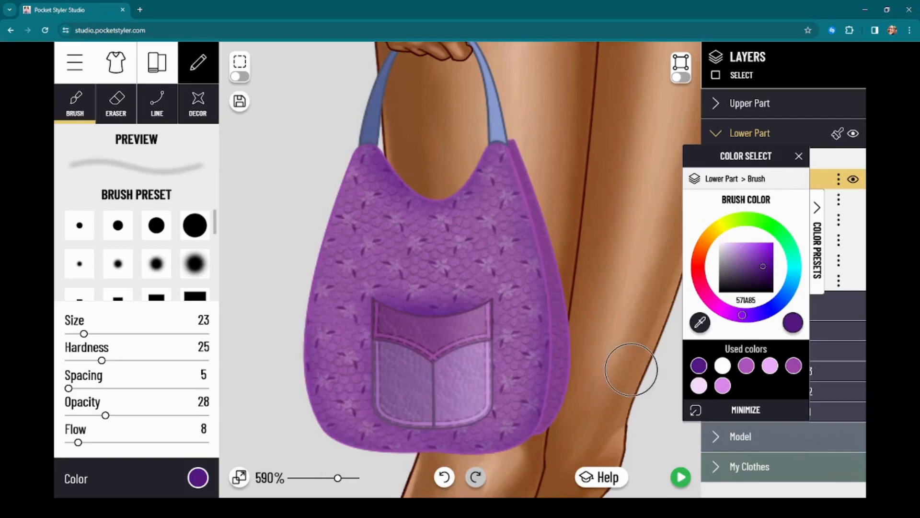
Step: Copy the Lower Part's style onto the Upper Part so the handle gets the same purple floral leather
left_click_drag(763, 163, 651, 143)
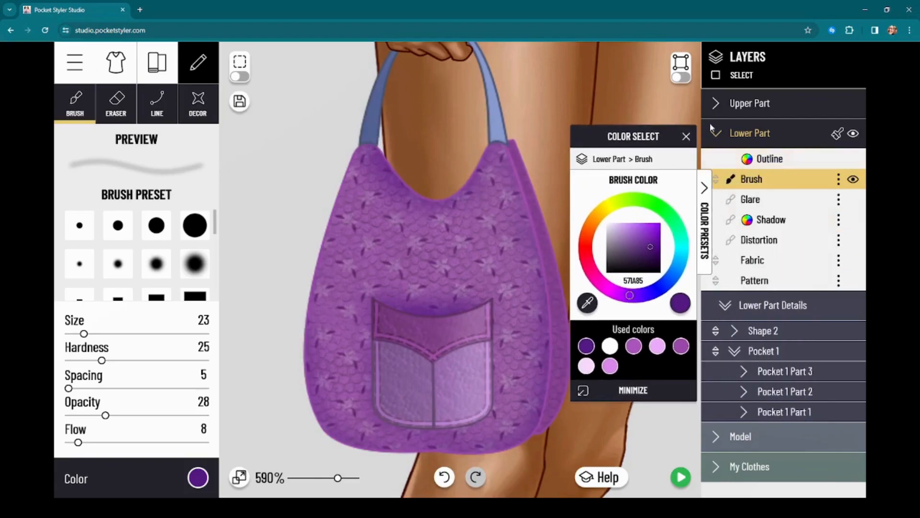
left_click(782, 99)
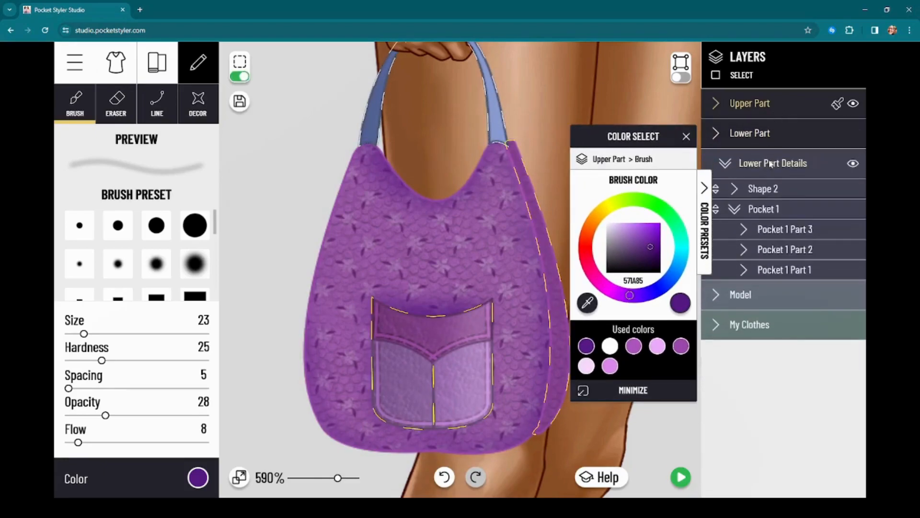
left_click(798, 134)
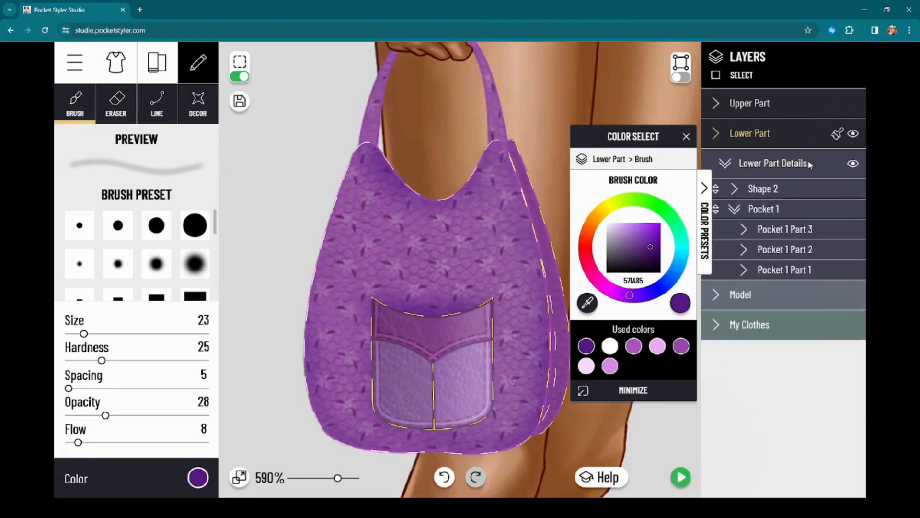
Step: Expand Shape 2, collapse Pocket 1, and move Shape 2's Brush layer above Glare
left_click(809, 189)
left_click(819, 231)
left_click(775, 187)
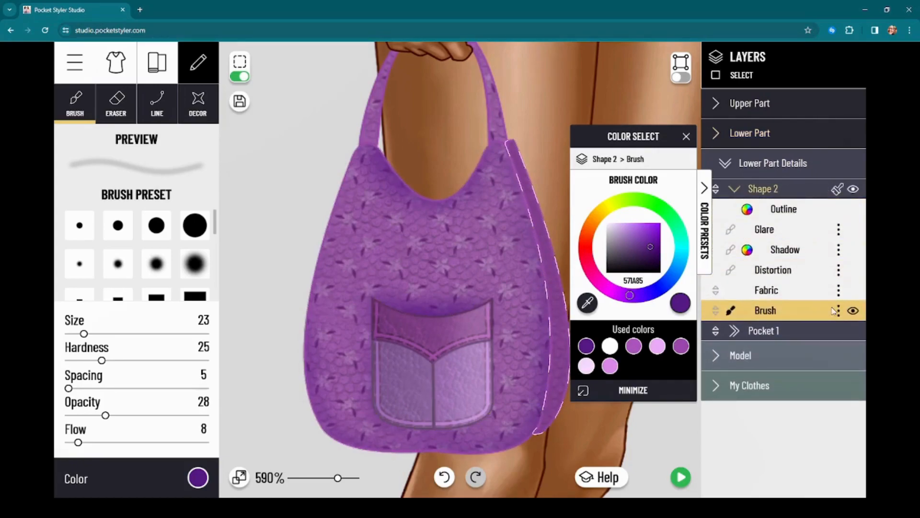
left_click_drag(835, 310, 820, 220)
Step: Shade Shape 2 along its seam with the bag body in the darker purple 380E56, and reduce the brush size to 7
left_click(201, 479)
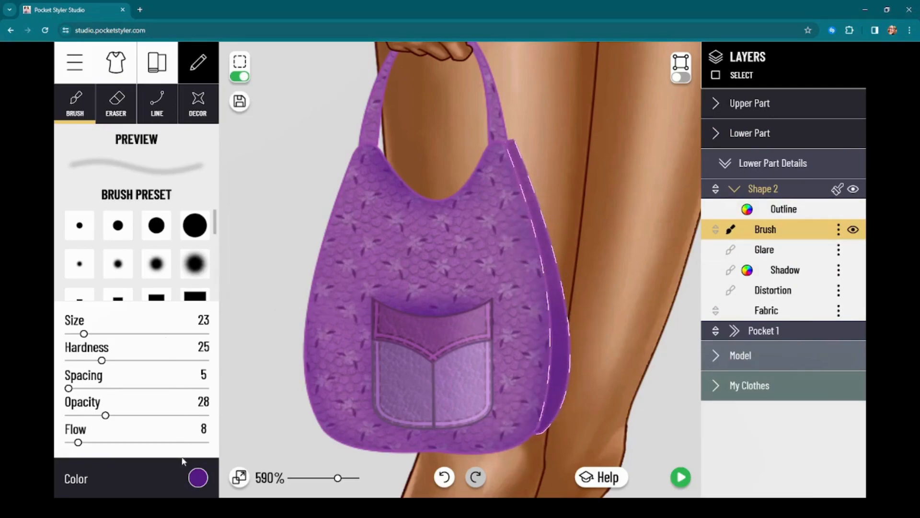
left_click(198, 478)
left_click(652, 255)
left_click_drag(620, 136, 727, 142)
left_click_drag(547, 256, 547, 421)
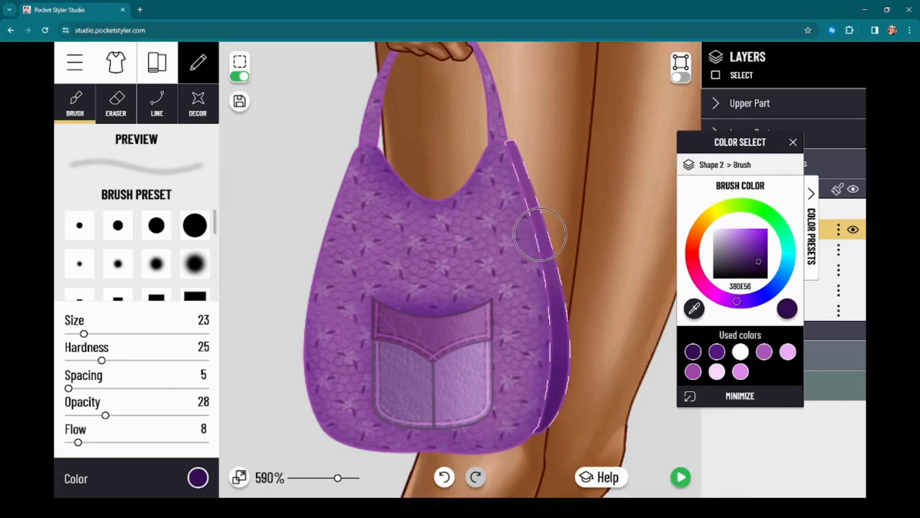
left_click_drag(85, 334, 73, 334)
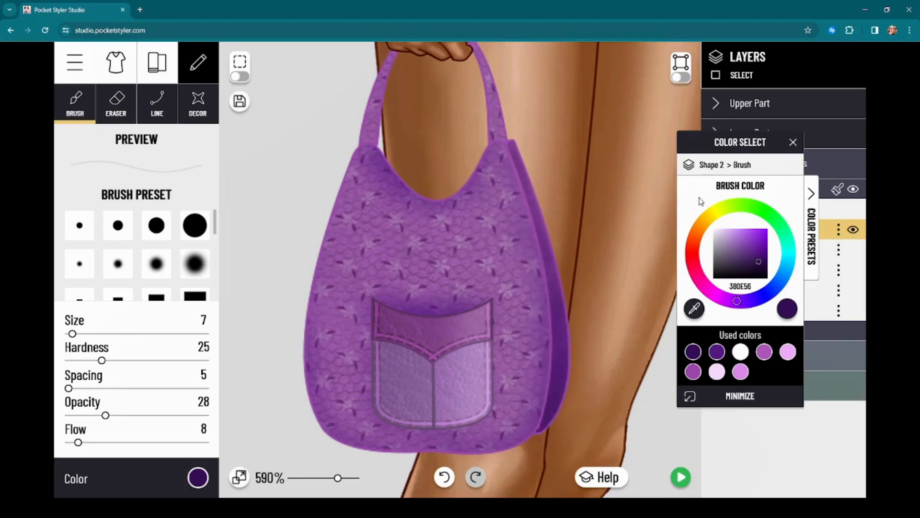
Step: Darken the Lower Part's bottom edge, lower left side and top opening with a size 16 brush in 380E56
left_click_drag(740, 147, 668, 127)
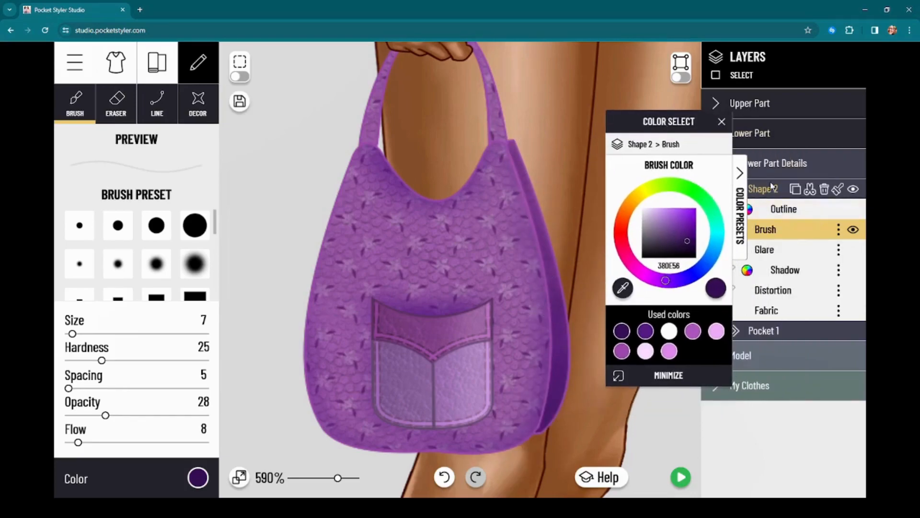
left_click(772, 132)
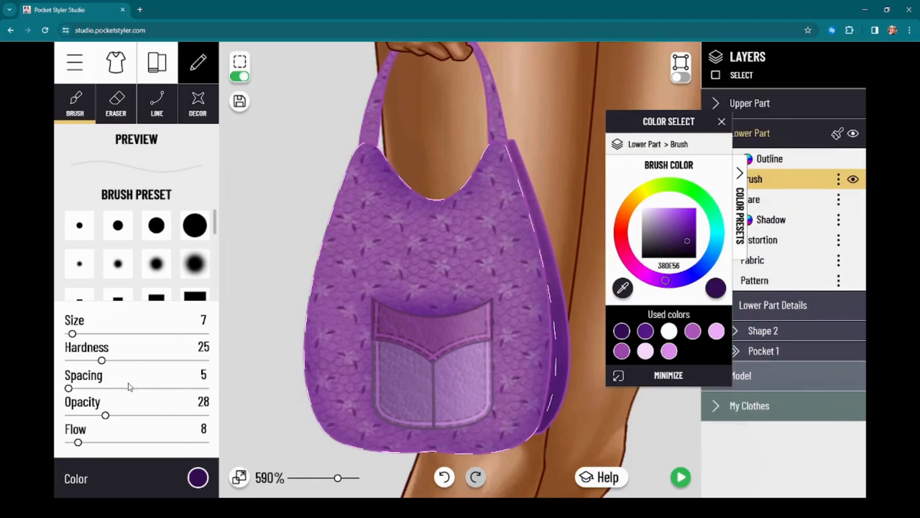
left_click(77, 334)
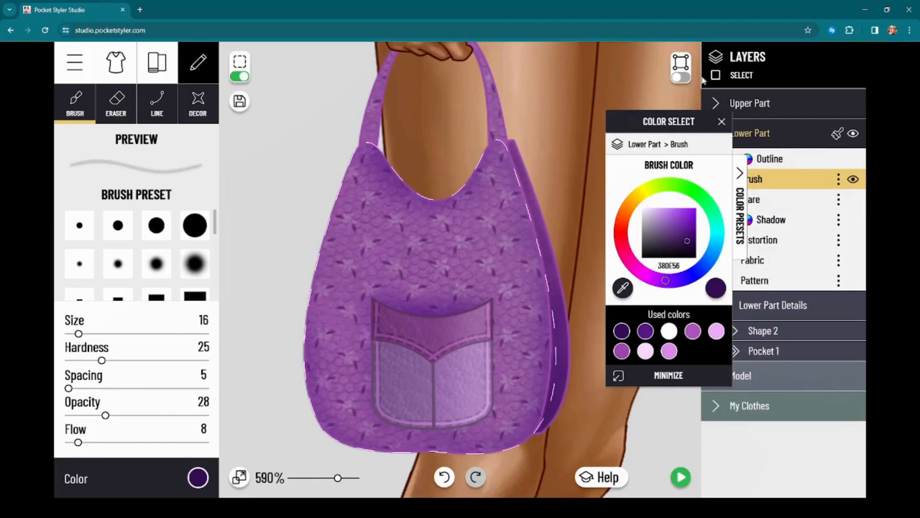
left_click(239, 76)
mouse_move(510, 438)
left_mouse_down()
mouse_move(534, 441)
mouse_move(372, 456)
mouse_move(309, 435)
left_mouse_up()
mouse_move(389, 452)
left_mouse_down()
mouse_move(367, 455)
mouse_move(382, 441)
mouse_move(402, 446)
left_mouse_up()
mouse_move(465, 457)
left_mouse_down()
mouse_move(498, 453)
mouse_move(530, 431)
left_mouse_up()
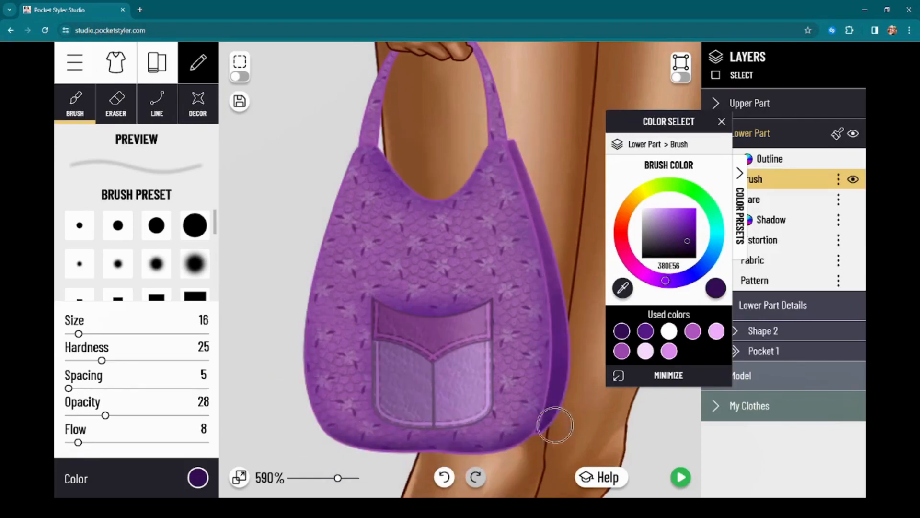
left_click_drag(302, 366, 304, 384)
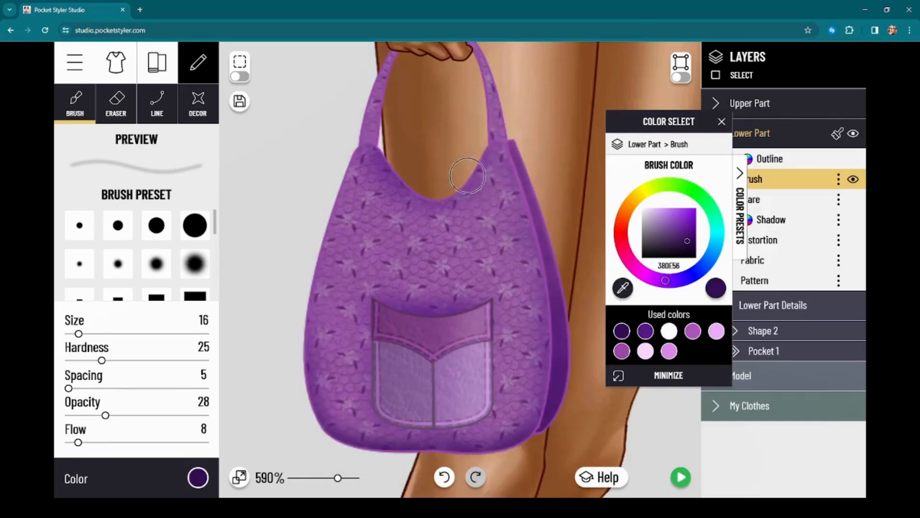
mouse_move(461, 182)
left_mouse_down()
mouse_move(456, 187)
mouse_move(484, 143)
left_mouse_up()
mouse_move(428, 191)
left_mouse_down()
mouse_move(472, 172)
mouse_move(467, 179)
left_mouse_up()
Step: Paint a soft highlight in light pink EEACFA along the Lower Part's upper left edge
left_click(716, 331)
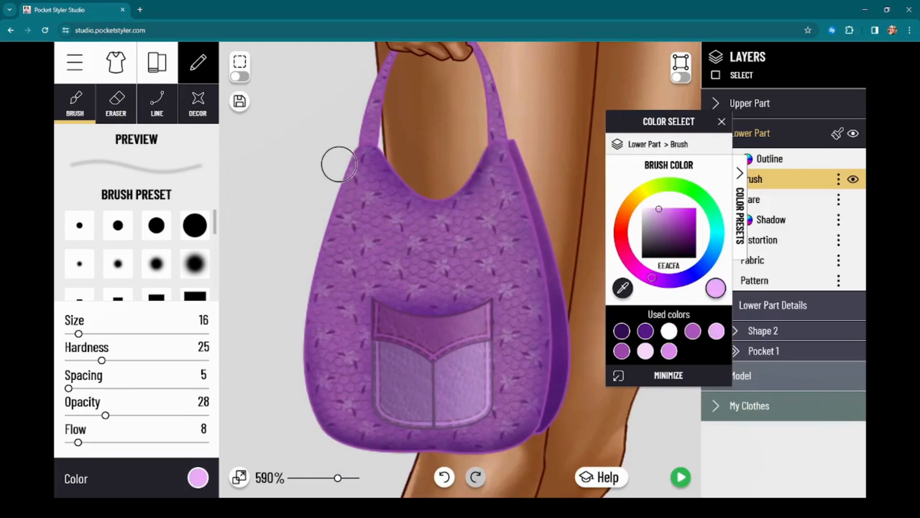
mouse_move(324, 177)
left_mouse_down()
mouse_move(352, 148)
mouse_move(341, 154)
left_mouse_up()
left_click_drag(323, 198, 307, 273)
mouse_move(322, 216)
left_mouse_down()
mouse_move(302, 295)
mouse_move(308, 268)
left_mouse_up()
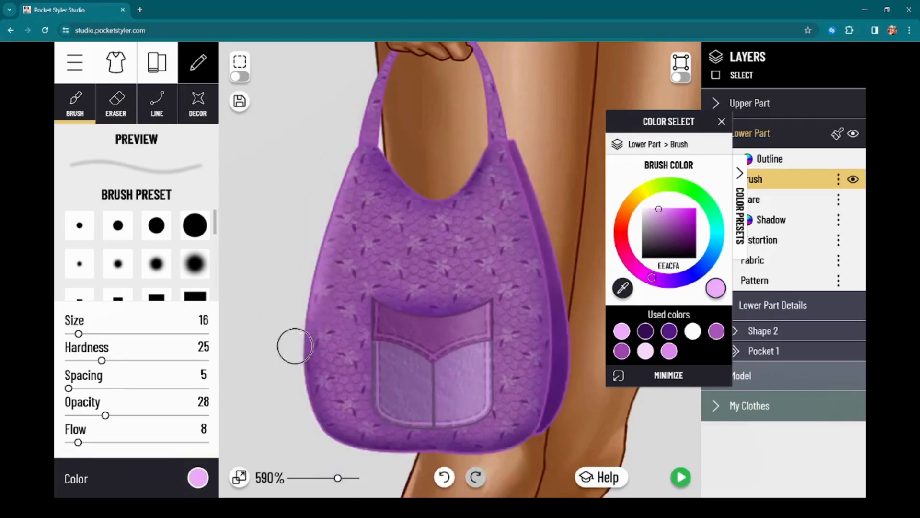
left_click_drag(332, 168, 347, 147)
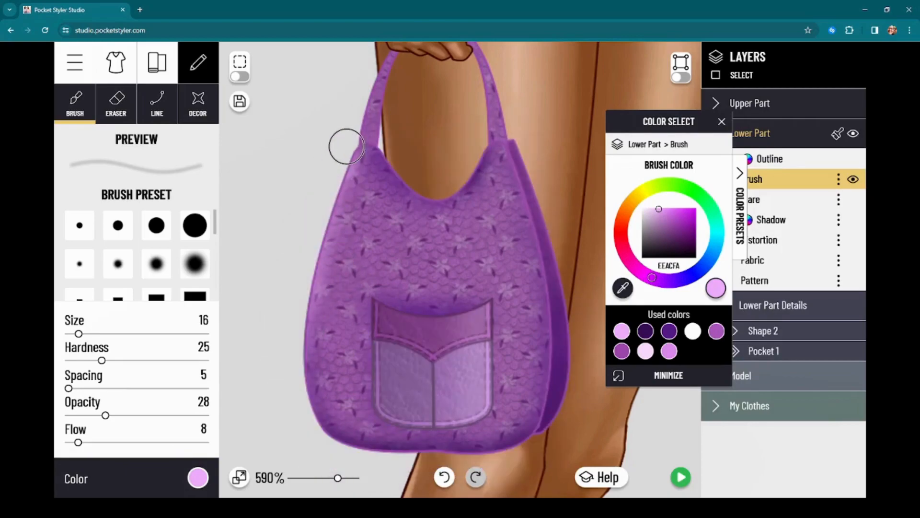
Step: Continue the light pink highlight beside the Lower Part's left edge, and paint a thin size 4 highlight down its right side
left_click_drag(308, 220, 290, 328)
left_click_drag(74, 334, 72, 334)
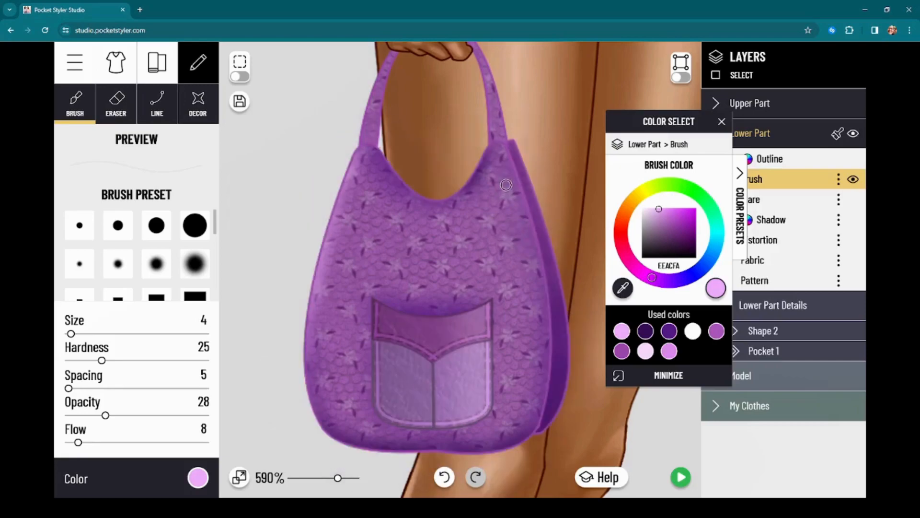
left_click_drag(526, 254, 529, 299)
mouse_move(529, 288)
left_mouse_down()
mouse_move(526, 319)
mouse_move(527, 261)
left_mouse_up()
mouse_move(539, 334)
left_mouse_down()
mouse_move(540, 269)
mouse_move(530, 375)
left_mouse_up()
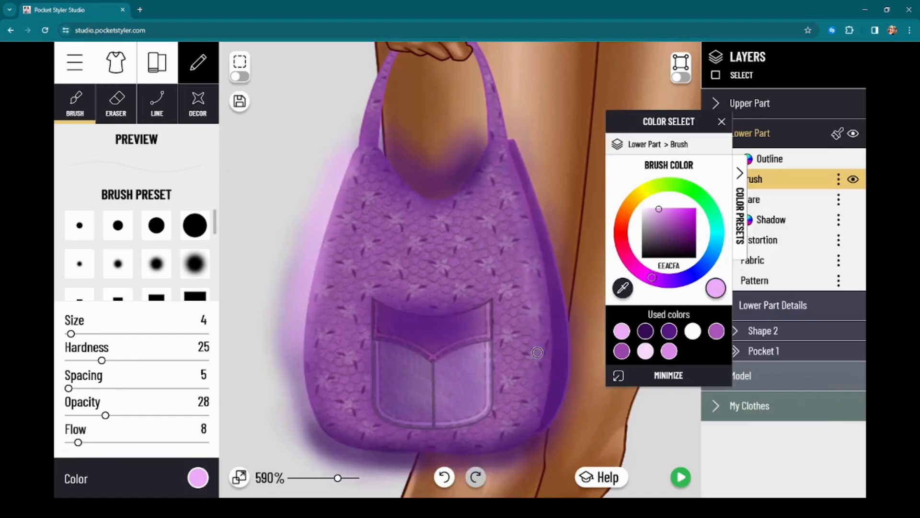
left_click_drag(537, 340, 537, 336)
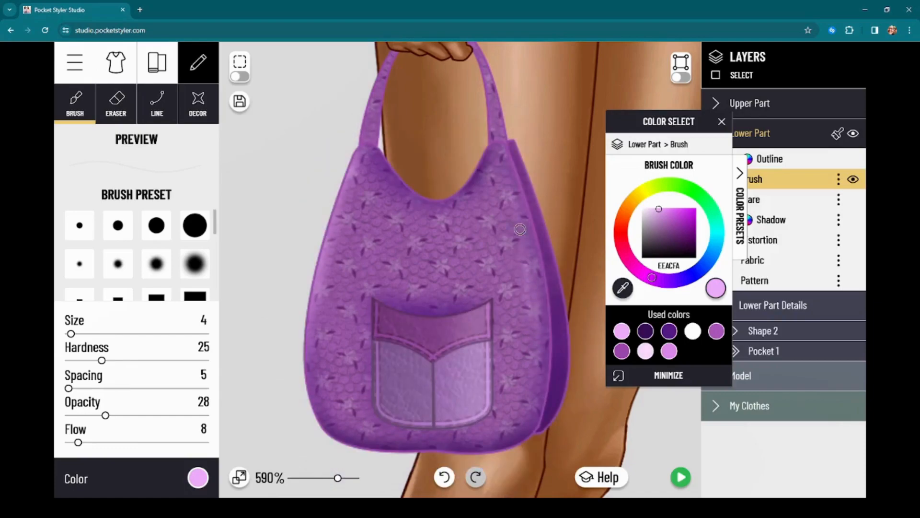
Step: Preview the purple bag on the full model and as an icon, and return to the editor
left_click(680, 478)
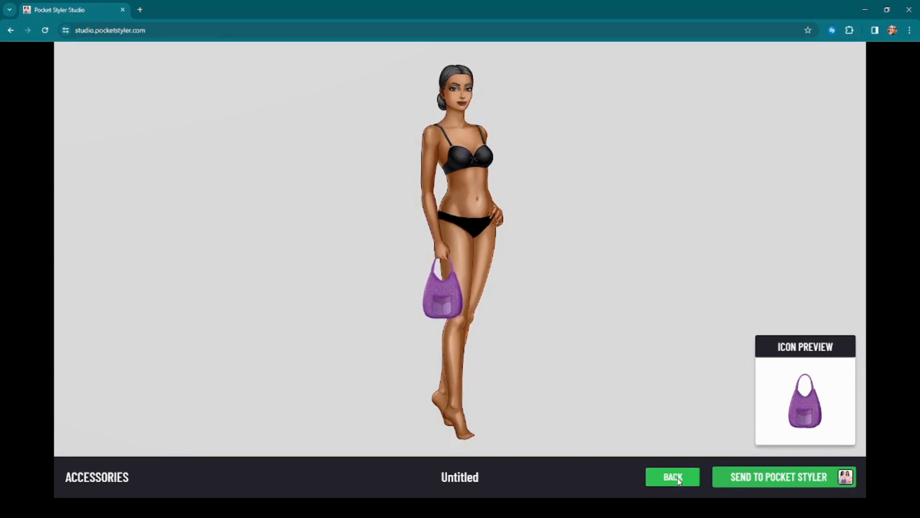
left_click(679, 478)
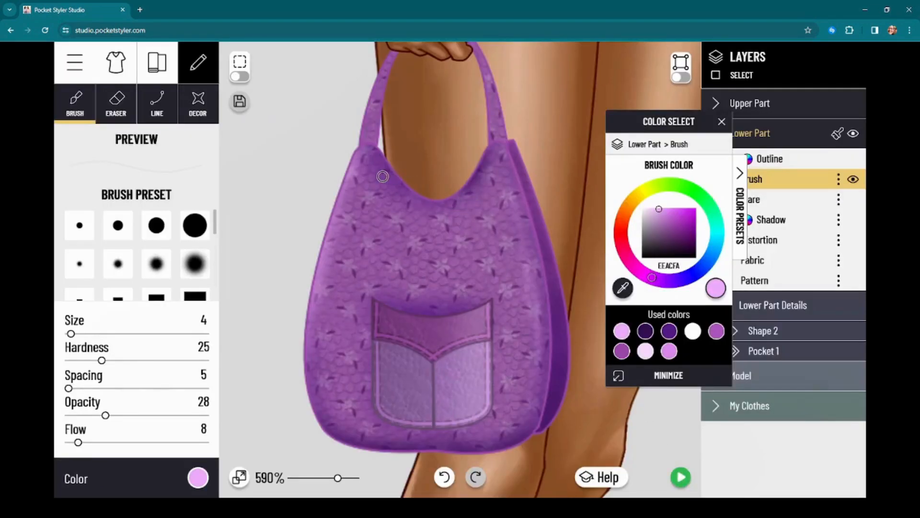
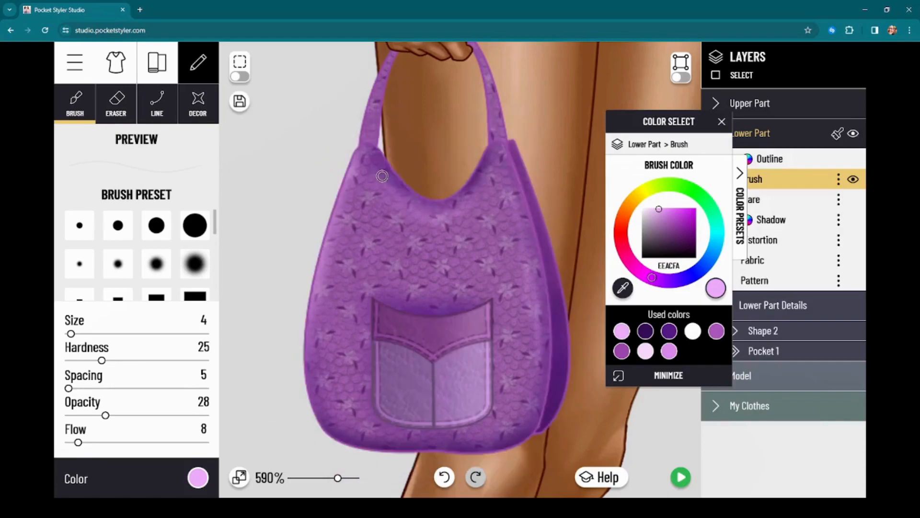
left_click(681, 476)
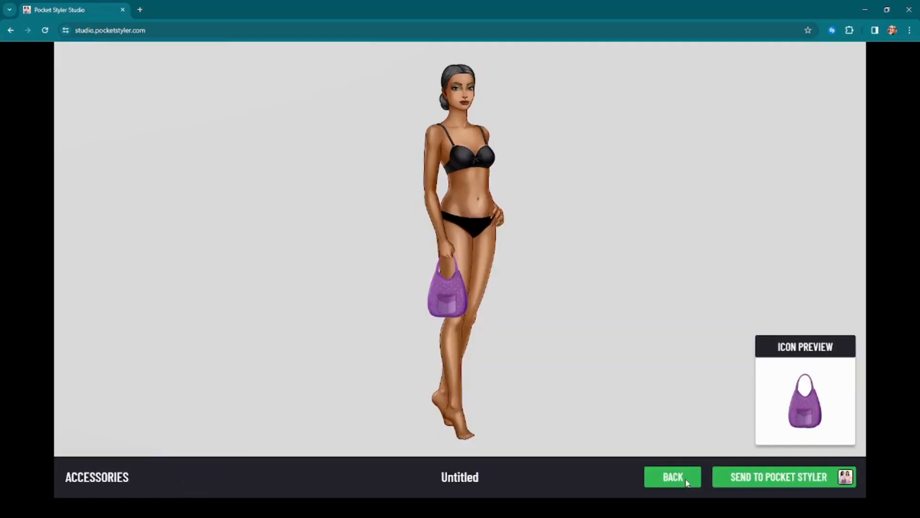
left_click(682, 479)
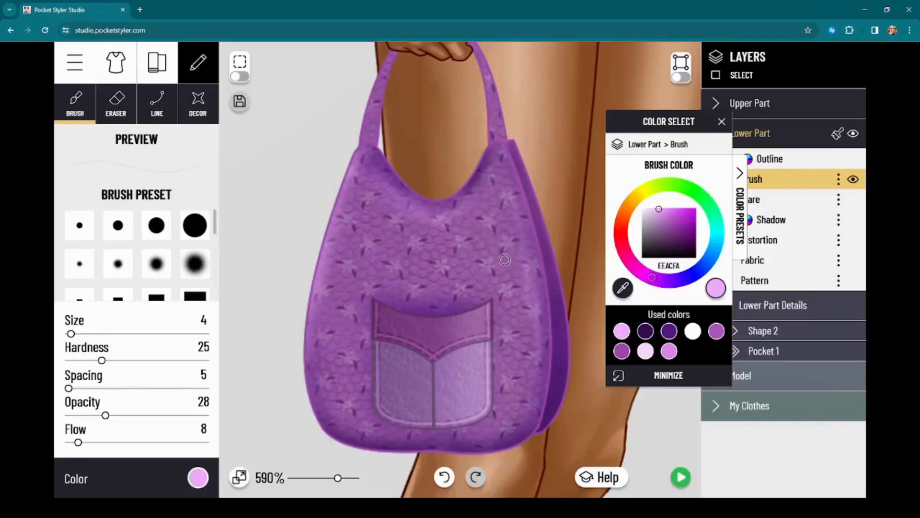
Step: Leave the purple bag project and create a new accessories project from the bag template
left_click(74, 62)
left_click(126, 165)
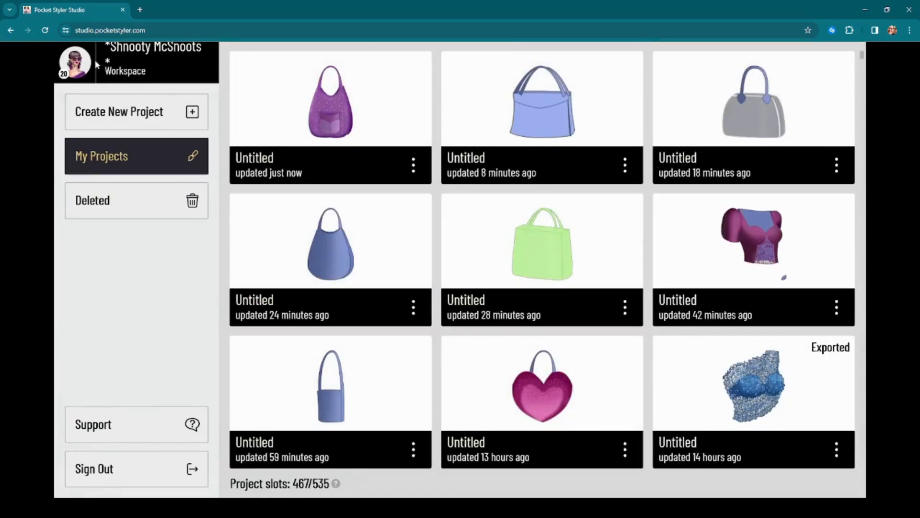
left_click(166, 117)
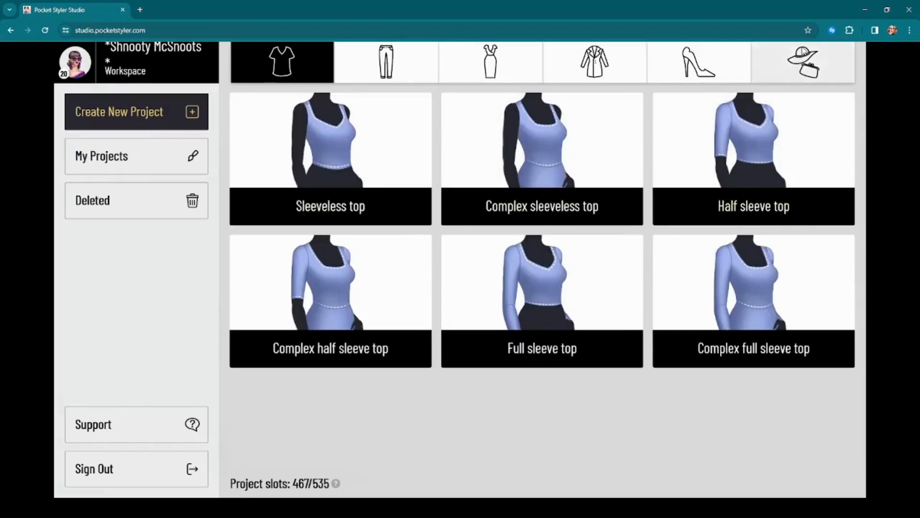
left_click(797, 69)
left_click(753, 283)
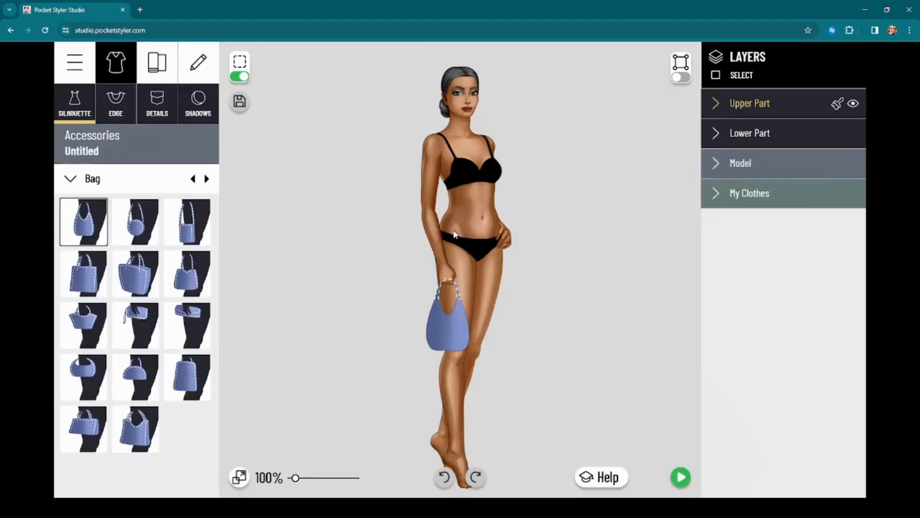
Step: Change the bag silhouette to the wide, flared tote with two pairs of straps and an angled opening
scroll(501, 331, "up", 9)
left_click_drag(501, 328, 567, 274)
scroll(330, 332, "up", 9)
left_click_drag(335, 313, 299, 319)
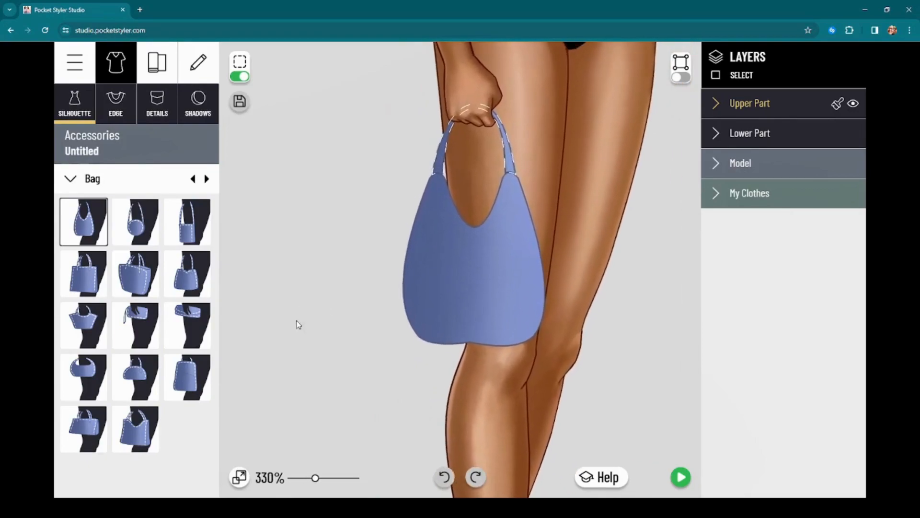
left_click_drag(279, 354, 257, 385)
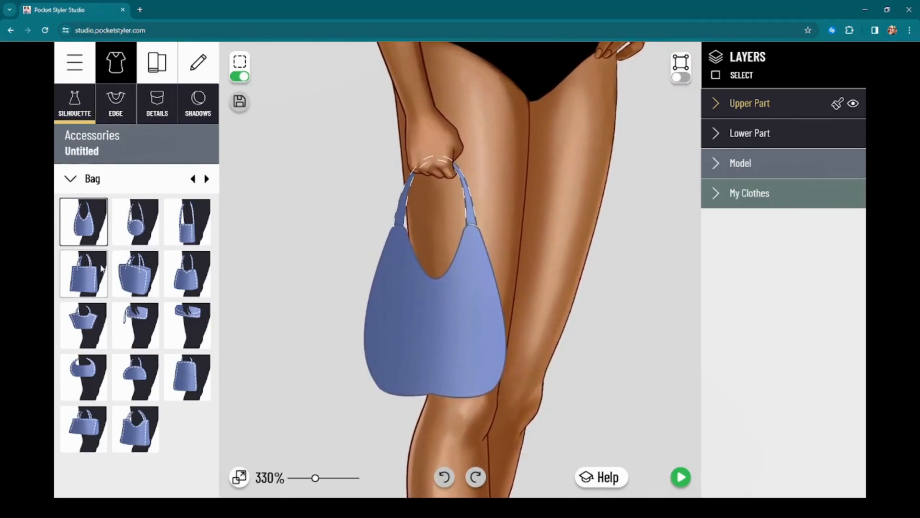
left_click(83, 274)
left_click(151, 286)
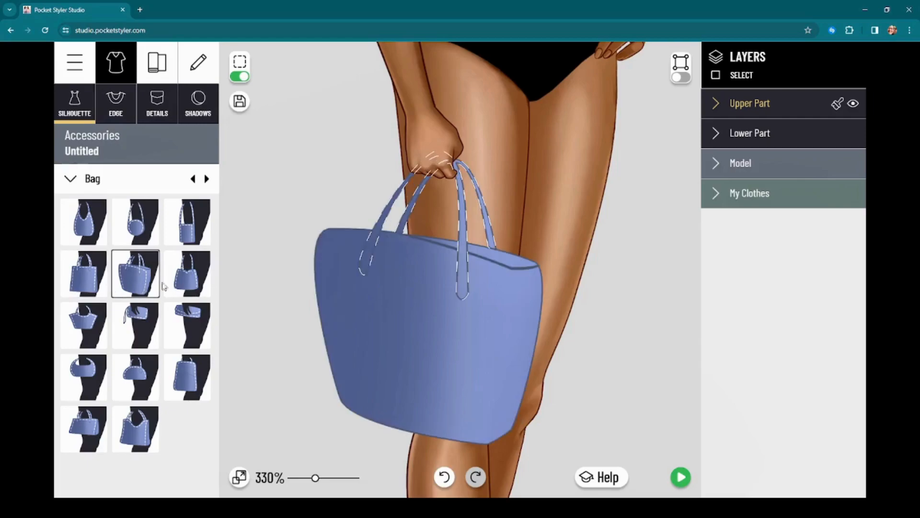
scroll(590, 329, "up", 6)
left_click_drag(585, 344, 608, 341)
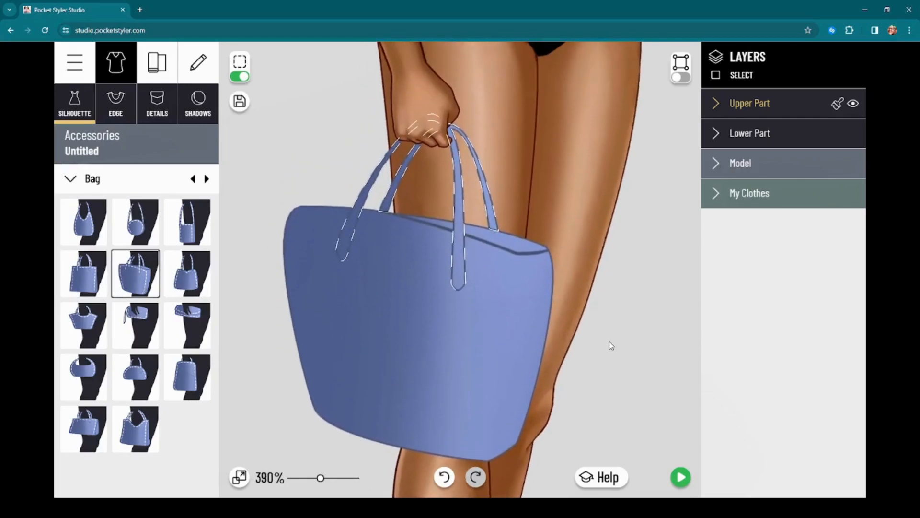
Step: Reshape the Lower Part's opening by pulling its front rim points down into a V and shifting the upper right corner slightly outward
left_click(515, 260)
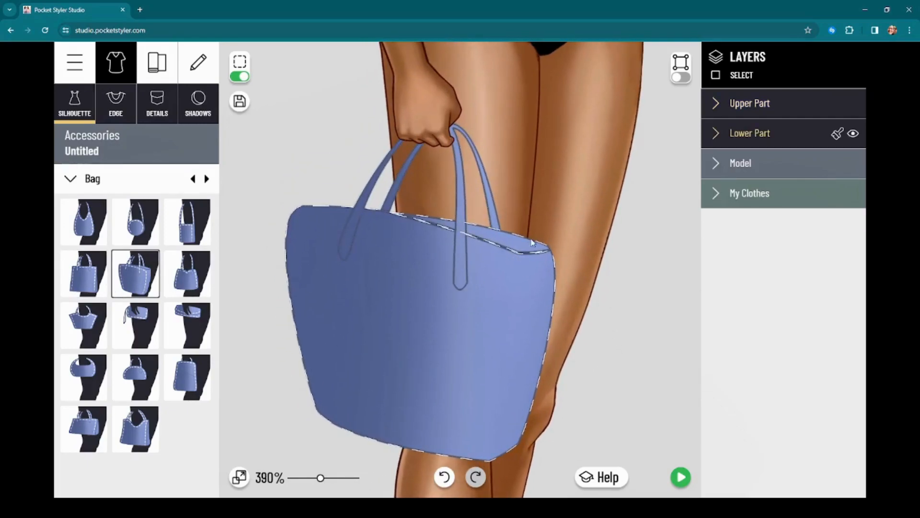
left_click(680, 77)
left_click_drag(520, 254, 494, 285)
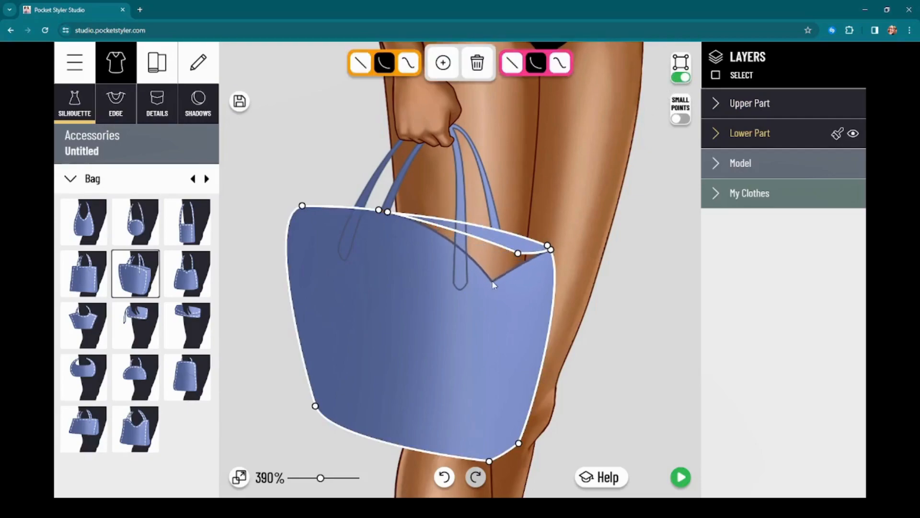
left_click_drag(519, 254, 488, 281)
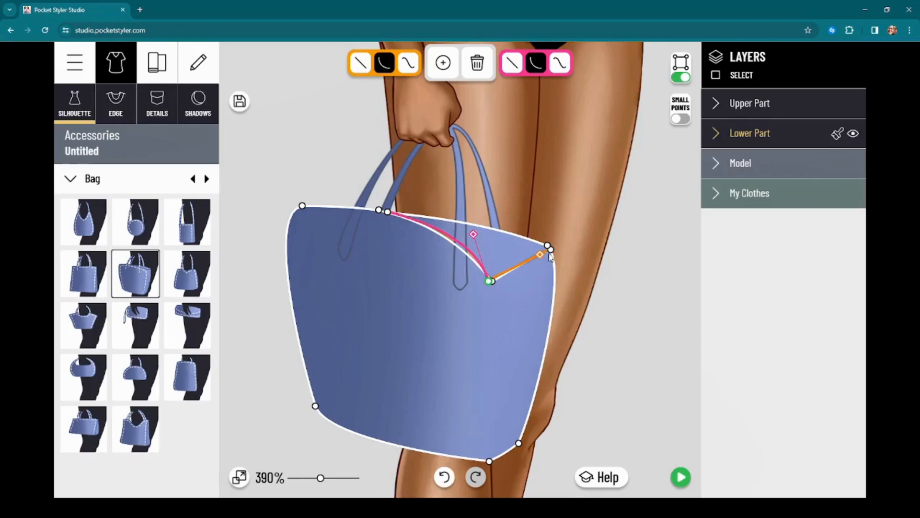
left_click_drag(551, 250, 557, 261)
left_click_drag(629, 332, 637, 282)
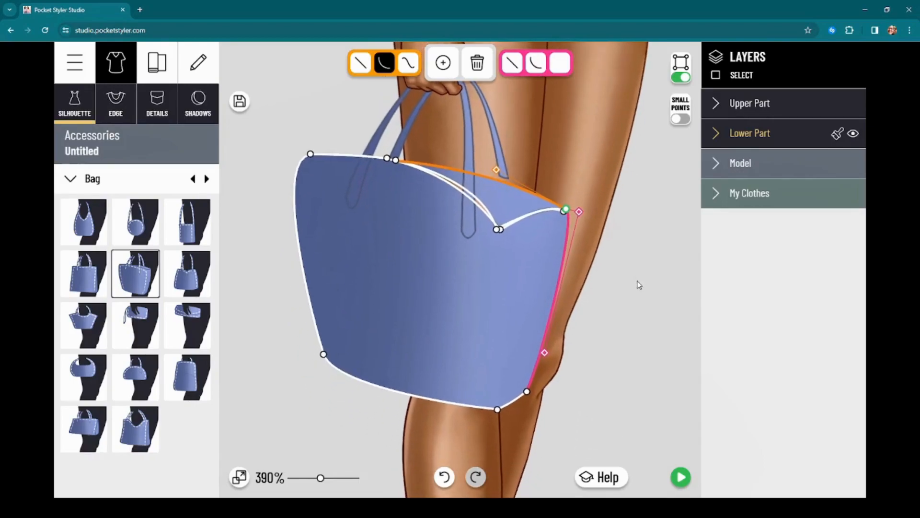
left_click(681, 77)
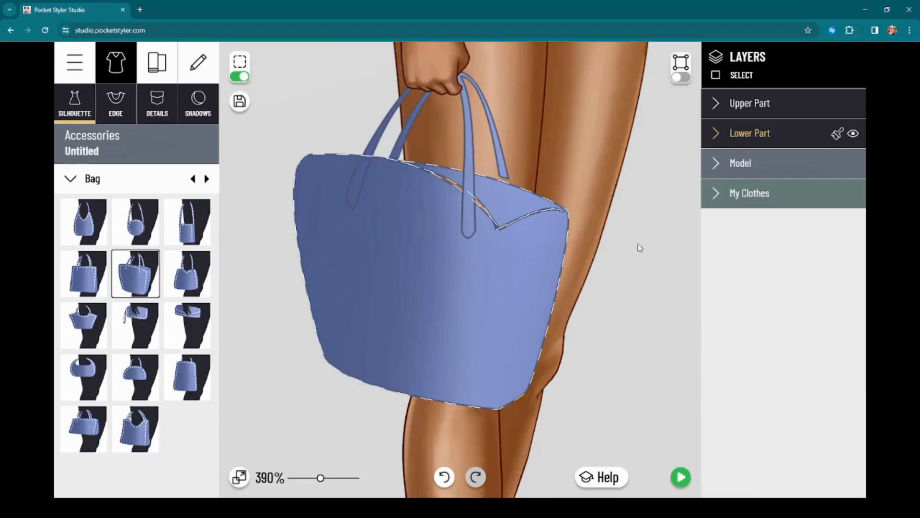
scroll(649, 249, "up", 4)
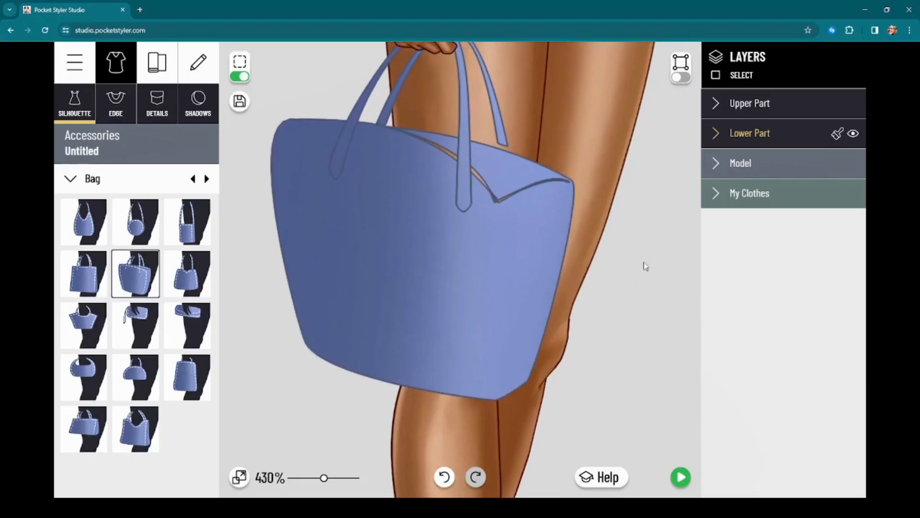
Step: On the Lower Part's Brush layer, set up a soft round brush with size 25, hardness 25, spacing 5, opacity 30 and flow 8
left_click(751, 132)
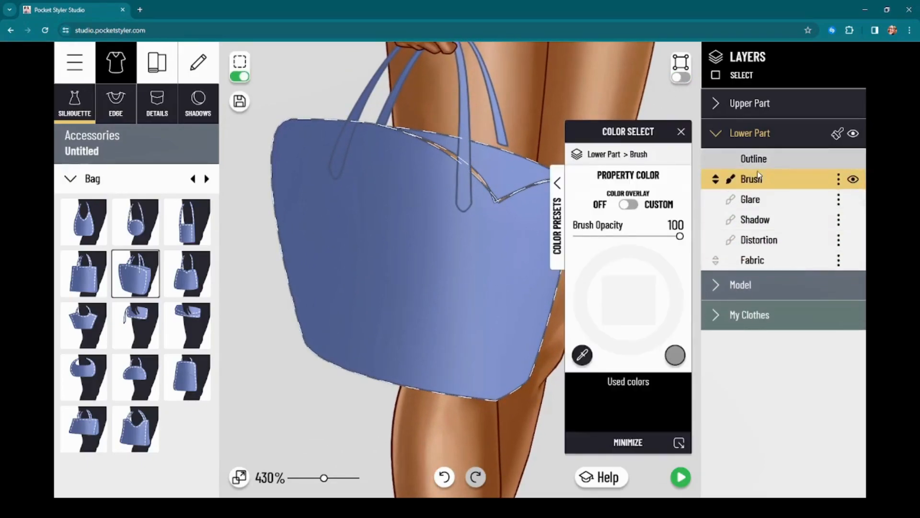
left_click(198, 61)
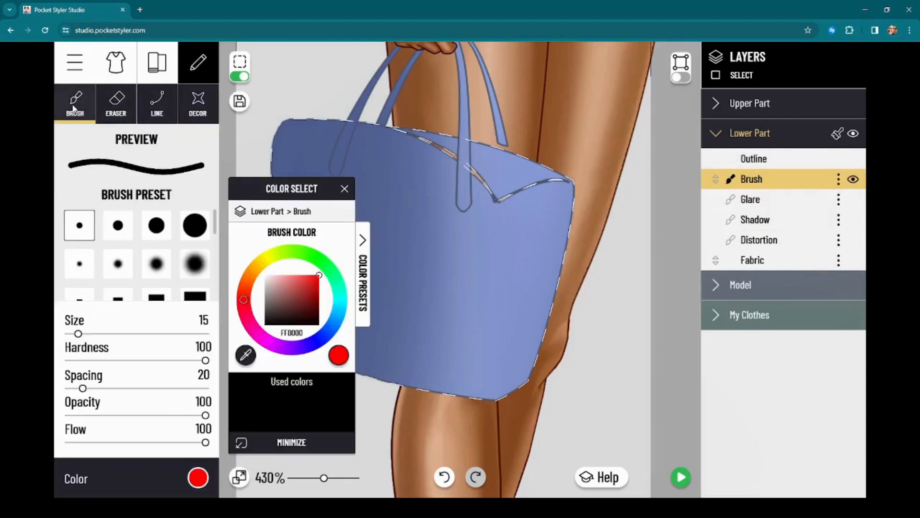
left_click(120, 265)
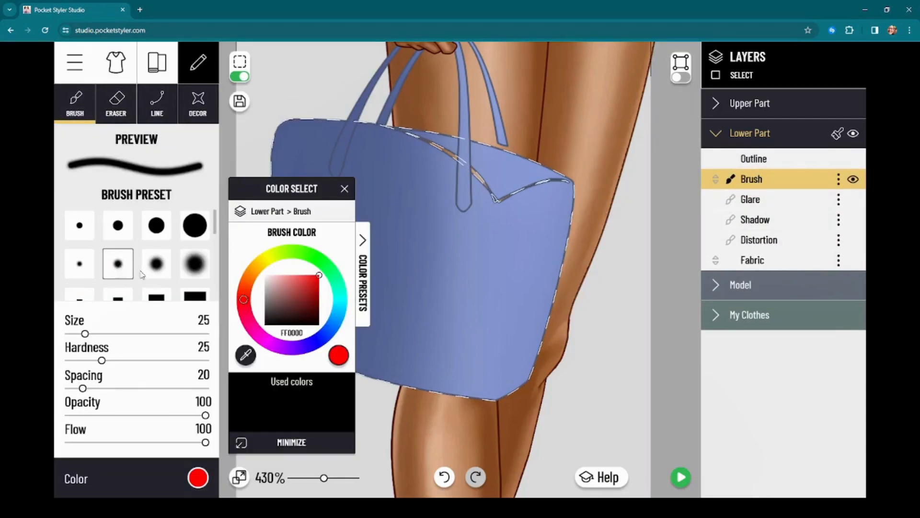
left_click(109, 415)
left_click(79, 441)
left_click_drag(79, 392, 61, 394)
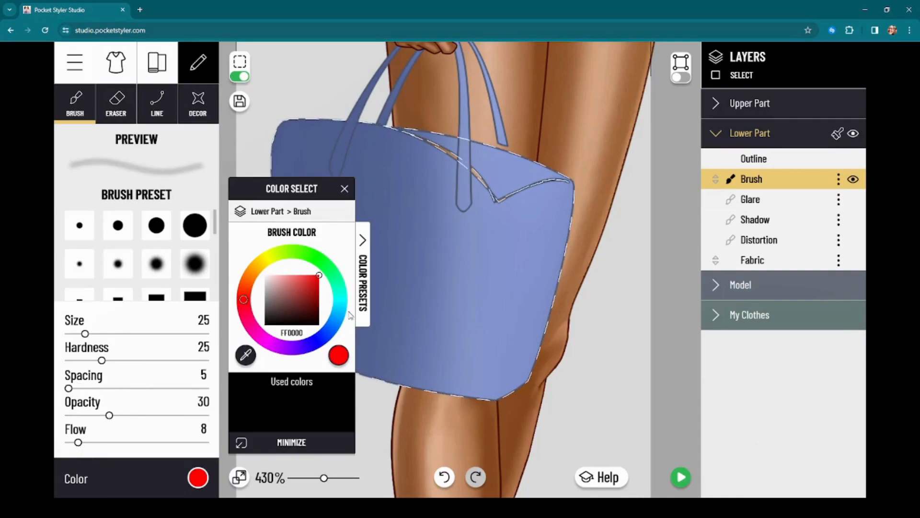
Step: Sample the darker blue 505E90 from the bag and shade the Lower Part's right side down to the bottom corner
left_click(245, 355)
left_click(459, 258)
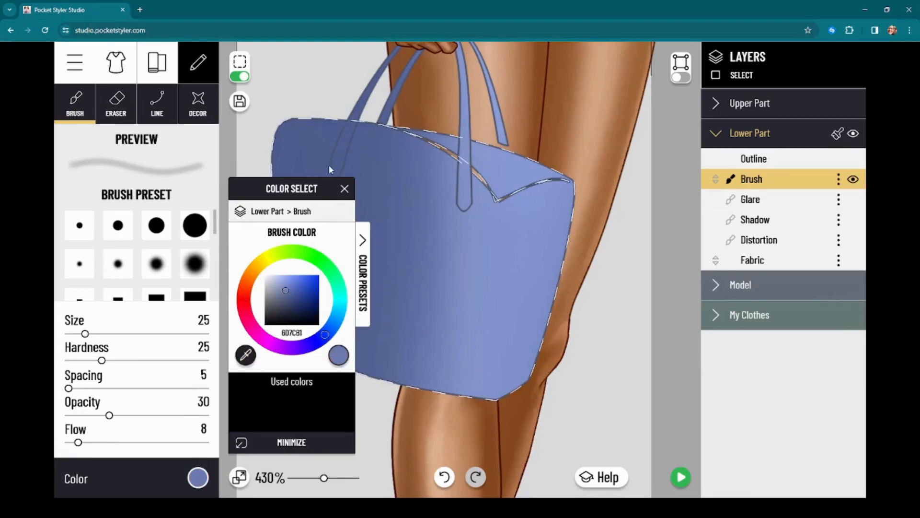
left_click(251, 353)
left_click(304, 156)
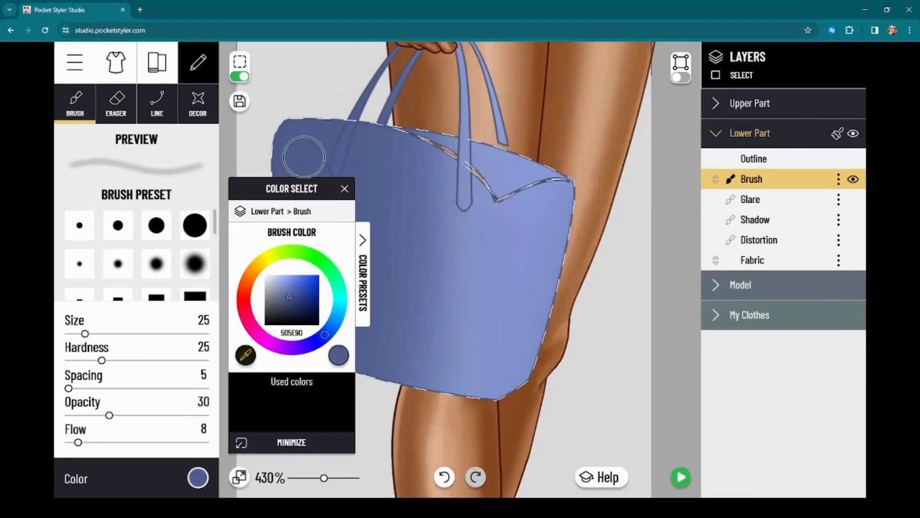
mouse_move(529, 305)
left_mouse_down()
mouse_move(511, 211)
mouse_move(489, 272)
mouse_move(510, 183)
mouse_move(503, 314)
mouse_move(482, 423)
left_mouse_up()
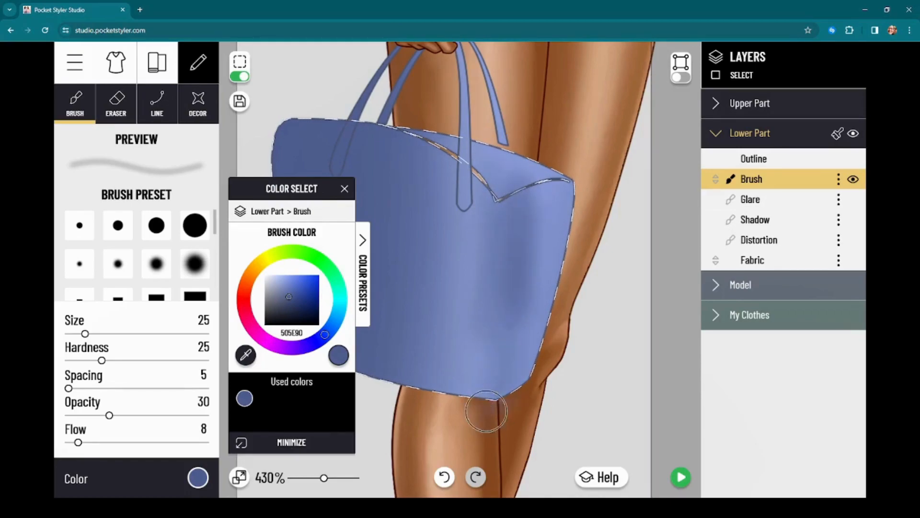
left_click_drag(542, 367, 547, 280)
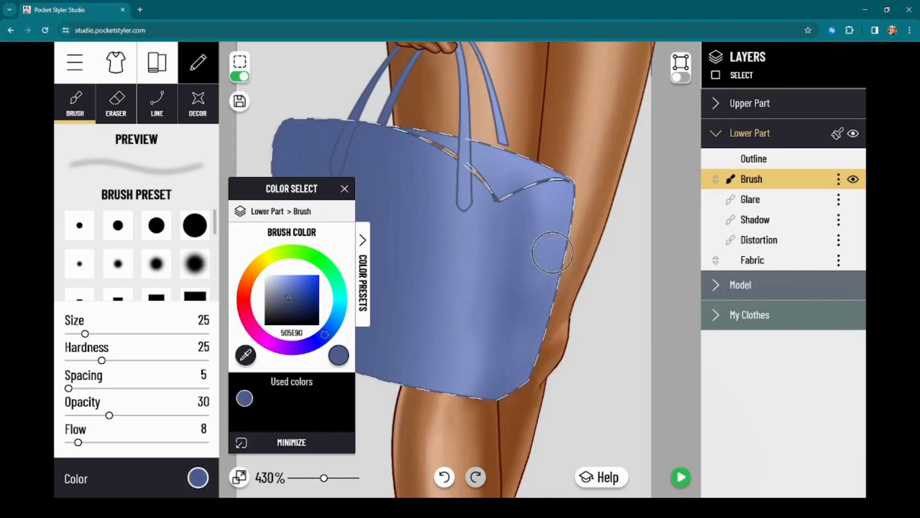
mouse_move(524, 329)
left_mouse_down()
mouse_move(504, 400)
mouse_move(539, 192)
mouse_move(516, 255)
left_mouse_up()
left_click_drag(498, 421, 493, 422)
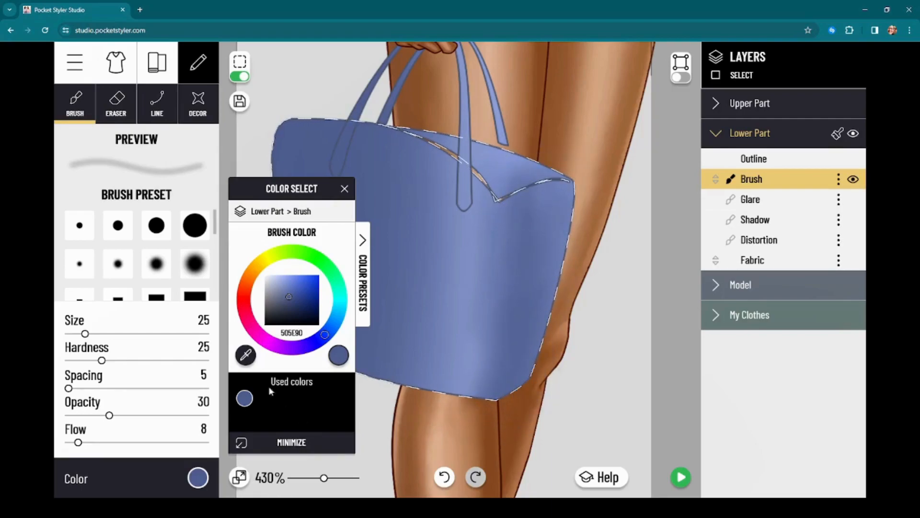
Step: Paint vertical highlights in light blue B1BCE4 down the tote's front, and move the colour window clear of the bag
left_click(277, 279)
mouse_move(487, 269)
left_mouse_down()
mouse_move(493, 243)
mouse_move(464, 382)
mouse_move(471, 379)
left_mouse_up()
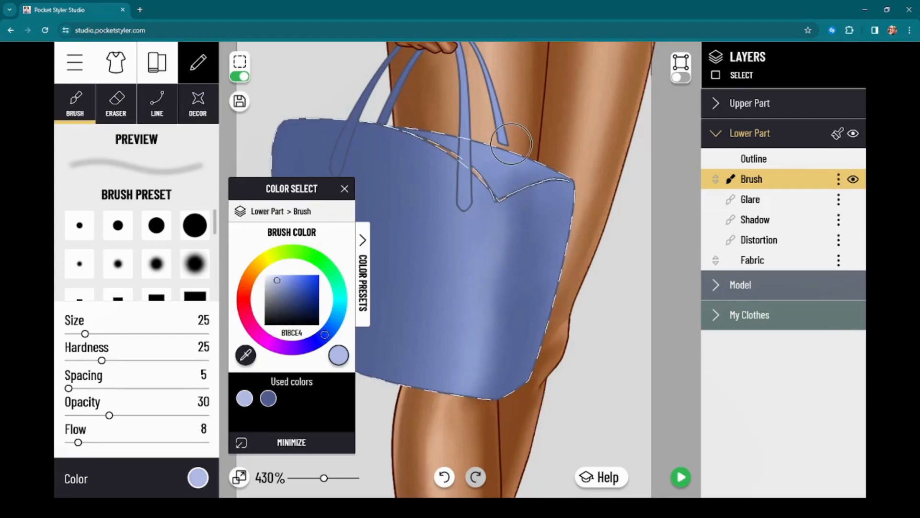
left_click_drag(492, 214, 449, 437)
mouse_move(475, 236)
left_mouse_down()
mouse_move(464, 383)
mouse_move(442, 364)
mouse_move(433, 306)
left_mouse_up()
mouse_move(429, 188)
left_mouse_down()
mouse_move(387, 292)
mouse_move(393, 325)
left_mouse_up()
left_click_drag(310, 197, 136, 194)
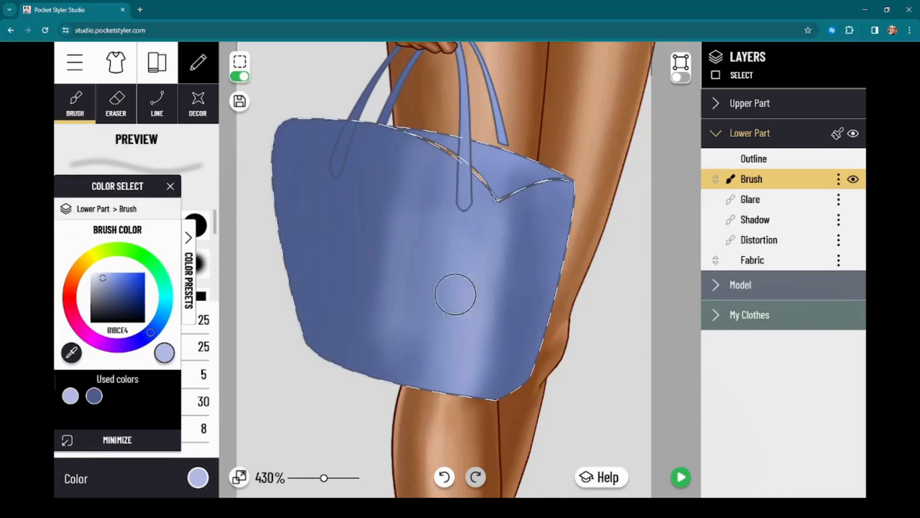
Step: Deepen the shading on the tote's right side and lower right corner with dark blues 2E4187 and 1A2A63
left_click_drag(112, 295, 126, 296)
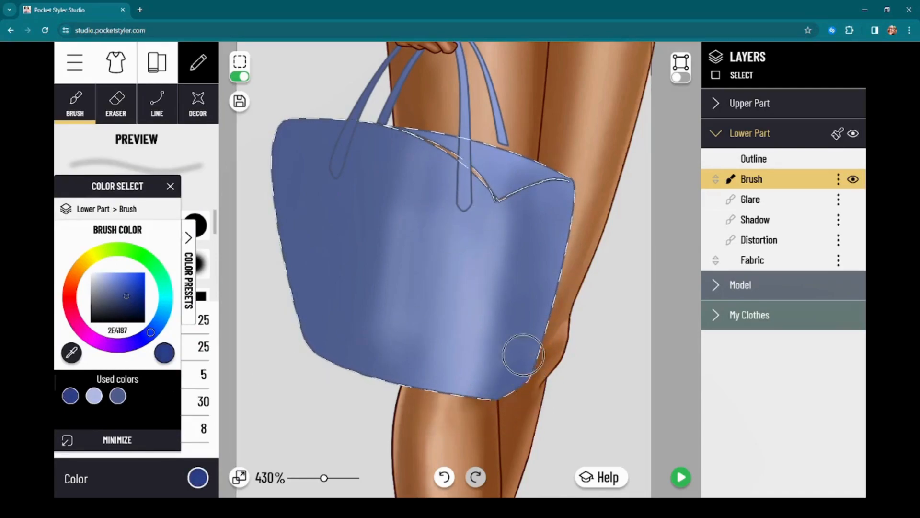
left_click(131, 303)
mouse_move(493, 352)
left_mouse_down()
mouse_move(520, 381)
mouse_move(507, 355)
mouse_move(509, 307)
mouse_move(465, 371)
mouse_move(508, 359)
mouse_move(512, 240)
mouse_move(507, 329)
mouse_move(540, 364)
left_mouse_up()
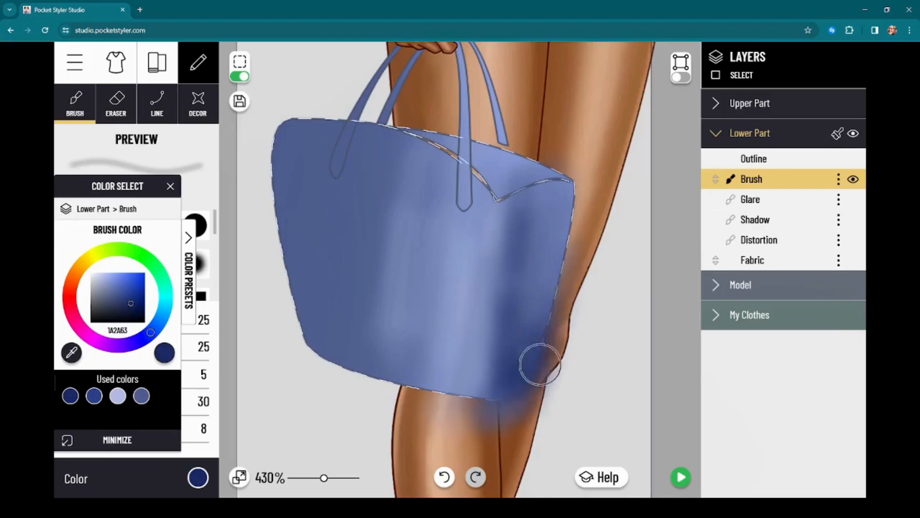
scroll(632, 386, "down", 2)
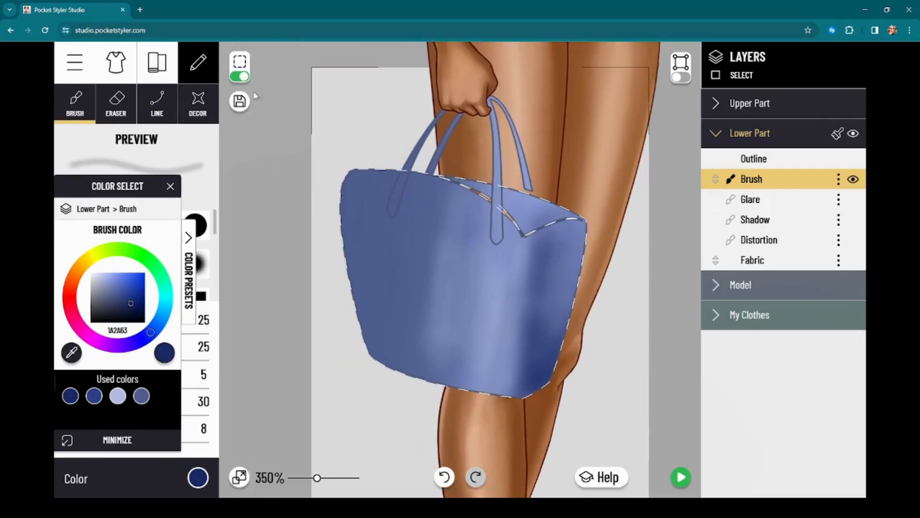
Step: Turn off the part selection highlight and move the colour window clear of the brush settings to view the shaded tote
left_click(241, 77)
scroll(413, 278, "down", 1)
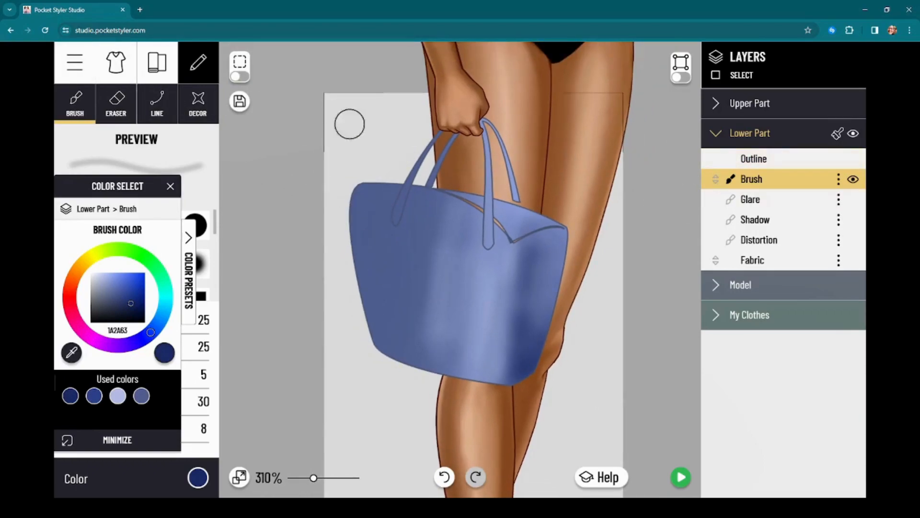
left_click_drag(134, 188, 769, 168)
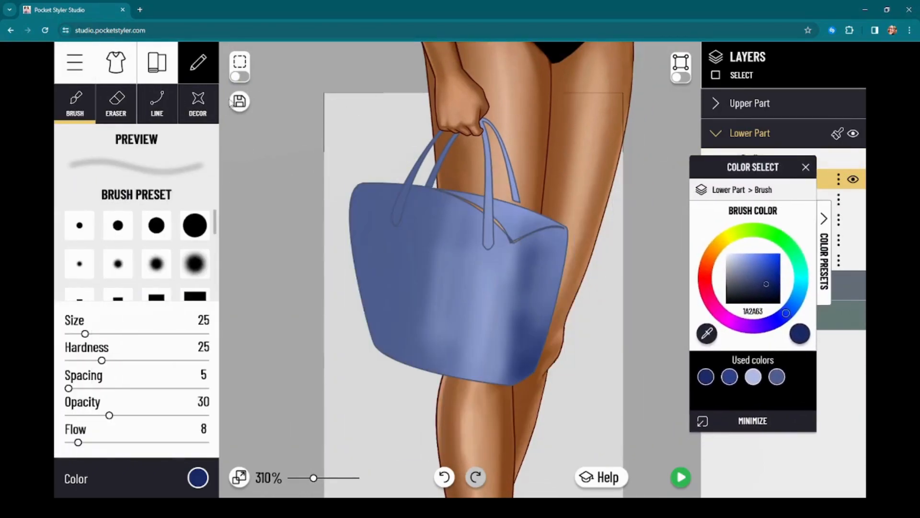
Step: Look at the eraser presets and settings for the Lower Part's Brush layer, and return to the garment silhouettes
left_click(119, 78)
left_click(800, 179)
left_click(196, 67)
left_click(116, 103)
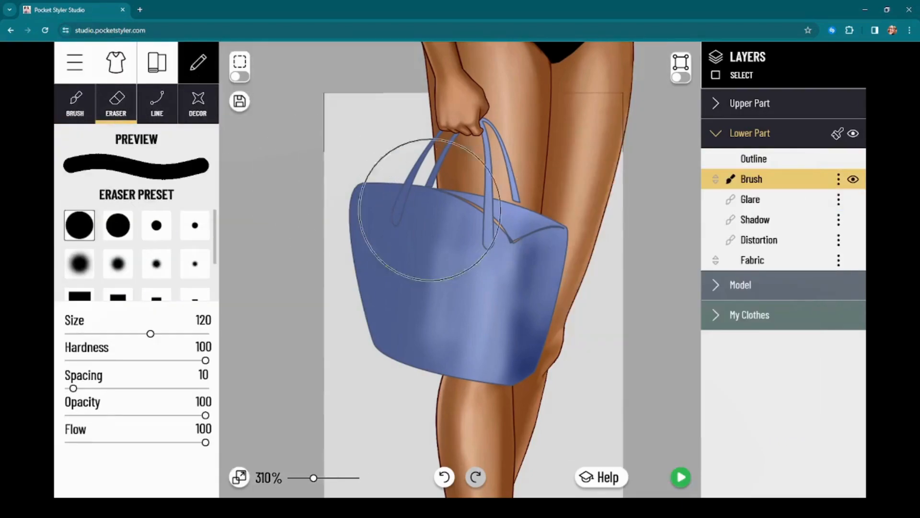
left_click(74, 118)
left_click(118, 72)
Step: Try the round bag, the notched-top handbag and the flap clutch silhouettes in place of the tote
left_click(144, 226)
scroll(518, 295, "up", 2)
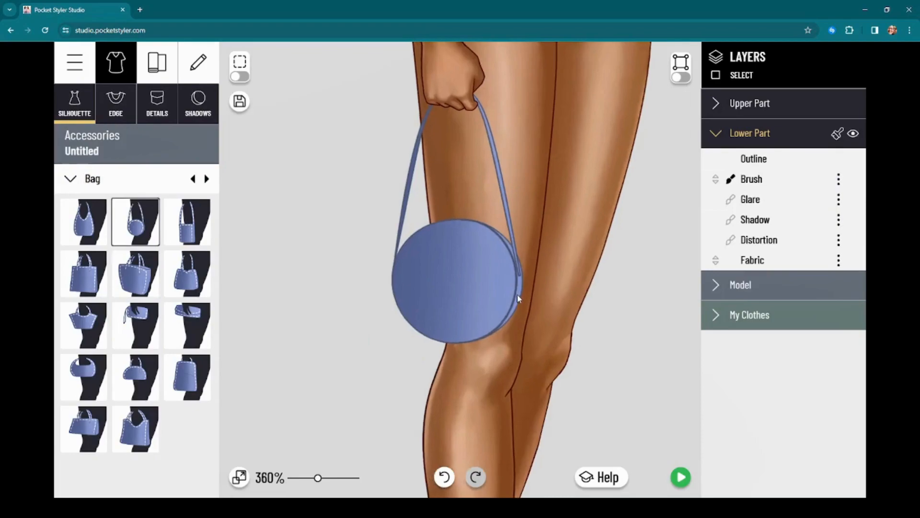
left_click(190, 277)
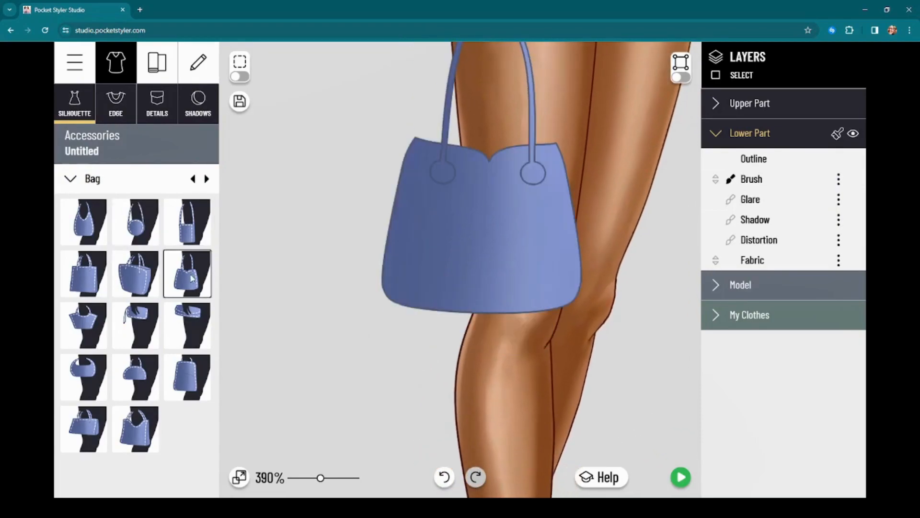
left_click(186, 320)
left_click_drag(483, 289, 453, 433)
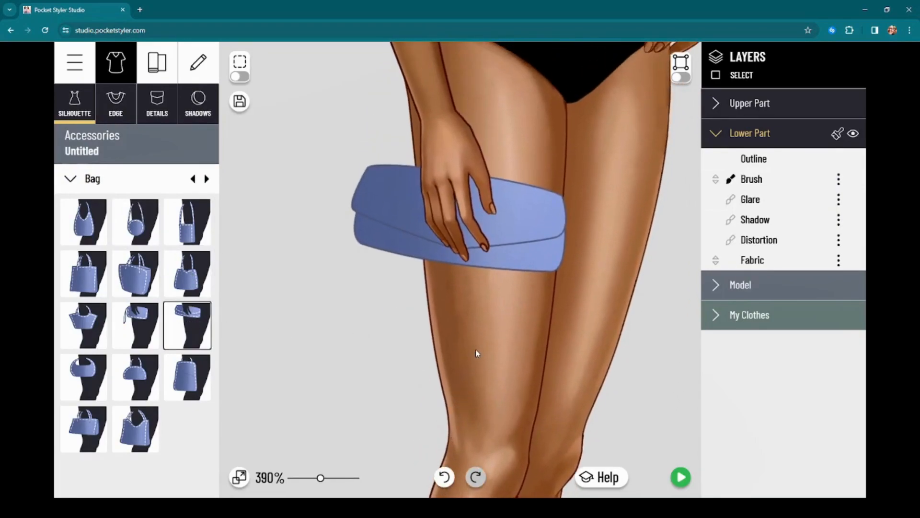
scroll(470, 315, "up", 1)
left_click_drag(470, 314, 473, 395)
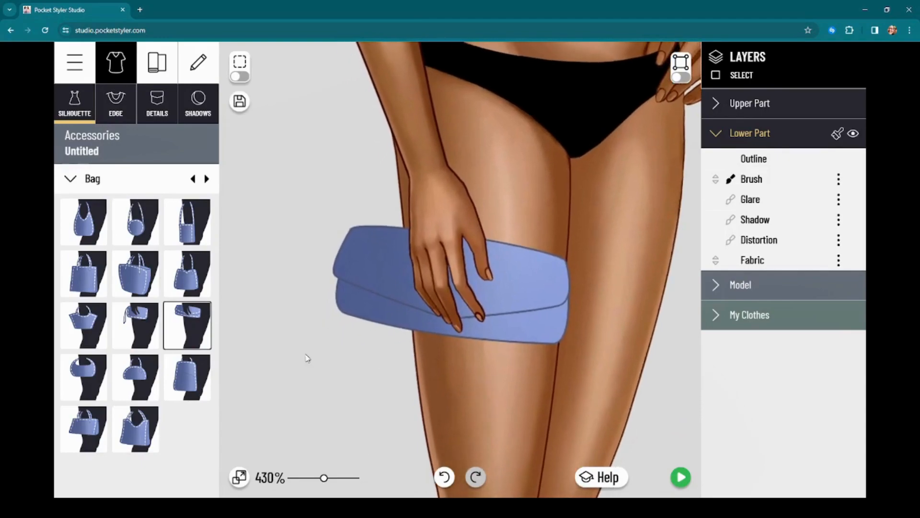
Step: Try the wristlet clutch, half-moon and other remaining bag silhouettes, ending with the wide tote
left_click(136, 325)
left_click(140, 380)
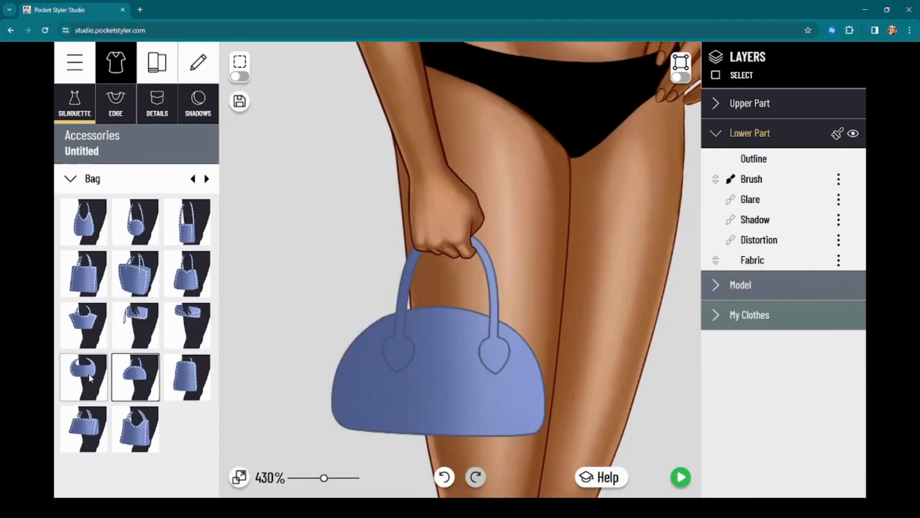
left_click(90, 378)
left_click_drag(413, 349, 443, 339)
left_click(175, 396)
left_click(139, 387)
left_click(136, 426)
left_click(134, 368)
left_click(136, 326)
left_click(134, 271)
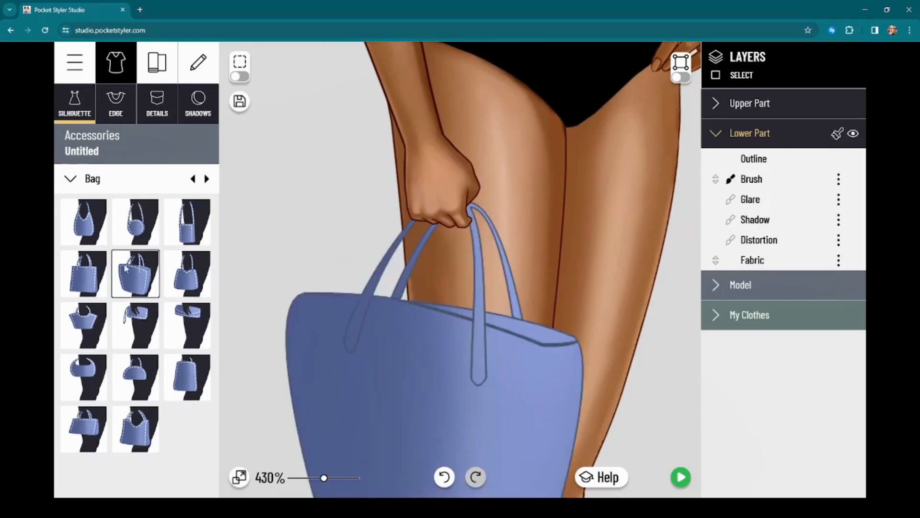
Step: Try the bag silhouettes in the first two rows of the library, ending with the round bag
left_click(136, 221)
left_click(187, 221)
left_click(87, 234)
left_click(88, 281)
left_click(135, 275)
left_click(186, 272)
left_click(189, 220)
left_click(136, 221)
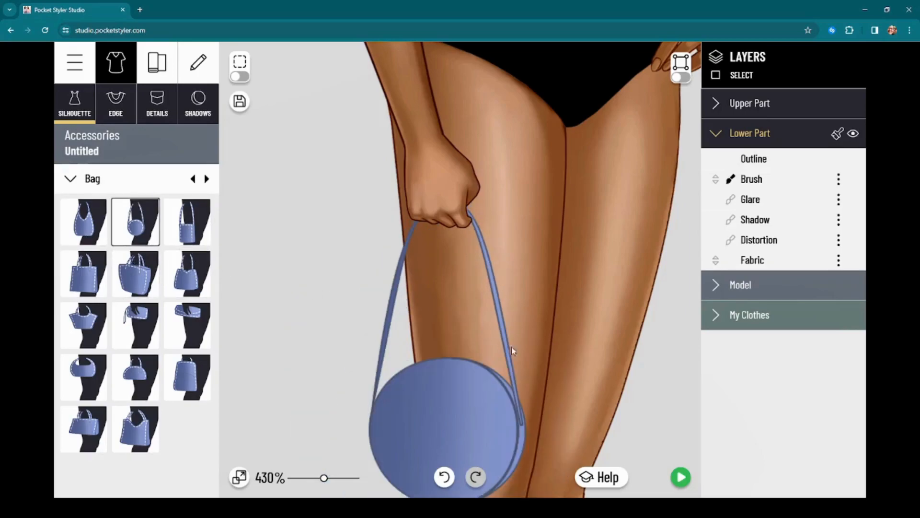
Step: Inspect the round bag up close and try the long-strap bucket, notched-top, wide tote and wristlet clutch silhouettes
scroll(556, 378, "up", 4)
left_click_drag(573, 390, 542, 166)
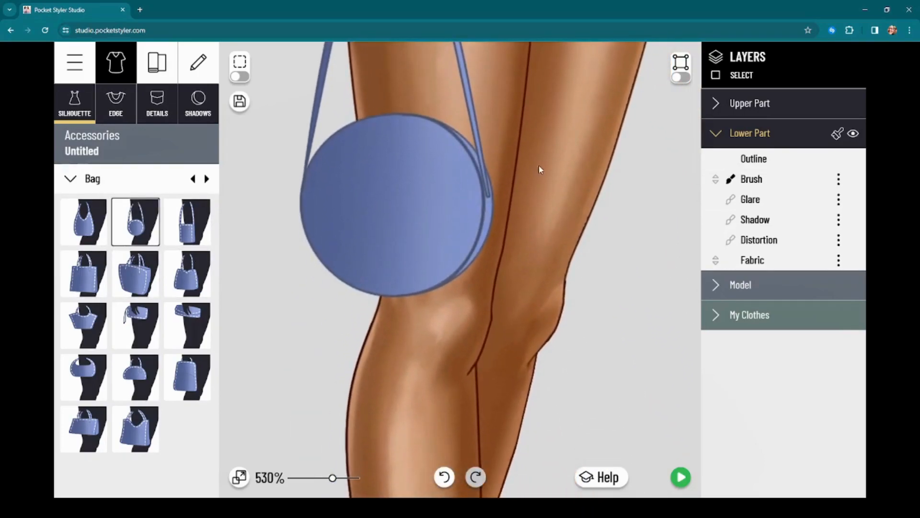
scroll(482, 272, "up", 2)
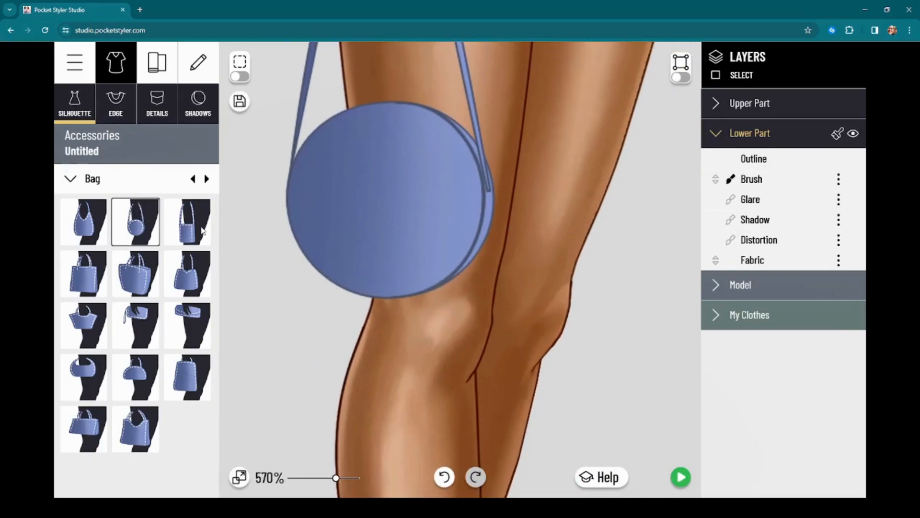
left_click(187, 234)
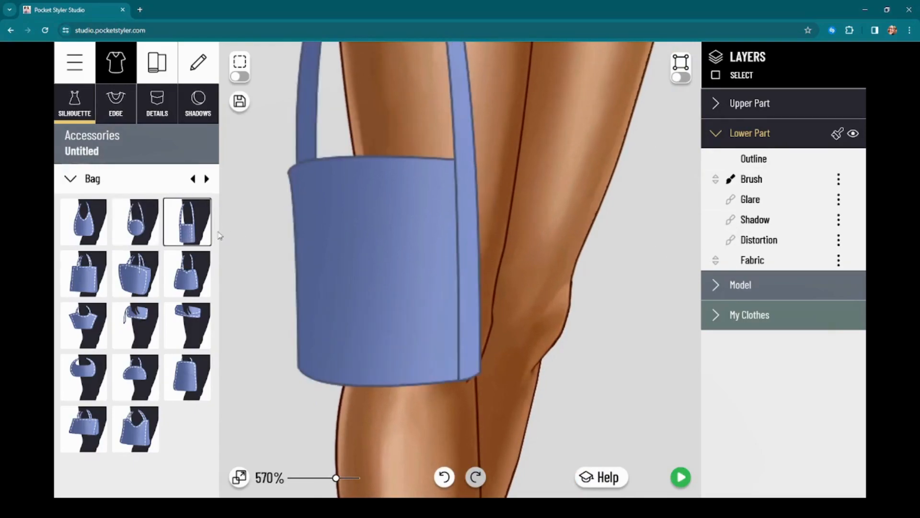
left_click(192, 275)
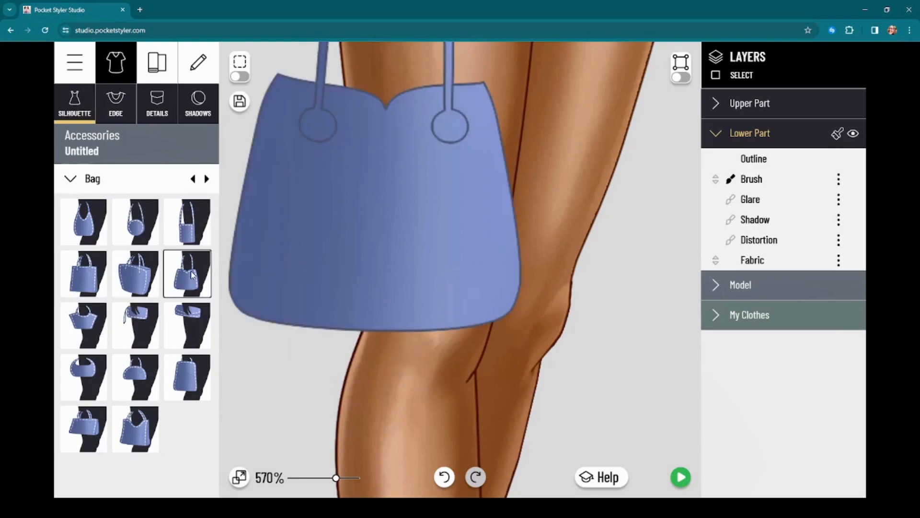
left_click(138, 287)
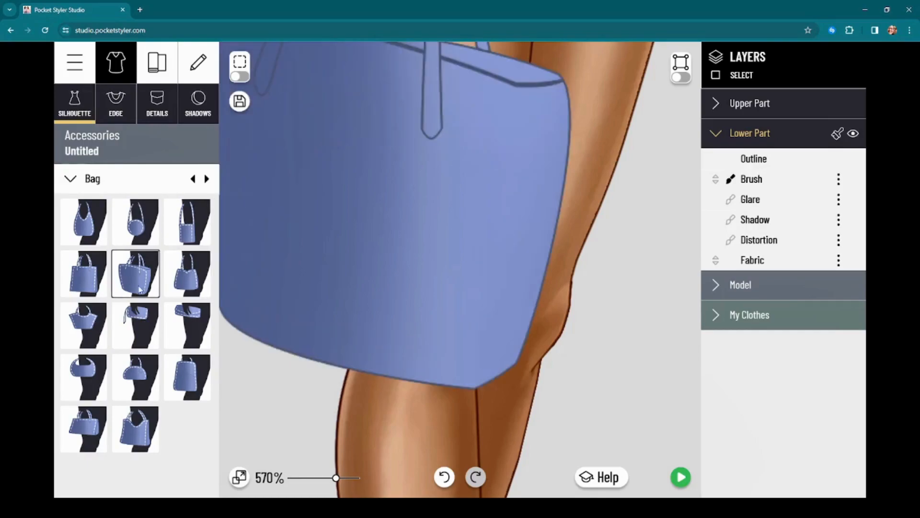
left_click(136, 325)
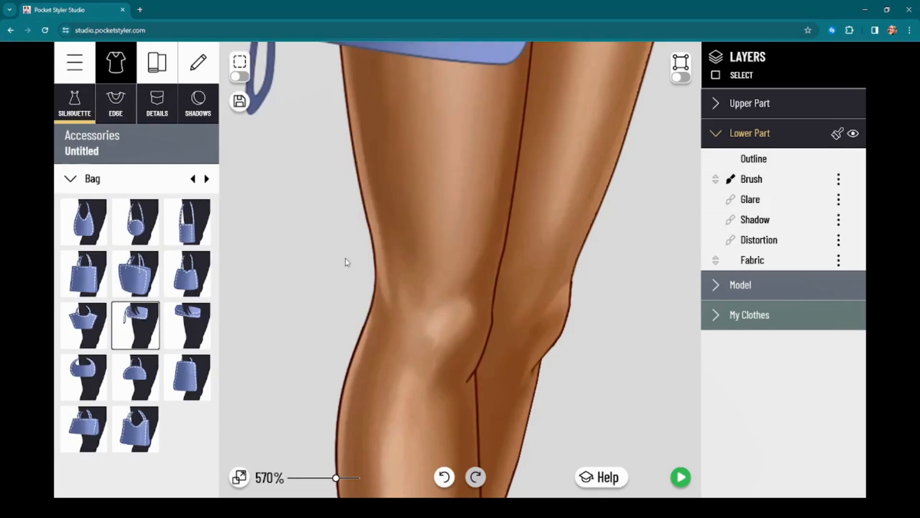
Step: Apply the strapless flap clutch silhouette held in the model's hand
scroll(381, 238, "down", 1)
scroll(380, 235, "down", 1)
left_click_drag(366, 157, 415, 342)
scroll(415, 342, "down", 1)
left_click_drag(429, 304, 420, 331)
left_click(187, 322)
scroll(403, 304, "up", 1)
Step: Enable point editing on the clutch's Upper Part and pull the flap's lower right point inward
left_click(356, 227)
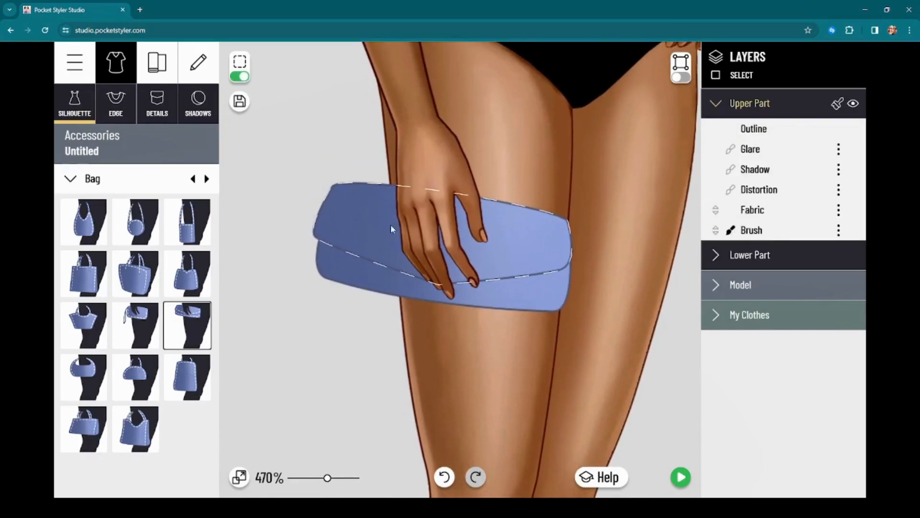
left_click(686, 78)
left_click_drag(560, 271, 486, 261)
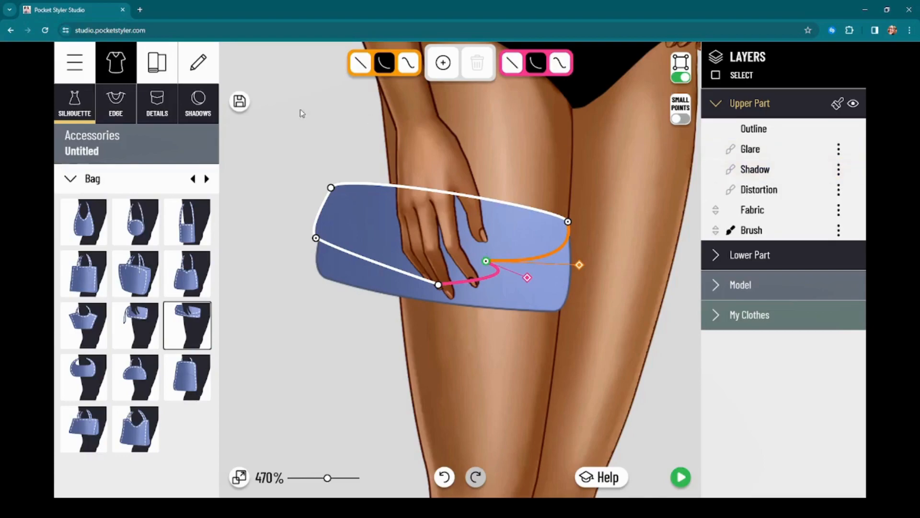
Step: Set the Upper Part's outline opacity and glare opacity to 0
left_click(776, 129)
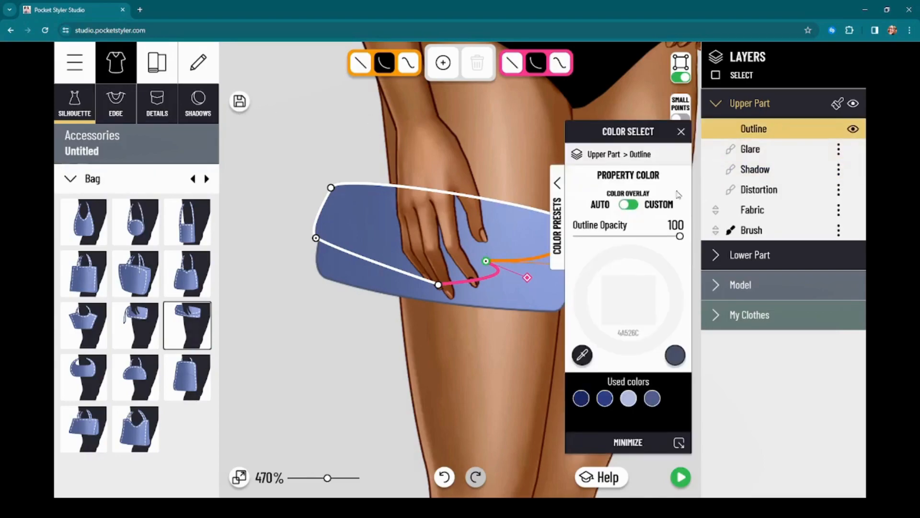
left_click_drag(680, 237, 520, 243)
left_click(769, 150)
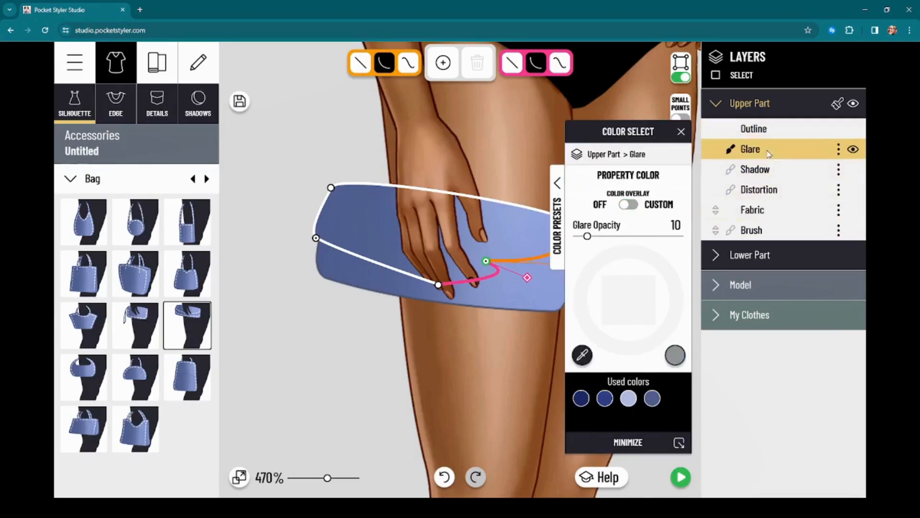
left_click_drag(585, 241, 528, 239)
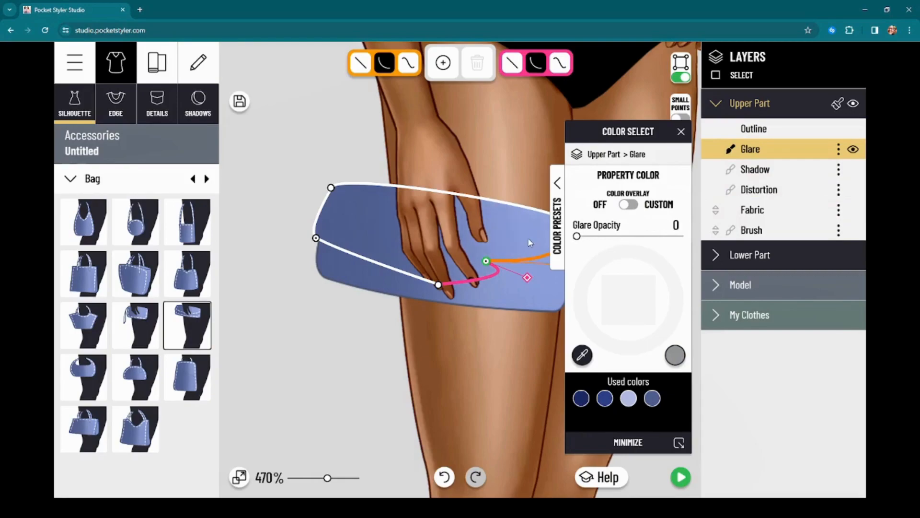
Step: Set the Upper Part's Shadow and Distortion opacity to 0
left_click(767, 187)
left_click(765, 170)
left_click_drag(655, 235, 573, 237)
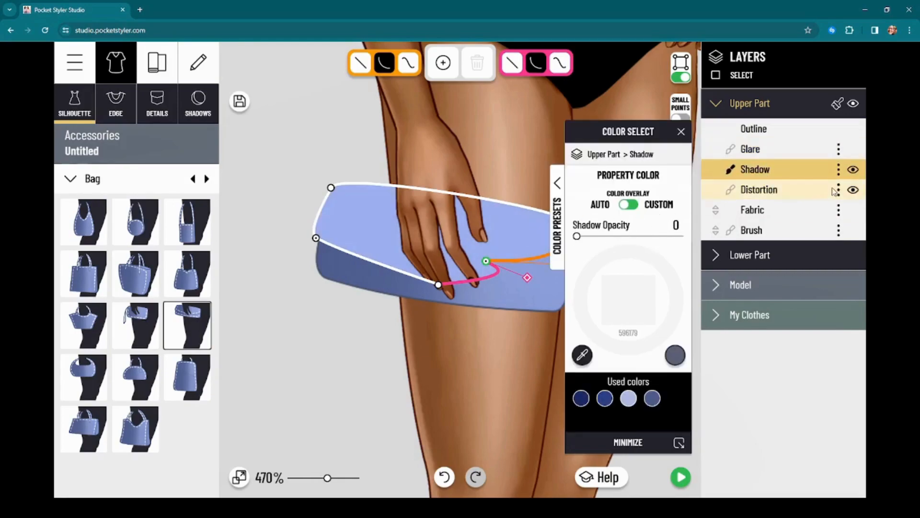
left_click(820, 191)
left_click_drag(681, 237, 575, 237)
Step: Set the Upper Part's fabric texture and colour opacity to 0, and its outline opacity to 100
left_click(747, 210)
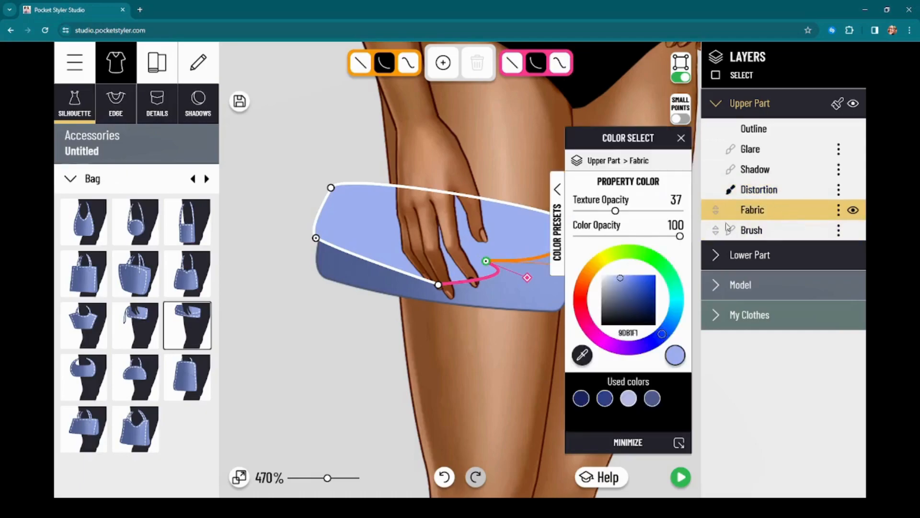
left_click_drag(681, 238, 575, 237)
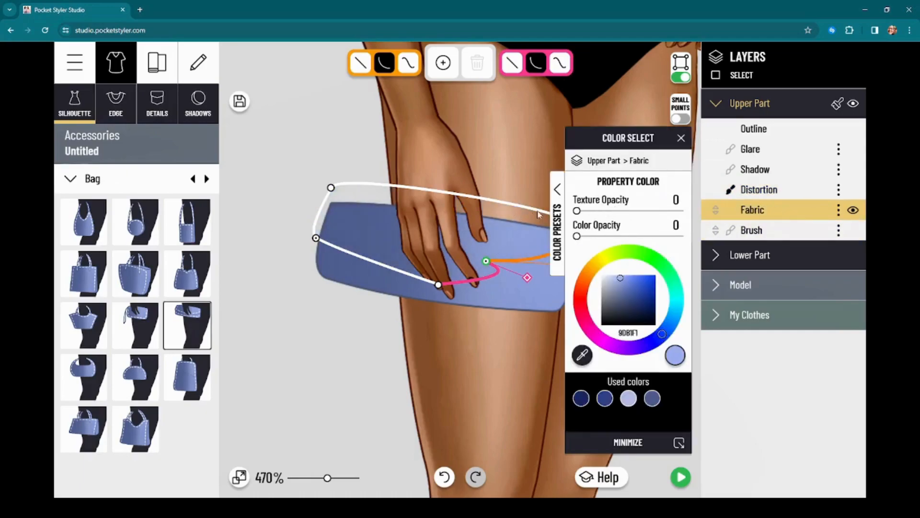
left_click(784, 230)
left_click_drag(622, 142, 741, 171)
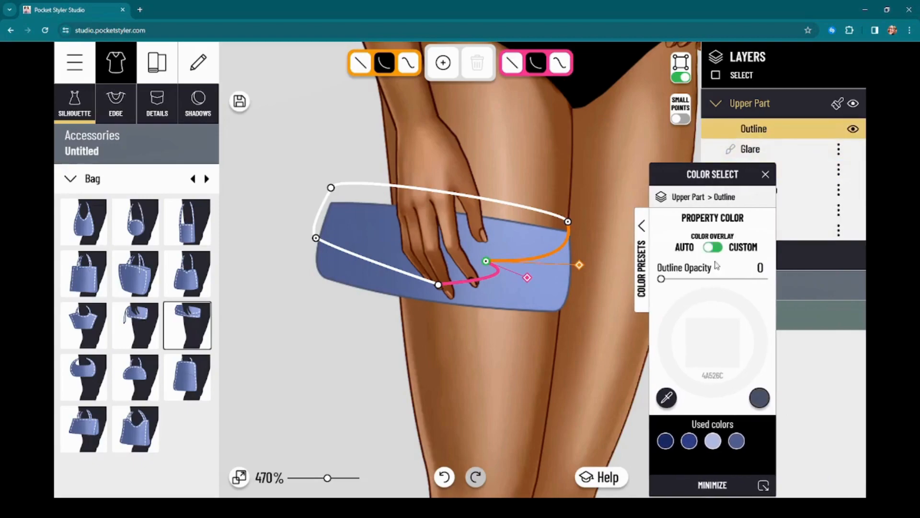
left_click_drag(661, 278, 766, 279)
Step: Raise the flap's lower right, middle and left points and their curve handle to the clutch body's upper edge
left_click_drag(488, 262, 567, 231)
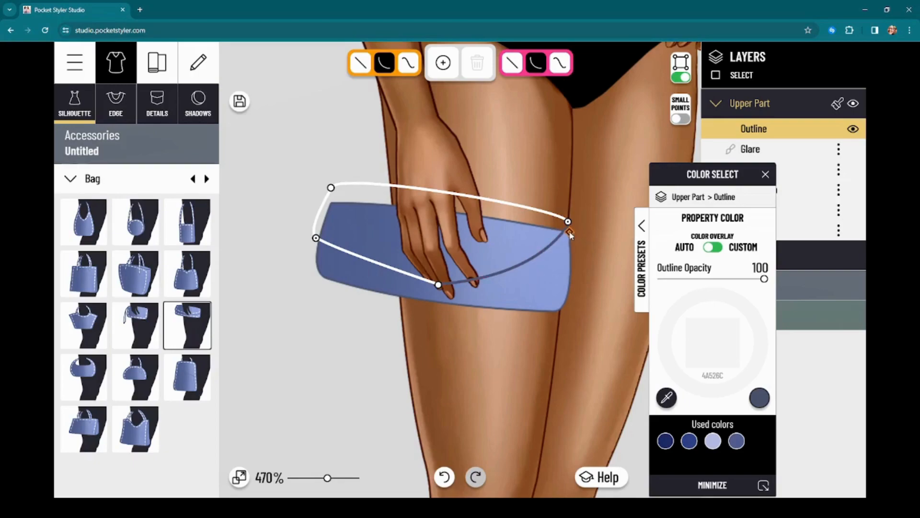
left_click_drag(439, 285, 455, 209)
left_click_drag(528, 278, 529, 227)
left_click_drag(316, 238, 364, 238)
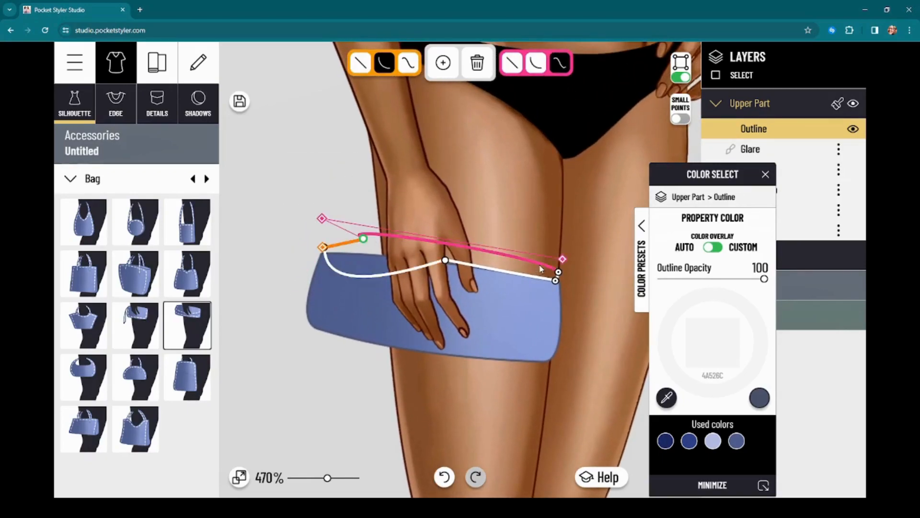
Step: Pull the flap's upper right and left end points inward and adjust their curve handles to flatten the band's edges
left_click_drag(559, 271, 478, 249)
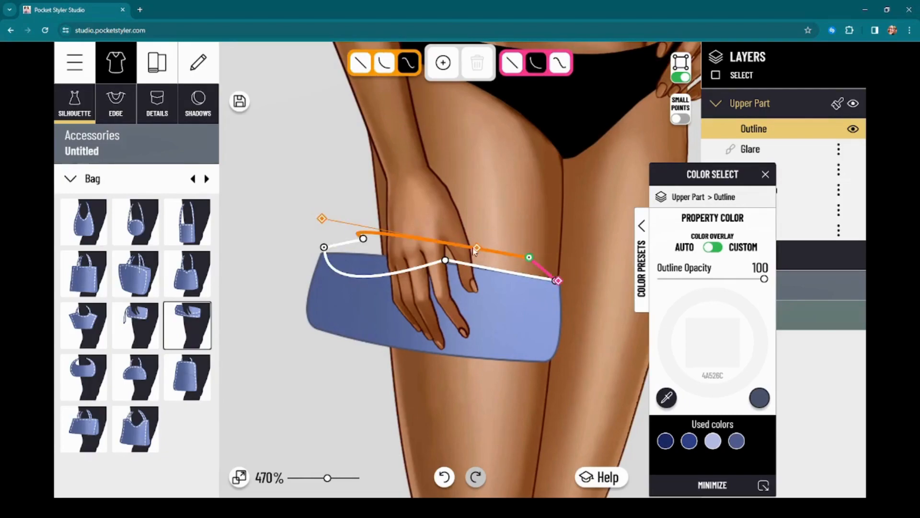
left_click_drag(322, 218, 361, 241)
left_click(322, 247)
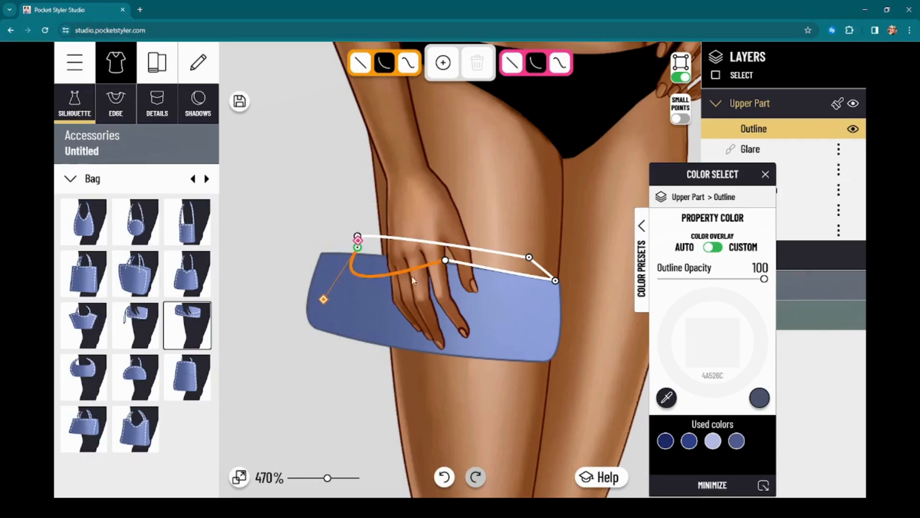
left_click_drag(323, 299, 380, 248)
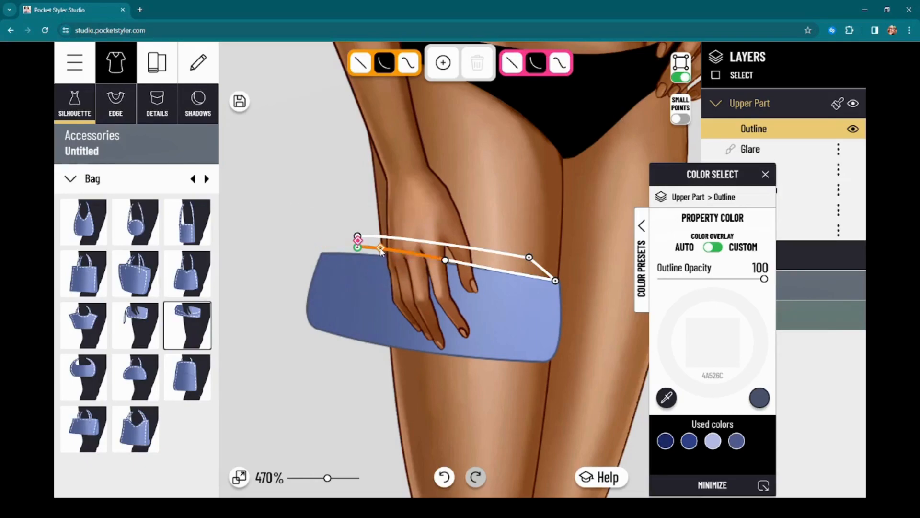
Step: Align the band's lower middle and right points under its upper edge and straighten the curve into a narrow strip
left_click(444, 259)
left_click(443, 258)
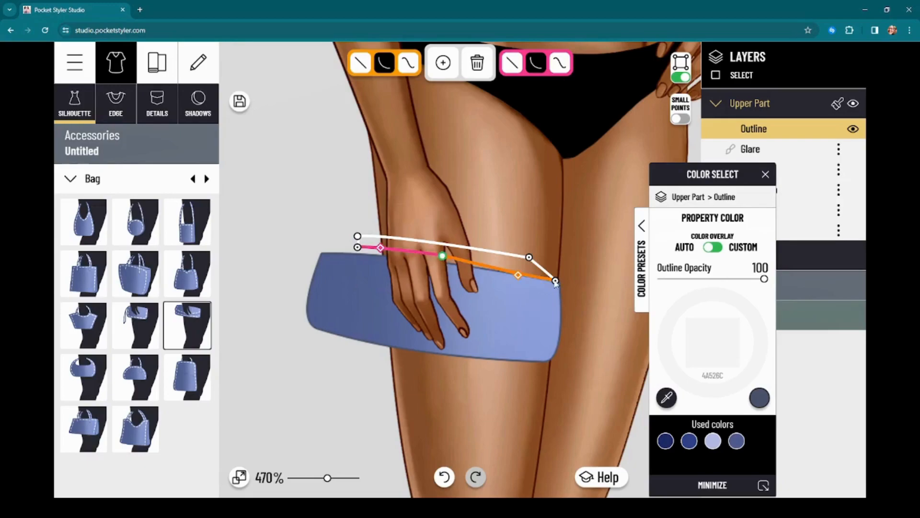
left_click(556, 282)
left_click(524, 266)
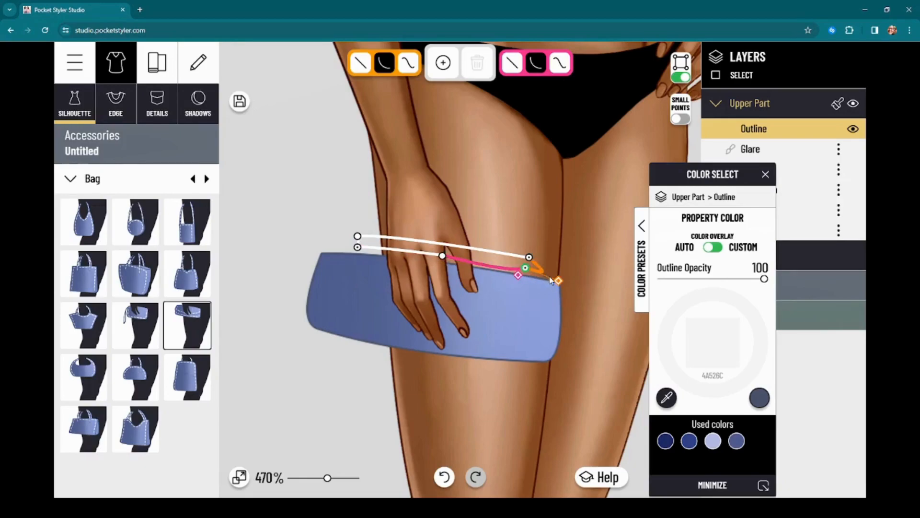
left_click_drag(556, 280, 508, 264)
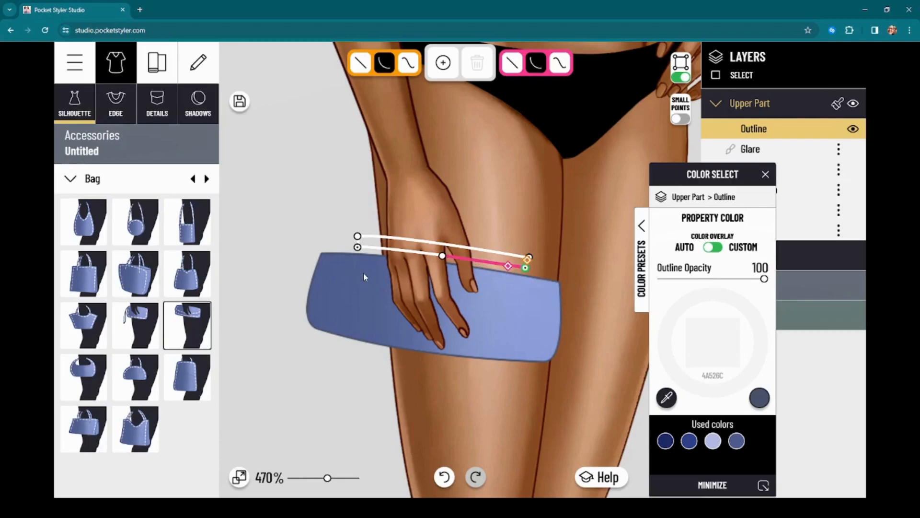
Step: Select the Lower Part and move its two upper corners inward to meet the ends of the narrow band
left_click(360, 295)
left_click(358, 248)
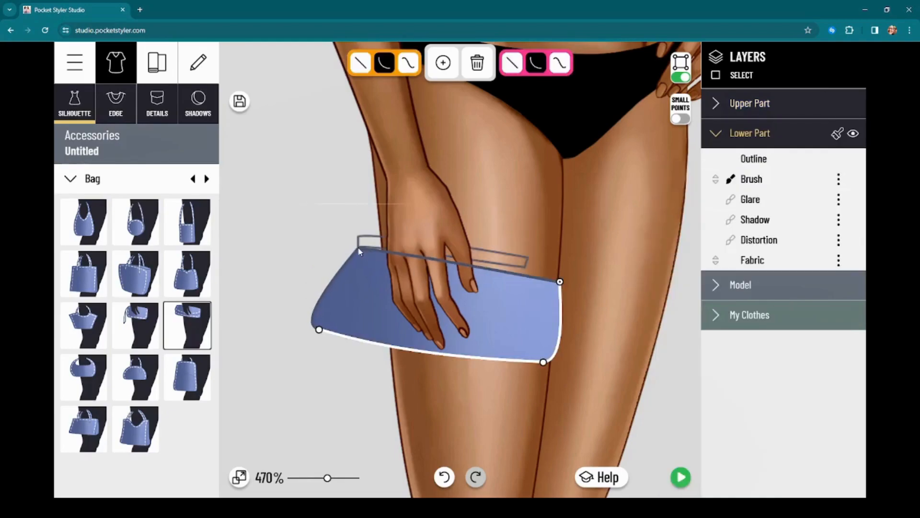
left_click(559, 281)
left_click_drag(559, 282, 525, 266)
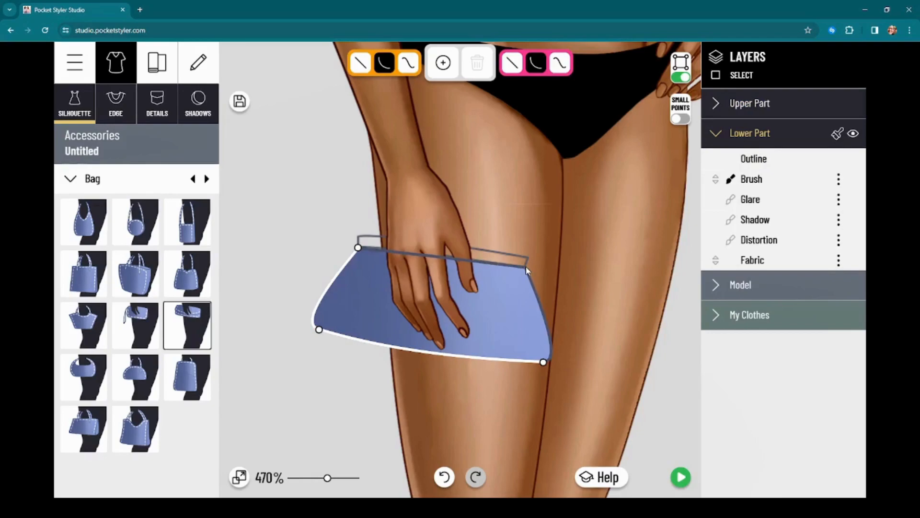
Step: Move the Lower Part's two bottom corners inward and bow its right side outward into a rounded curve
left_click(542, 362)
left_click_drag(543, 362, 521, 355)
left_click(319, 330)
left_click_drag(319, 330, 350, 360)
left_click_drag(522, 355, 547, 334)
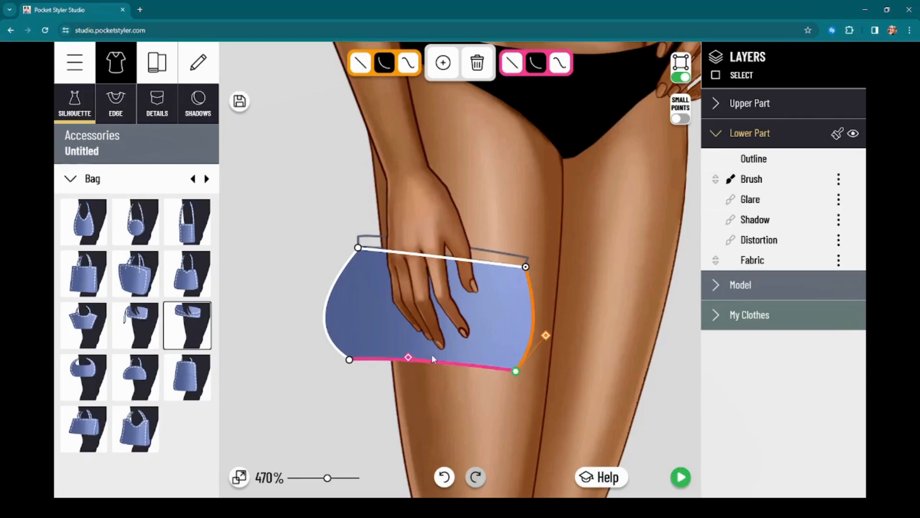
Step: Curve the Lower Part's bottom edge downward, deepen the right side's bulge and fine-tune the right corner points
left_click_drag(410, 363, 409, 385)
mouse_move(515, 374)
left_mouse_down()
mouse_move(505, 375)
mouse_move(523, 372)
left_mouse_up()
left_click_drag(547, 336, 563, 327)
left_click_drag(524, 372, 515, 377)
left_click_drag(408, 383, 441, 386)
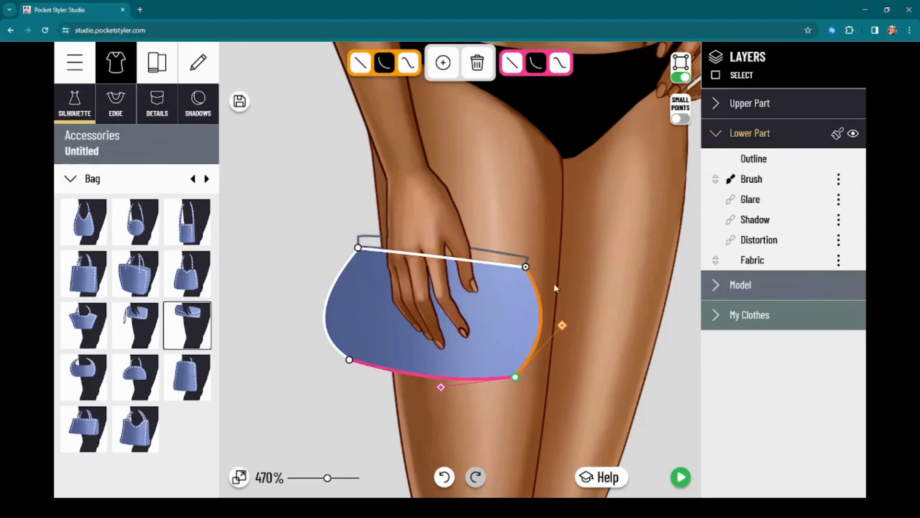
left_click(525, 269)
left_click(525, 267)
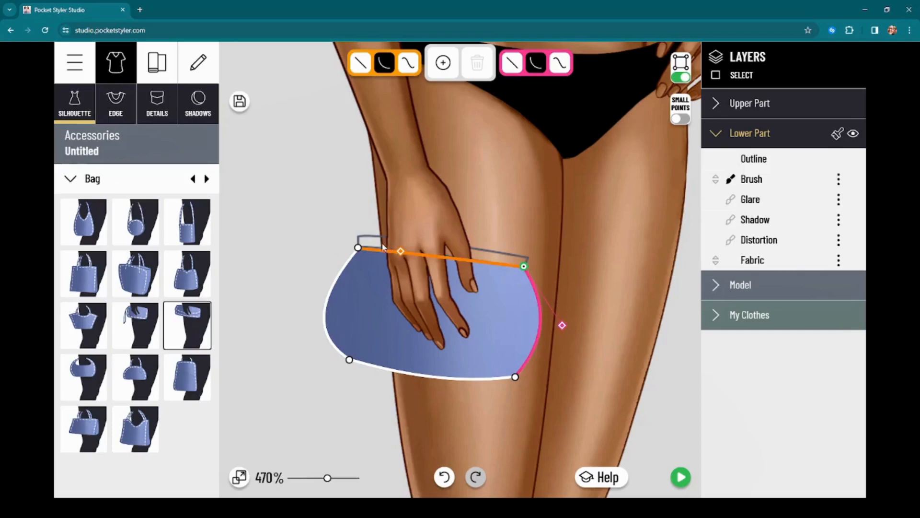
Step: Select the Upper Part and shift its two upper corner points slightly right to slant the band's ends
left_click(362, 241)
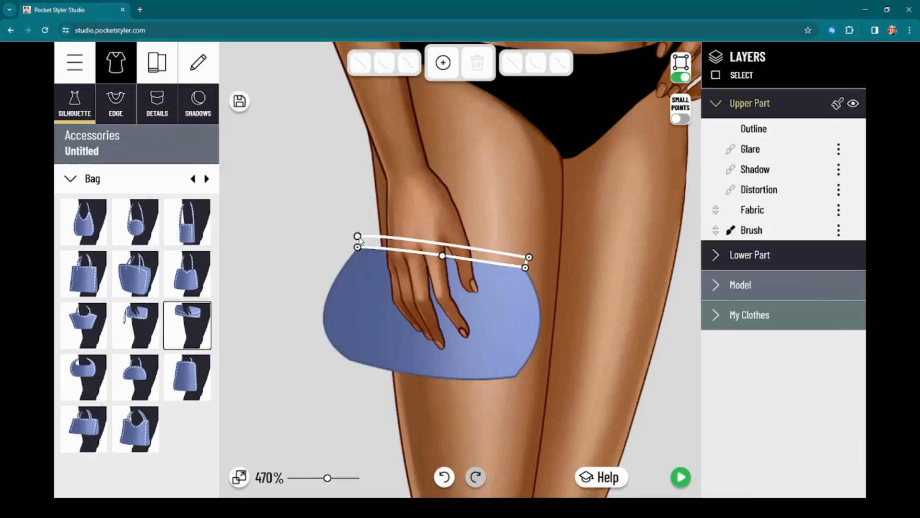
left_click(366, 239)
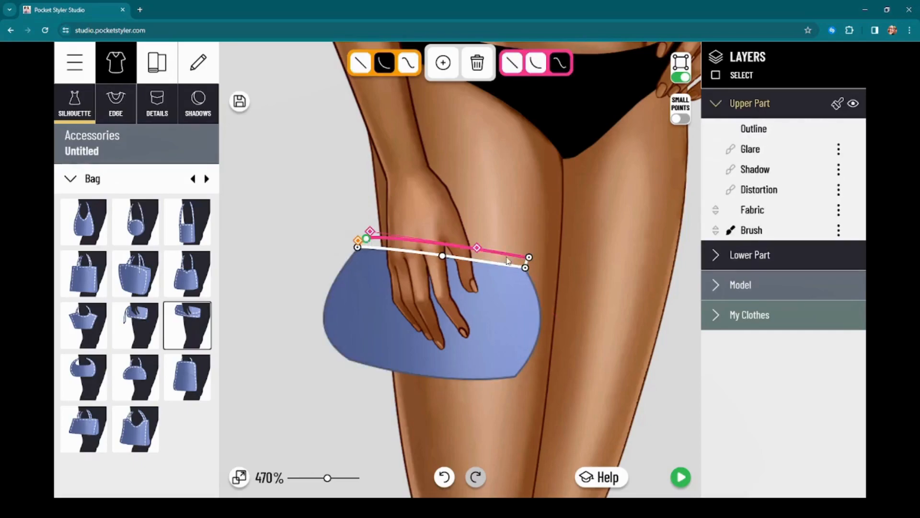
left_click(530, 262)
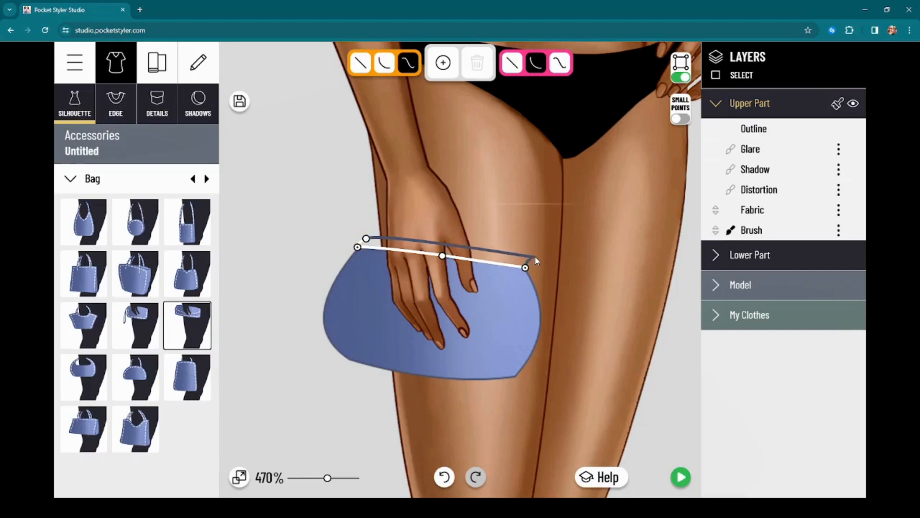
left_click(535, 260)
Step: Add new points at the Upper Part's right end and pull one down beside the bag to begin a curved side panel
scroll(589, 272, "up", 5)
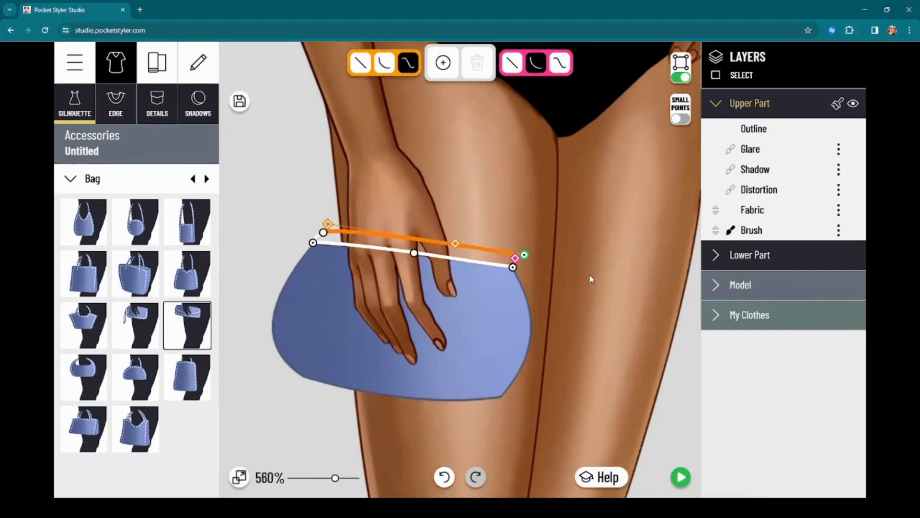
left_click(443, 63)
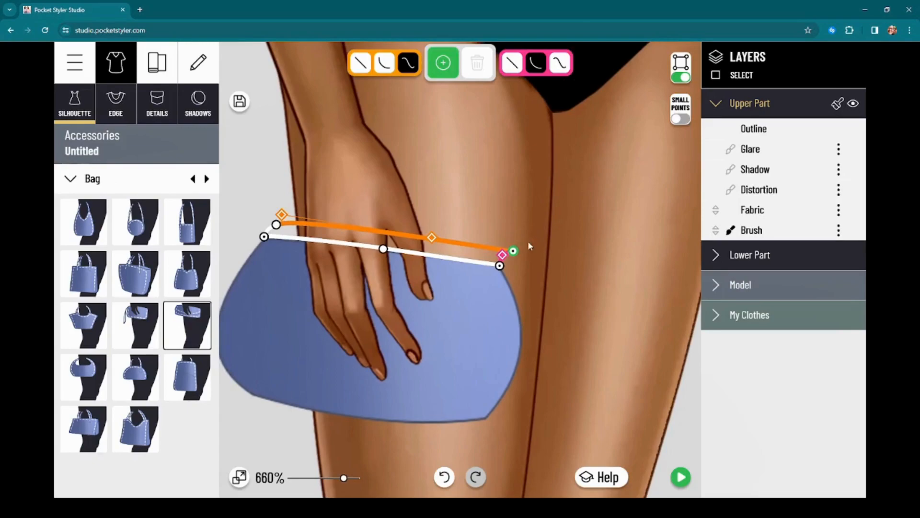
left_click(506, 251)
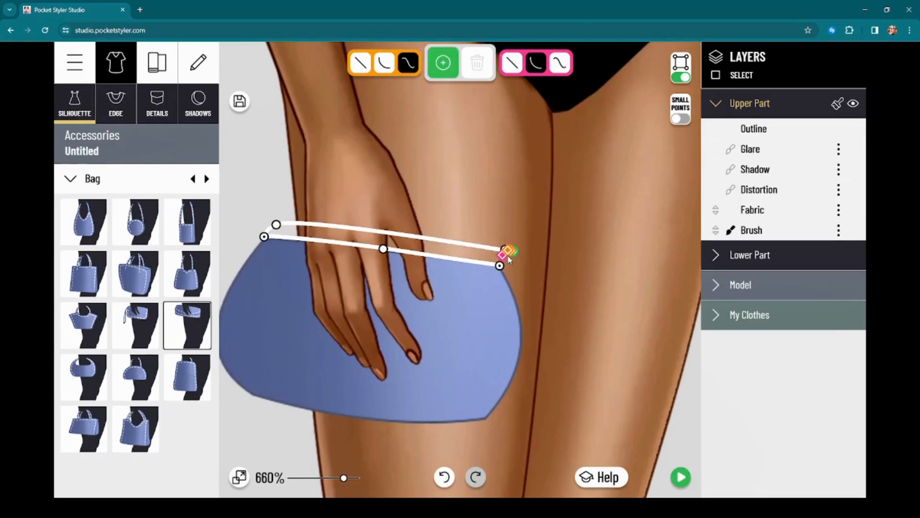
left_click_drag(512, 255, 539, 267)
left_click(510, 253)
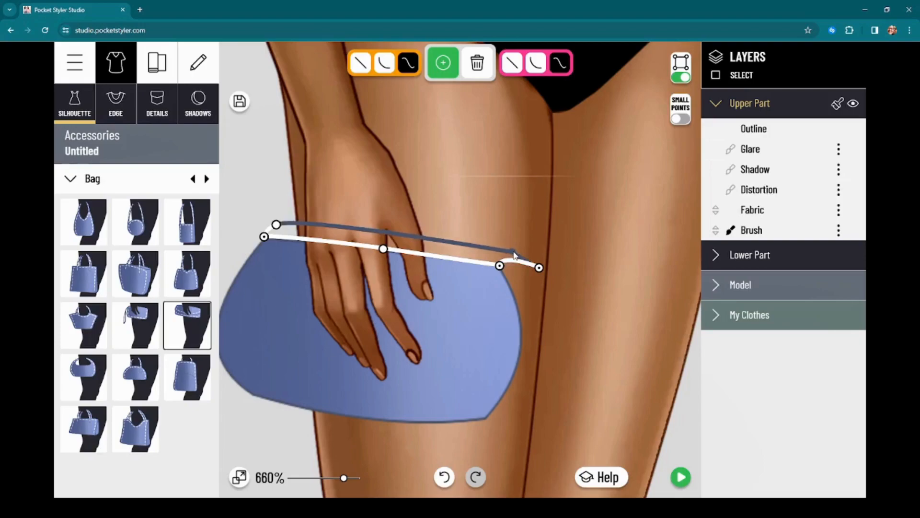
left_click_drag(509, 260, 550, 376)
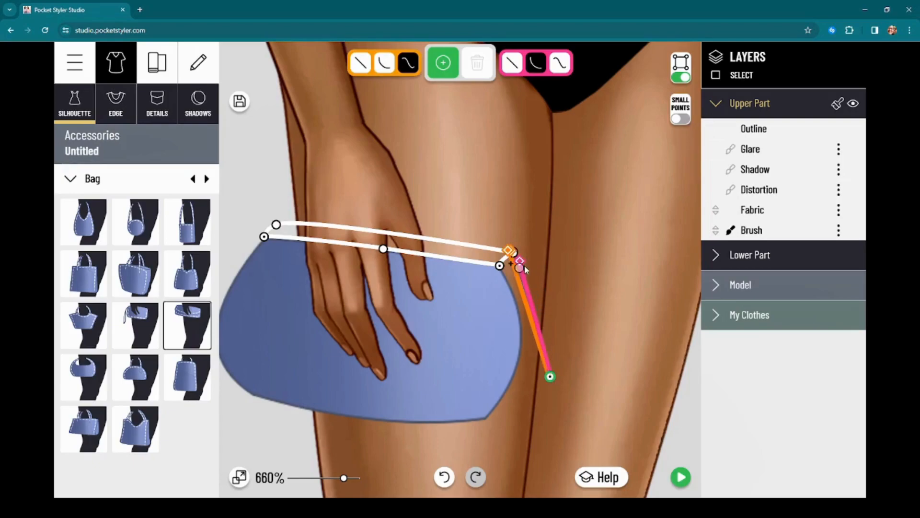
left_click_drag(524, 262, 553, 308)
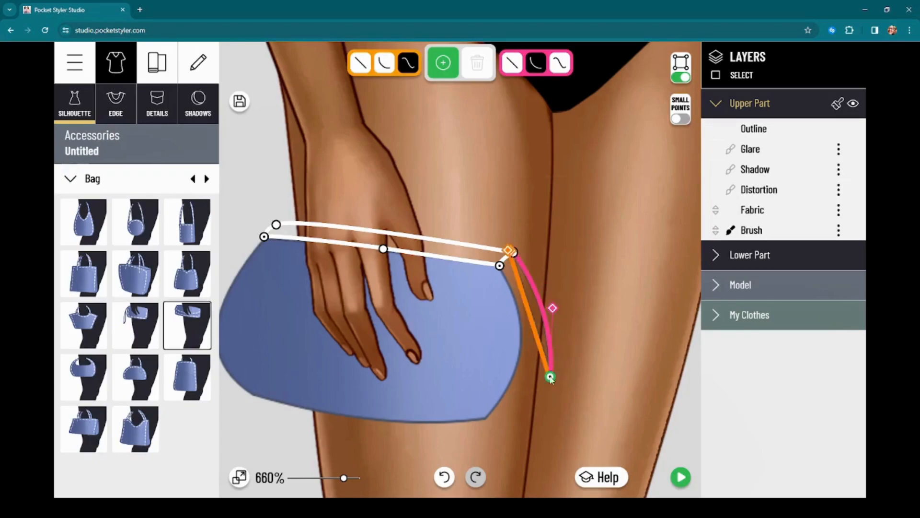
Step: Bring the side panel's lower tip to the body's bottom right corner, bend its edges, and add a point on the outer edge
left_click_drag(550, 383, 518, 417)
left_click_drag(552, 308, 568, 382)
left_click_drag(507, 251, 525, 331)
left_click_drag(516, 417, 488, 415)
left_click(534, 393)
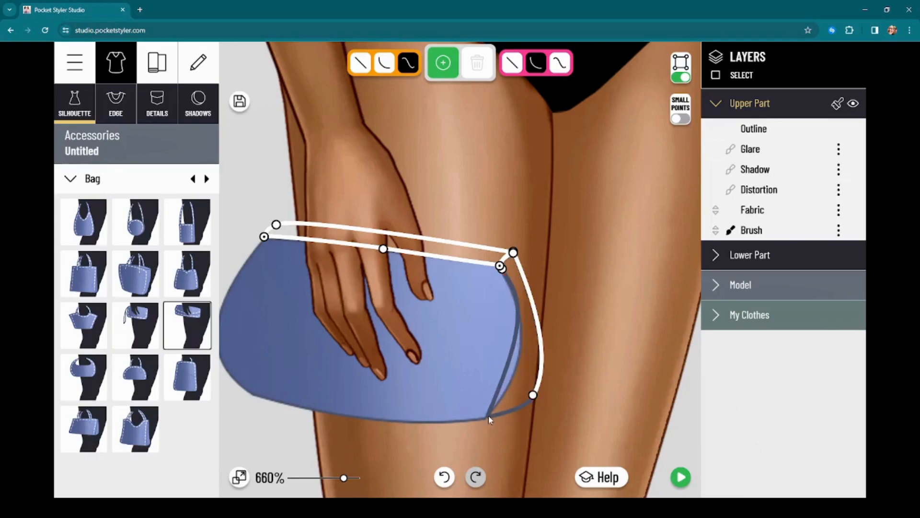
Step: Fit the side panel's inner edge to the body's right side and round its outer edge with the curve handles
left_click_drag(526, 330, 534, 362)
left_click_drag(527, 301, 527, 306)
left_click(521, 408)
left_click_drag(521, 396, 509, 412)
mouse_move(555, 352)
left_mouse_down()
mouse_move(554, 341)
mouse_move(565, 352)
left_mouse_up()
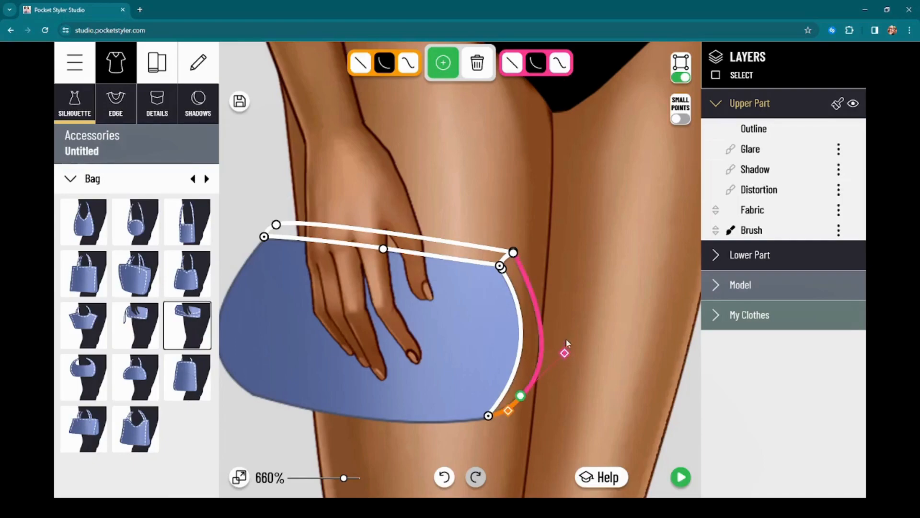
Step: Fine-tune the overlapping points at the band's upper right corner and the outer curve of the side panel
left_click(515, 254)
left_click(514, 253)
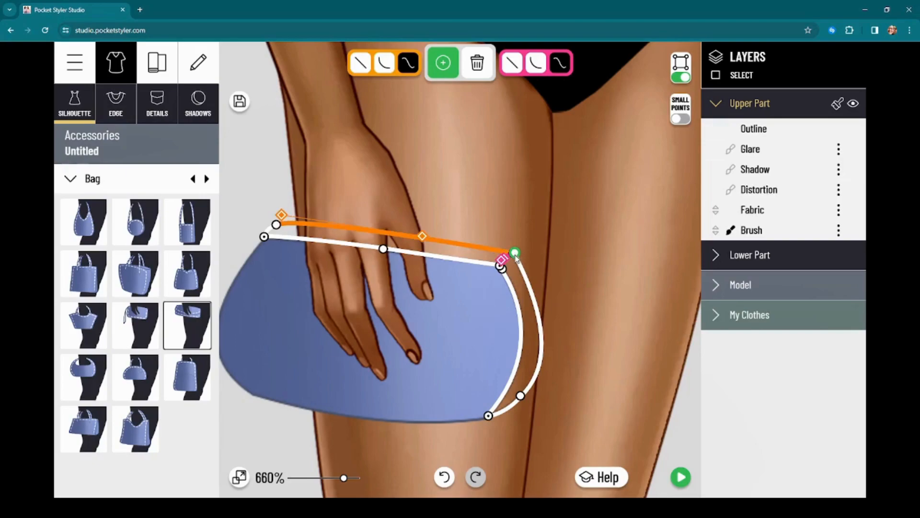
left_click(515, 253)
left_click(514, 254)
left_click(521, 396)
left_click(522, 395)
left_click_drag(566, 354, 565, 346)
Step: Preview the reshaped clutch on the full-length model and return to the editor
left_click(680, 477)
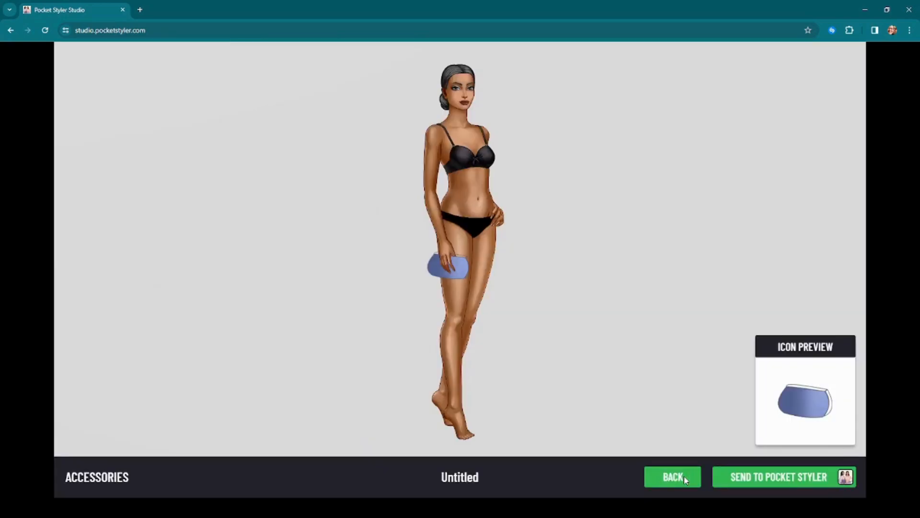
left_click(683, 476)
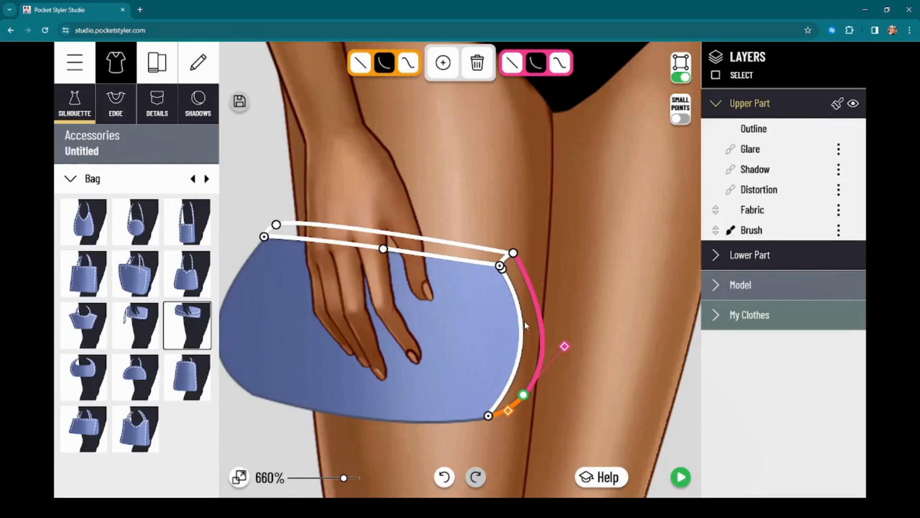
scroll(626, 278, "down", 1)
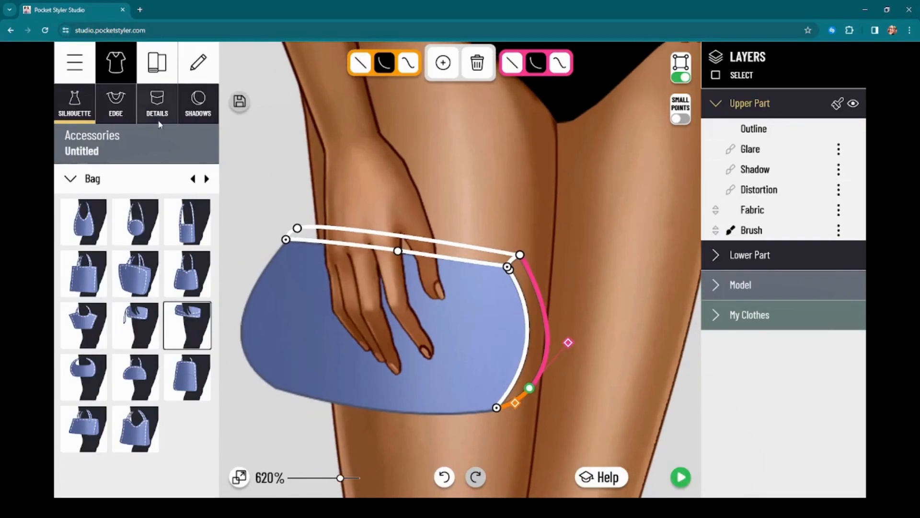
scroll(589, 271, "down", 2)
scroll(412, 255, "down", 2)
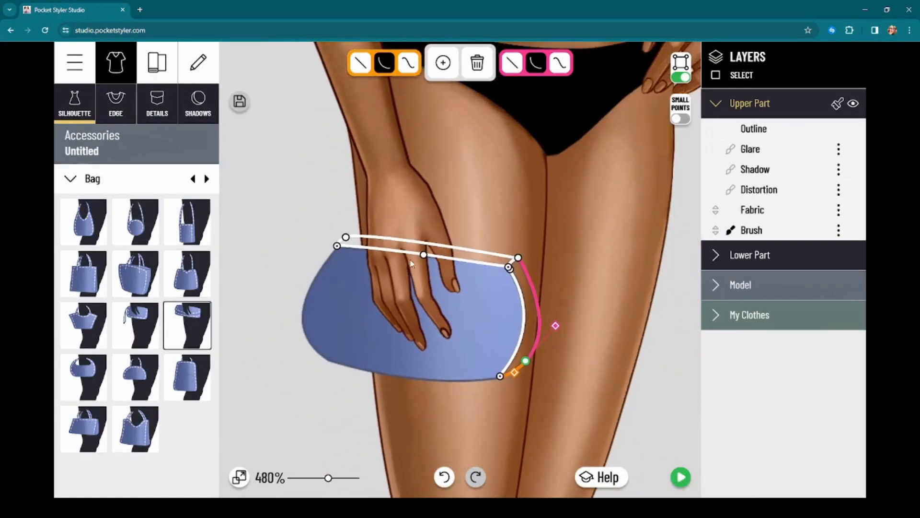
Step: Hide the editing points and selection outline, and examine the clutch's top band and side panel up close
left_click(684, 81)
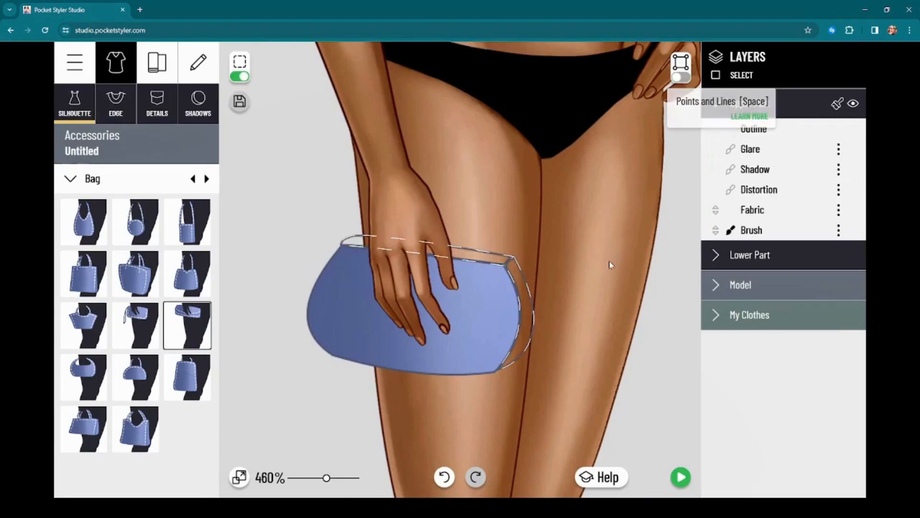
scroll(411, 149, "down", 1)
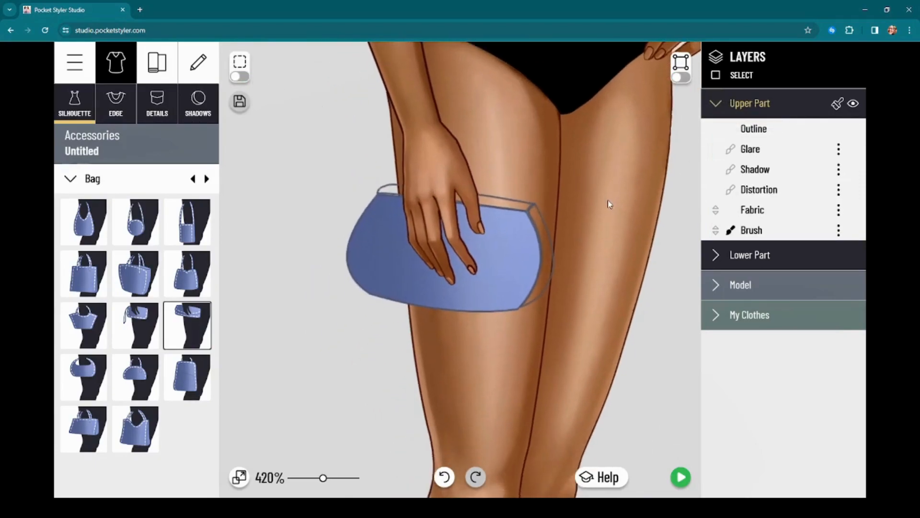
scroll(524, 233, "up", 2)
scroll(548, 249, "up", 1)
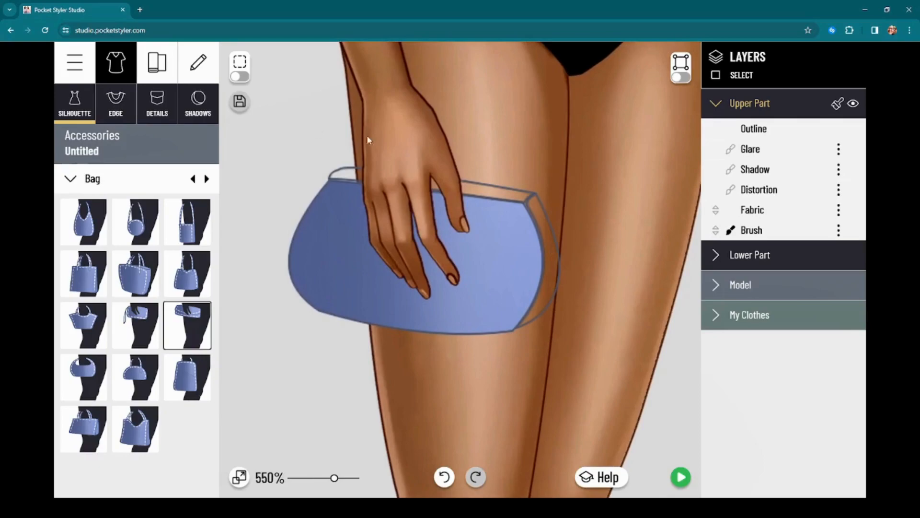
left_click_drag(540, 381, 542, 377)
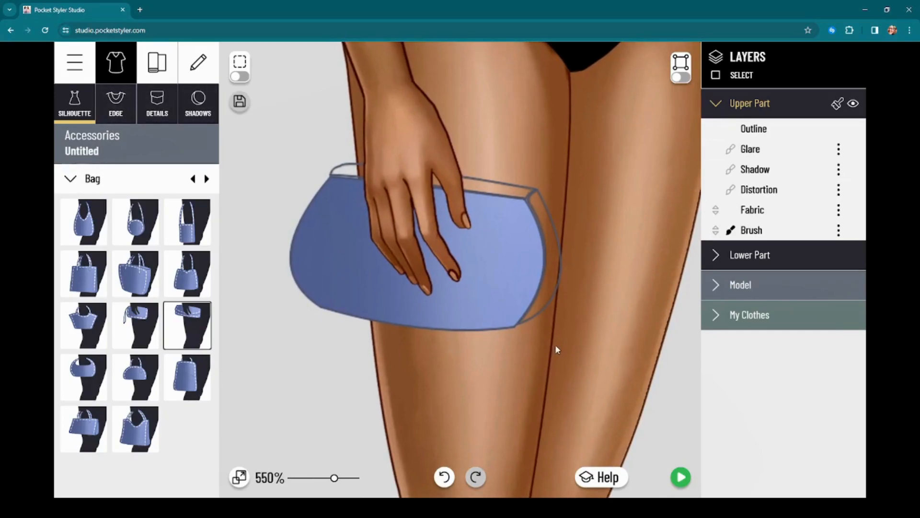
scroll(563, 328, "up", 3)
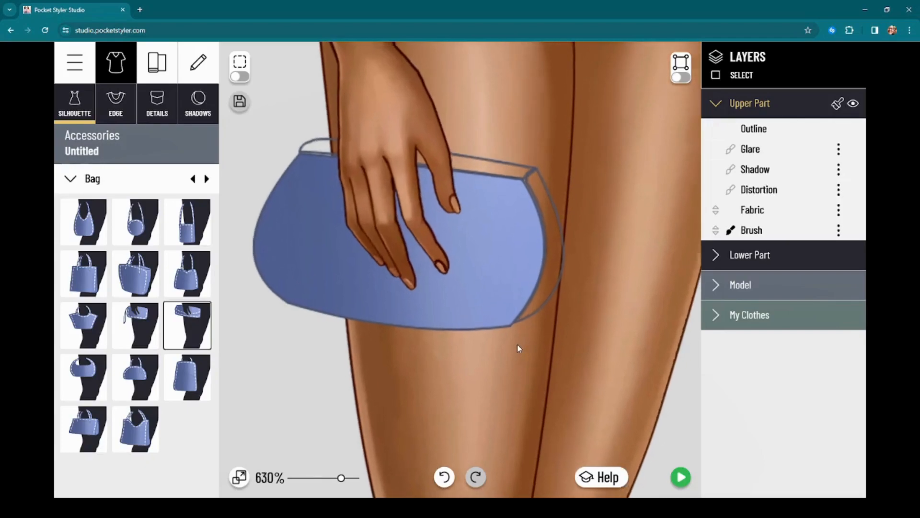
scroll(538, 331, "up", 2)
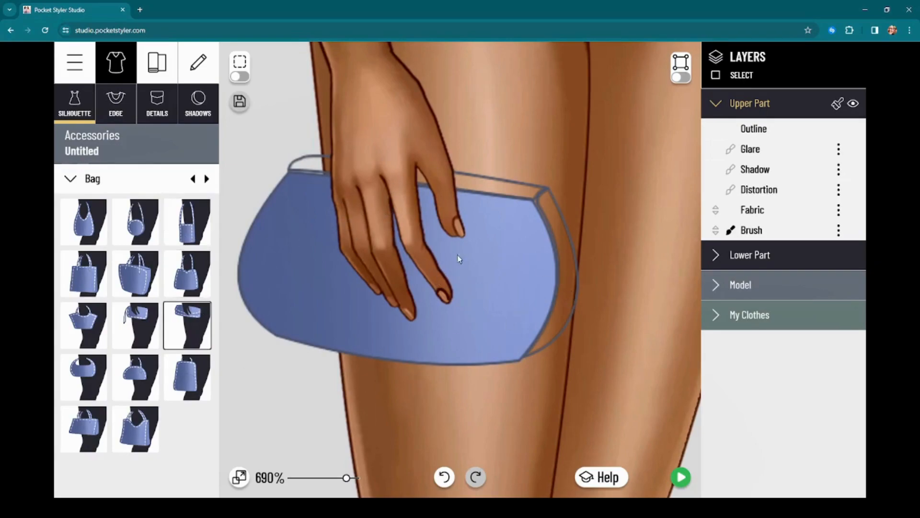
scroll(488, 331, "down", 7)
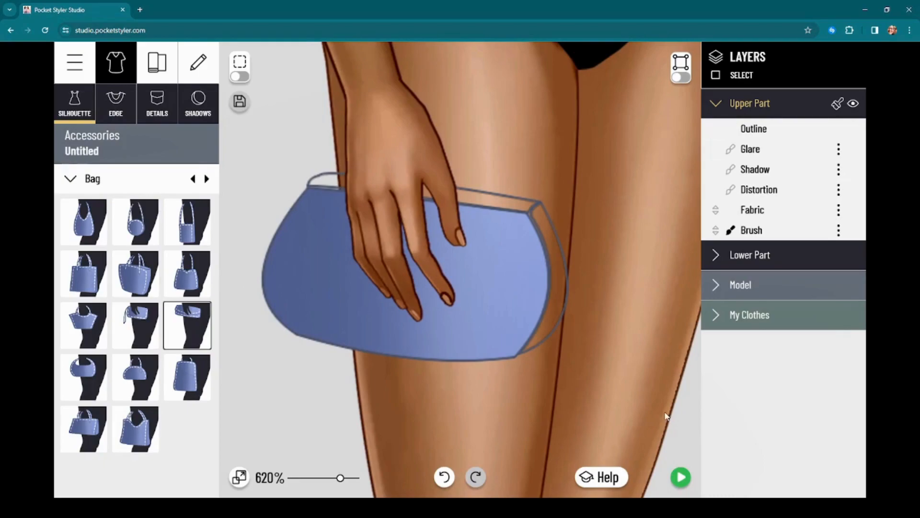
scroll(612, 374, "up", 9)
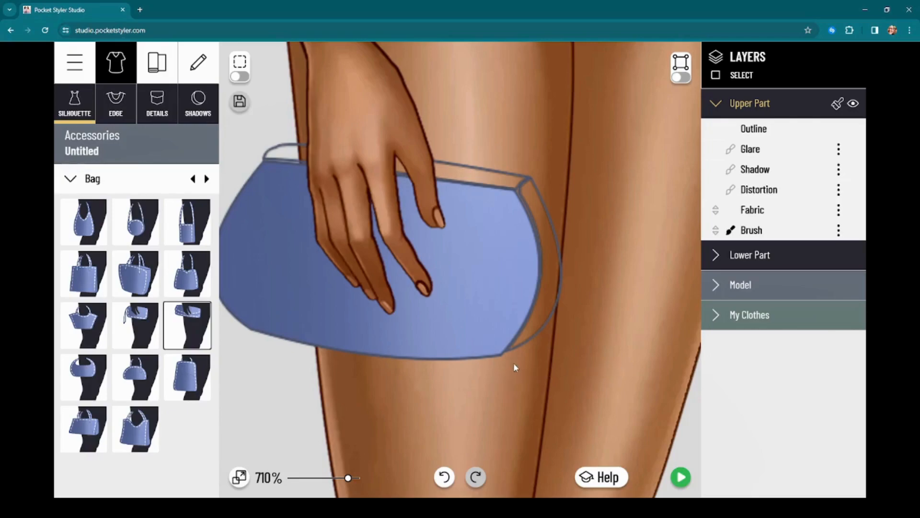
left_click_drag(468, 398, 513, 382)
scroll(552, 373, "down", 2)
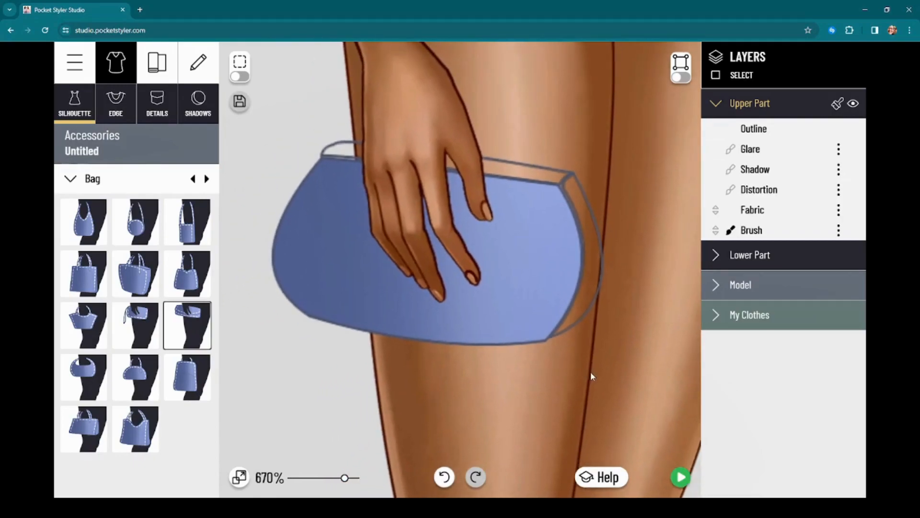
mouse_move(552, 375)
left_mouse_down()
mouse_move(545, 368)
mouse_move(552, 366)
mouse_move(542, 368)
left_mouse_up()
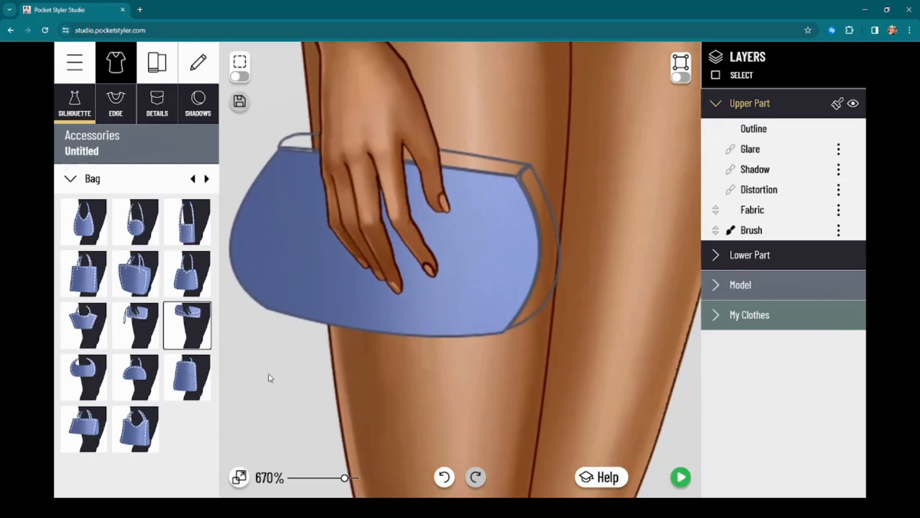